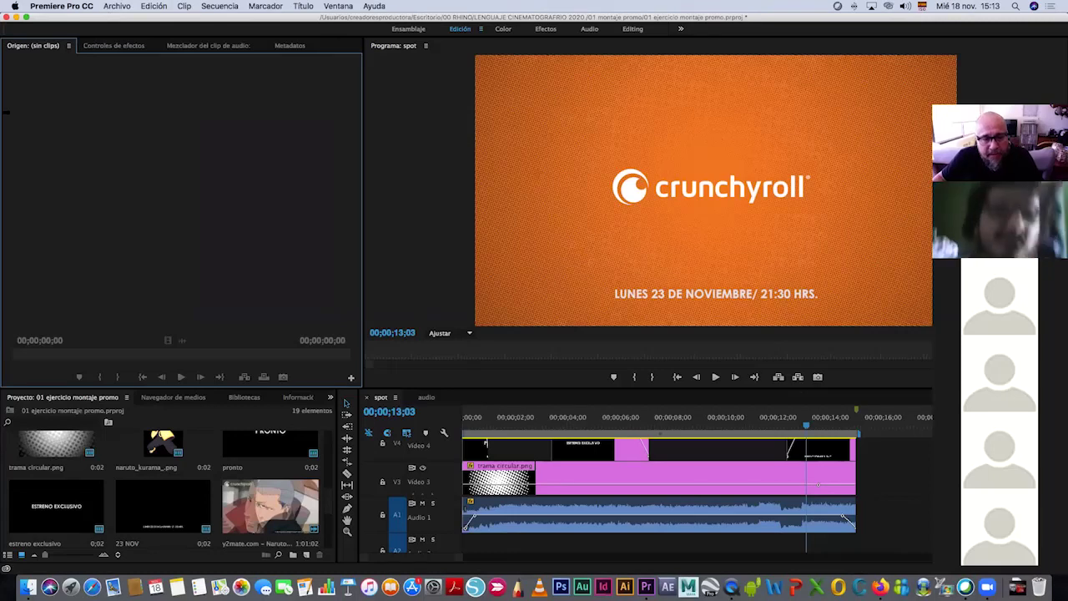
Make a new sequence from the AVCHD 720p30 preset and name it 'promo'
click(116, 6)
mouse_move(129, 20)
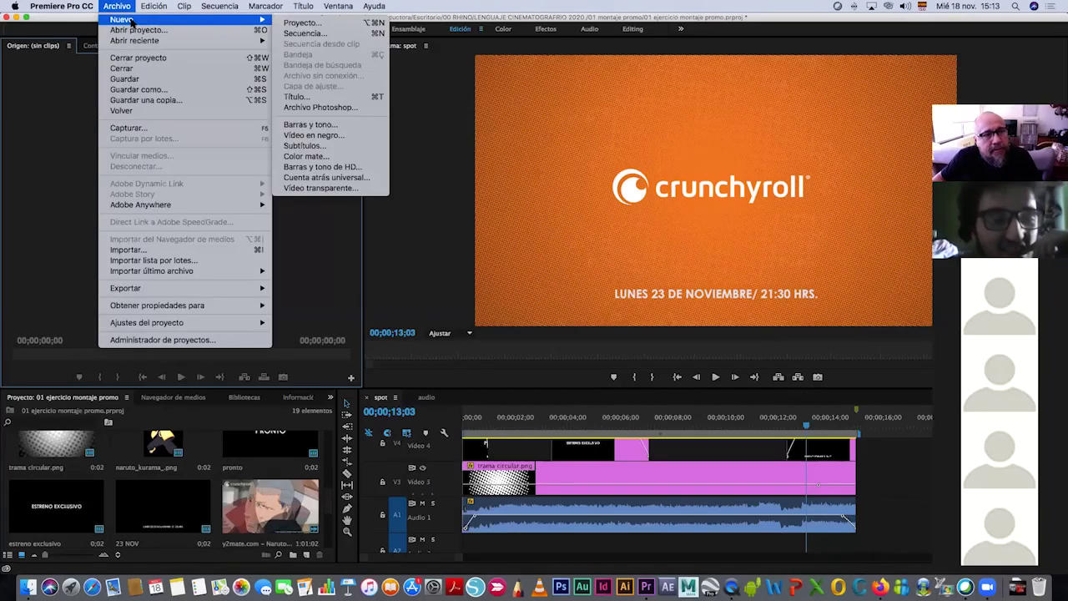
click(304, 34)
click(430, 239)
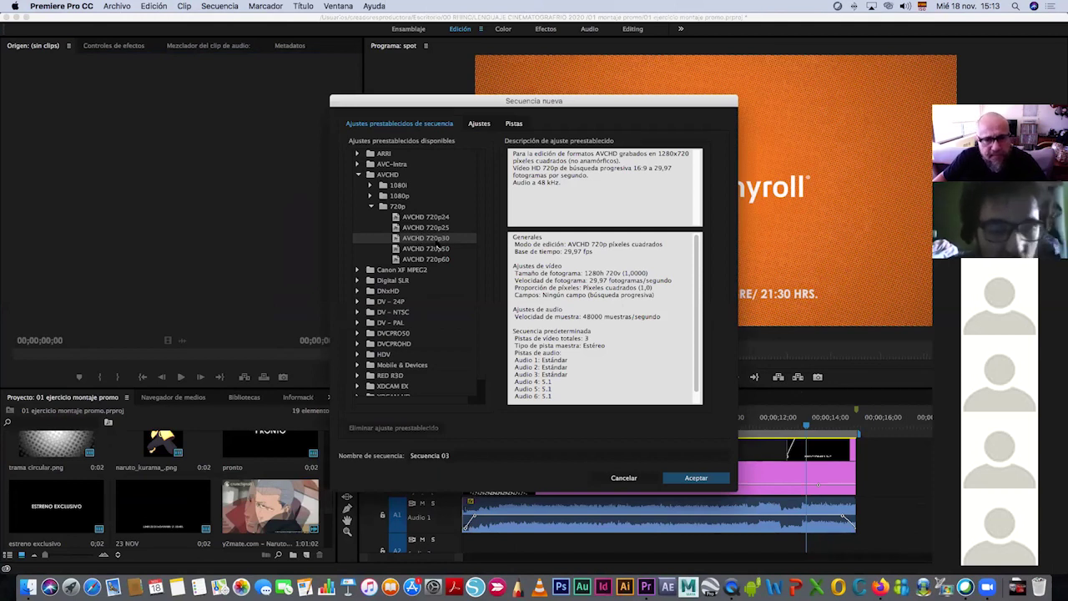
click(429, 455)
text(pr)
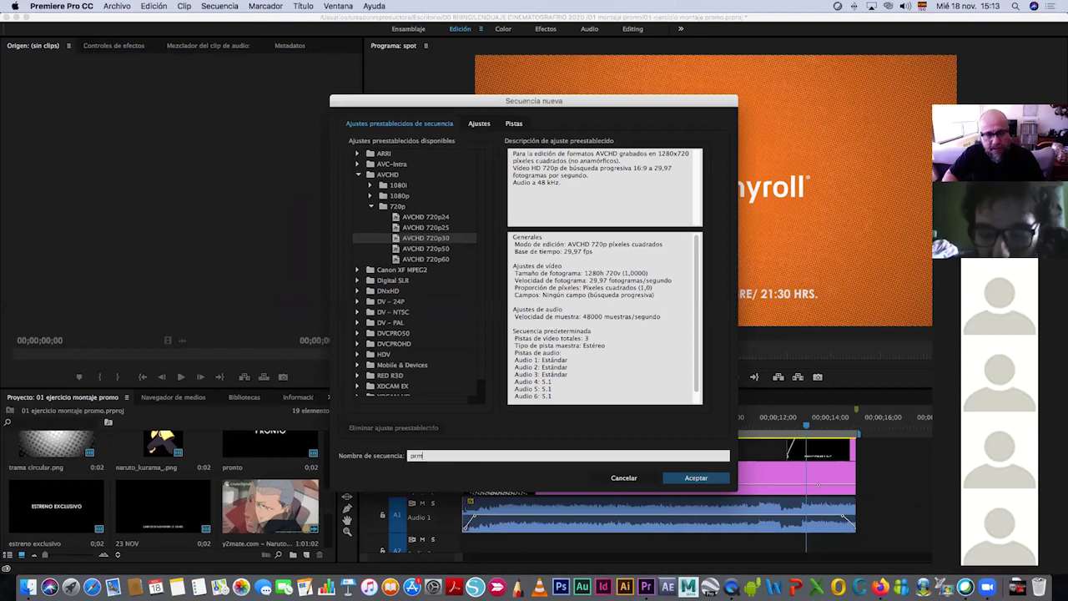
text(omo)
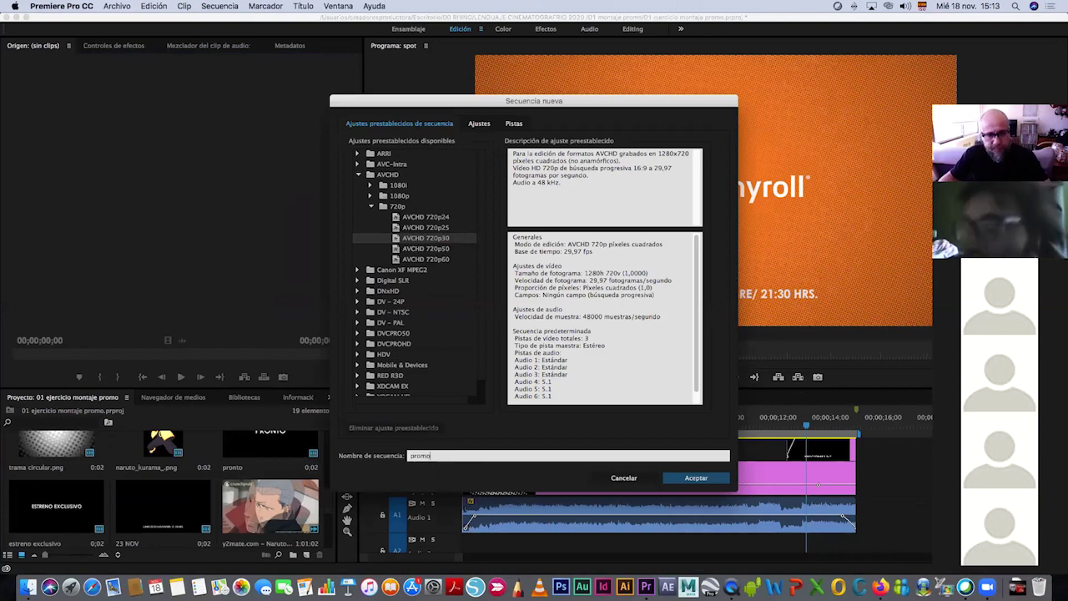
click(710, 477)
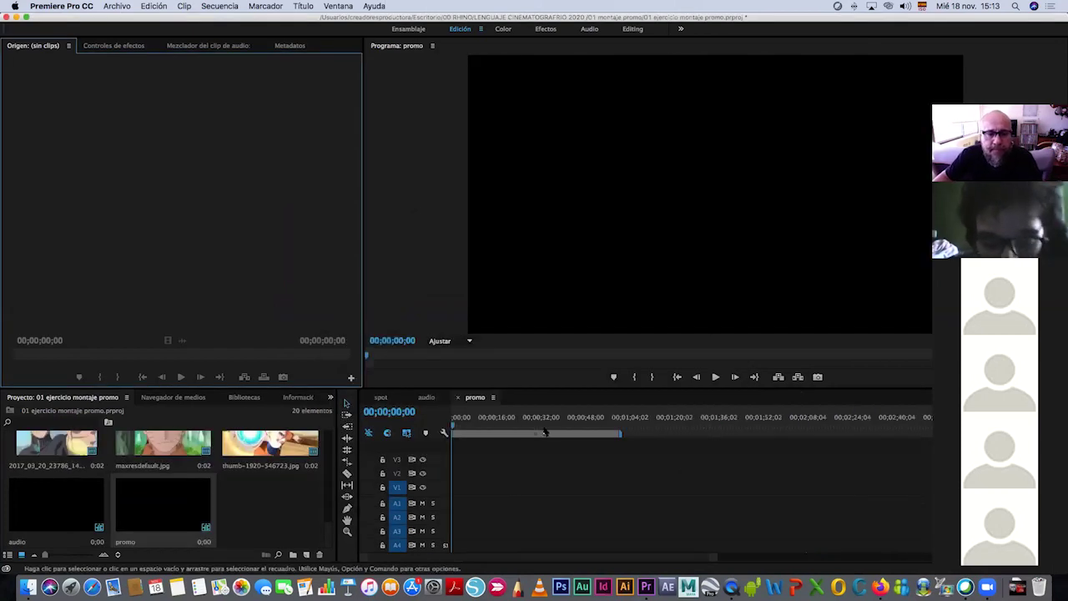
Trim the promo work area to 15 seconds and return the playhead to zero
mouse_move(473, 423)
mouse_down()
mouse_move(512, 469)
mouse_move(494, 469)
mouse_up()
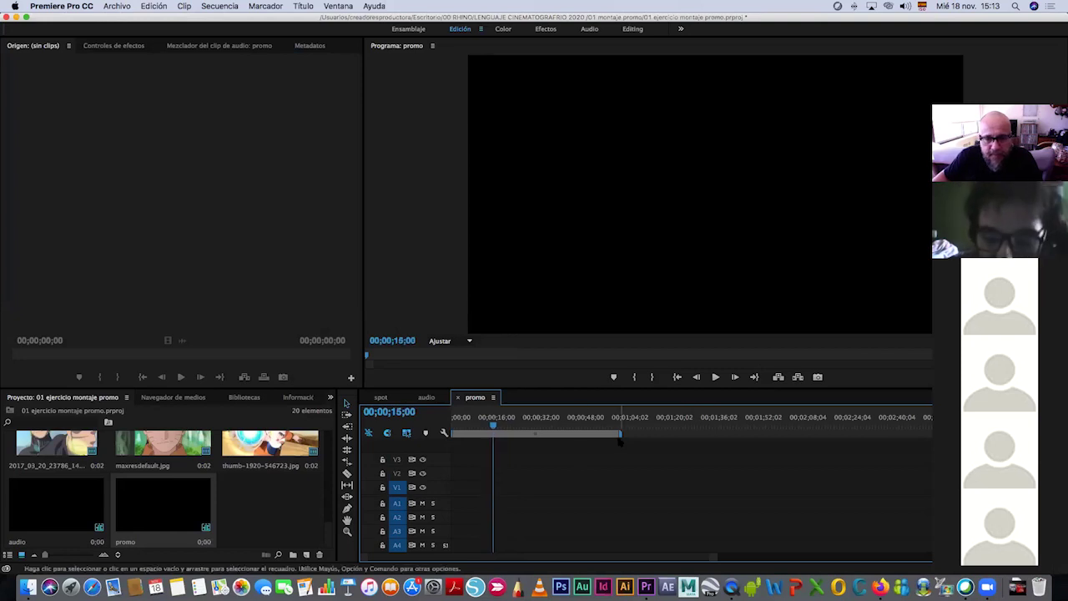
drag(620, 433, 534, 433)
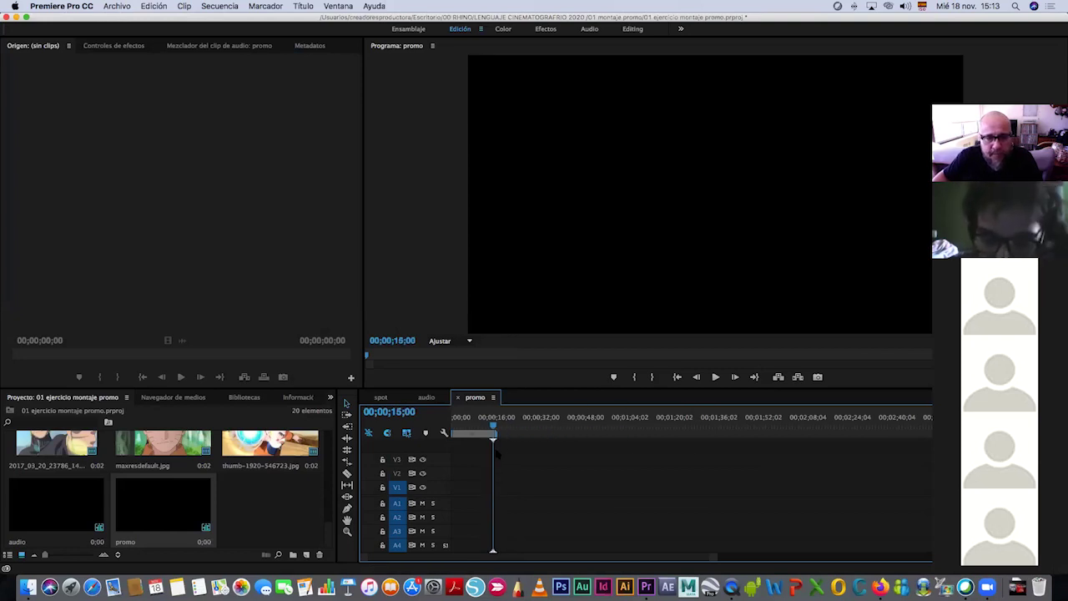
drag(714, 556, 443, 559)
drag(473, 417, 434, 441)
scroll(326, 505, down, 5)
scroll(145, 488, up, 2)
scroll(145, 488, down, 2)
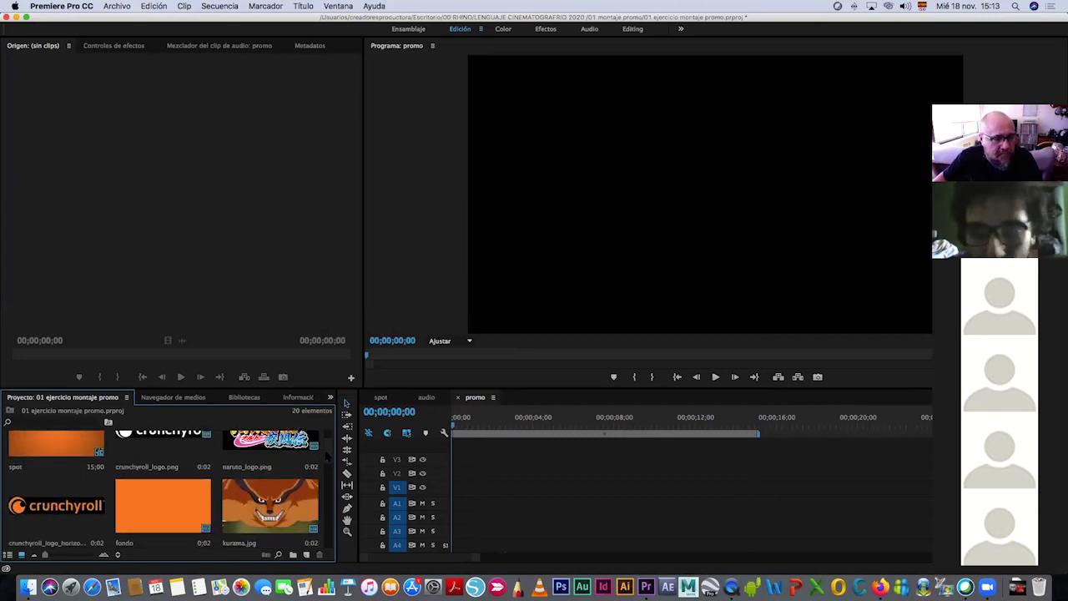
click(115, 7)
mouse_move(154, 19)
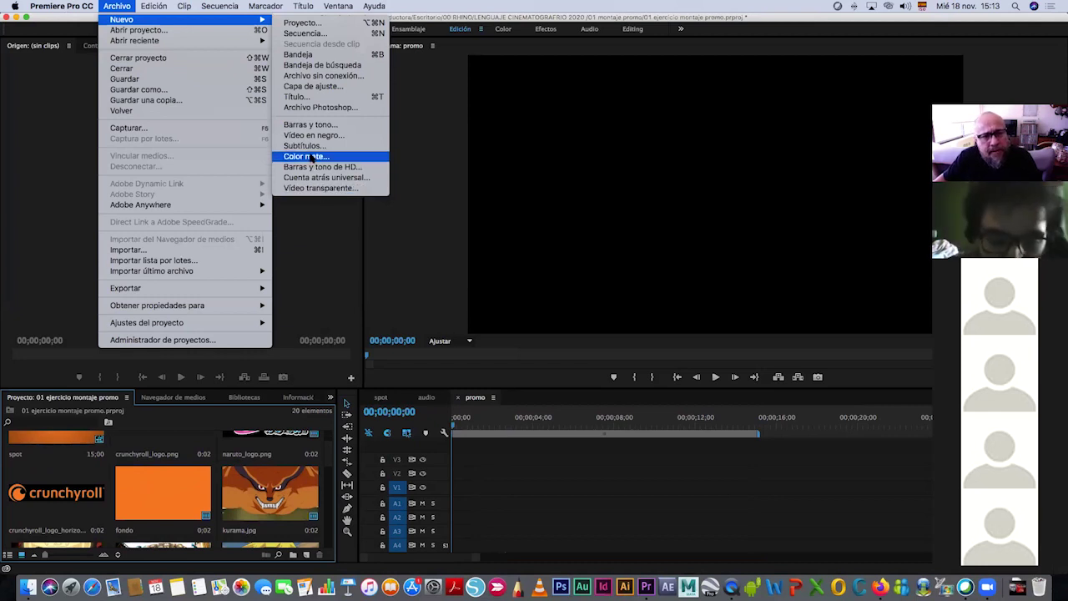
Create an orange F47520 colour matte named 'fondo', sampled from the fondo thumbnail
click(307, 156)
click(610, 338)
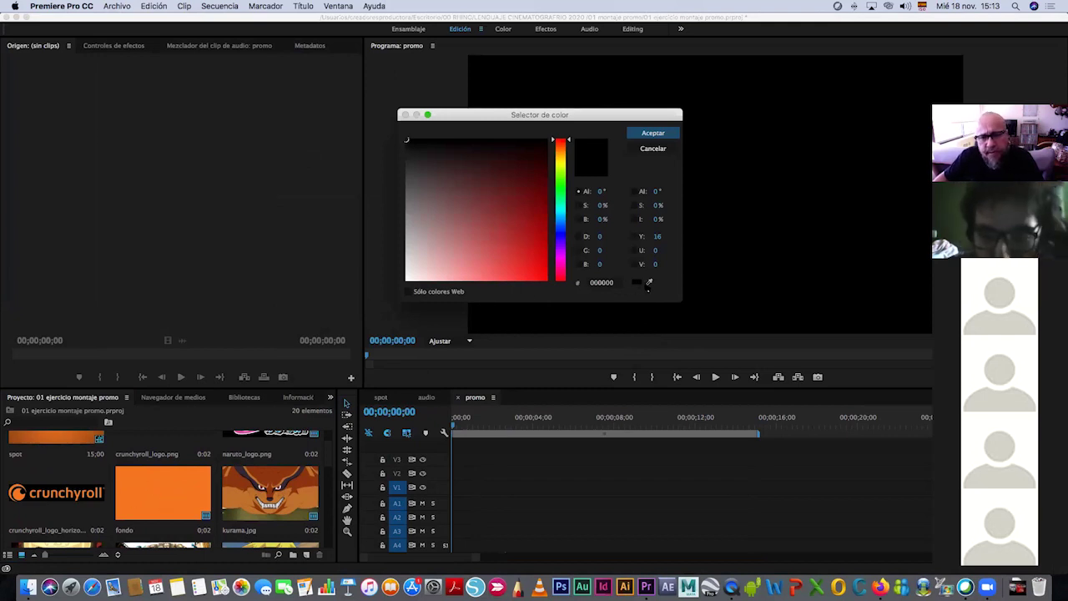
click(649, 283)
click(173, 484)
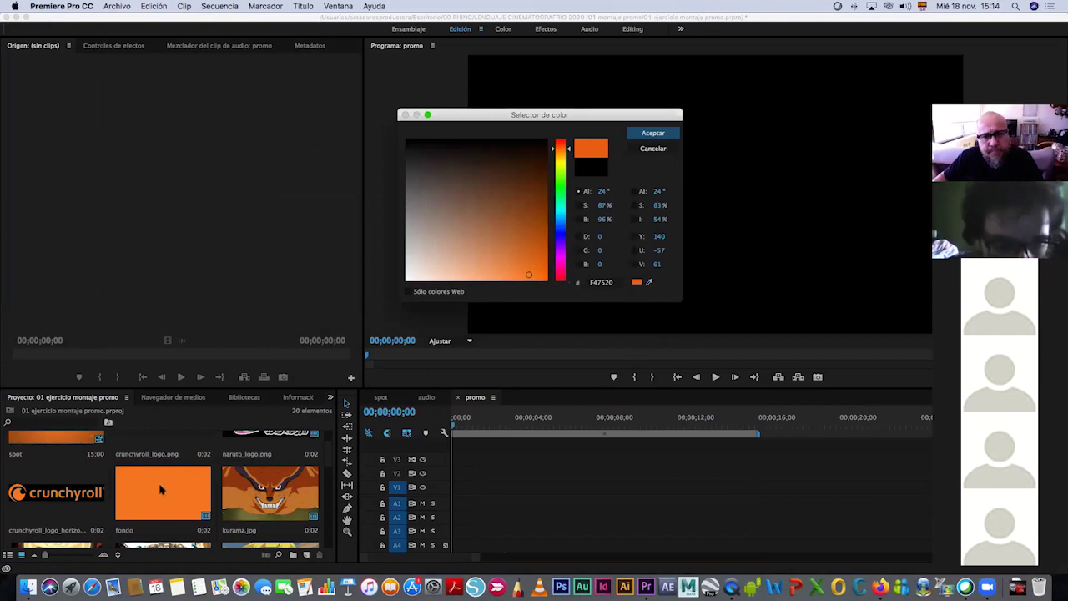
click(653, 134)
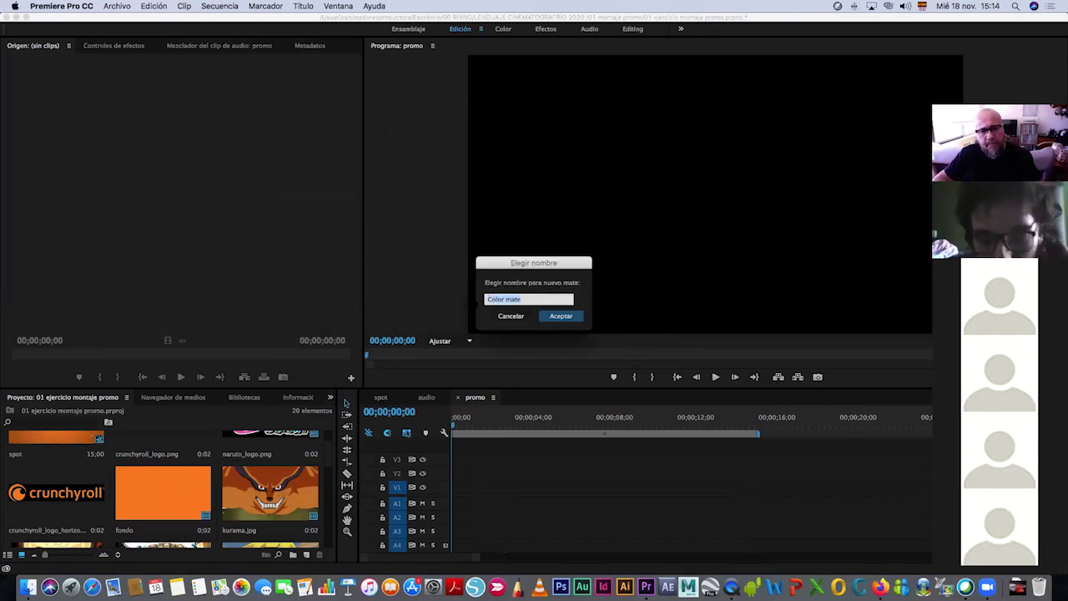
click(559, 316)
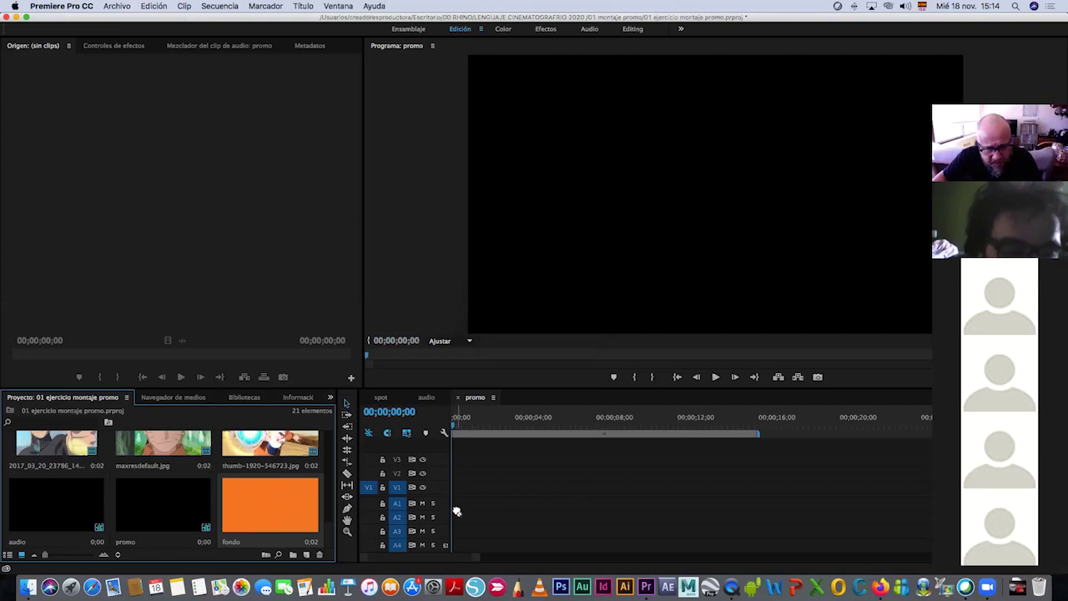
Place the fondo matte at the start of V1 and stretch it to 15 seconds
drag(455, 487, 755, 492)
mouse_move(451, 422)
mouse_down()
mouse_move(752, 427)
mouse_move(442, 426)
mouse_move(595, 425)
mouse_move(452, 425)
mouse_up()
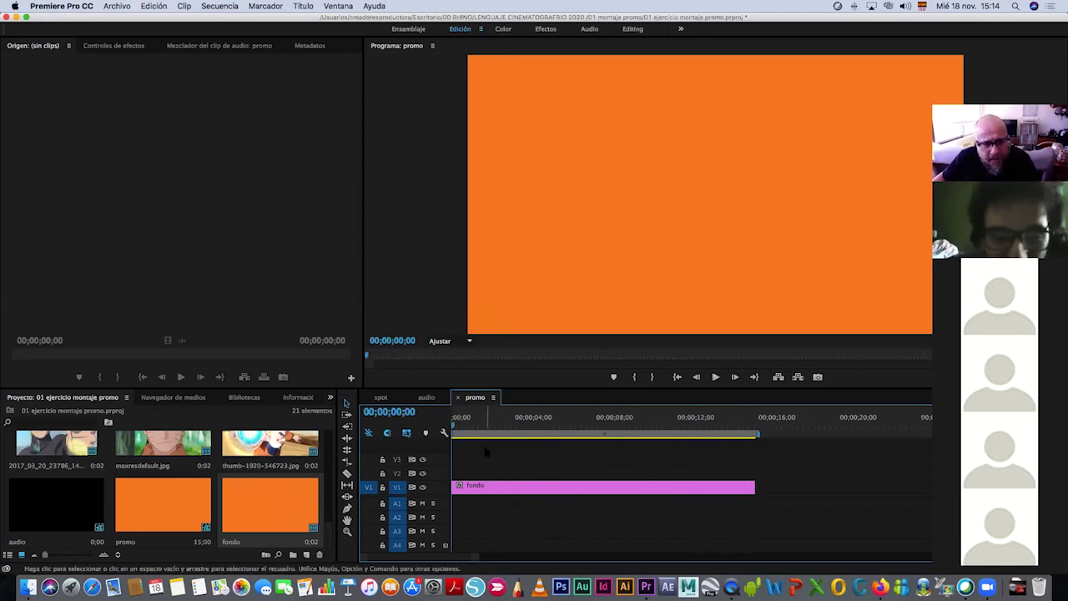
click(117, 6)
mouse_move(122, 19)
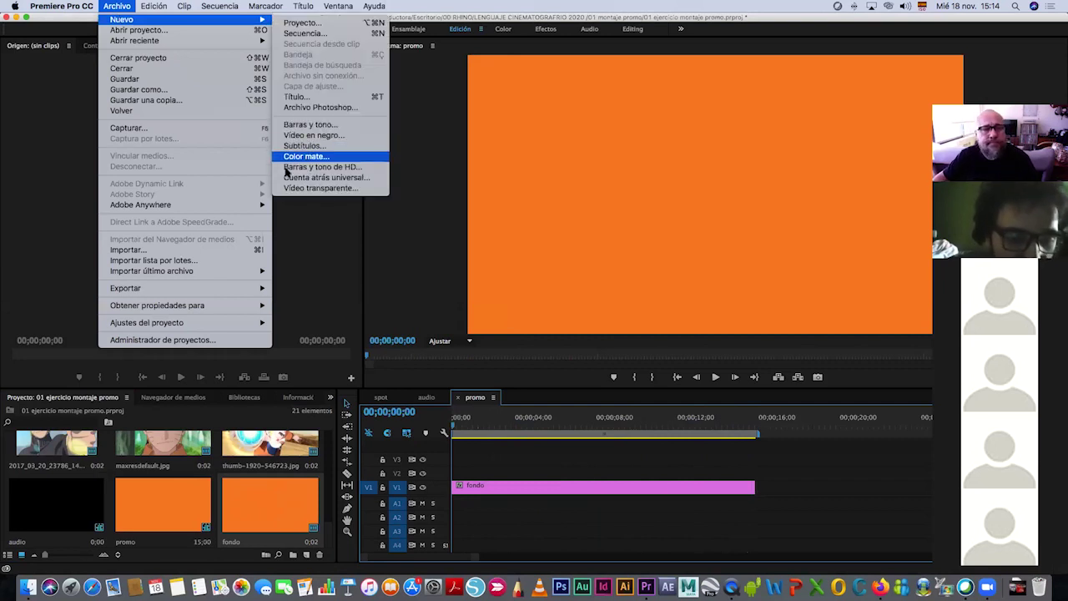
click(575, 458)
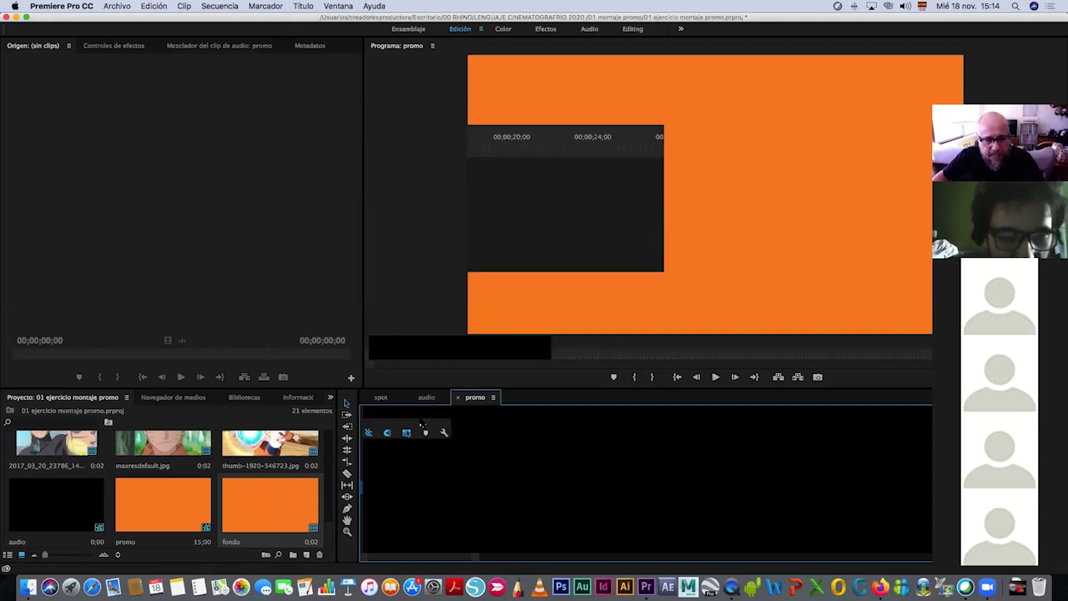
scroll(330, 521, up, 1)
scroll(330, 522, down, 3)
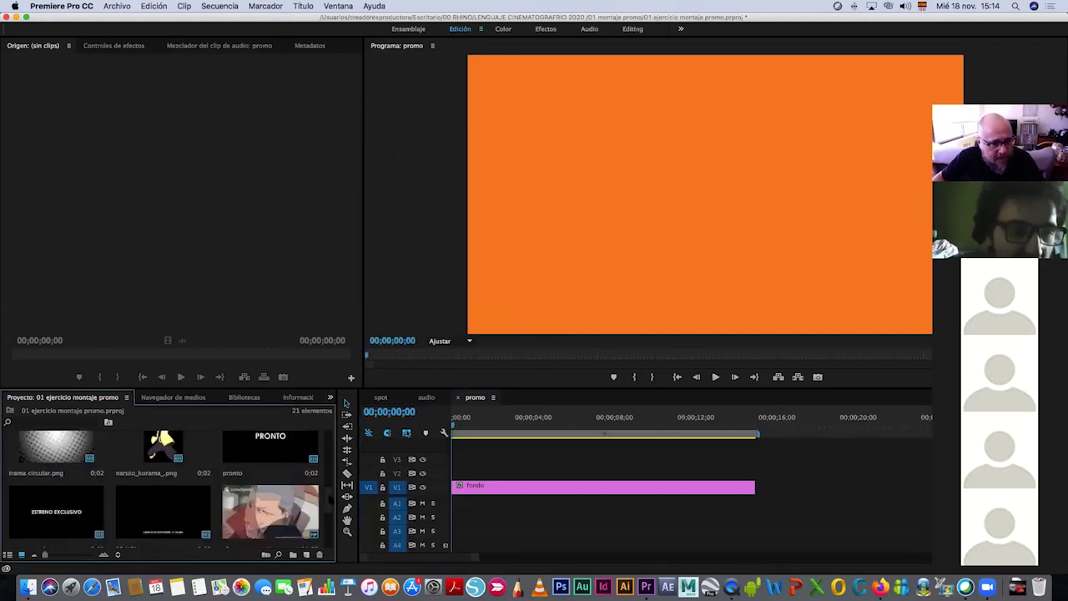
Create a new title named 'pronto serie'
click(122, 7)
mouse_move(123, 19)
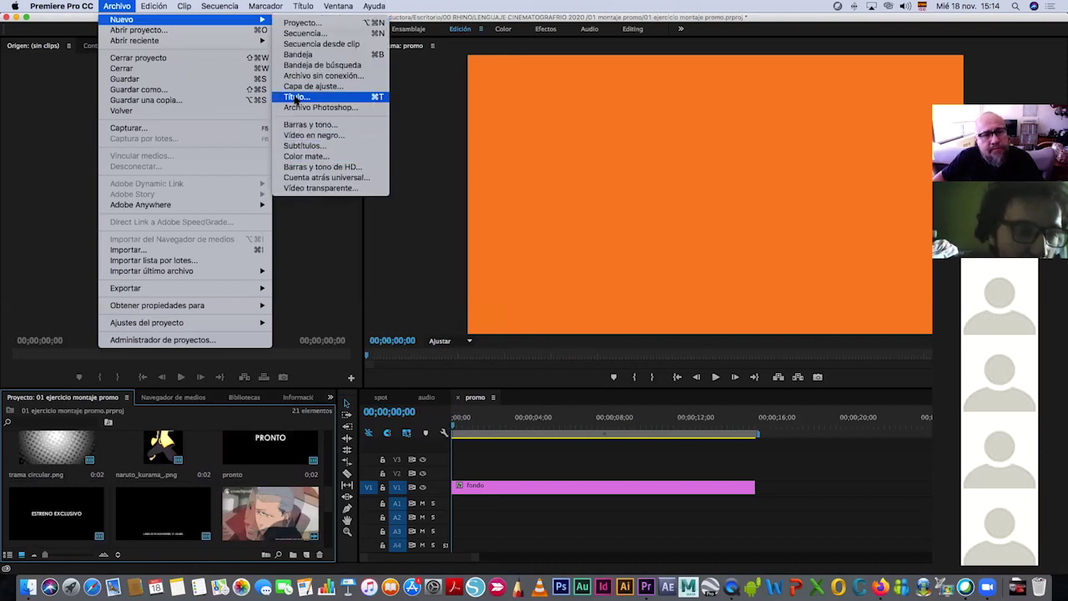
click(296, 97)
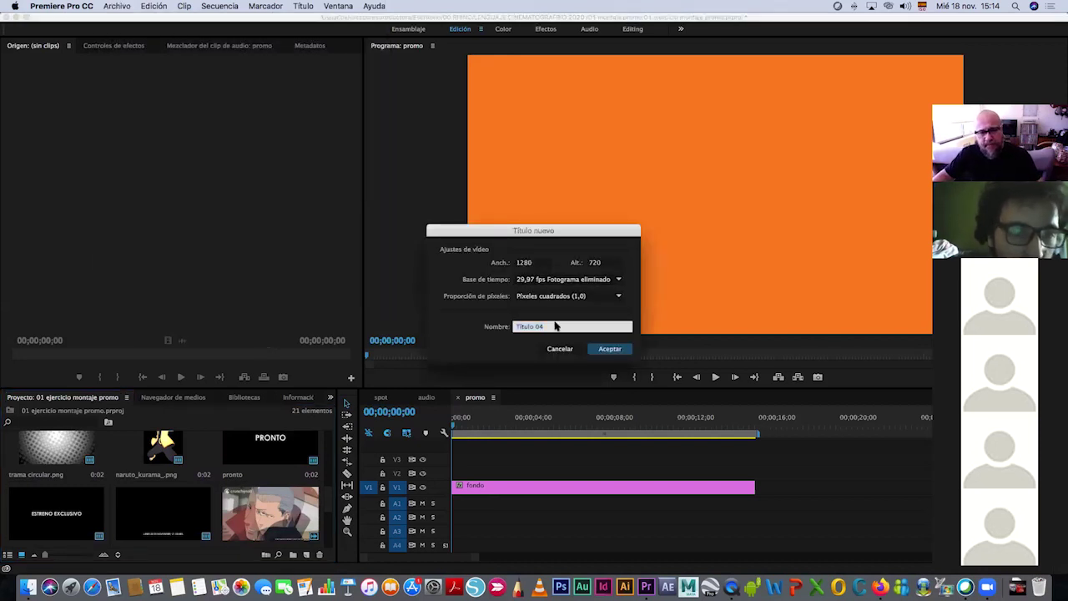
text(pronto serie)
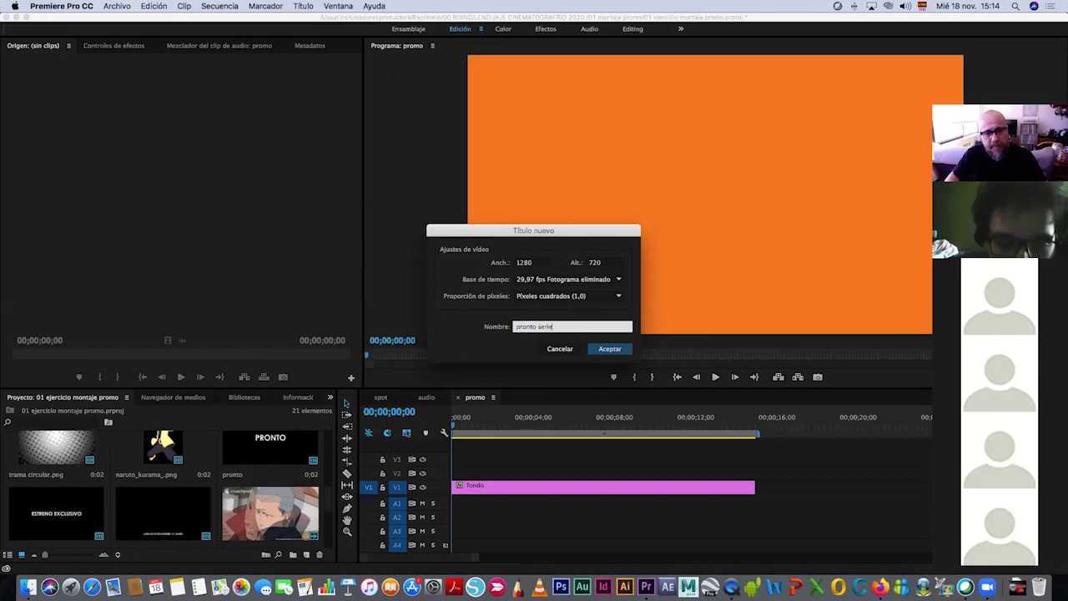
key(Return)
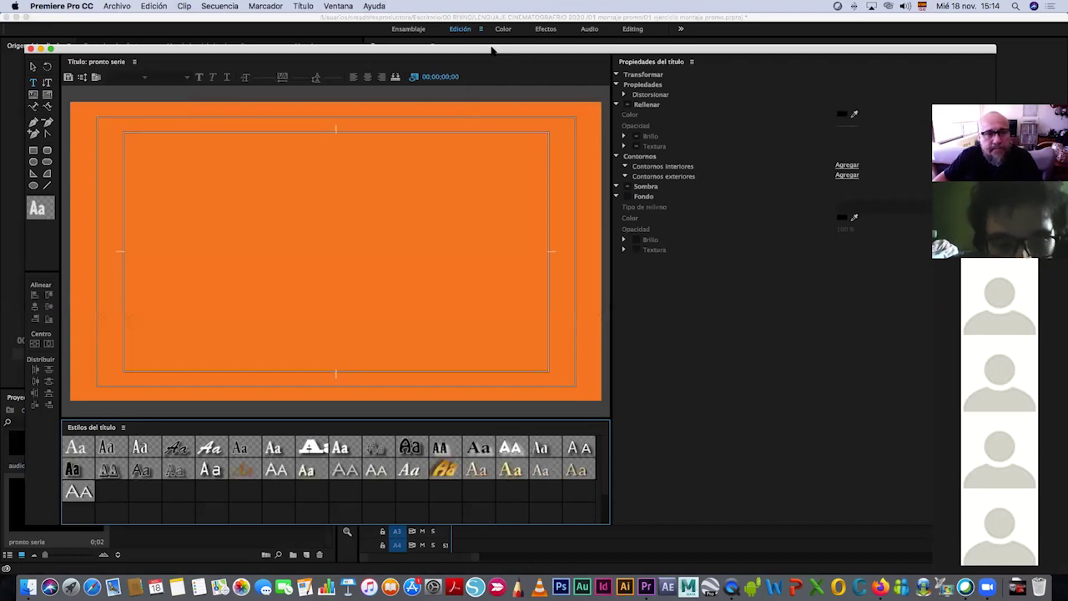
Type 'PRONTO' on the title canvas and set it in Futura XBlk BT
drag(492, 52, 516, 50)
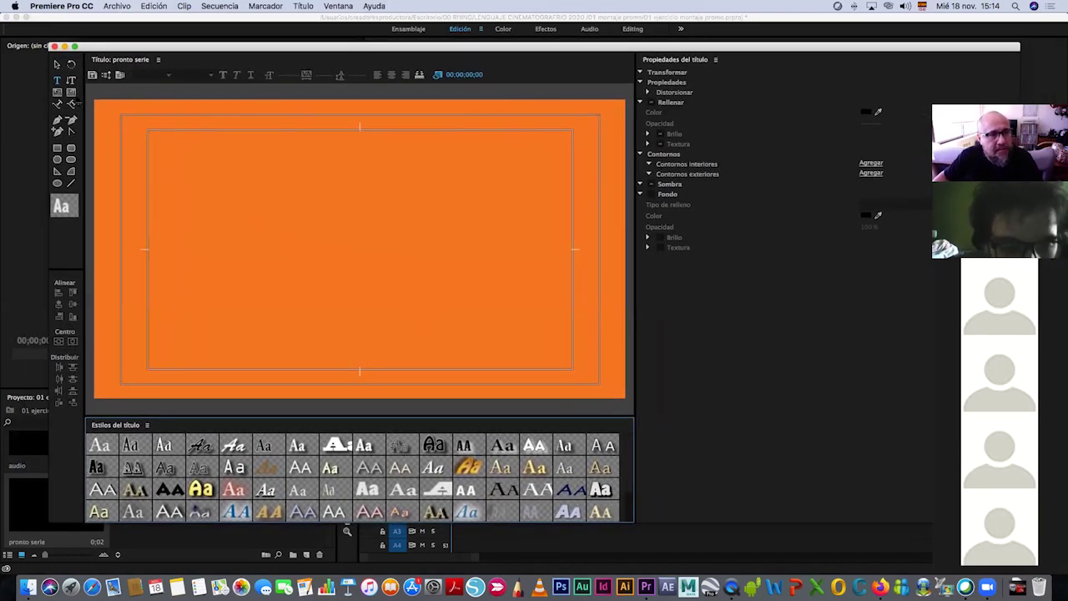
click(232, 221)
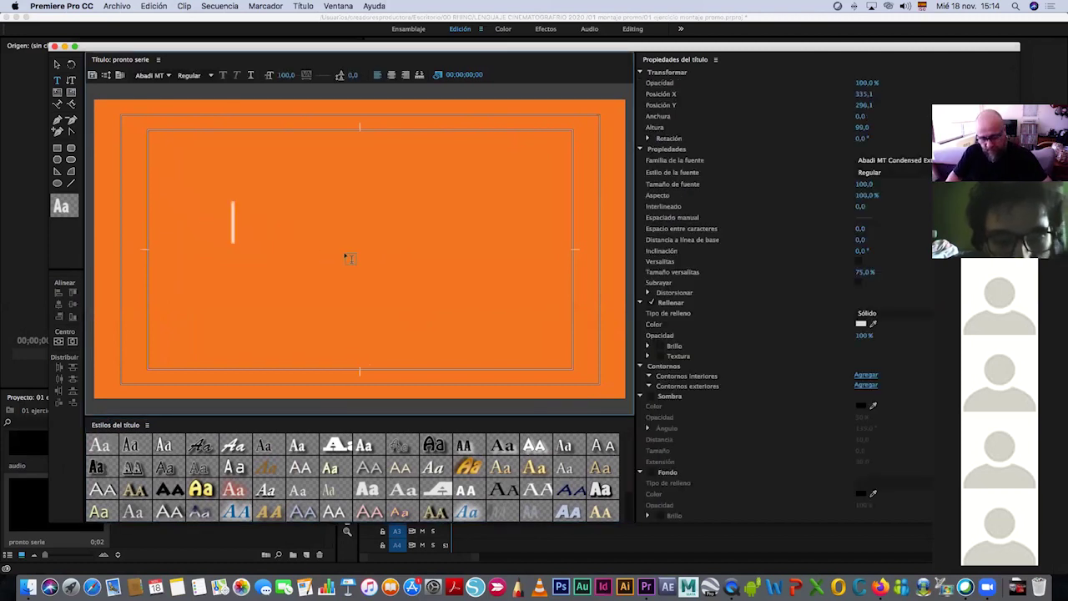
text(PRONTO)
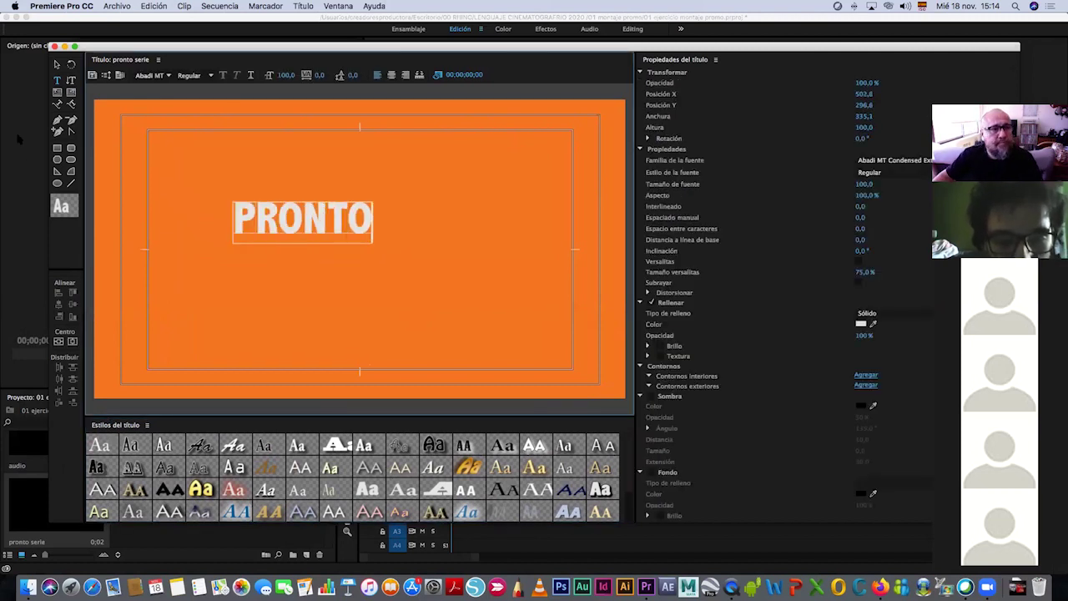
drag(368, 213, 178, 192)
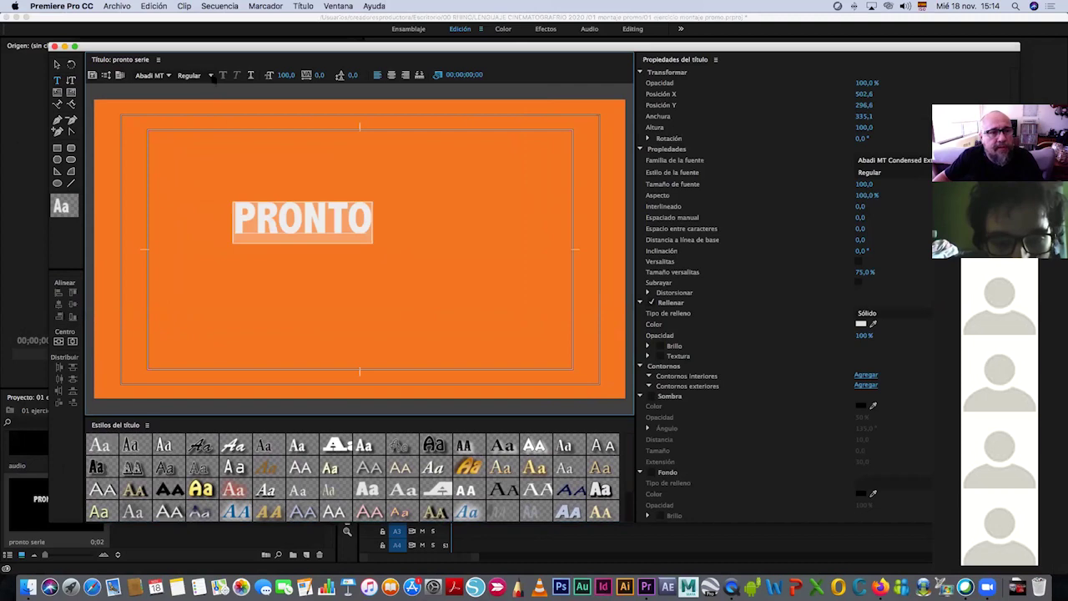
click(167, 76)
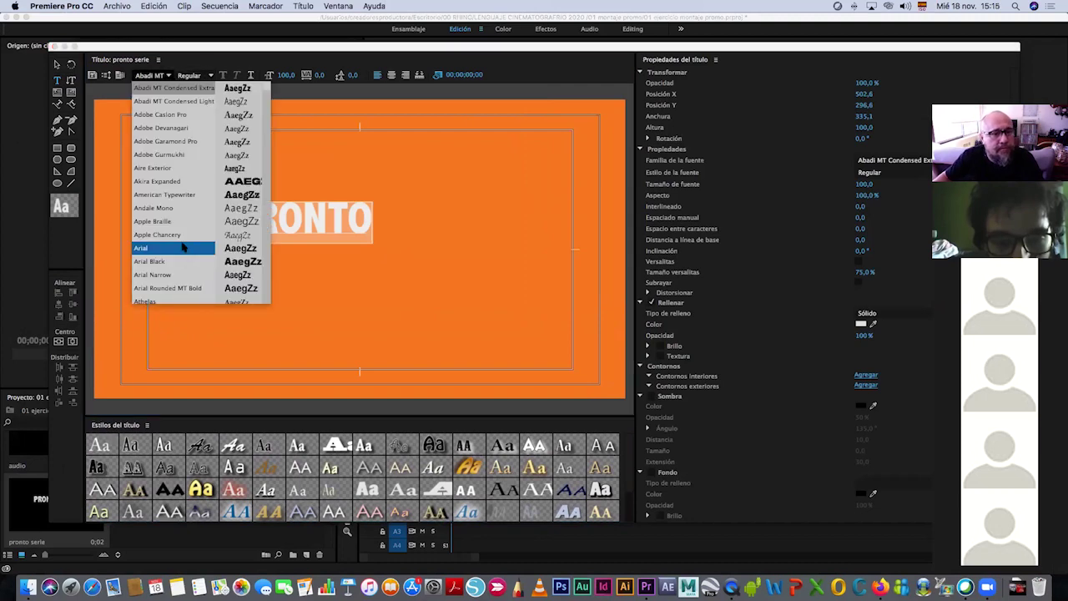
scroll(182, 243, down, 5)
scroll(171, 245, down, 5)
scroll(166, 245, down, 5)
scroll(164, 246, down, 5)
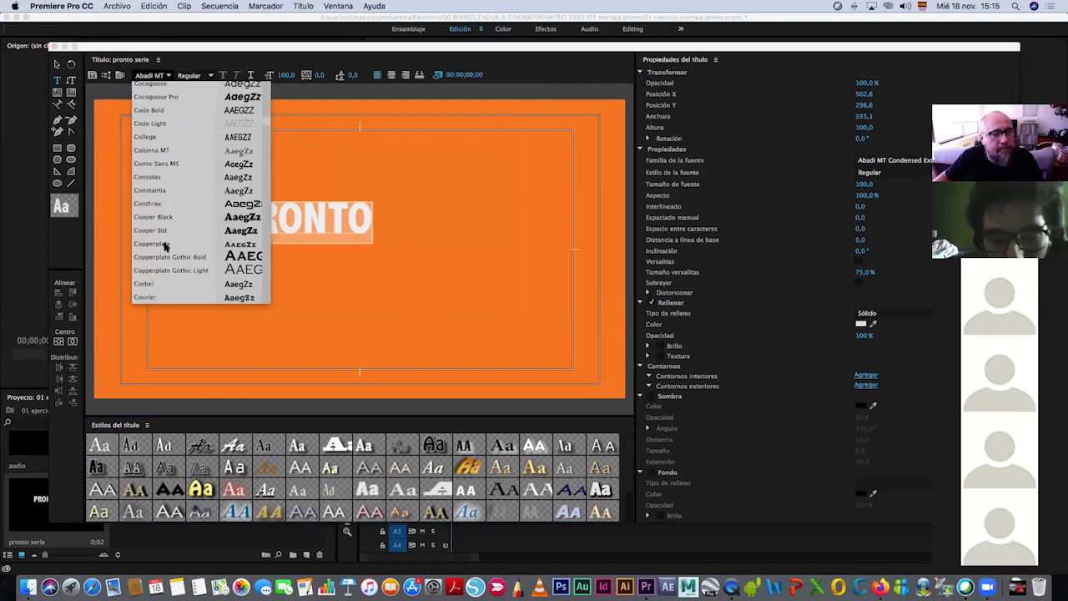
scroll(164, 246, down, 5)
scroll(165, 246, down, 5)
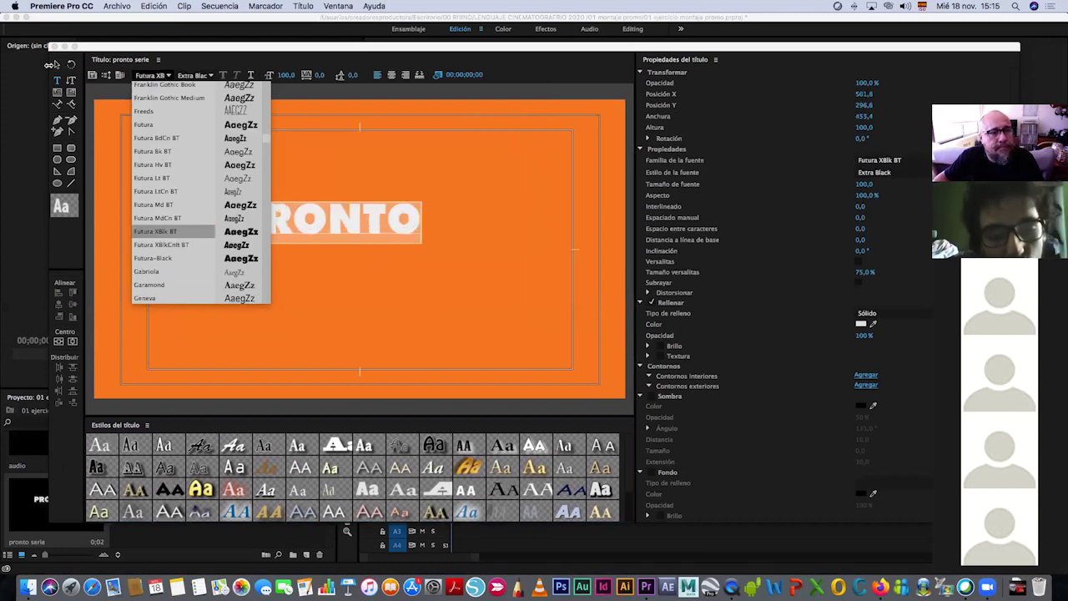
click(171, 231)
Set PRONTO's character spacing to 19, recentre it, and close the title editor
mouse_move(409, 242)
mouse_down()
mouse_move(428, 264)
mouse_move(430, 250)
mouse_up()
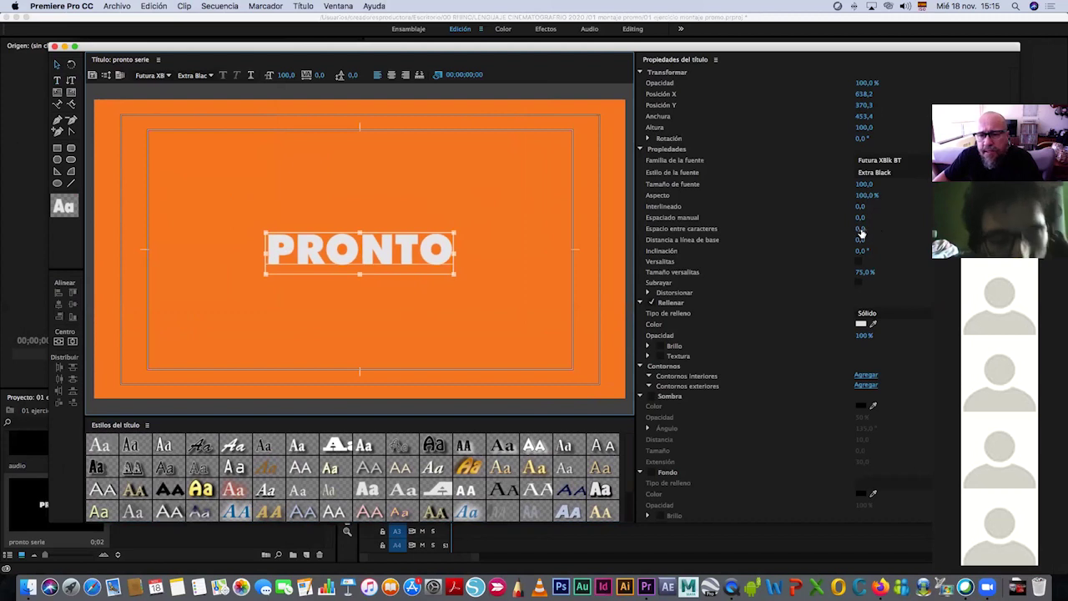
drag(860, 233, 511, 255)
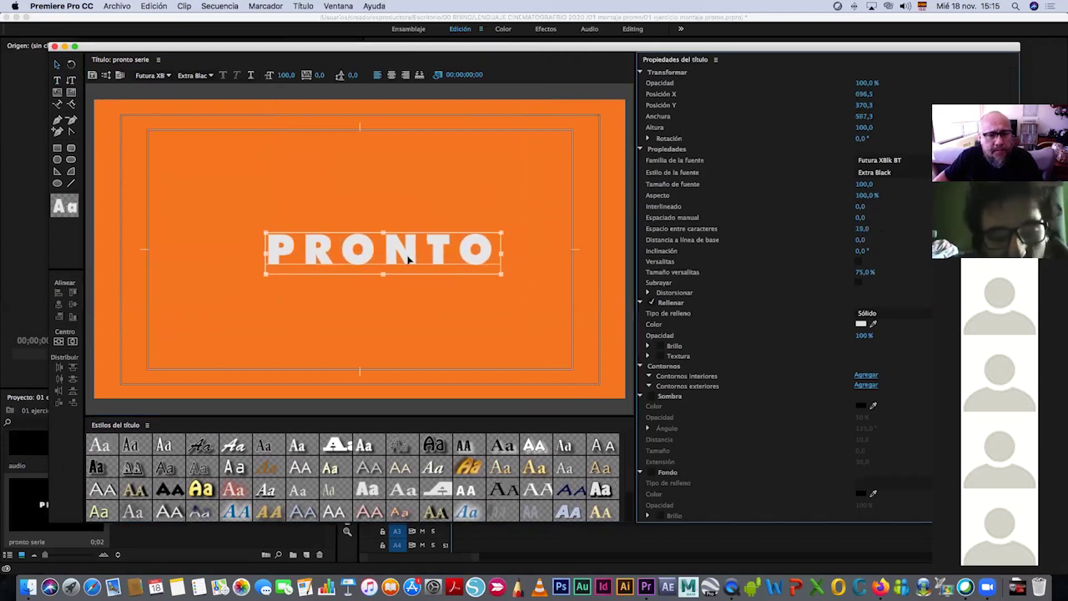
drag(408, 259, 397, 264)
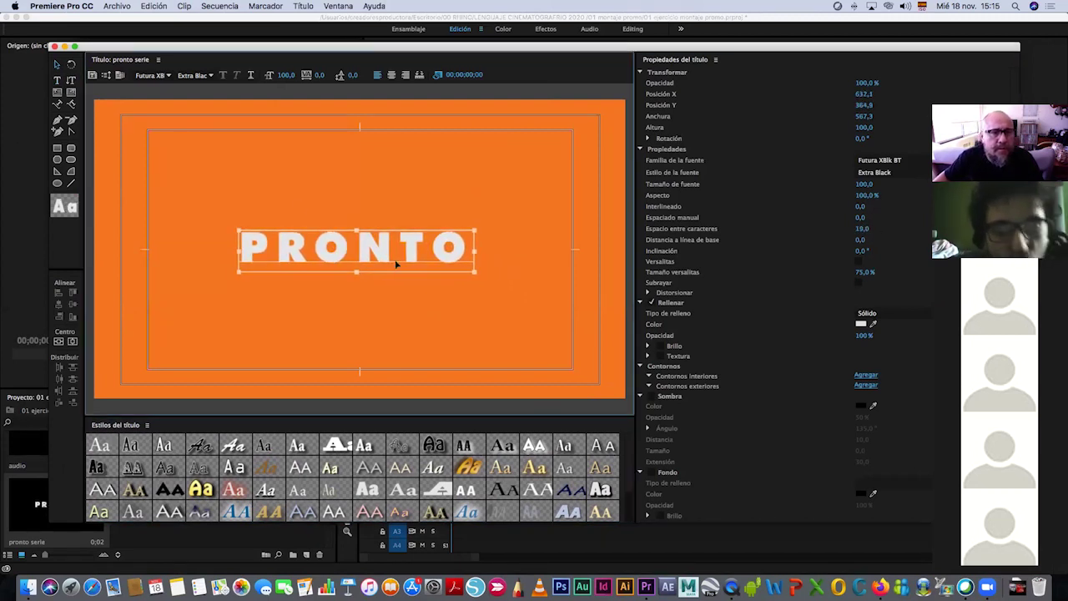
click(54, 46)
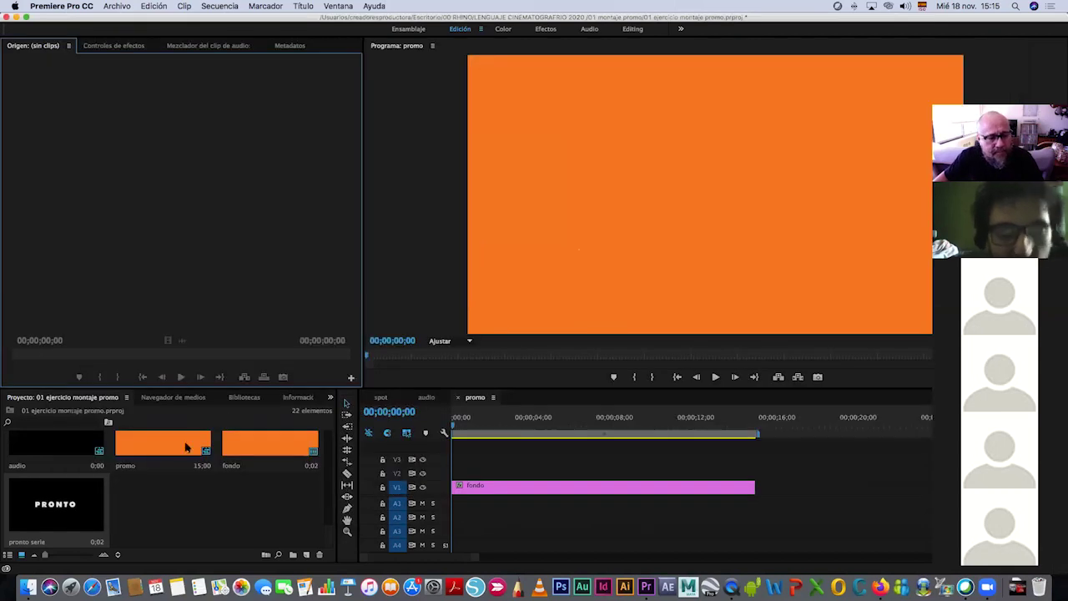
Put 'pronto serie' on V2 at 0s and trim it to end at one second
drag(53, 504, 462, 473)
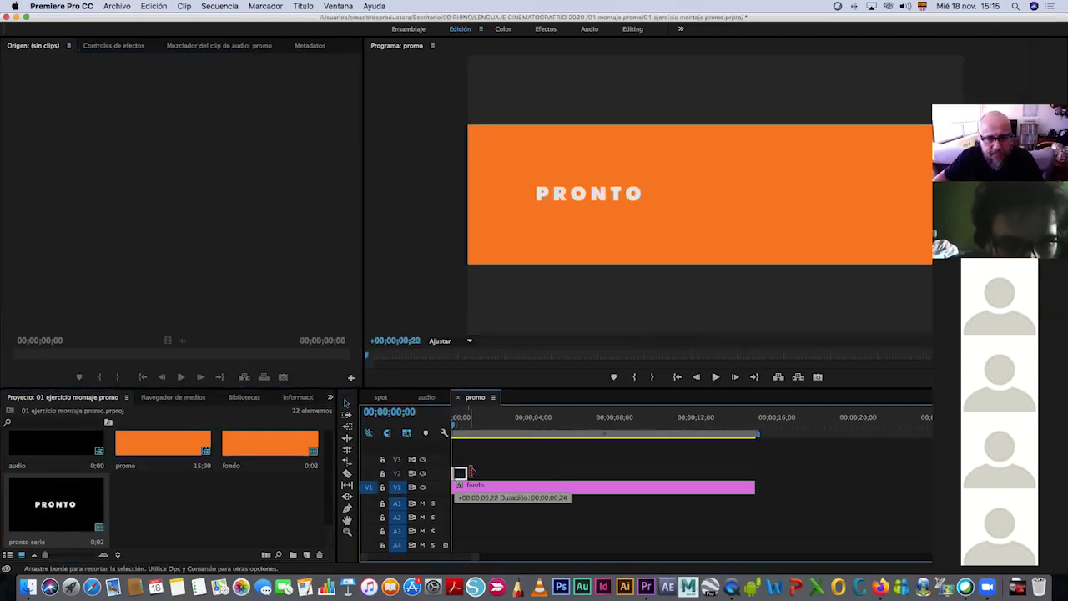
drag(461, 478, 461, 474)
drag(457, 426, 483, 426)
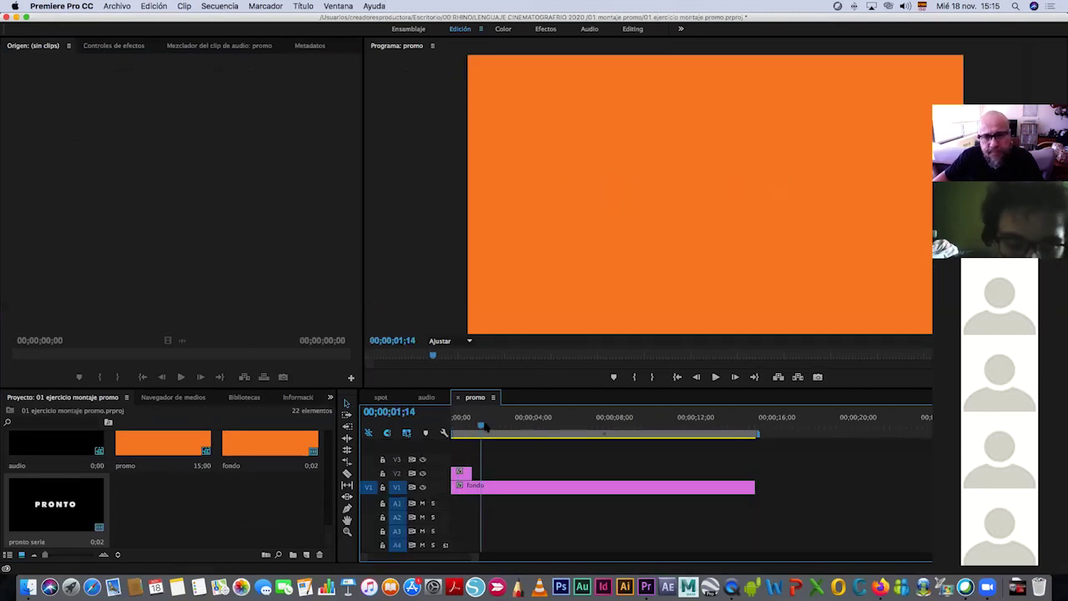
click(453, 431)
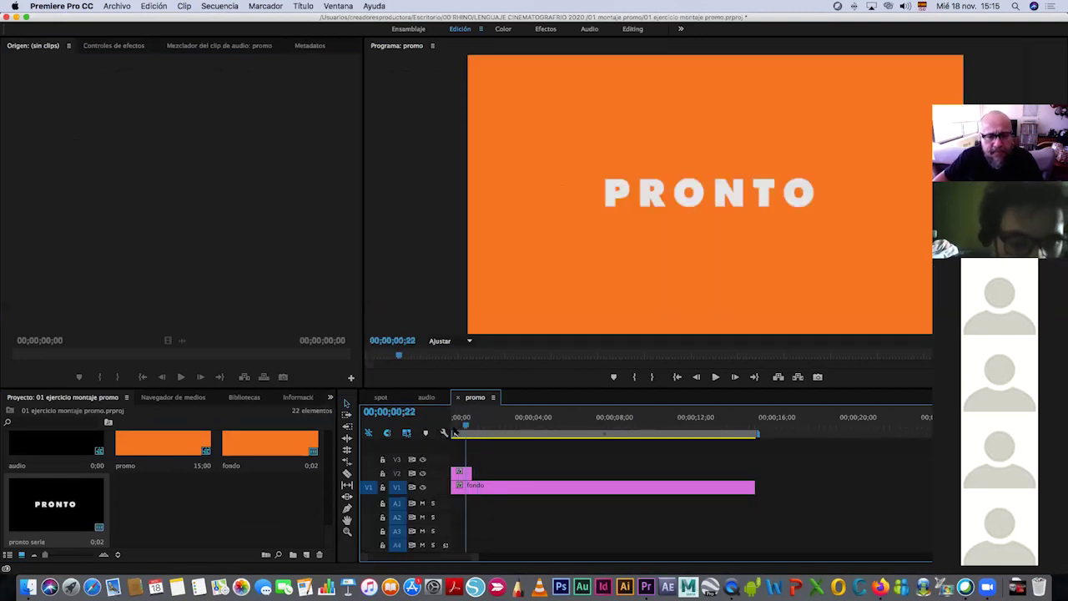
drag(473, 557, 447, 557)
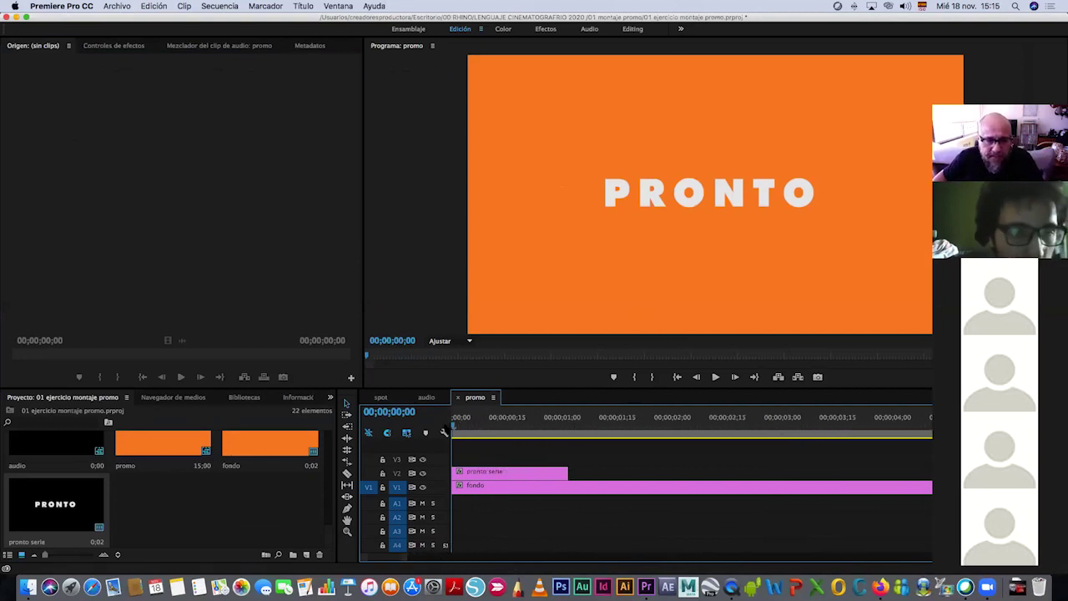
drag(453, 429, 562, 431)
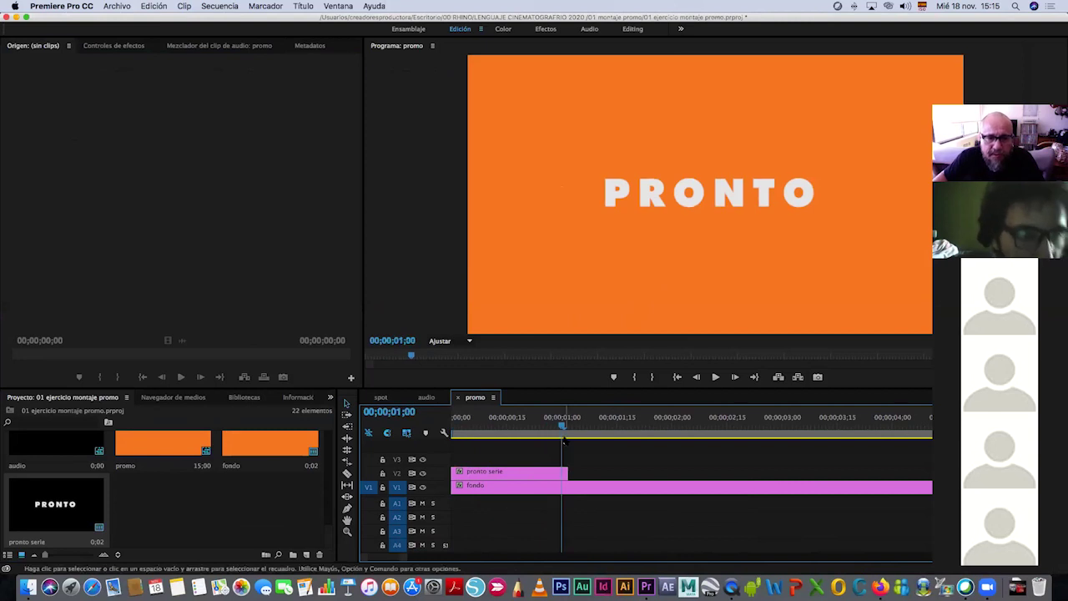
drag(566, 473, 560, 472)
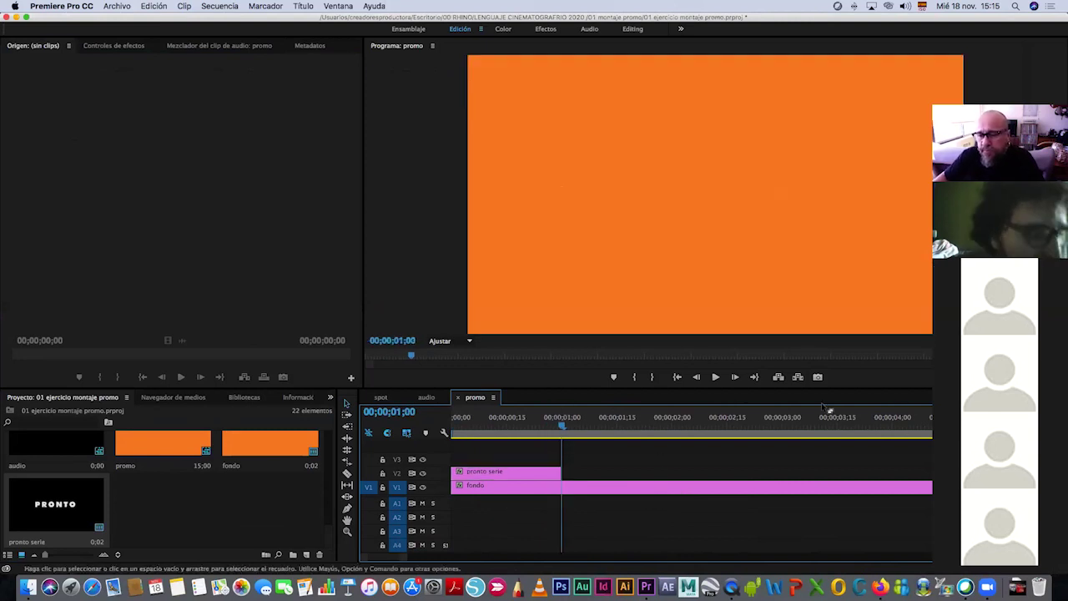
mouse_move(452, 428)
mouse_down()
mouse_move(562, 427)
mouse_move(548, 428)
mouse_up()
key(Home)
click(247, 519)
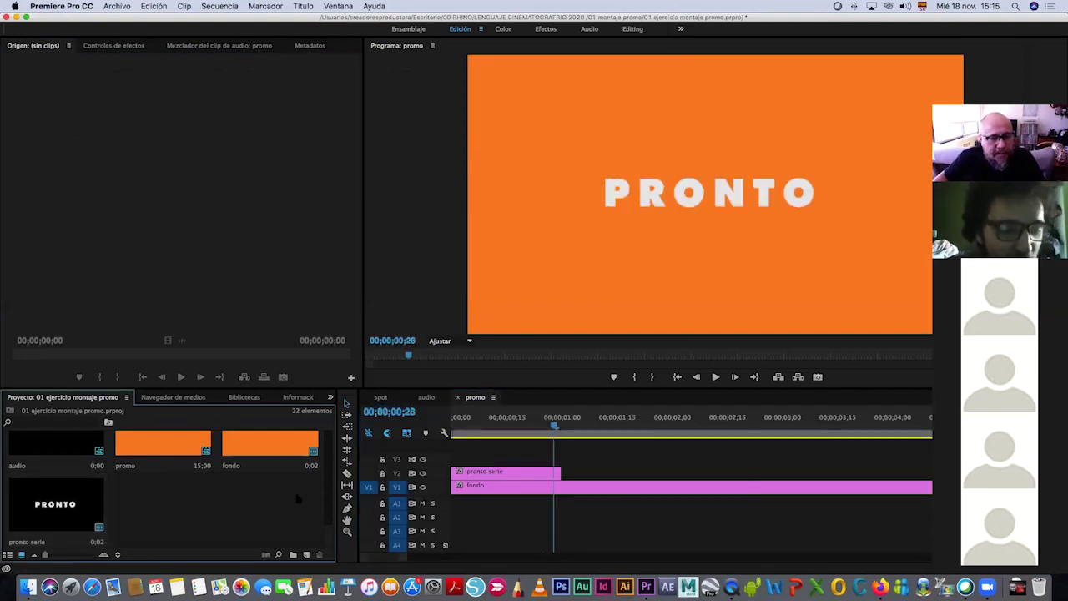
Drop naruto_logo.png on V3 right after the PRONTO title at the one-second mark
scroll(329, 501, down, 5)
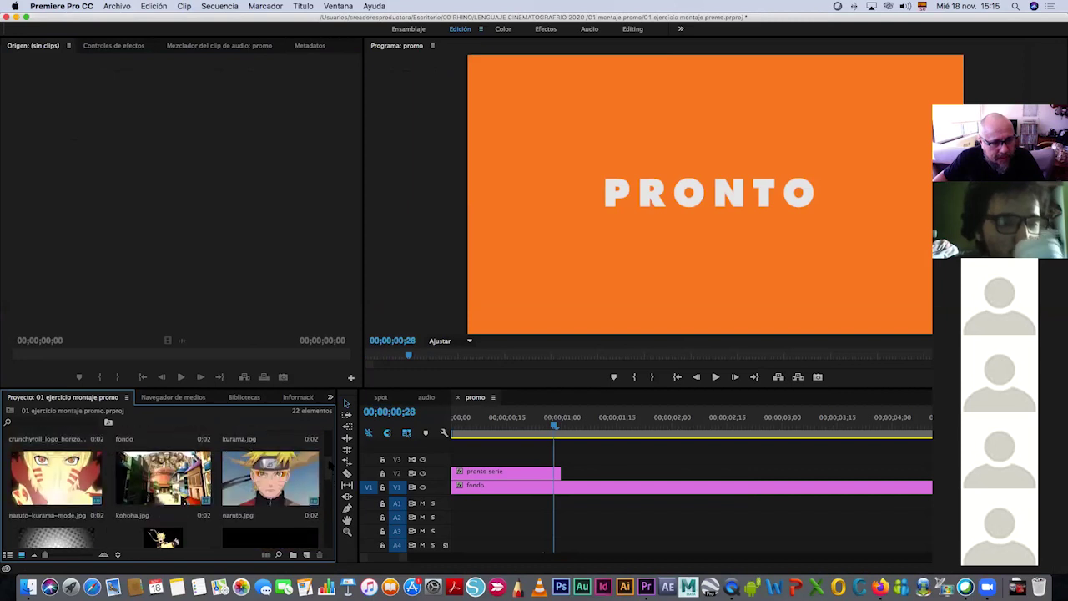
scroll(327, 450, up, 3)
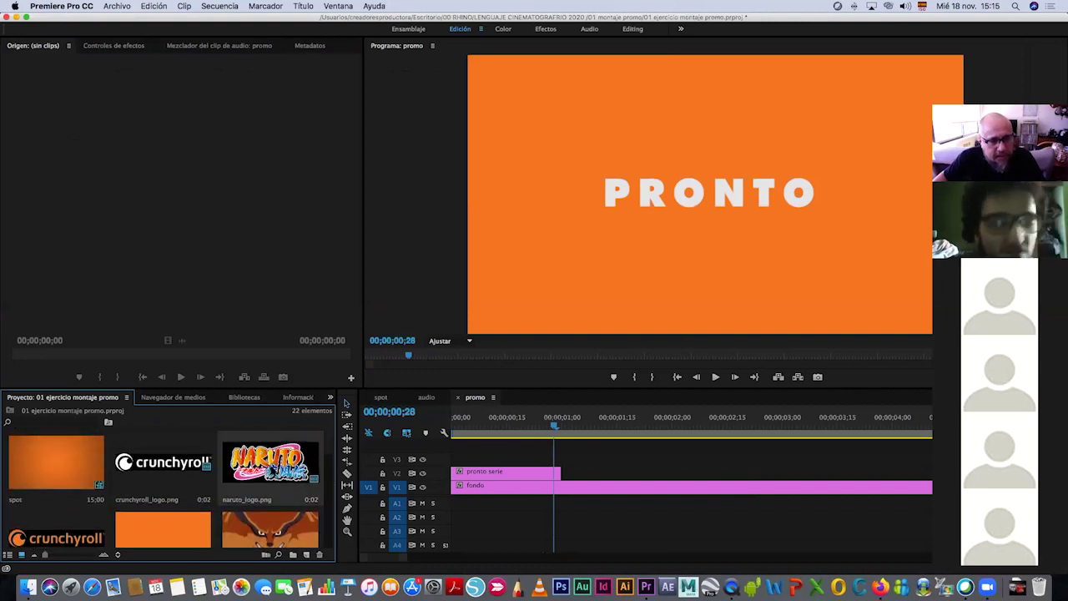
drag(267, 467, 569, 475)
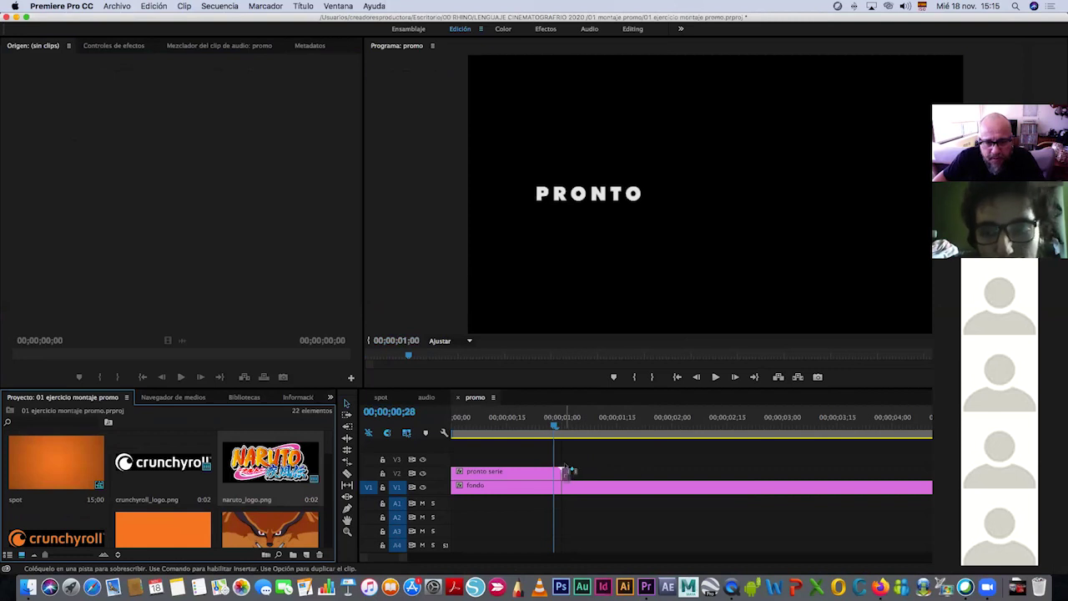
drag(570, 471, 565, 459)
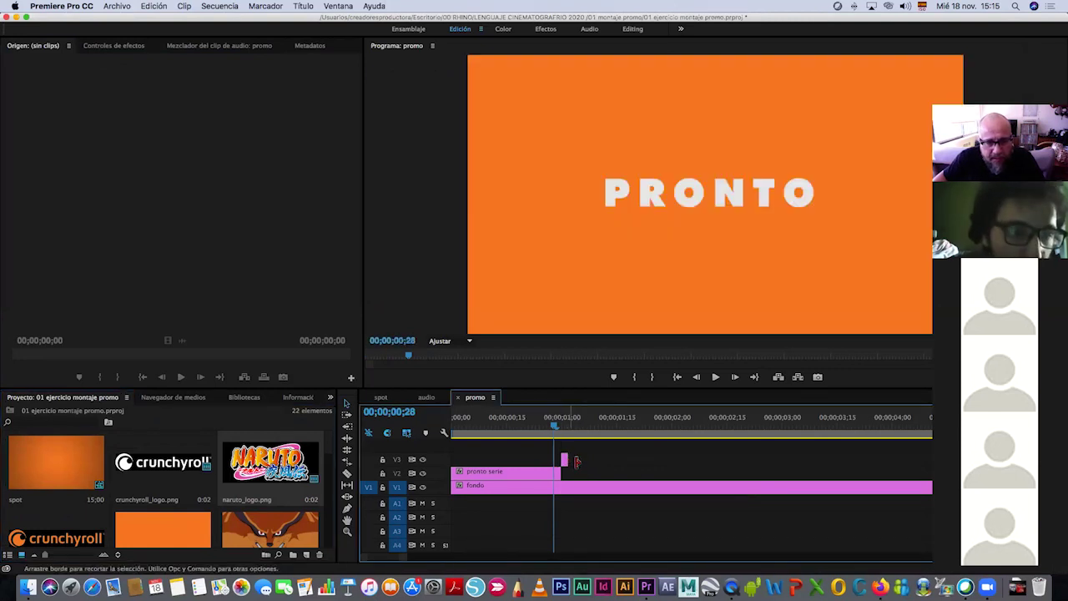
drag(565, 458, 644, 460)
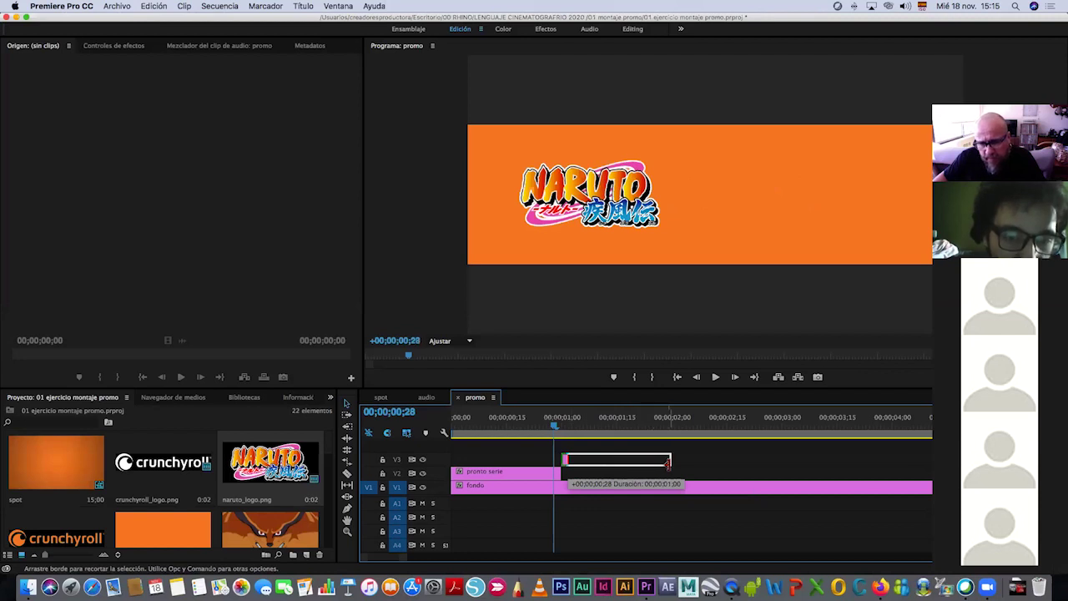
drag(667, 463, 669, 461)
Extend the Naruto logo to end at three seconds, checking frames around its out point
drag(553, 426, 781, 429)
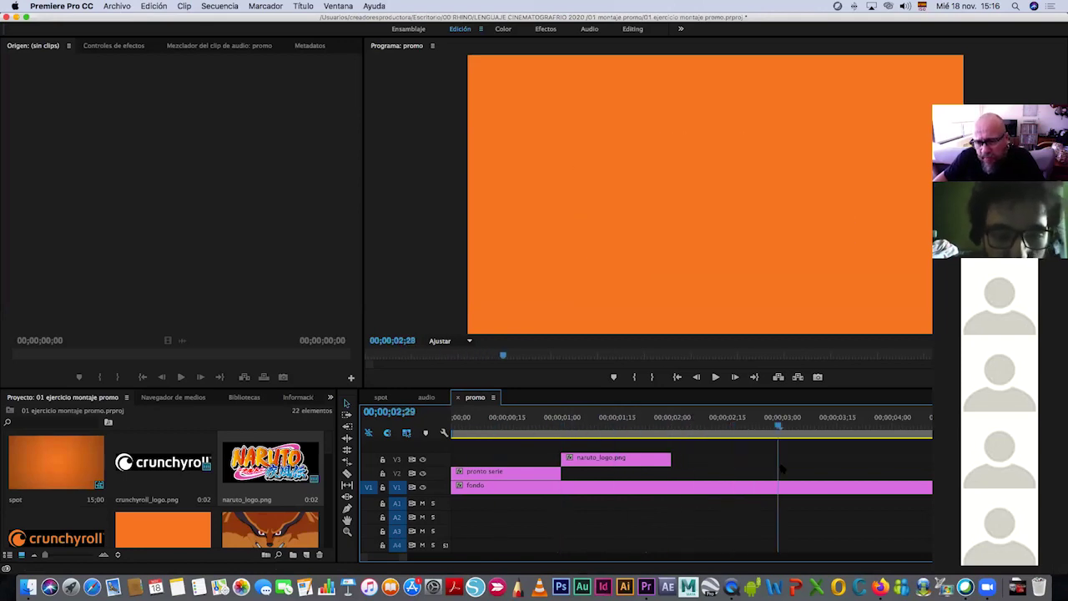
mouse_move(671, 459)
mouse_down()
mouse_move(781, 460)
mouse_move(702, 430)
mouse_move(782, 487)
mouse_up()
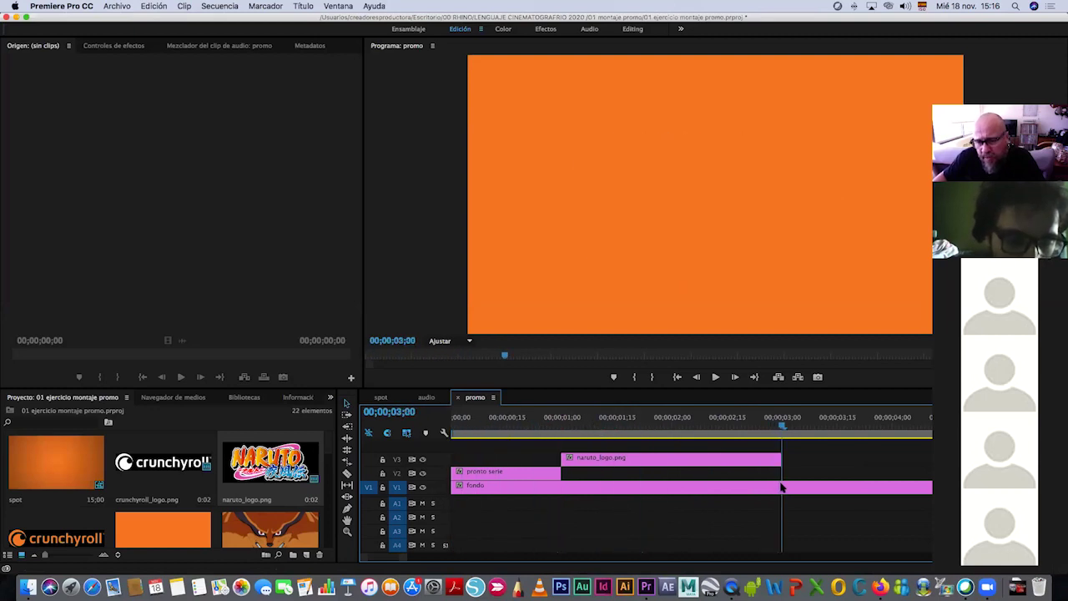
key(Left)
key(Right)
key(Left)
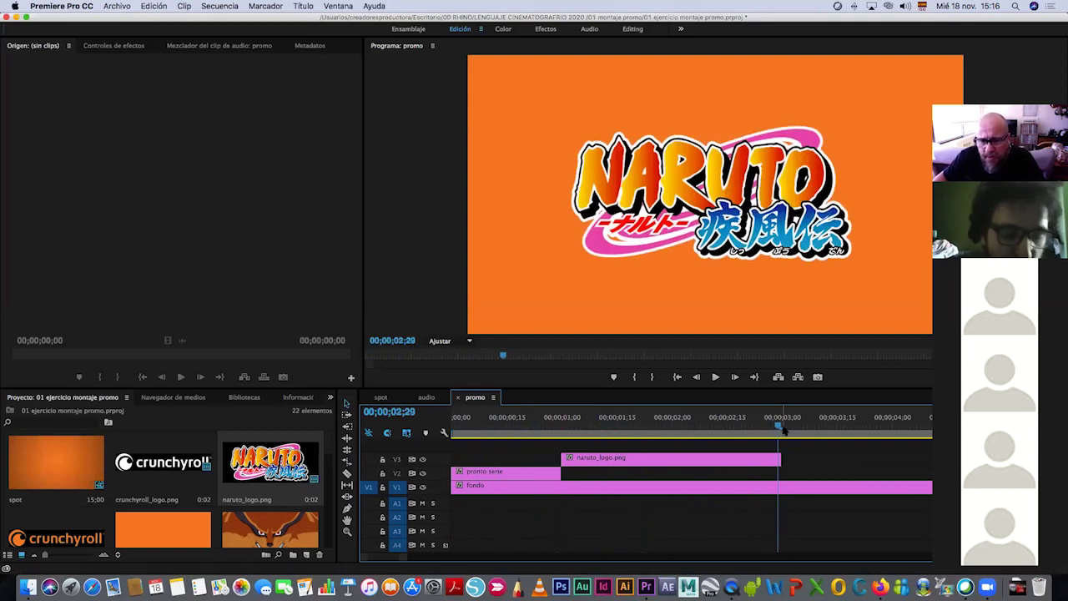
key(Right)
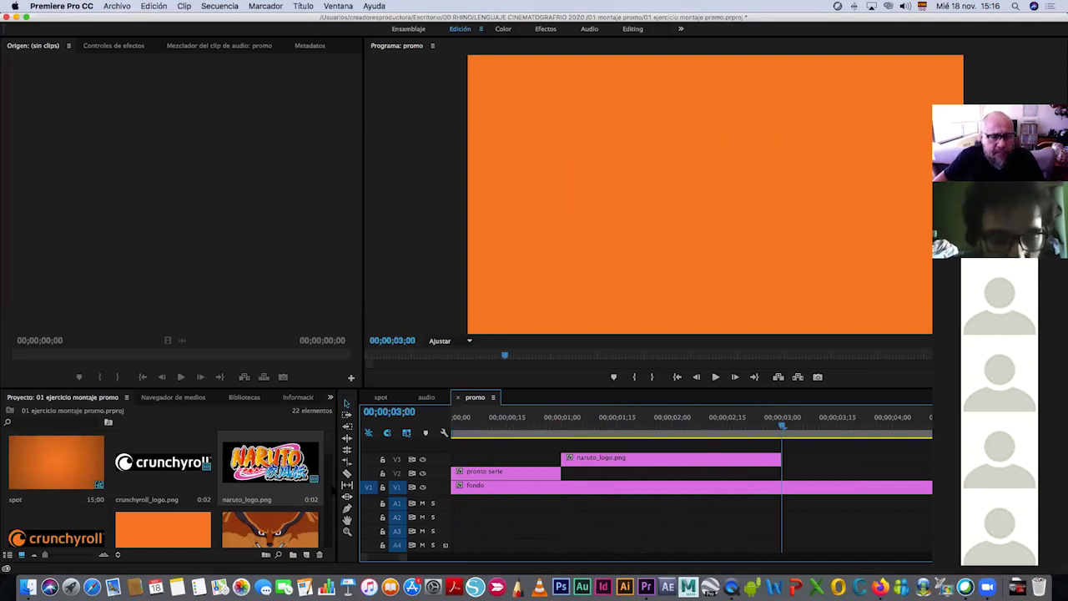
scroll(327, 450, down, 3)
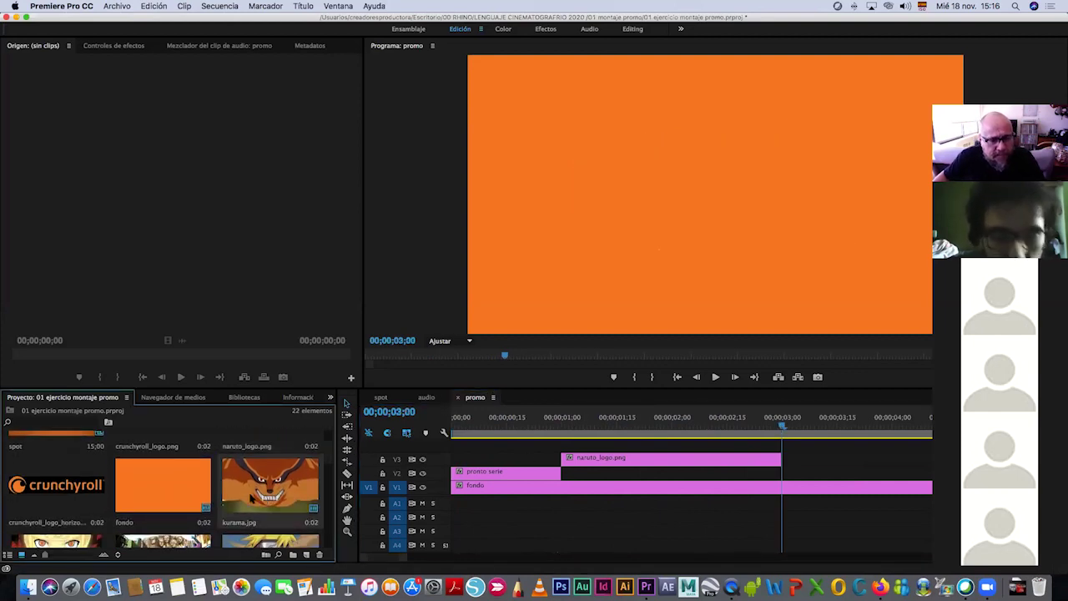
Add kurama.jpg on V3 right after the Naruto logo and scrub to review it
mouse_move(851, 450)
mouse_down()
mouse_move(786, 459)
mouse_move(889, 443)
mouse_up()
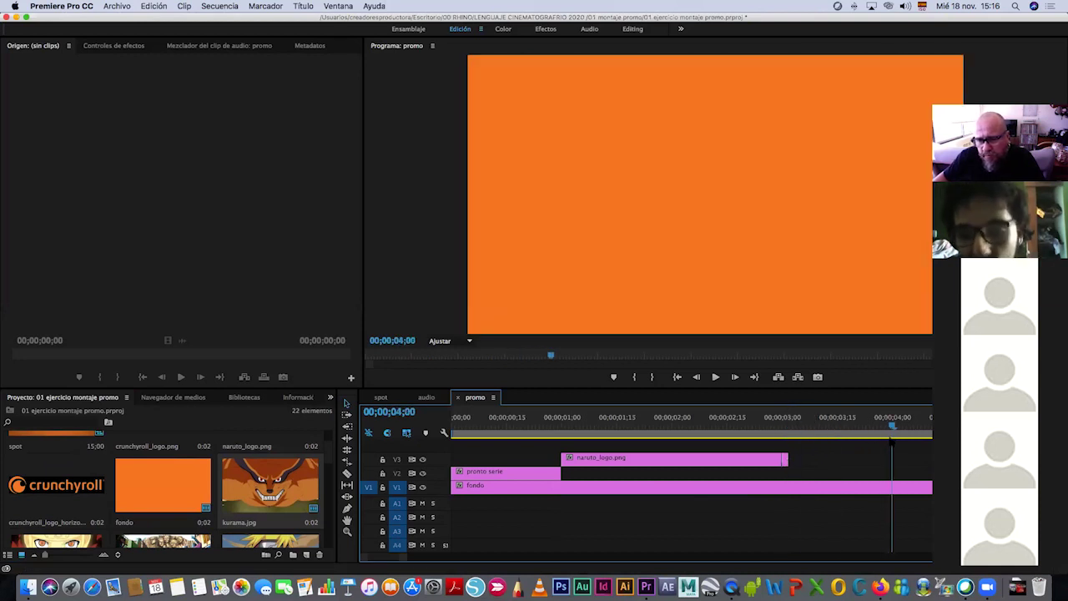
drag(787, 459, 891, 467)
mouse_move(723, 420)
mouse_down()
mouse_move(499, 423)
mouse_move(681, 445)
mouse_up()
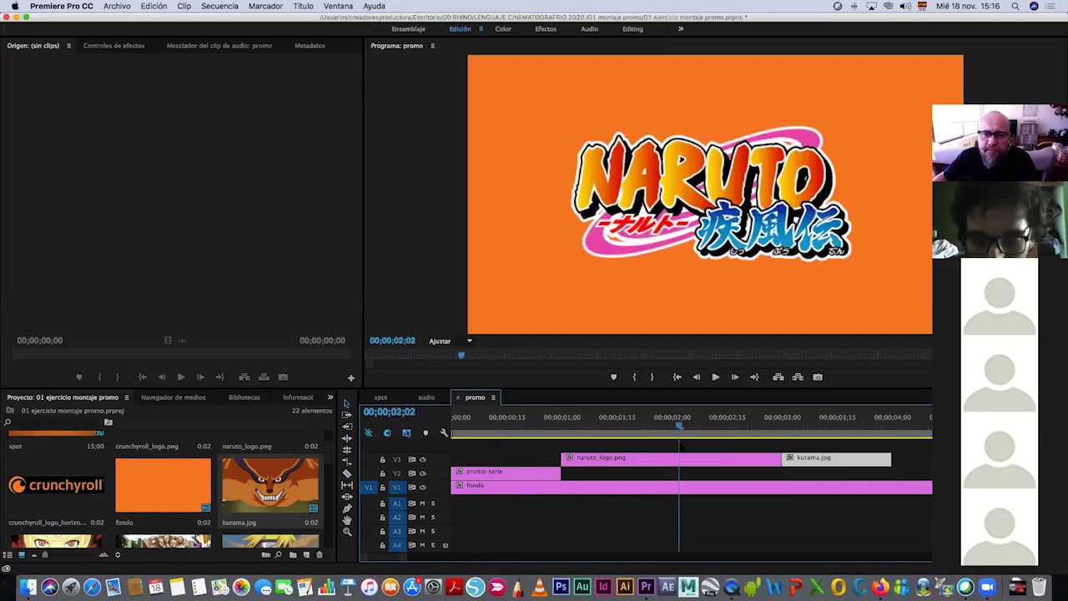
drag(681, 445, 892, 431)
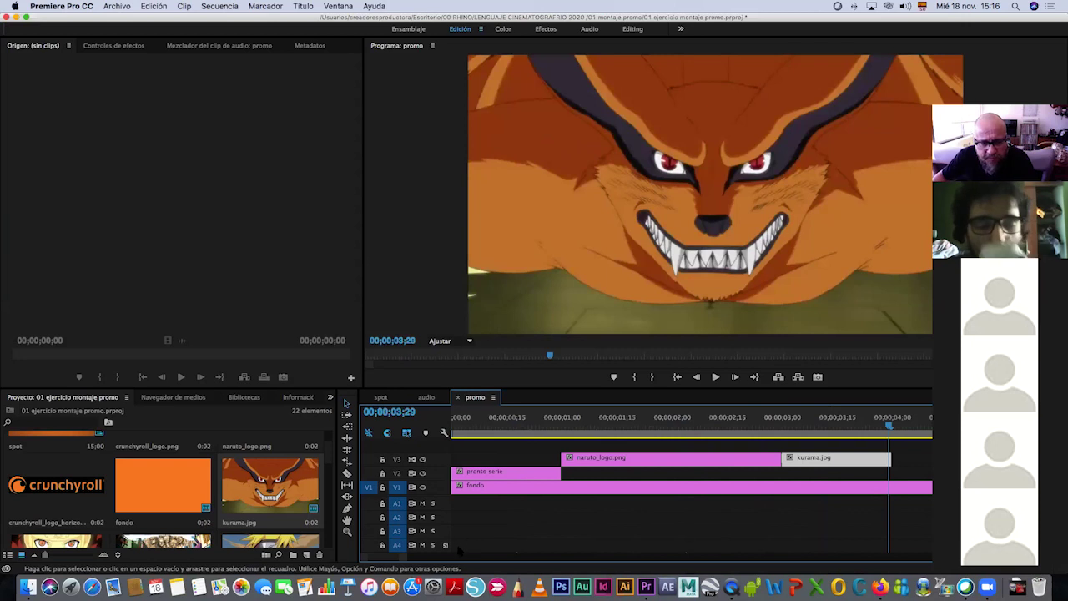
Adjust the timeline zoom and lengthen kurama.jpg to run until about four seconds
key(minus)
key(equal)
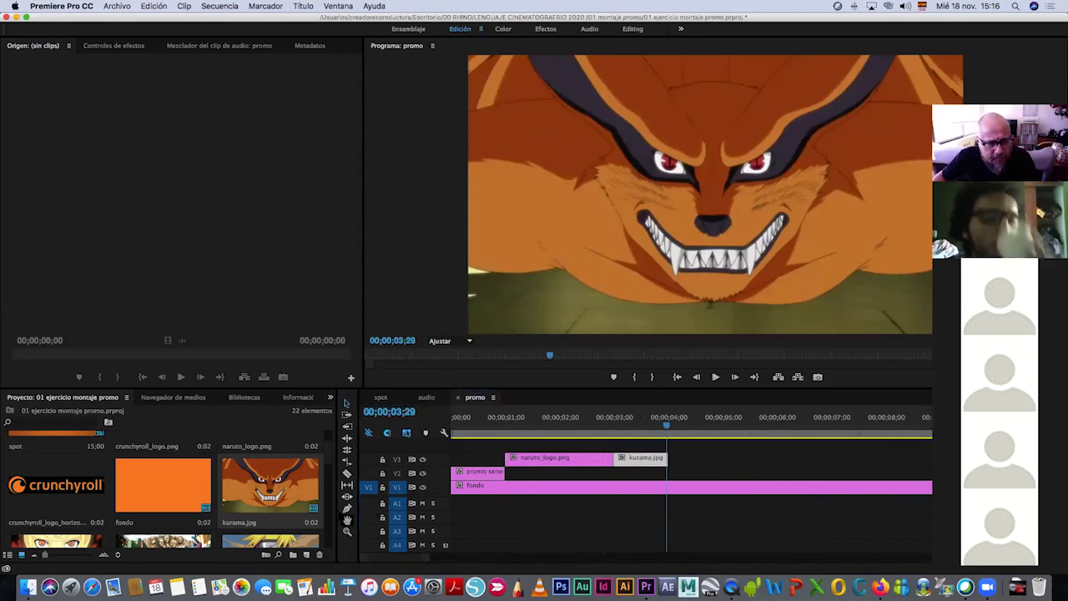
scroll(326, 464, up, 2)
scroll(326, 465, down, 3)
scroll(326, 464, down, 2)
scroll(325, 475, down, 2)
scroll(323, 488, down, 2)
scroll(322, 501, down, 2)
scroll(322, 519, down, 1)
scroll(322, 519, down, 1)
scroll(322, 519, down, 1)
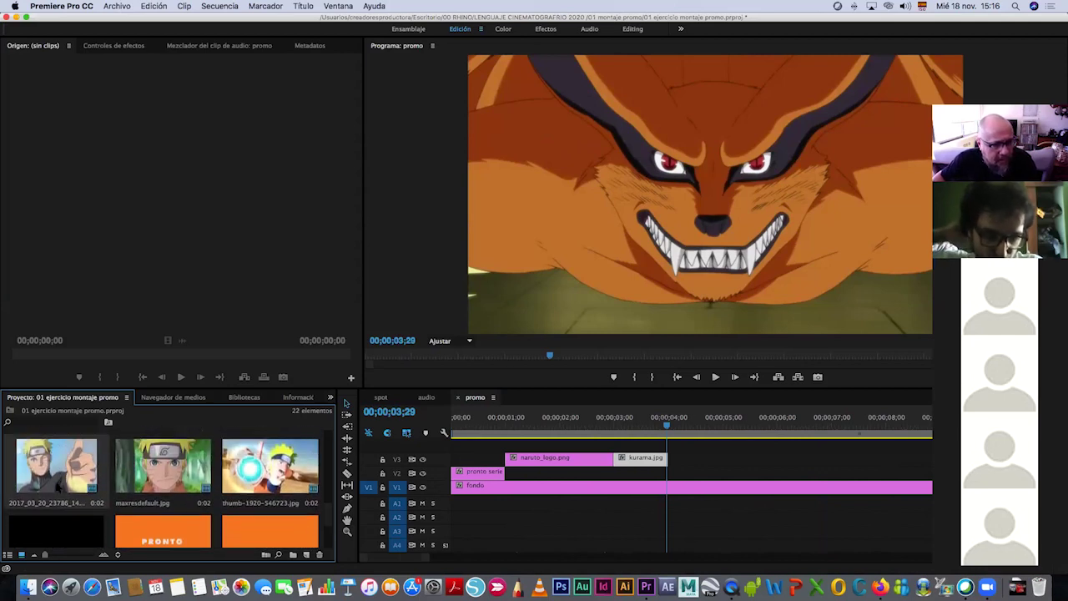
mouse_move(665, 457)
mouse_down()
mouse_move(725, 460)
mouse_move(669, 461)
mouse_up()
click(727, 432)
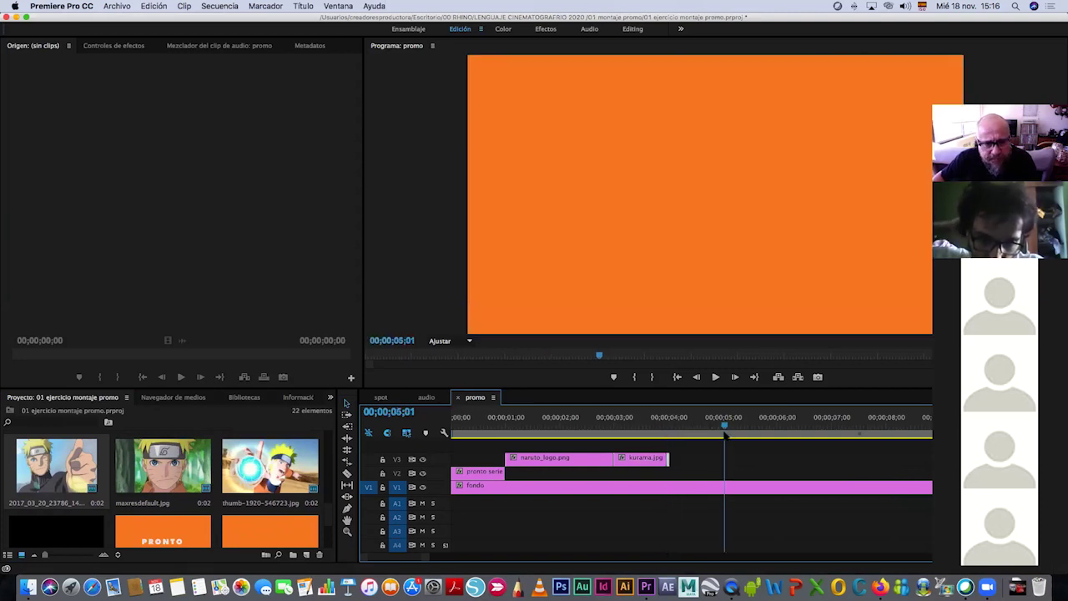
Add the 2017_03_20 and maxresdefault stills after kurama.jpg on V3, trimming their ends
drag(667, 459, 723, 459)
click(636, 423)
drag(645, 424, 690, 425)
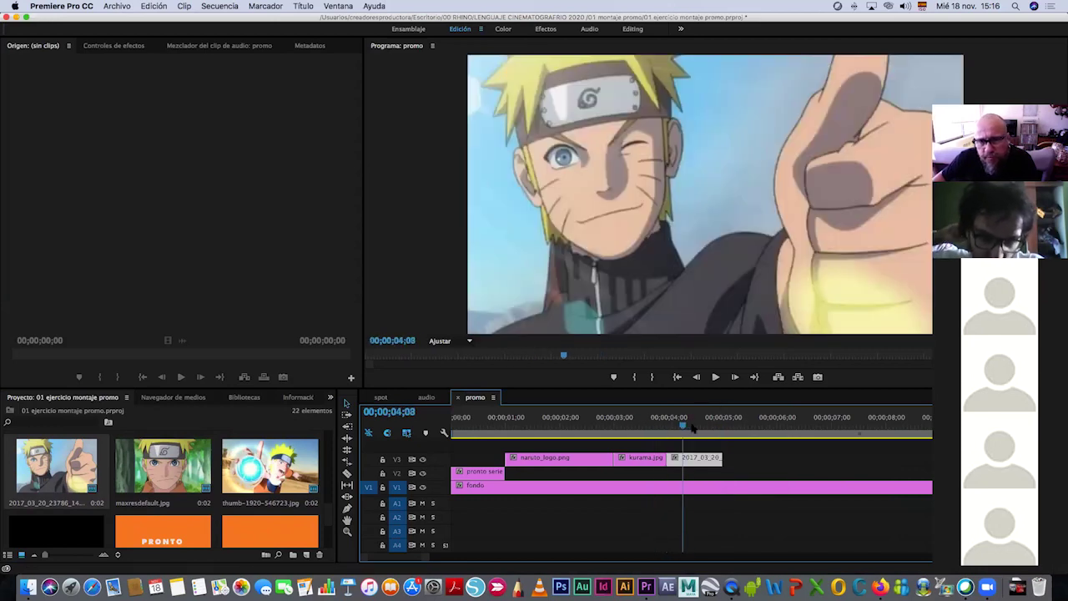
drag(723, 458, 755, 459)
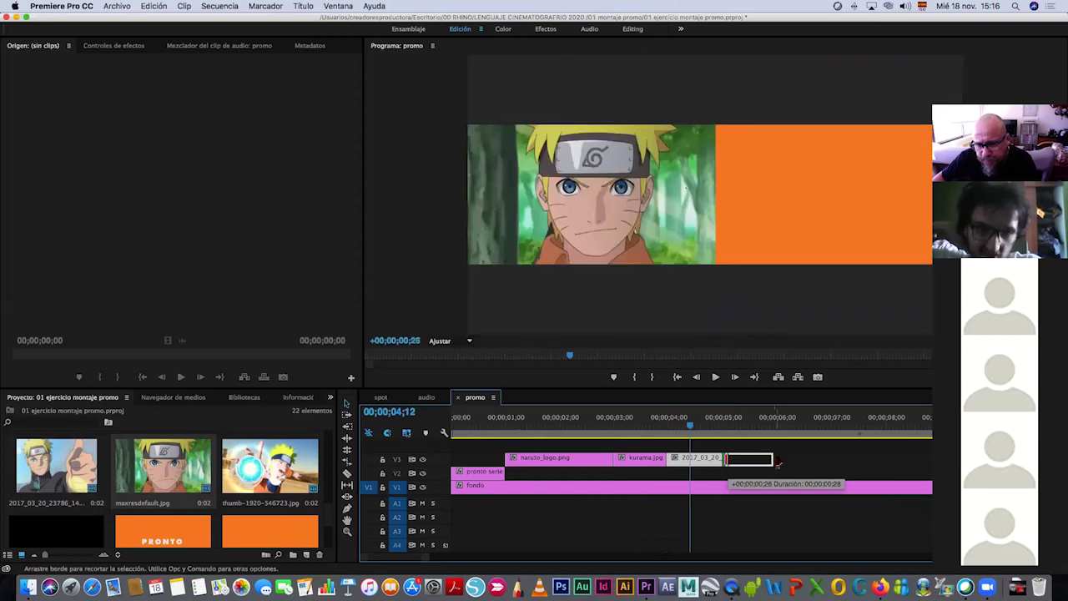
mouse_move(778, 464)
mouse_down()
mouse_move(751, 460)
mouse_move(777, 435)
mouse_up()
click(724, 427)
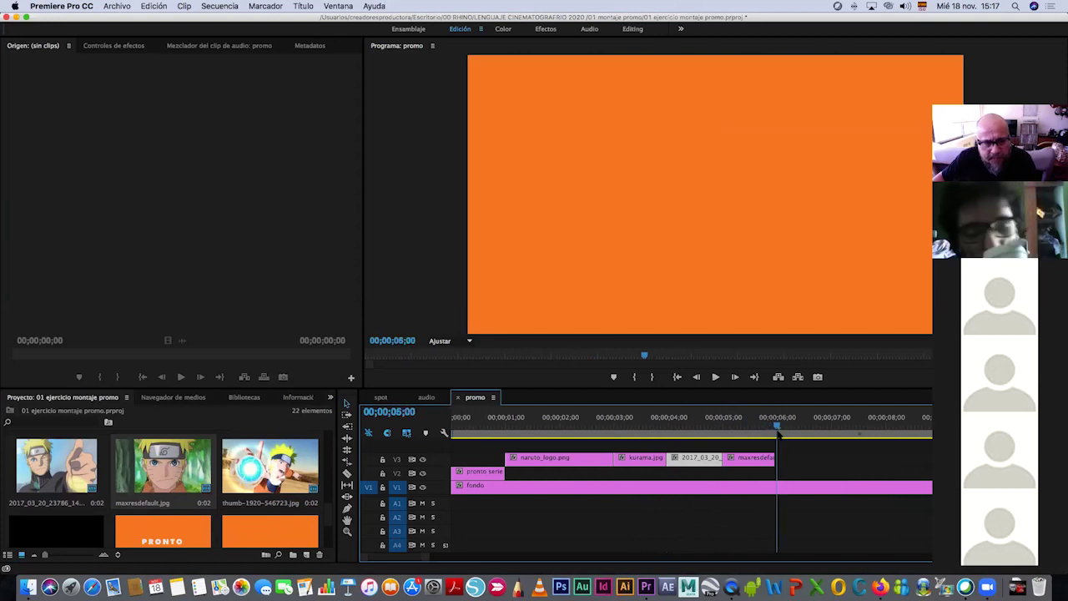
drag(774, 459, 801, 469)
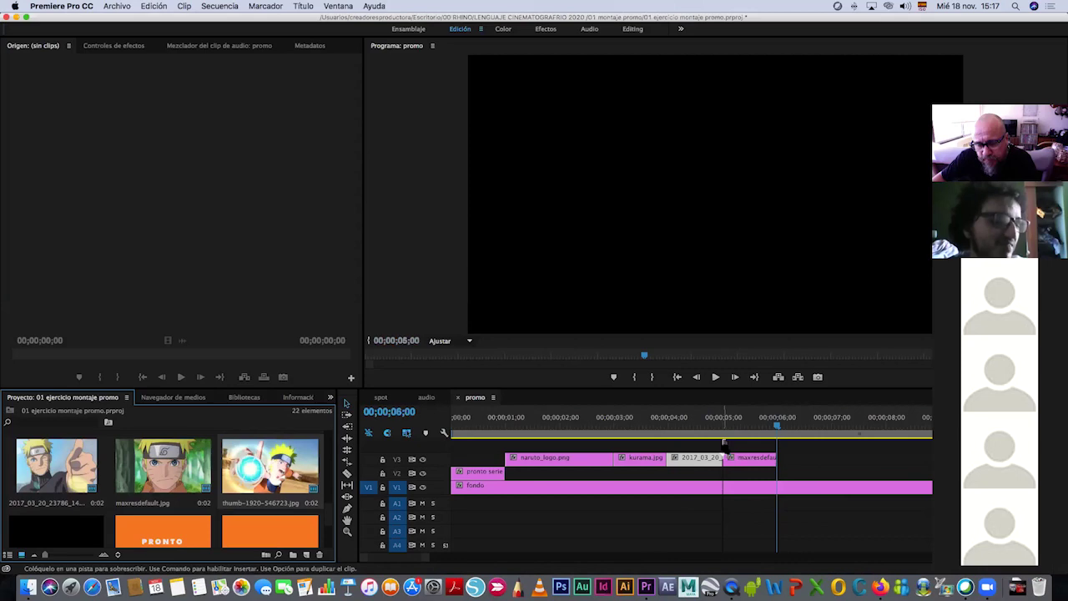
Place thumb-1920.jpg on V3 after maxresdefault and scrub to check it
drag(723, 443, 797, 466)
click(620, 426)
mouse_move(621, 425)
mouse_down()
mouse_move(484, 427)
mouse_move(789, 429)
mouse_up()
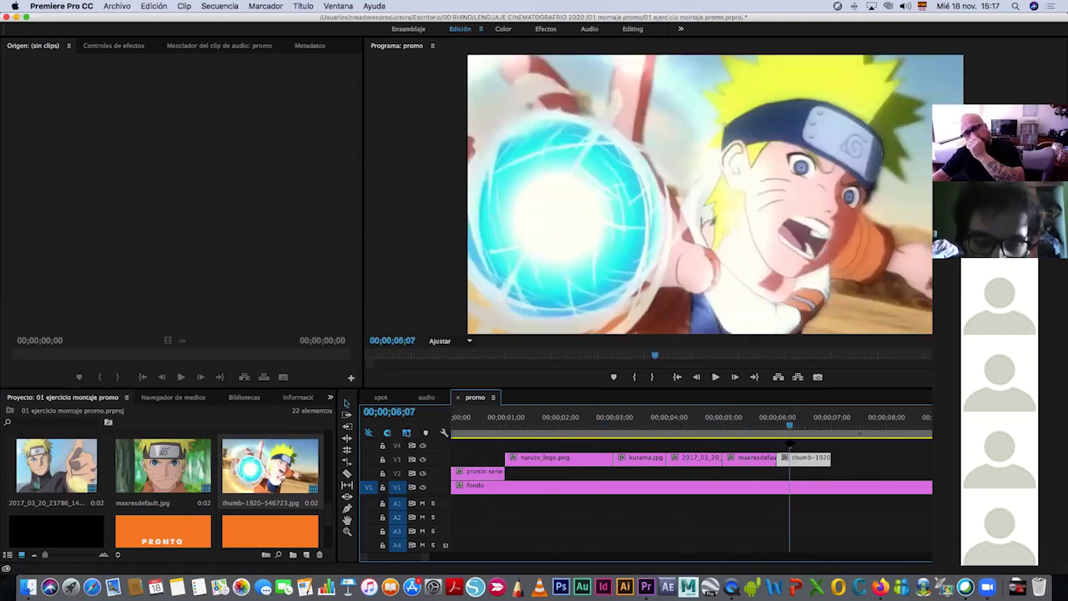
drag(326, 511, 326, 482)
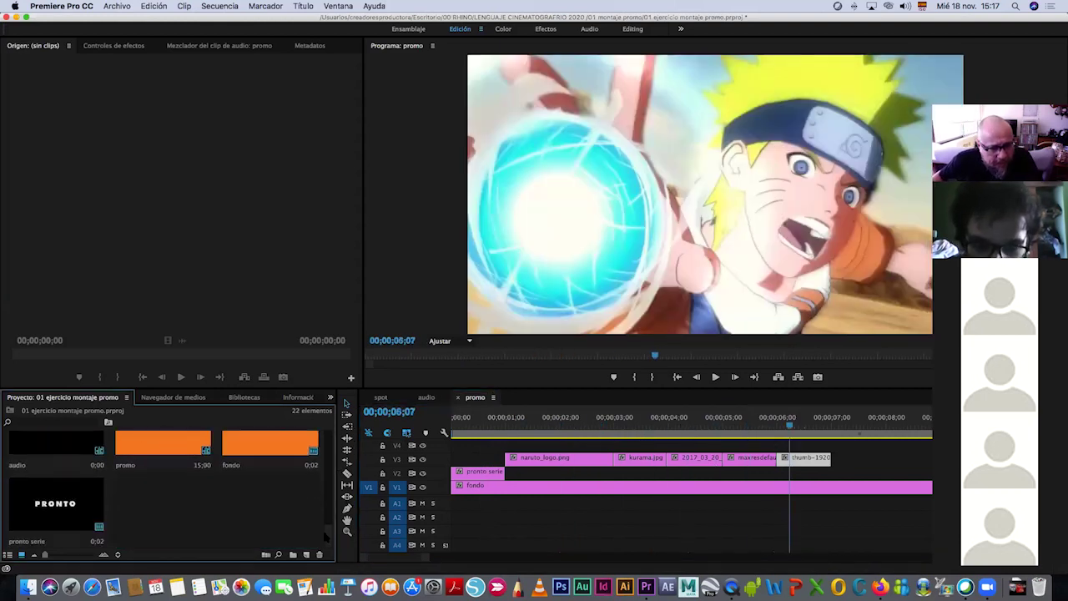
Add naruto.jpg after thumb-1920 on V3, lengthen it, and review naruto-kurama following it
scroll(326, 475, down, 3)
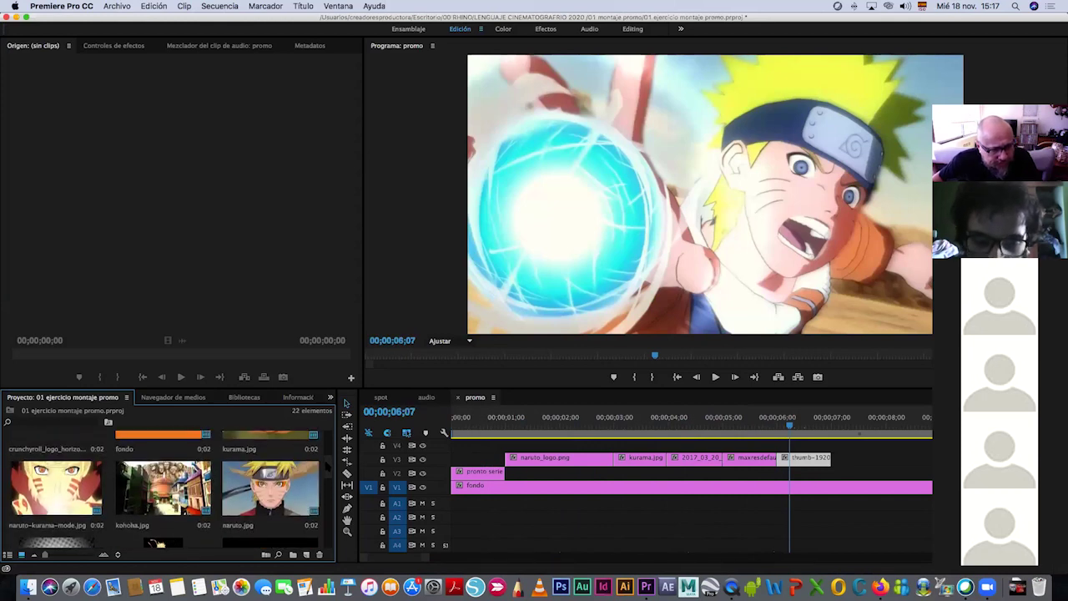
mouse_move(276, 494)
mouse_down()
mouse_move(799, 451)
mouse_move(899, 457)
mouse_move(865, 457)
mouse_up()
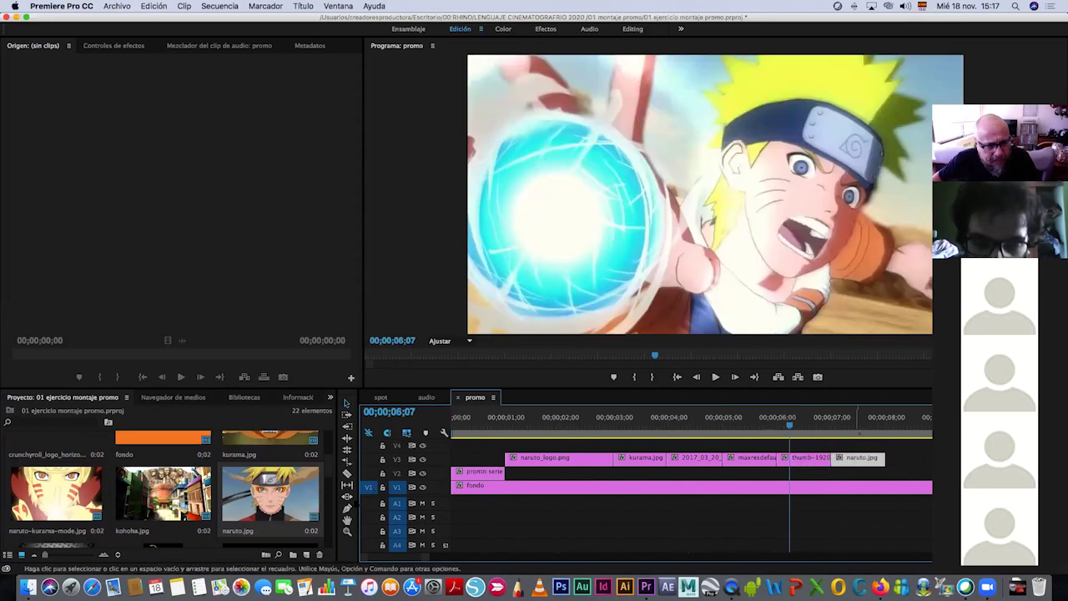
drag(884, 457, 888, 457)
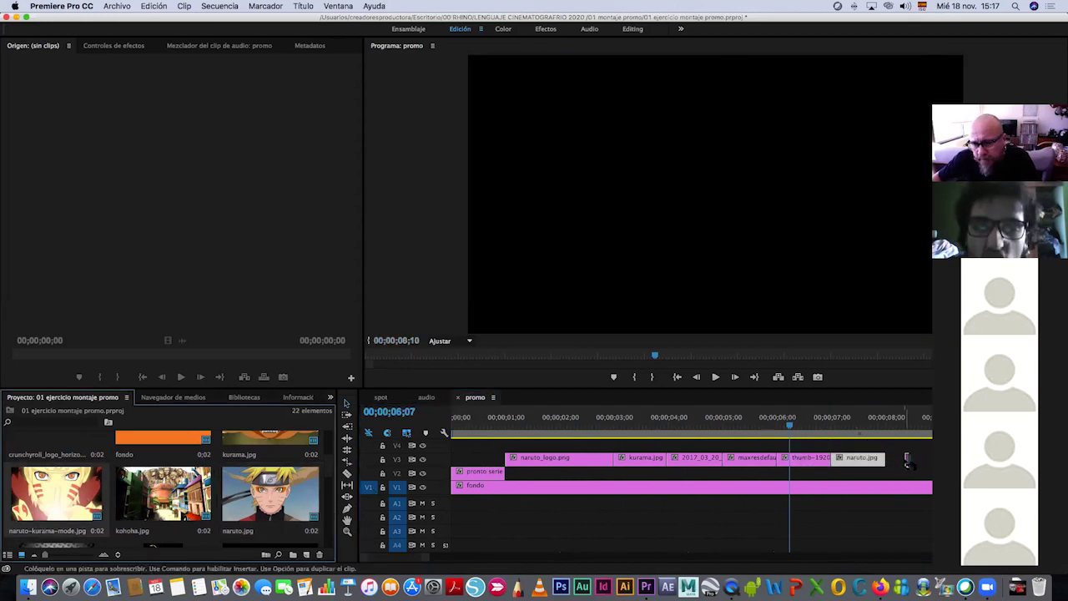
drag(843, 422, 864, 422)
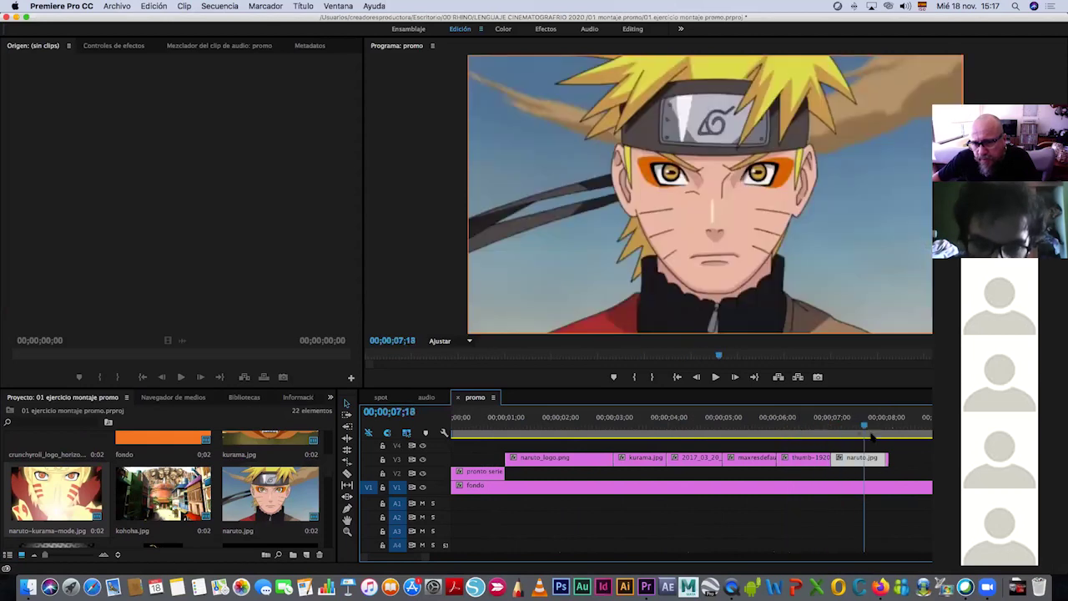
mouse_move(889, 458)
mouse_down()
mouse_move(941, 457)
mouse_move(888, 458)
mouse_up()
mouse_move(549, 422)
mouse_down()
mouse_move(912, 467)
mouse_move(925, 483)
mouse_up()
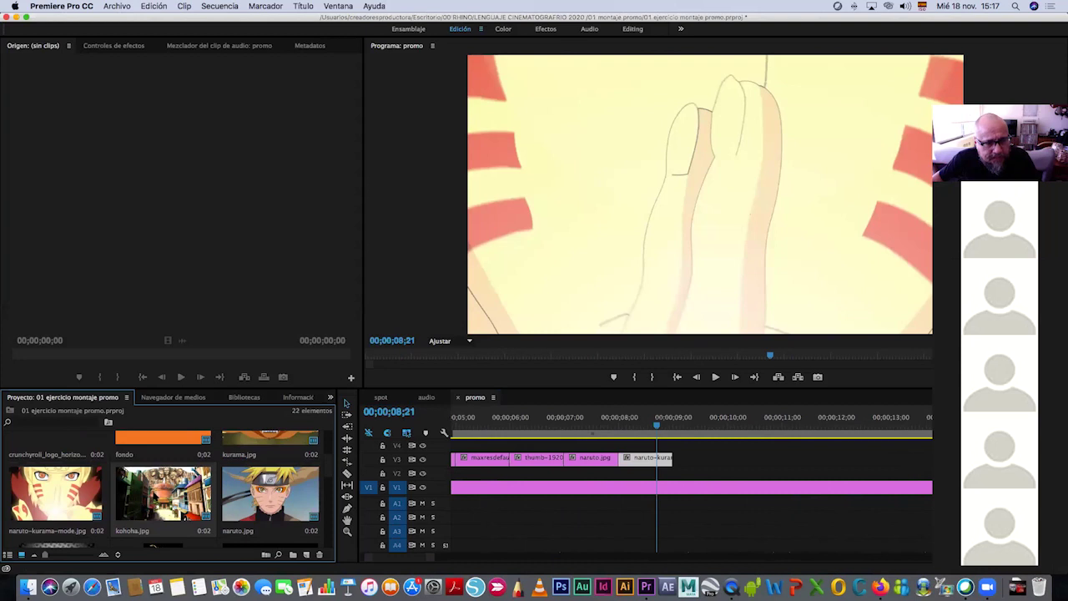
Lay kohoha.jpg on V2 near 9 seconds and trim it to end around 11
drag(156, 497, 698, 434)
mouse_move(680, 480)
mouse_down()
mouse_move(674, 471)
mouse_move(722, 473)
mouse_up()
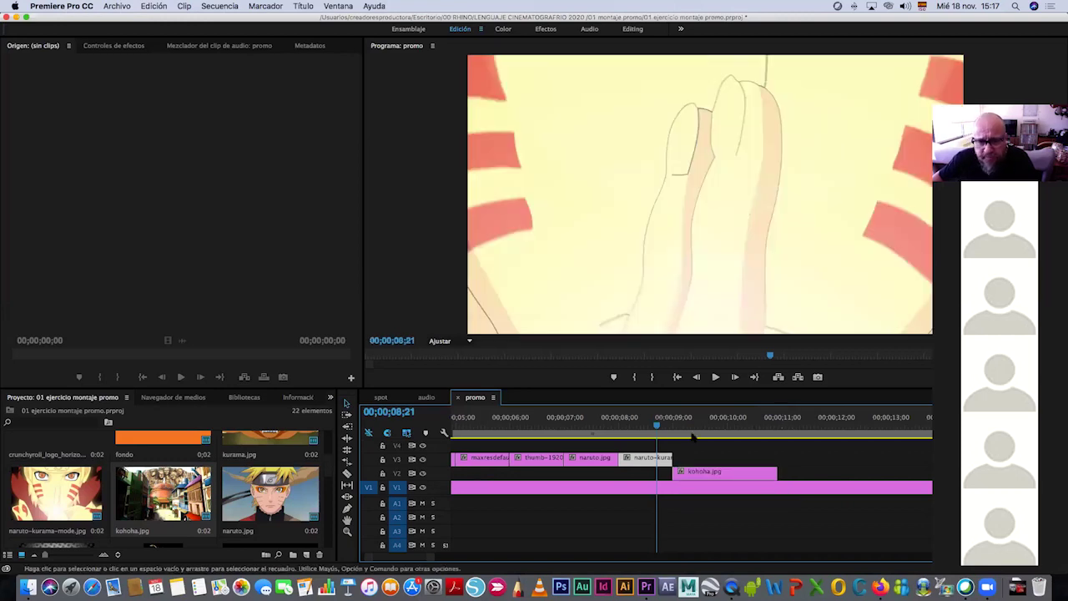
mouse_move(659, 426)
mouse_down()
mouse_move(628, 427)
mouse_move(720, 429)
mouse_up()
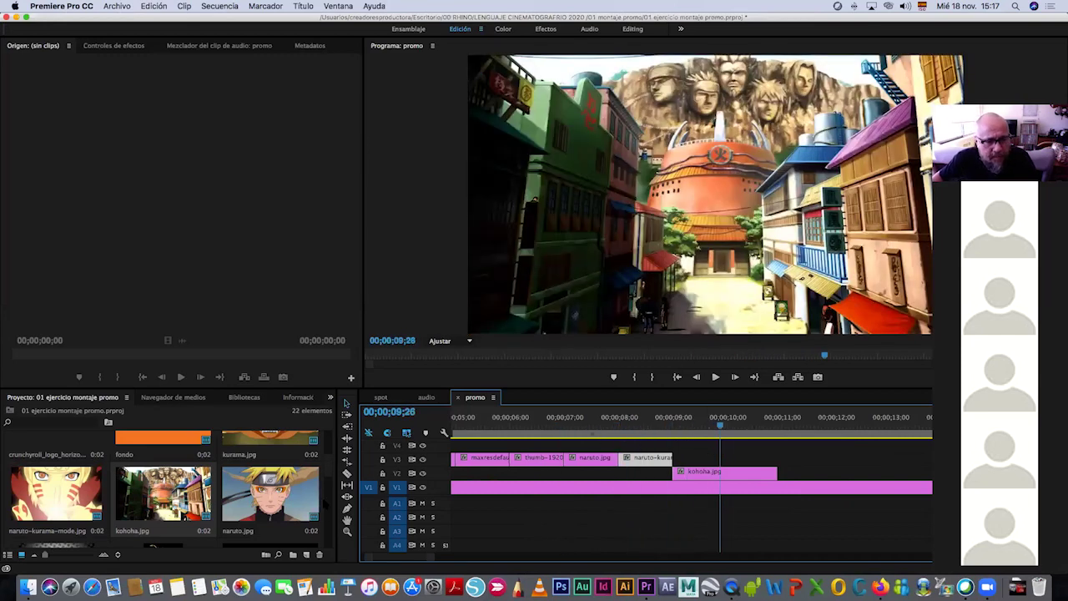
drag(326, 467, 327, 507)
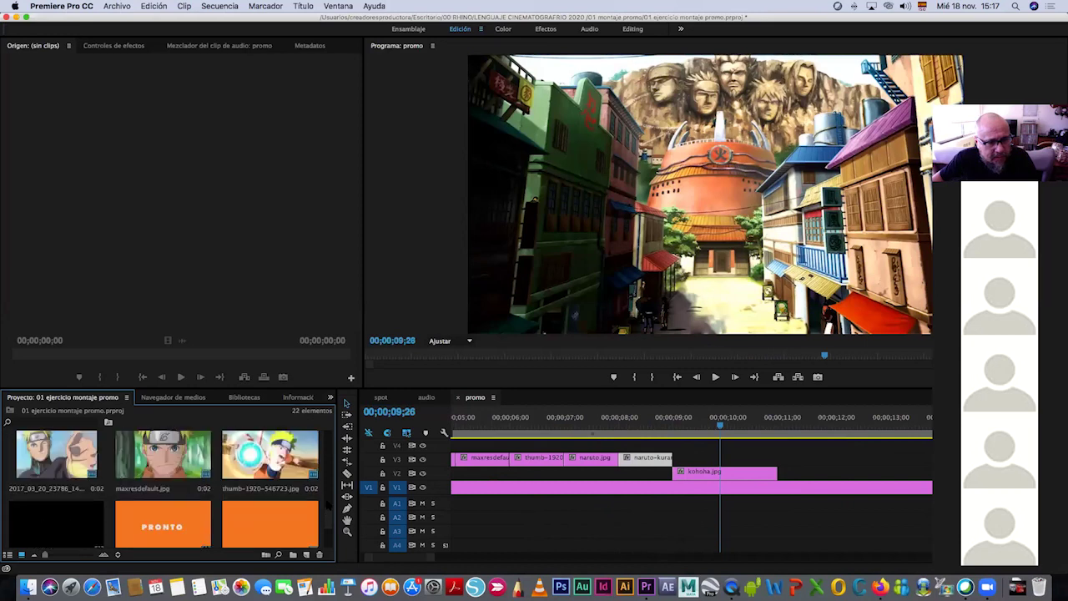
Position naruto_kurama_.png on V4 starting at 9;00 over kohoha.jpg, then play it back
scroll(326, 507, up, 5)
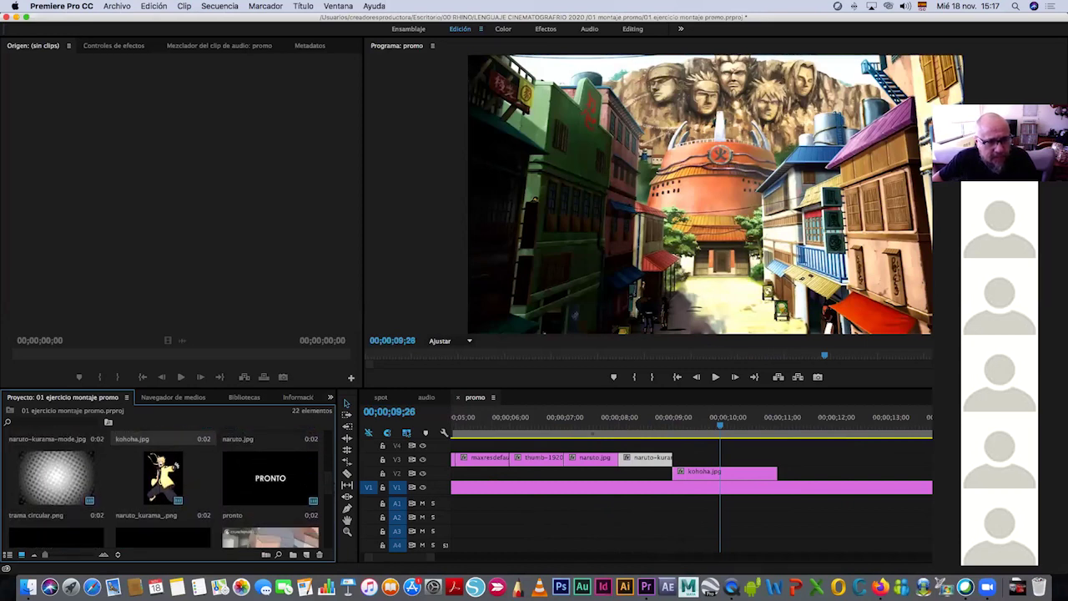
click(675, 448)
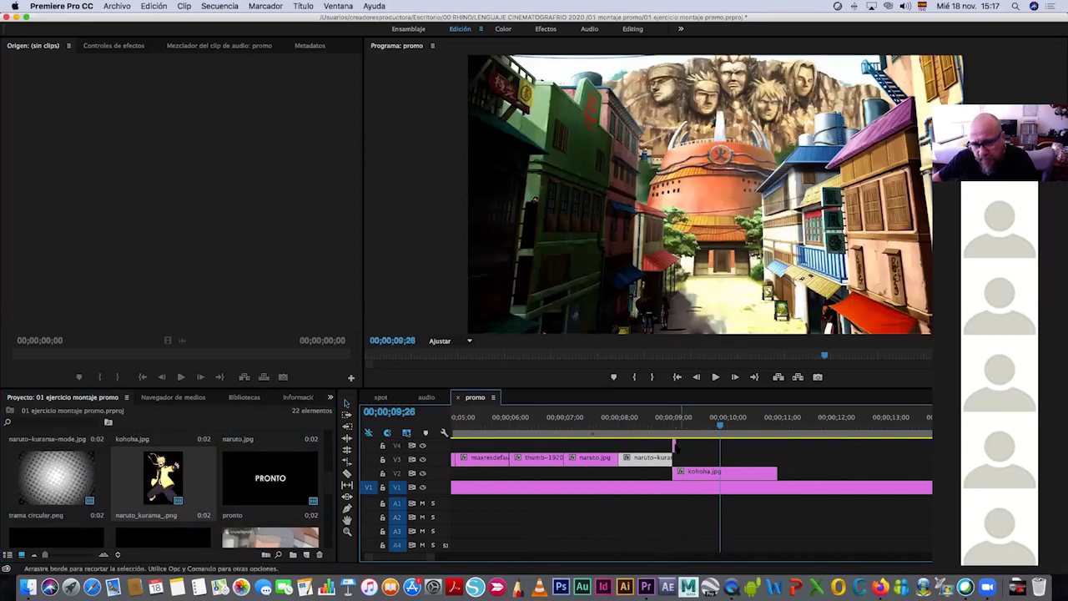
drag(676, 448, 713, 424)
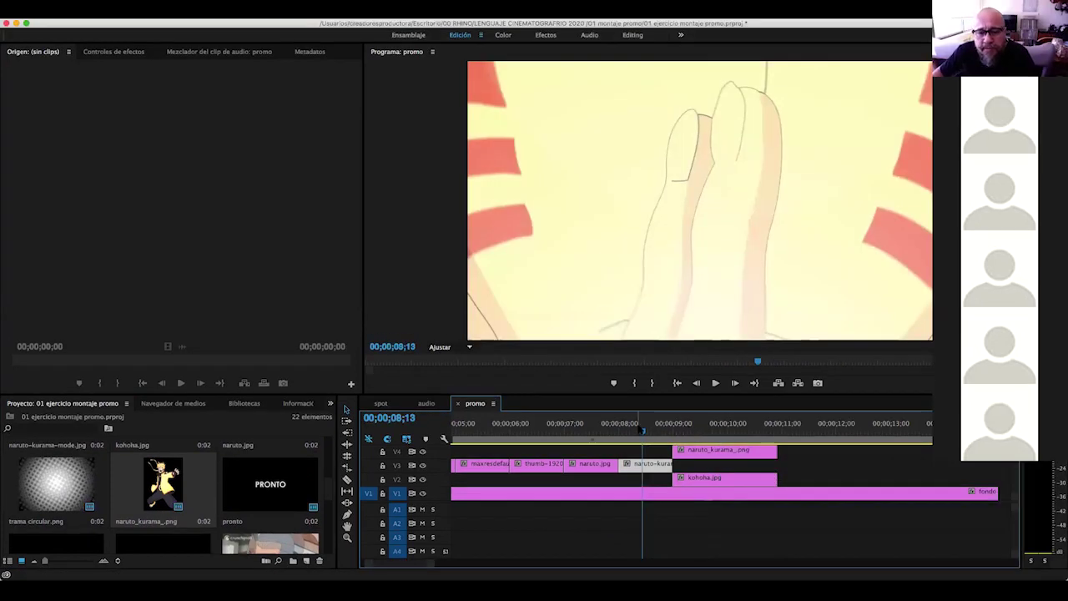
drag(642, 430, 699, 432)
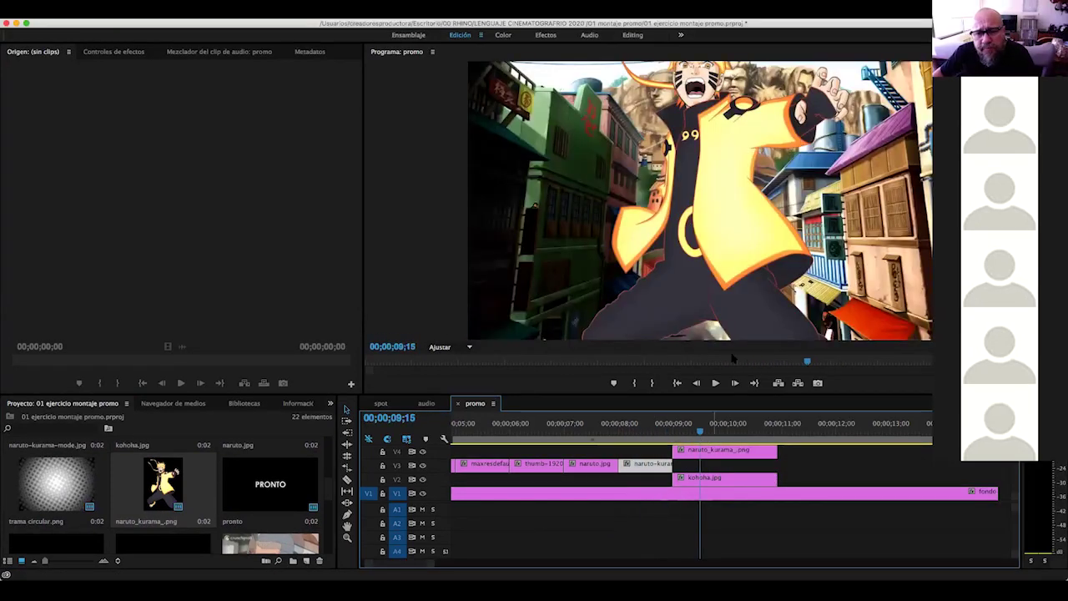
drag(723, 453, 749, 451)
key(Right)
key(Right)
key(Right)
key(Right)
key(Right)
key(Right)
key(Right)
key(shift+Left)
key(shift+Left)
key(shift+Left)
key(Left)
key(Left)
key(Left)
key(Left)
key(Left)
key(Left)
drag(716, 458, 689, 455)
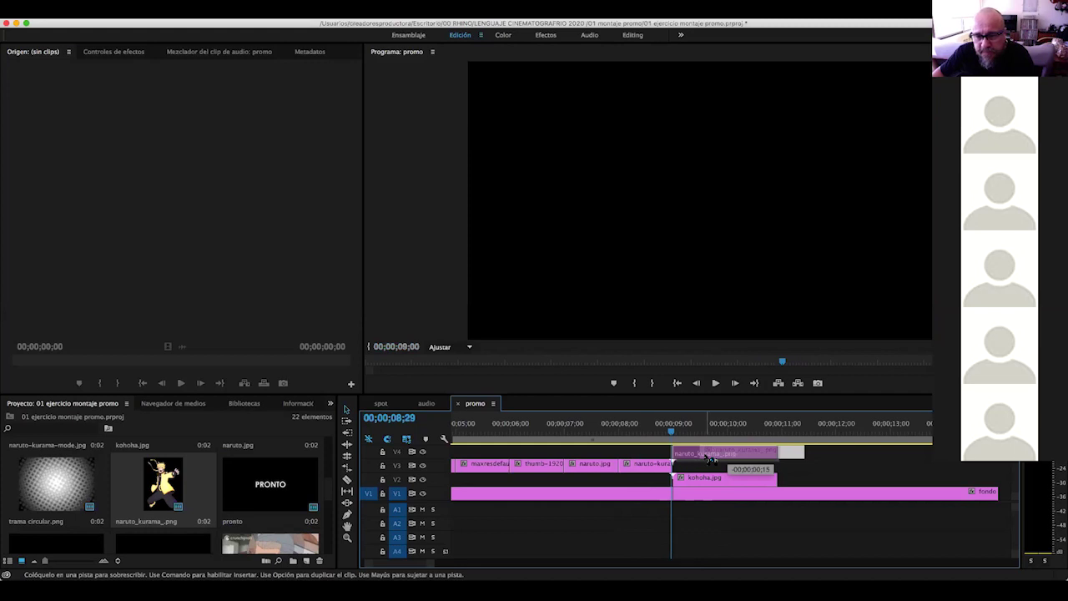
click(745, 434)
key(space)
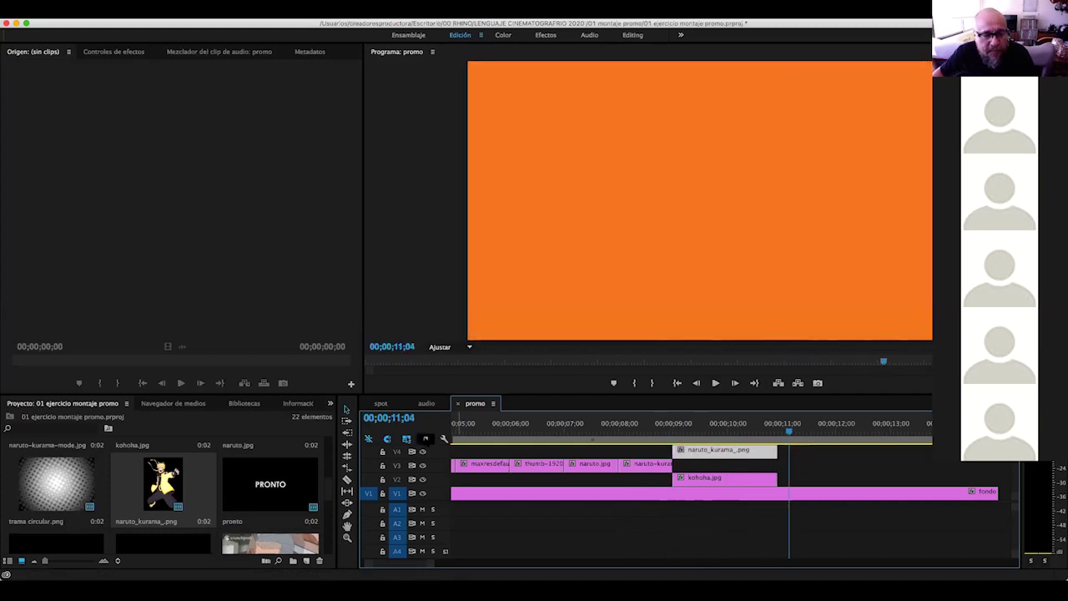
Place crunchyroll_logo.png on V2 right after kohoha.jpg, starting around 11;08
scroll(153, 492, down, 3)
scroll(152, 492, down, 2)
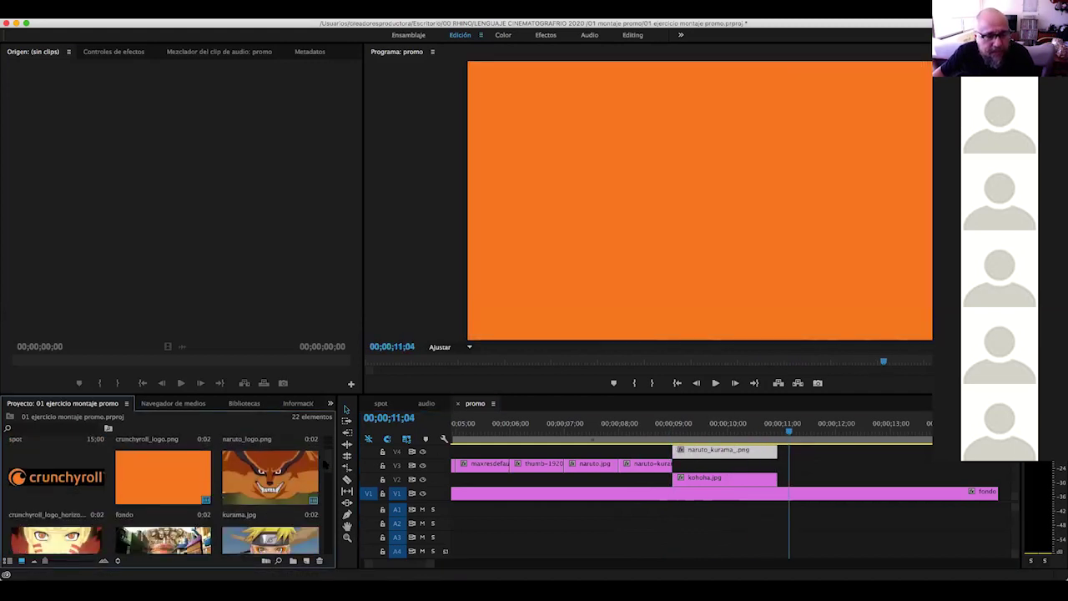
drag(763, 431, 797, 431)
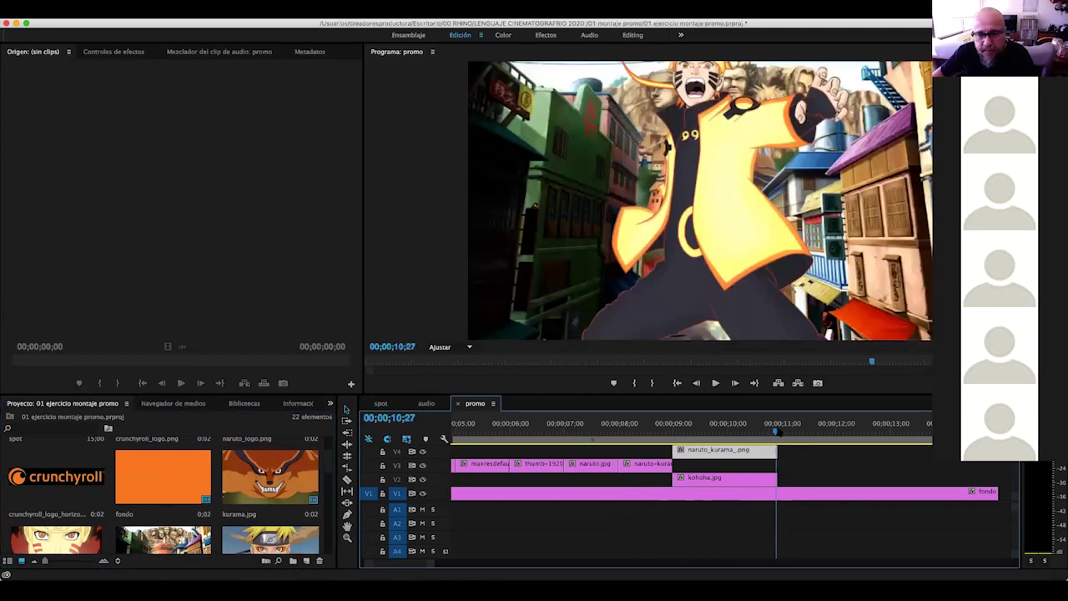
drag(330, 462, 331, 444)
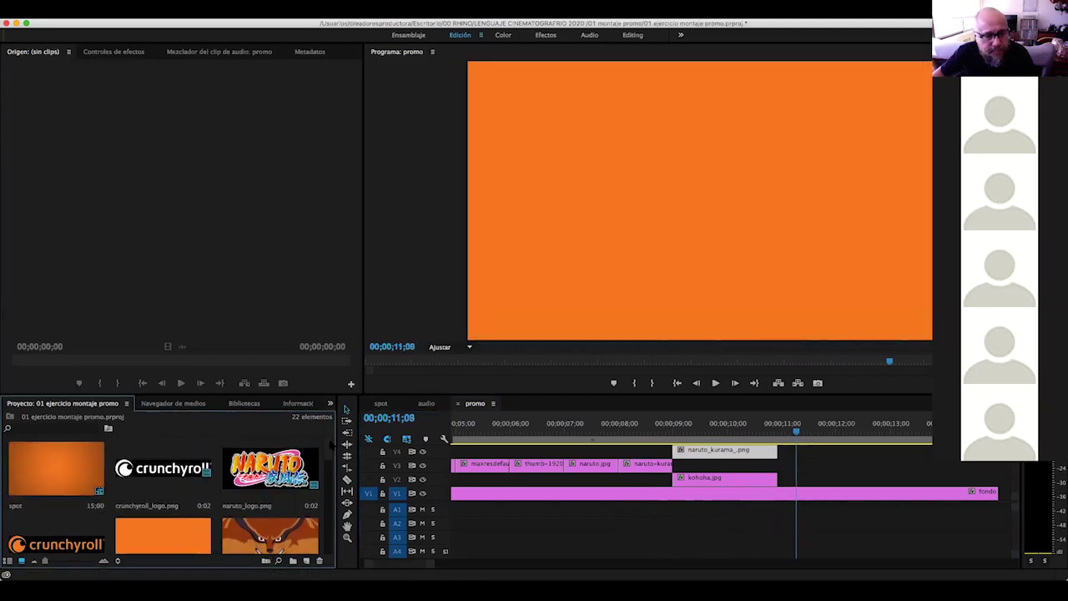
drag(153, 471, 891, 468)
drag(799, 471, 836, 481)
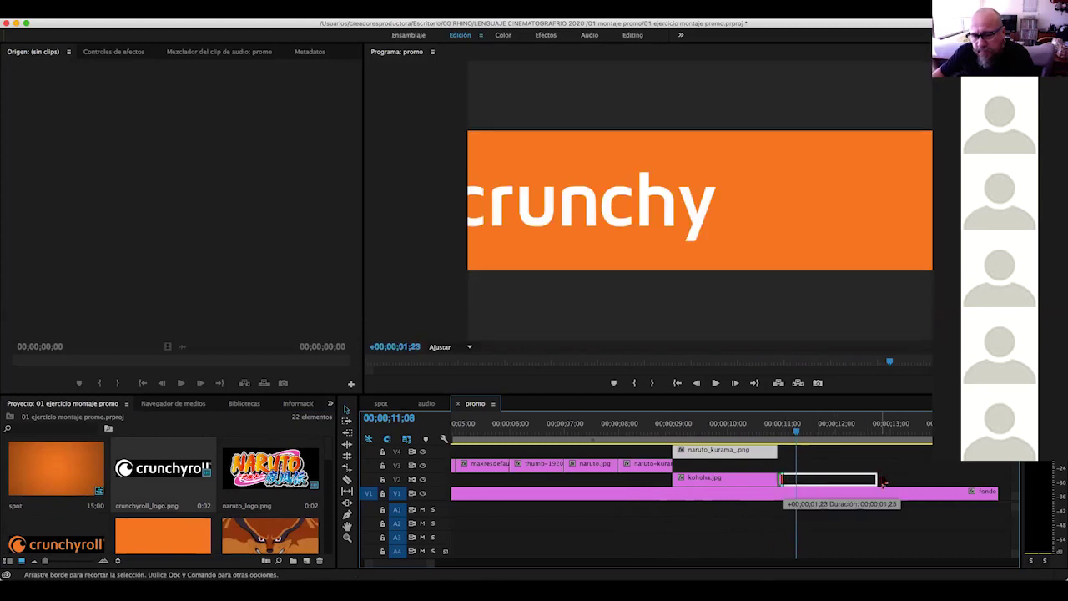
drag(900, 482, 992, 481)
Play from 10;11 into the Crunchyroll end card, then return to the rasengan shot at 06;21
click(748, 429)
key(space)
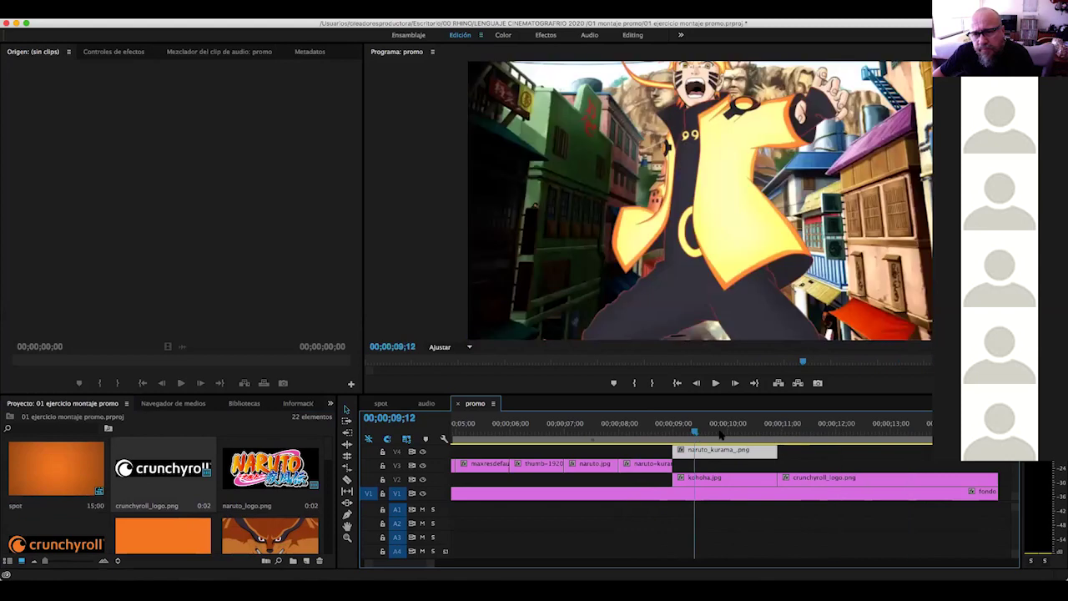
drag(777, 431, 548, 431)
click(330, 448)
mouse_move(330, 449)
mouse_down()
mouse_move(327, 540)
mouse_move(329, 425)
mouse_up()
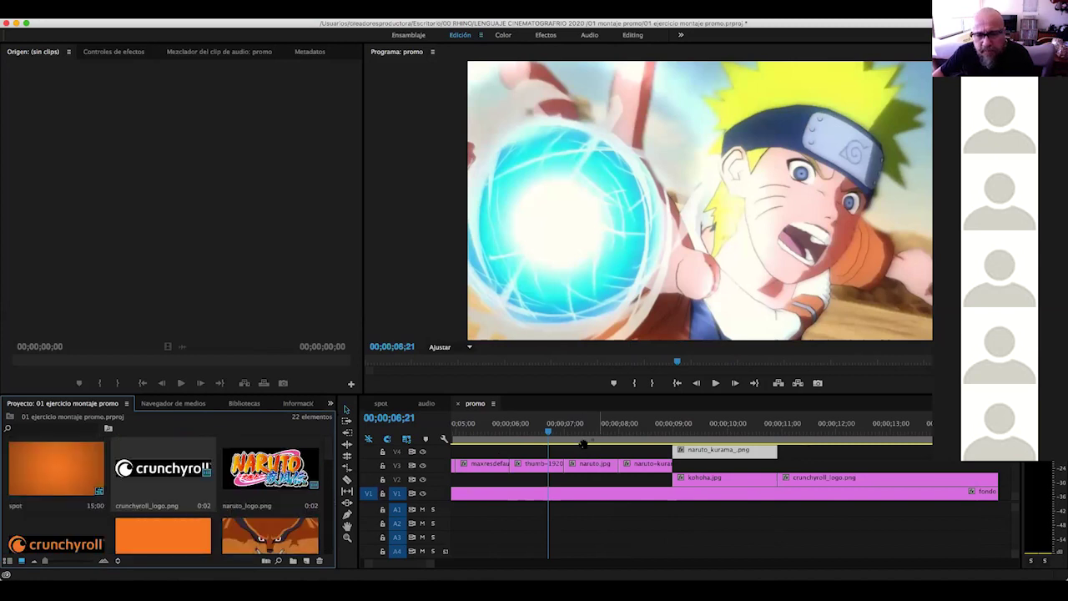
scroll(637, 458, left, 10)
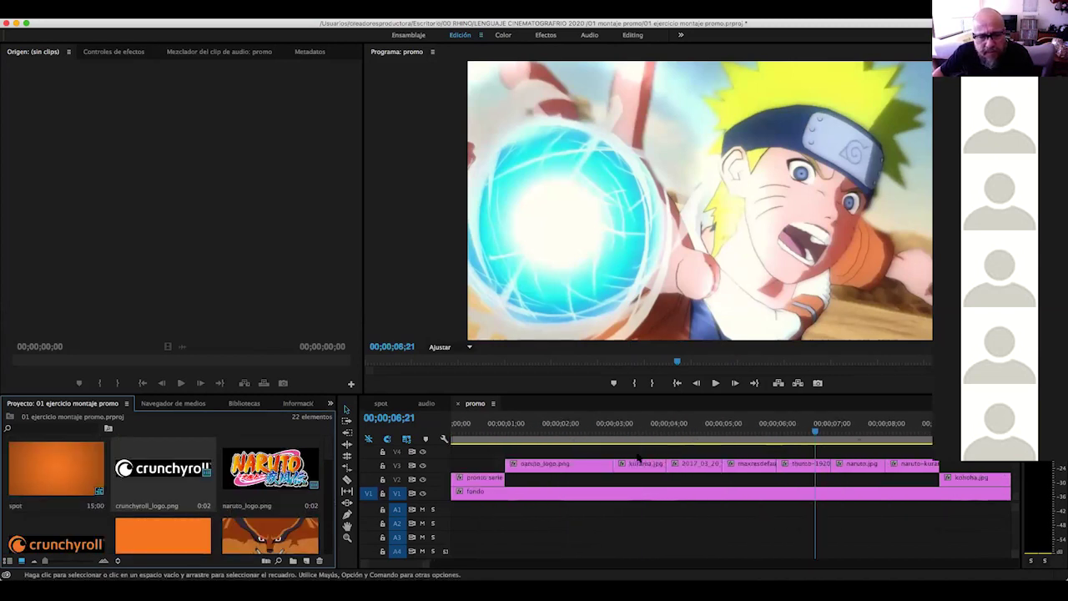
scroll(817, 488, right, 5)
scroll(751, 484, right, 1)
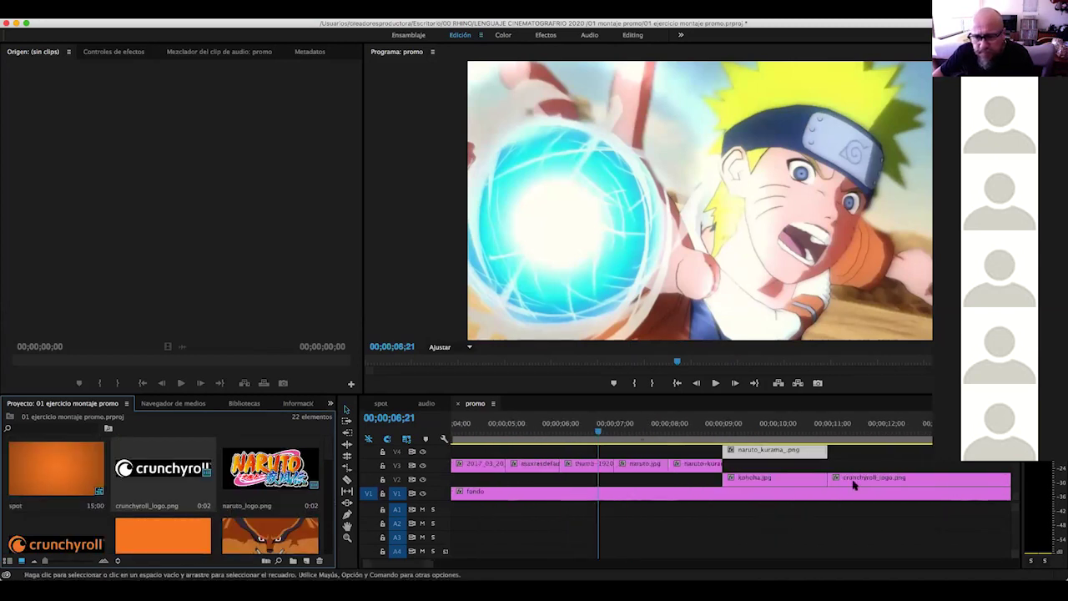
scroll(709, 479, right, 4)
scroll(638, 476, left, 2)
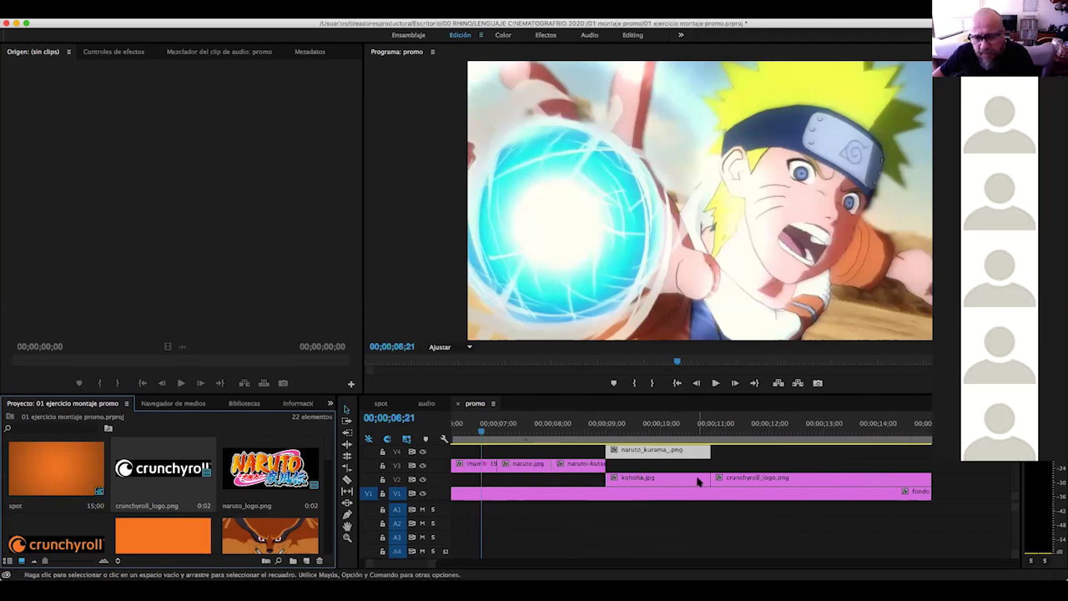
Preview through to the Crunchyroll end card and open the Archivo (File) menu
mouse_move(851, 431)
mouse_down()
mouse_move(710, 431)
mouse_move(564, 457)
mouse_up()
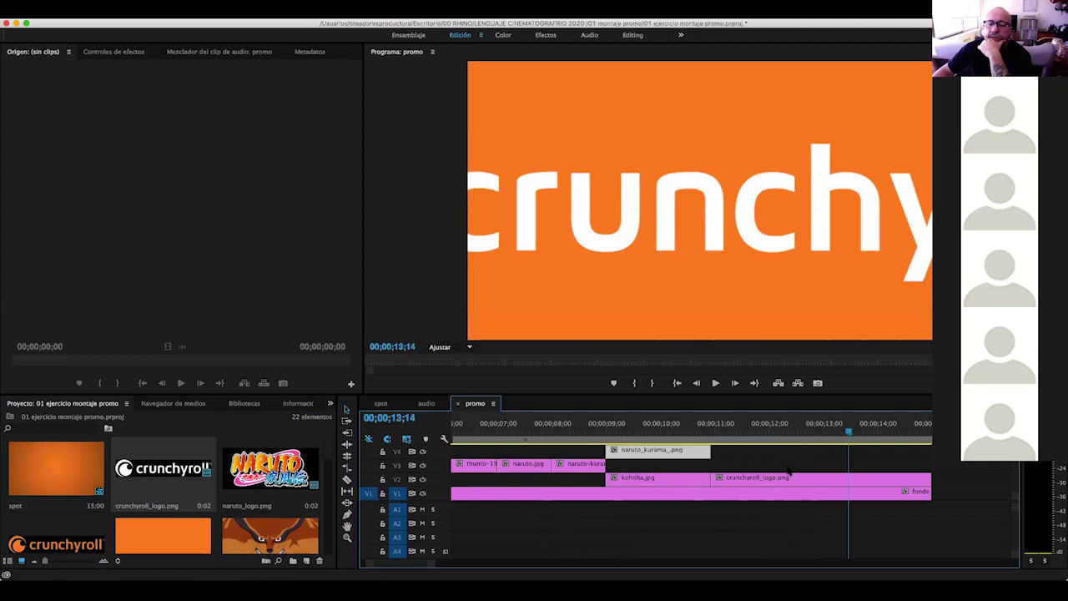
drag(564, 457, 810, 476)
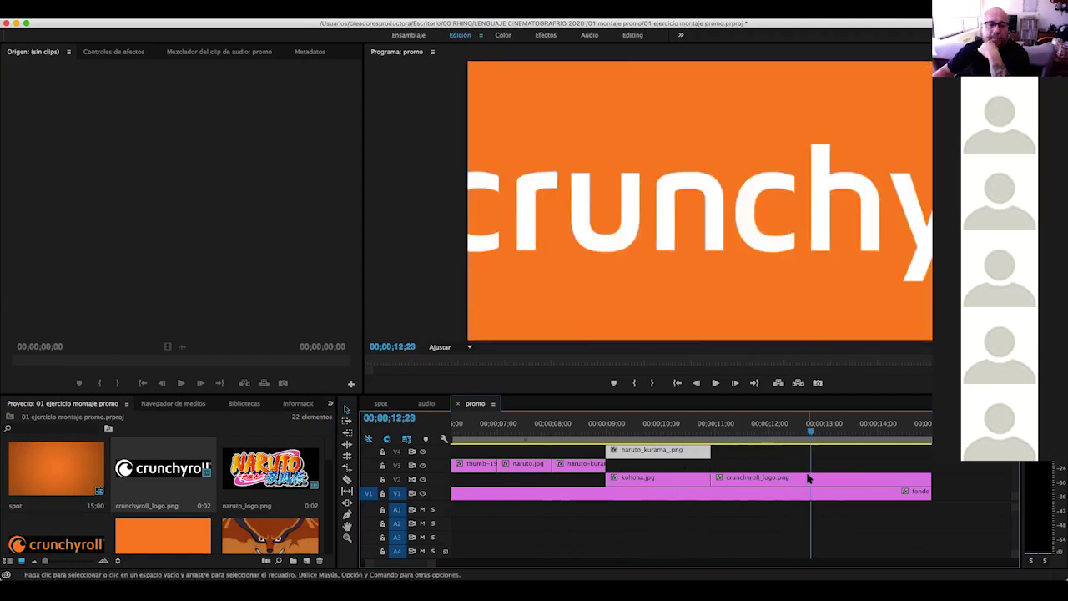
click(195, 146)
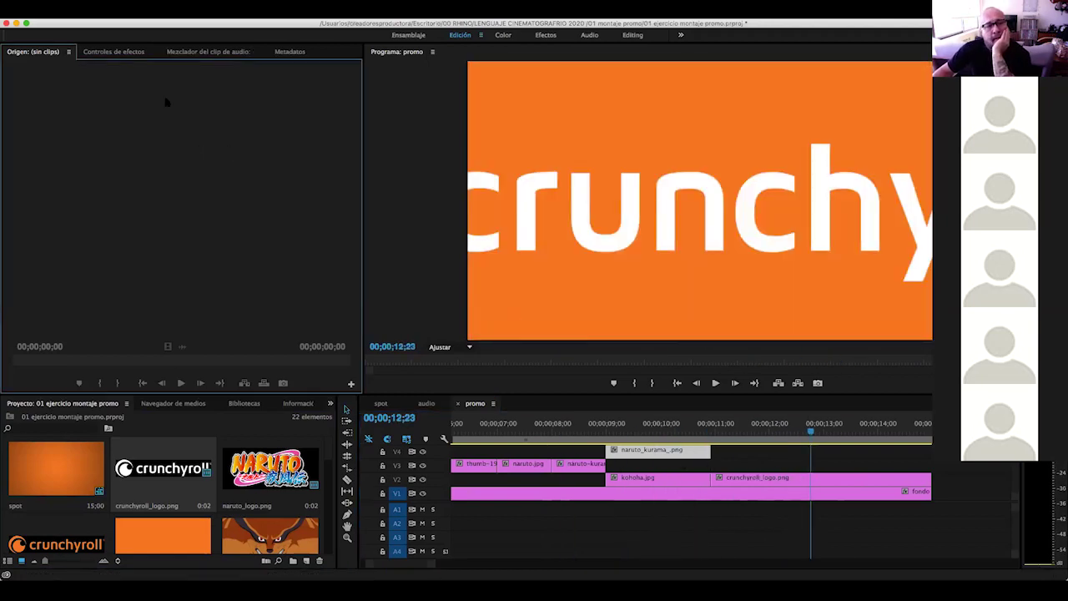
click(113, 10)
Create a new title named FECHA via Archivo > Nuevo > Título
mouse_move(226, 24)
mouse_move(122, 25)
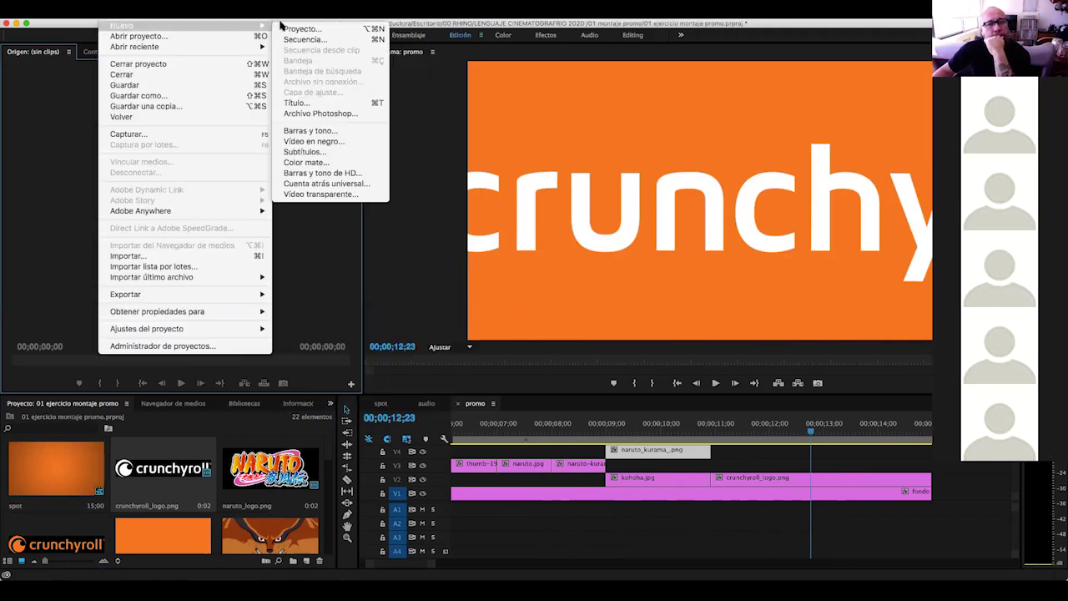
click(295, 103)
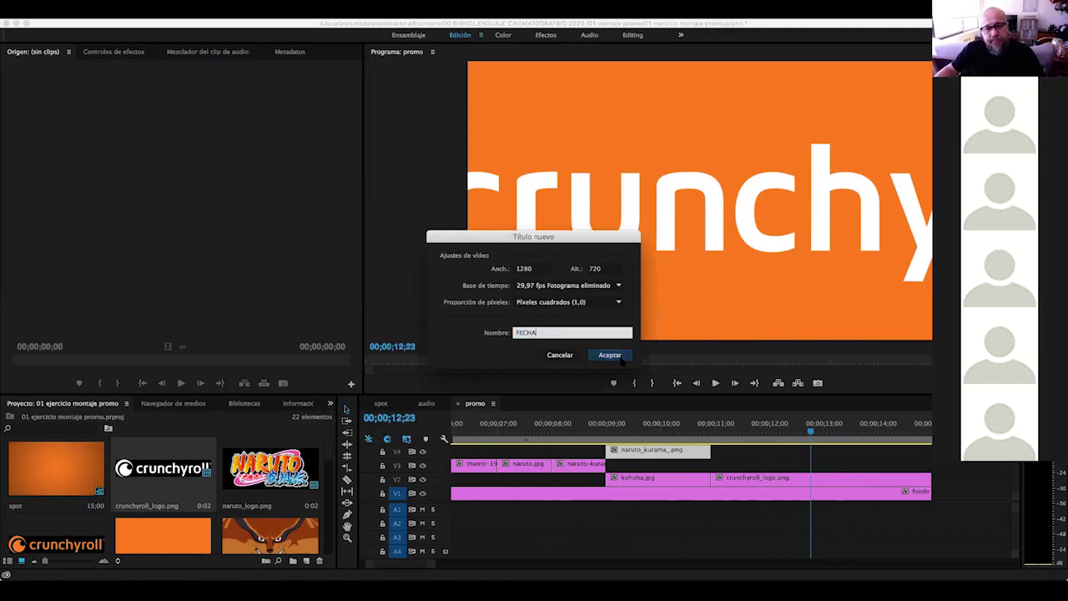
click(619, 356)
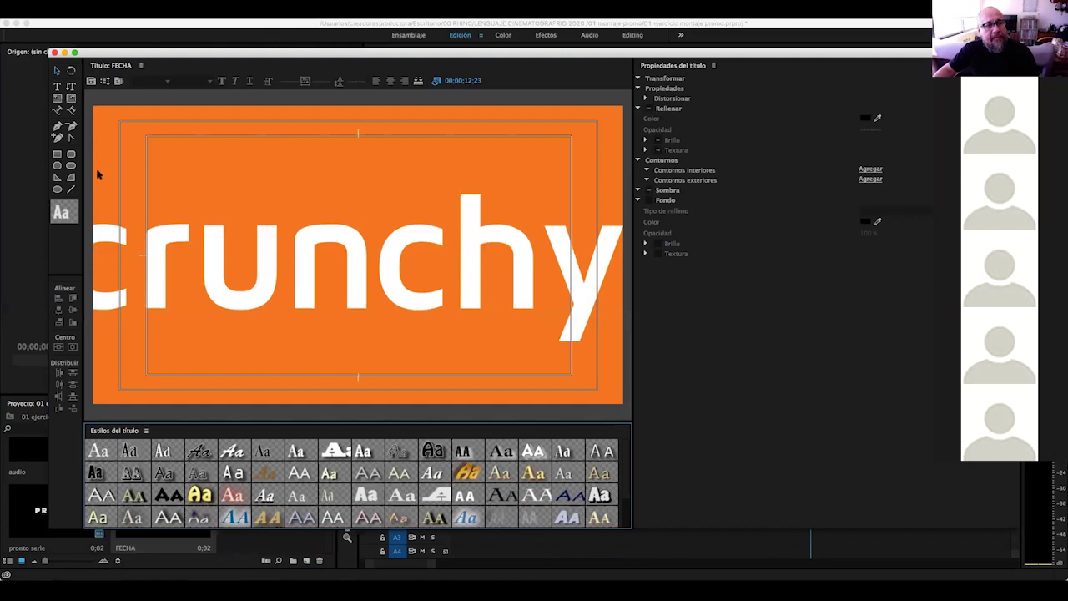
Type the date line 'LUNES 23 DE NOVIEMBRE 22:00 HRS.' near the top at font size 32
click(58, 86)
click(238, 177)
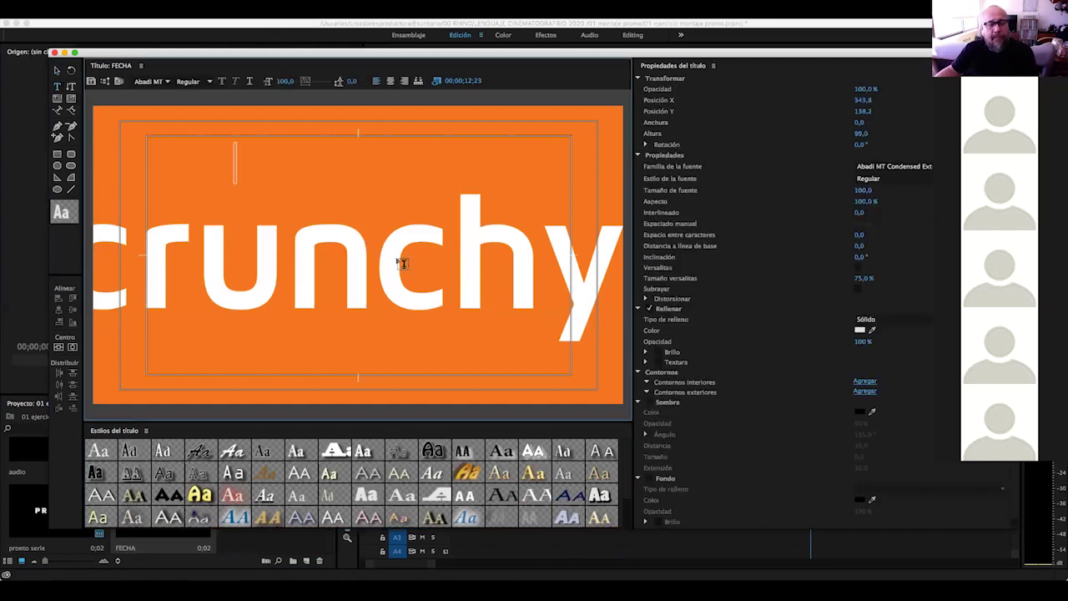
text(LEN)
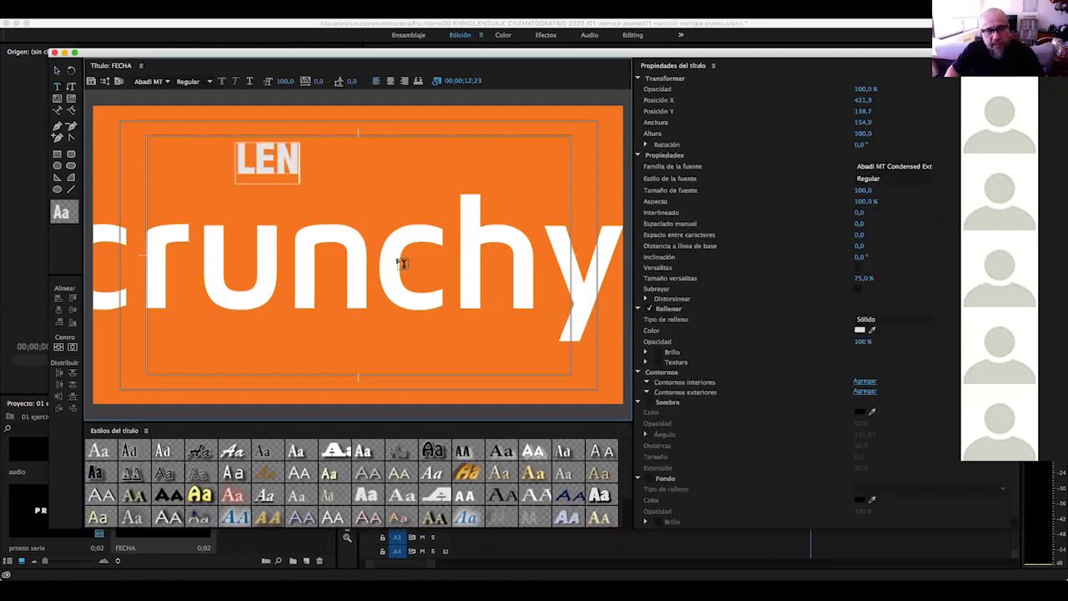
text(ES)
key(BackSpace)
key(BackSpace)
key(BackSpace)
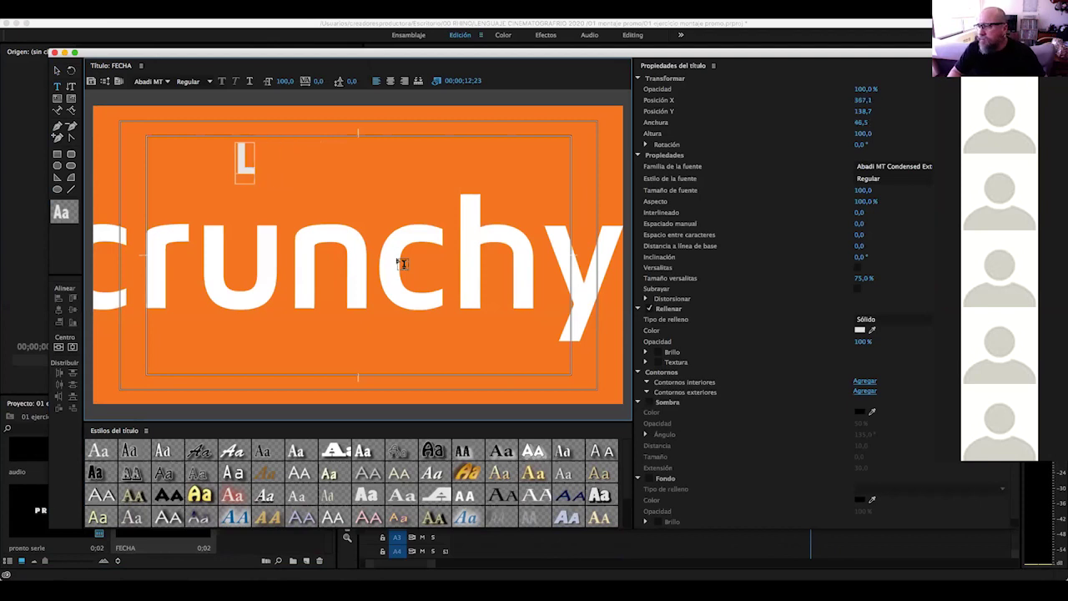
text(UNE)
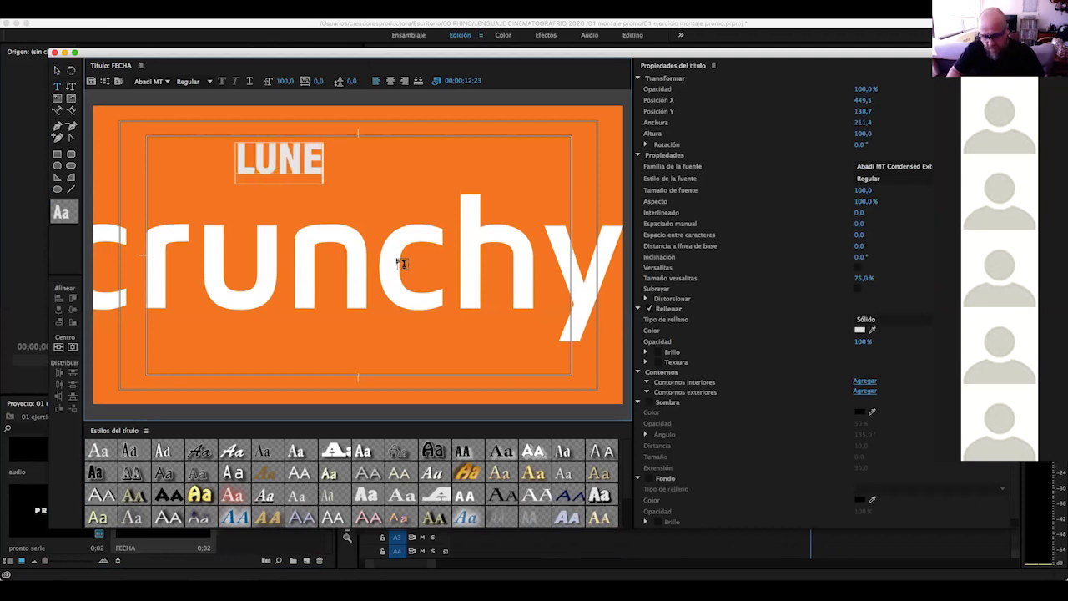
text(S 23 DE)
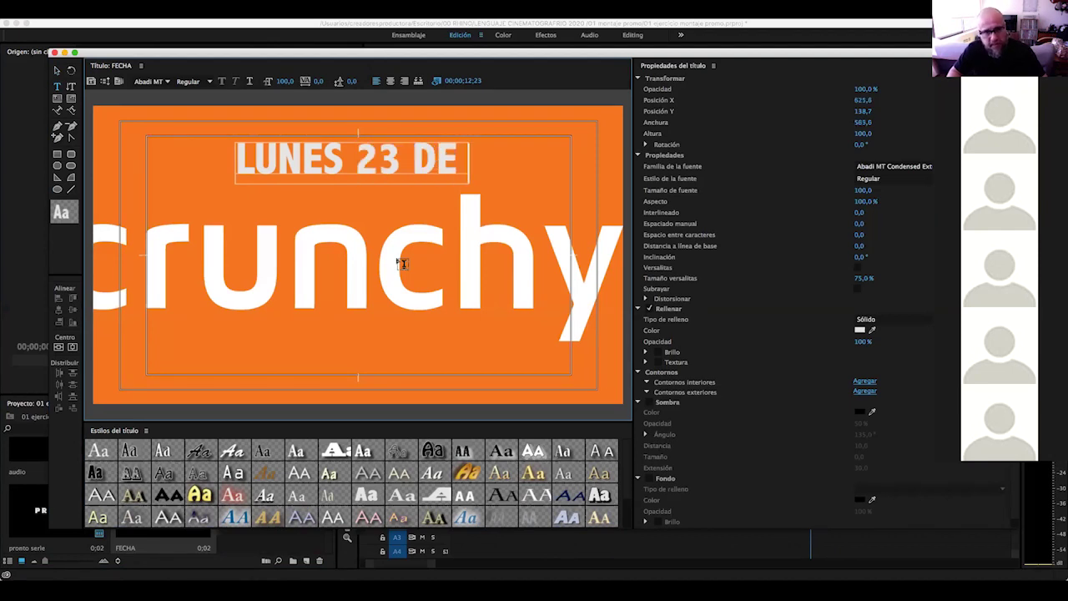
text( NOV)
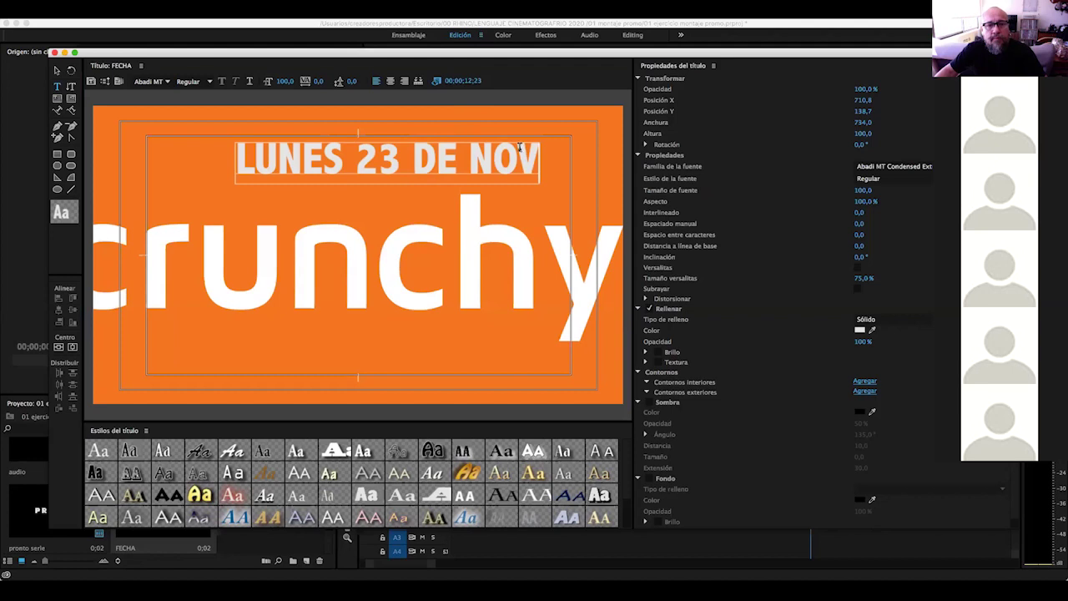
drag(529, 157, 234, 158)
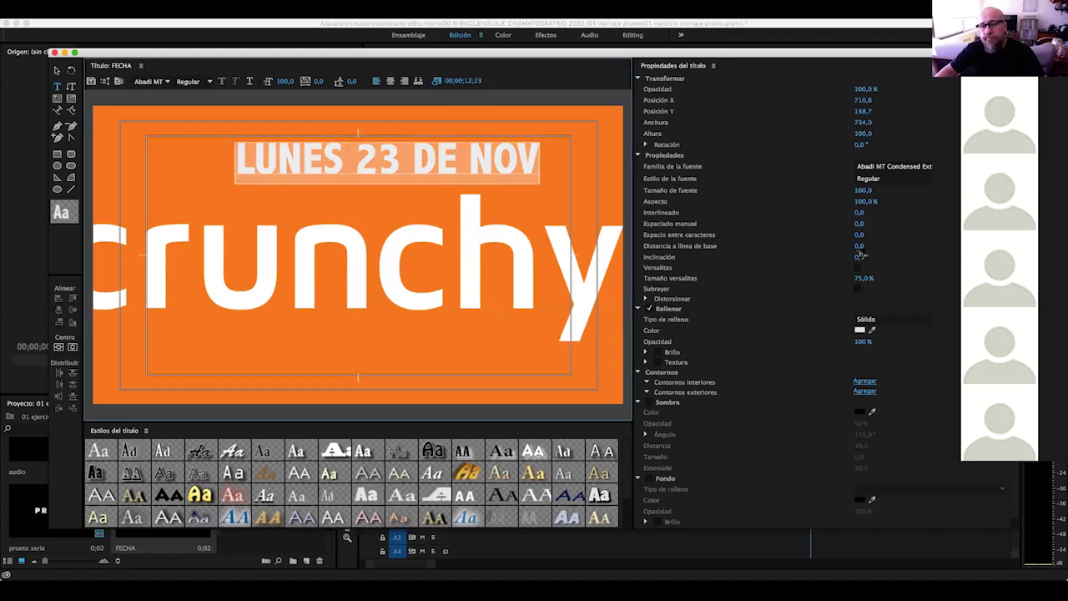
drag(862, 190, 834, 191)
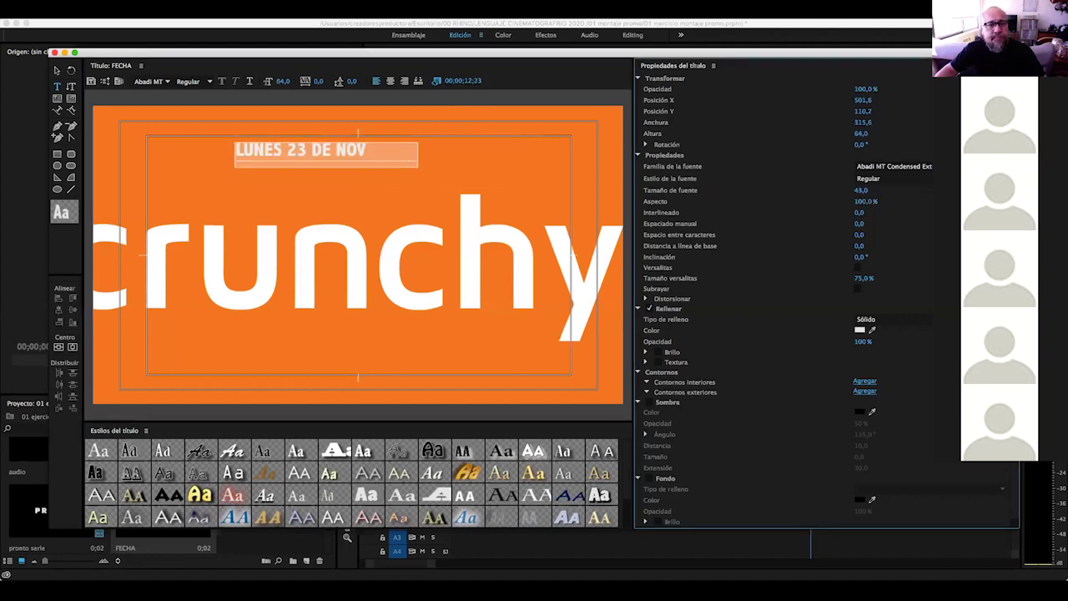
key(Escape)
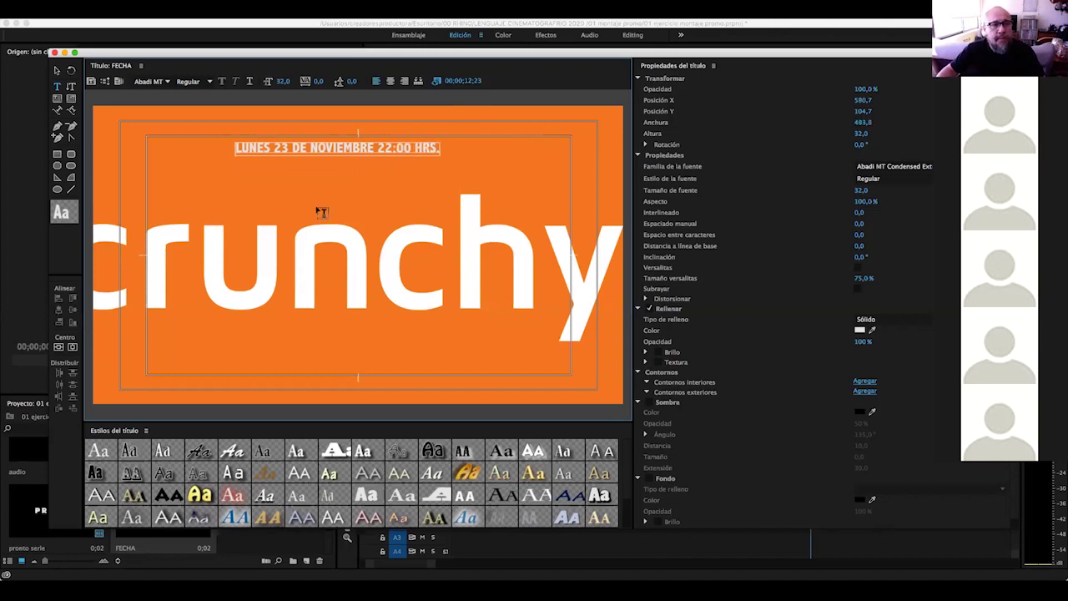
Set the whole FECHA date line in the Futura Md BT Medium font
triple_click(256, 146)
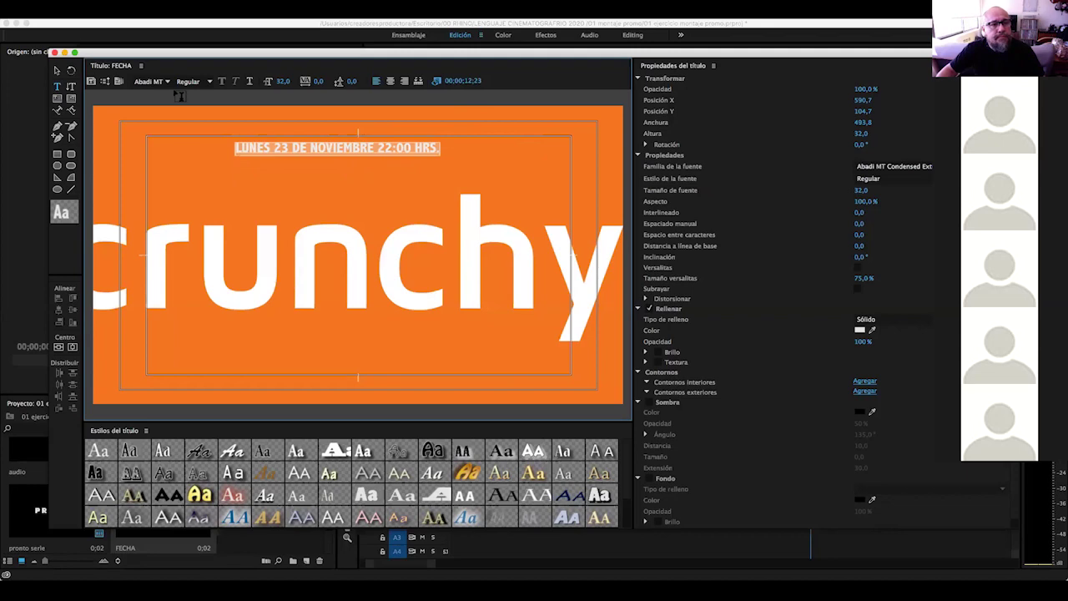
click(150, 81)
scroll(209, 238, down, 5)
scroll(210, 238, down, 5)
scroll(208, 245, down, 5)
scroll(208, 245, down, 5)
scroll(208, 243, down, 5)
scroll(207, 241, down, 5)
scroll(208, 241, down, 5)
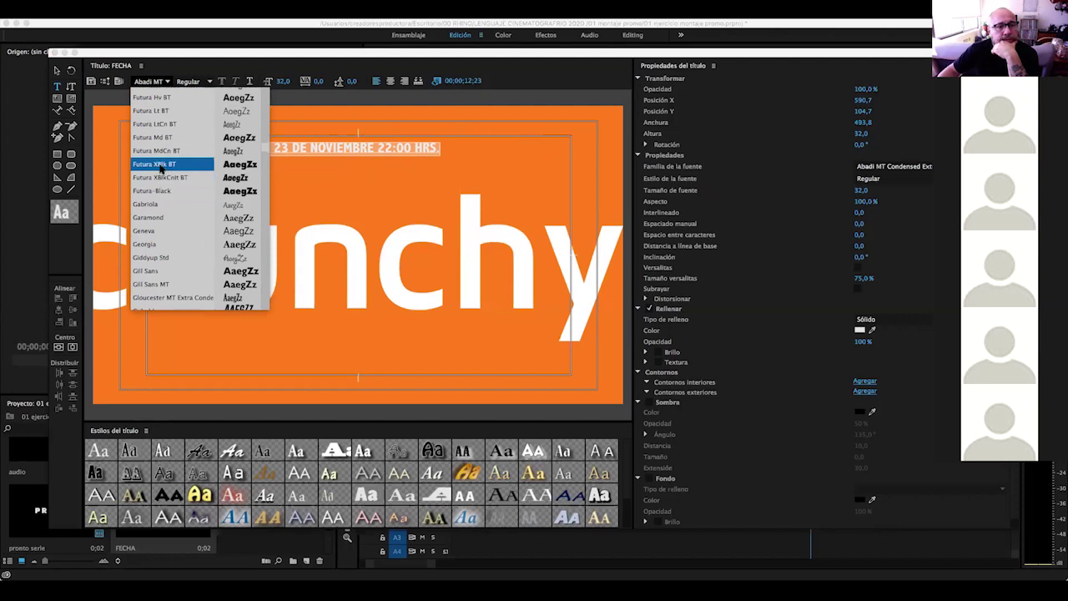
click(156, 137)
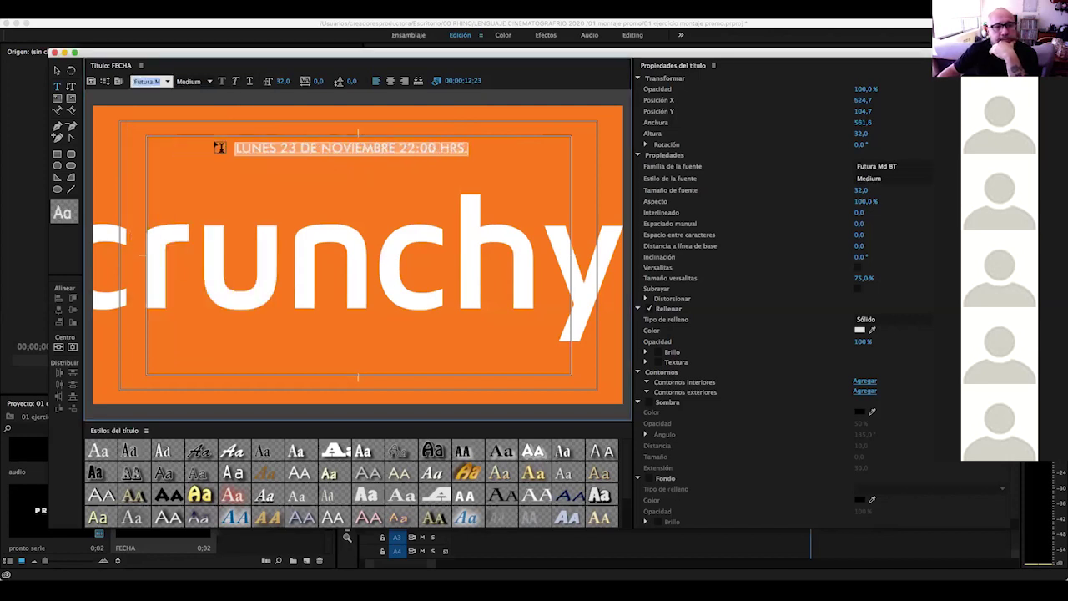
Move the date line down to the bottom of the frame and close the title editor
key(v)
drag(386, 150, 395, 385)
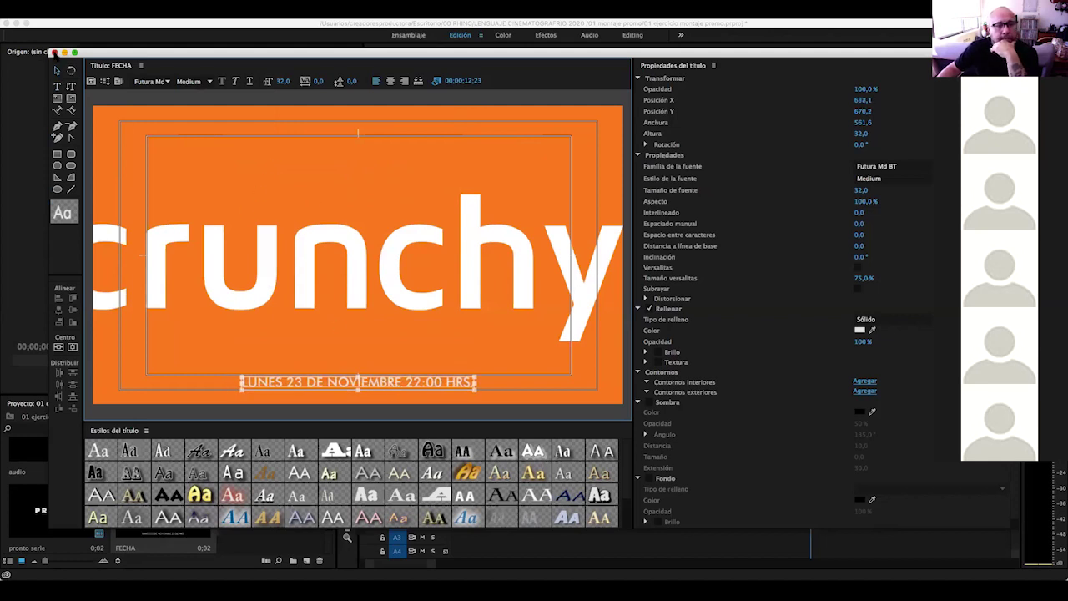
click(53, 52)
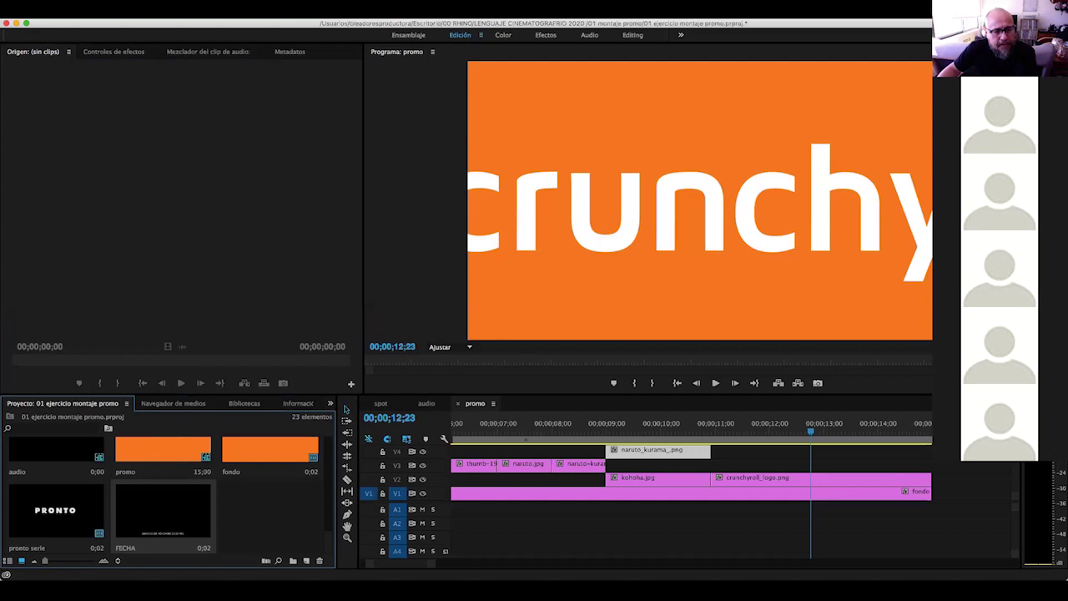
Drop the FECHA title onto V3 over the crunchyroll logo, from about 11;20 to the sequence end
mouse_move(163, 511)
mouse_down()
mouse_move(843, 457)
mouse_move(928, 476)
mouse_up()
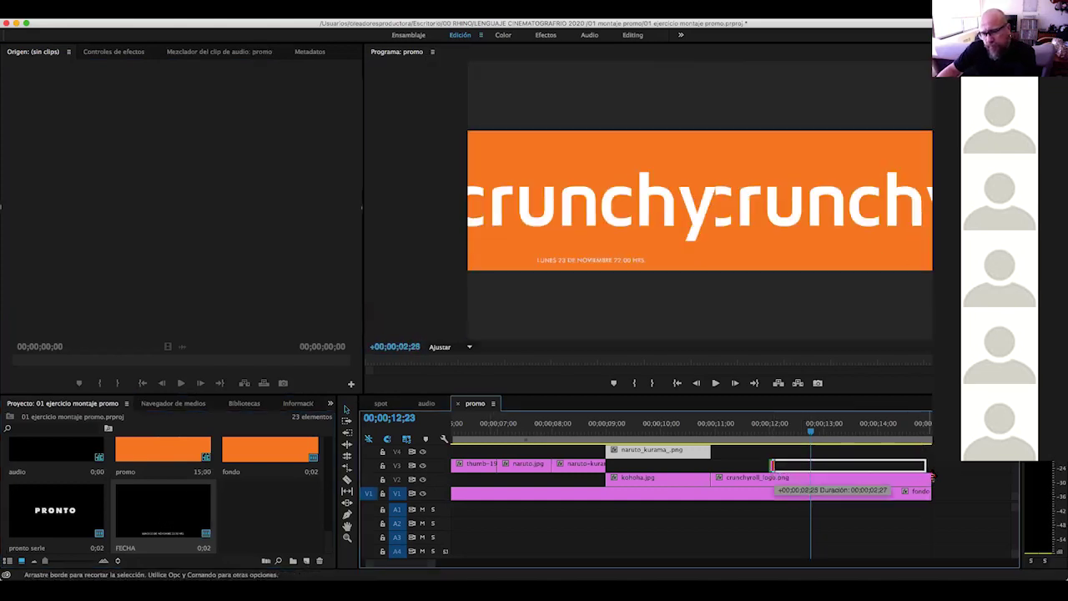
click(701, 429)
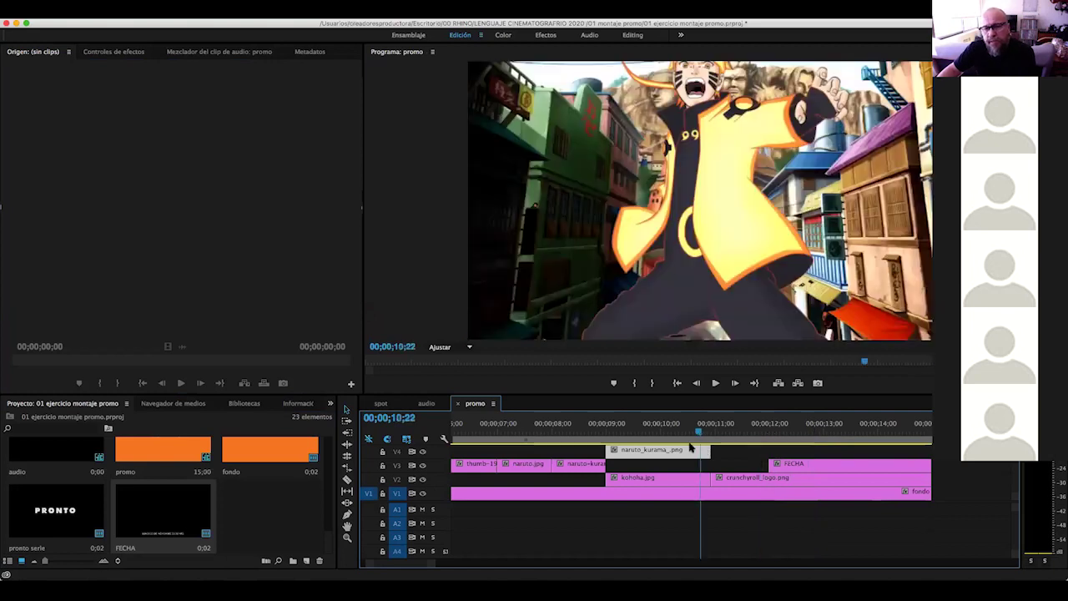
scroll(573, 472, up, 10)
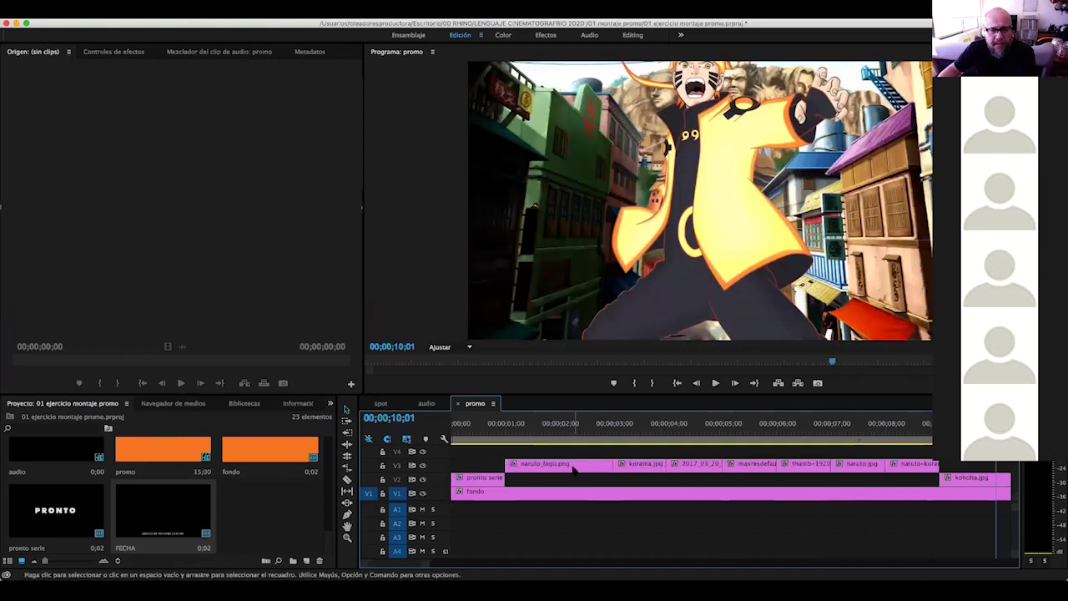
click(126, 12)
Create a new title named ESTRENO SERIE with the playhead at about 3 seconds
mouse_move(126, 25)
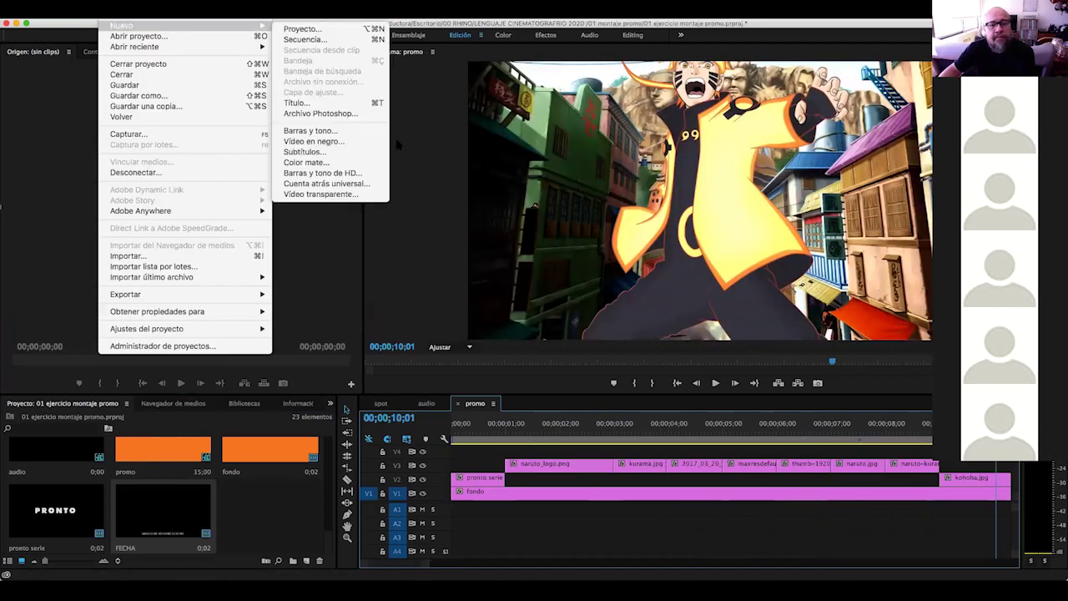
drag(554, 423, 644, 430)
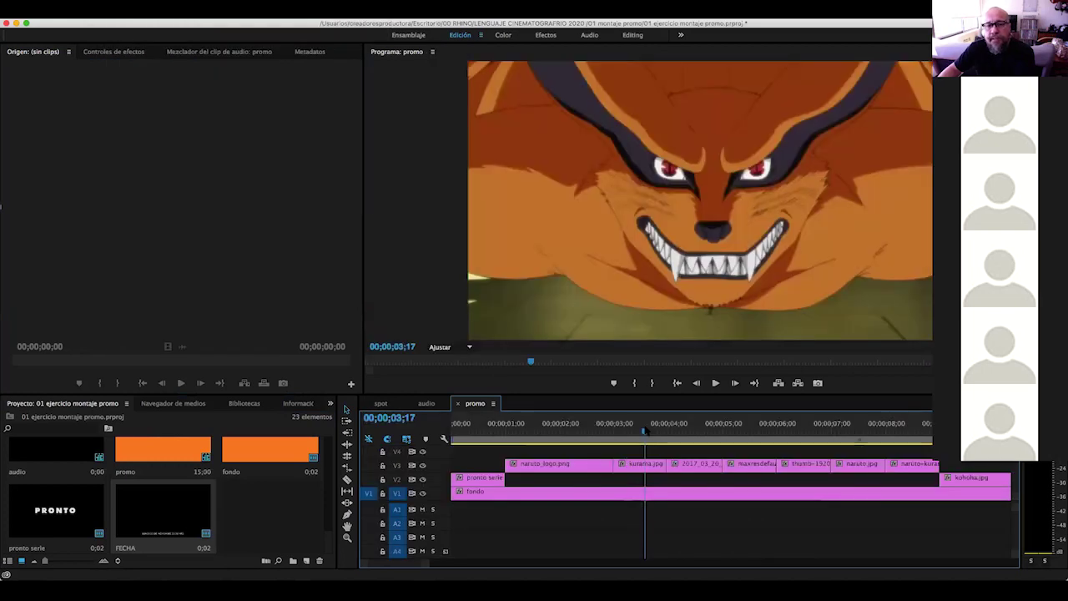
click(126, 12)
mouse_move(125, 25)
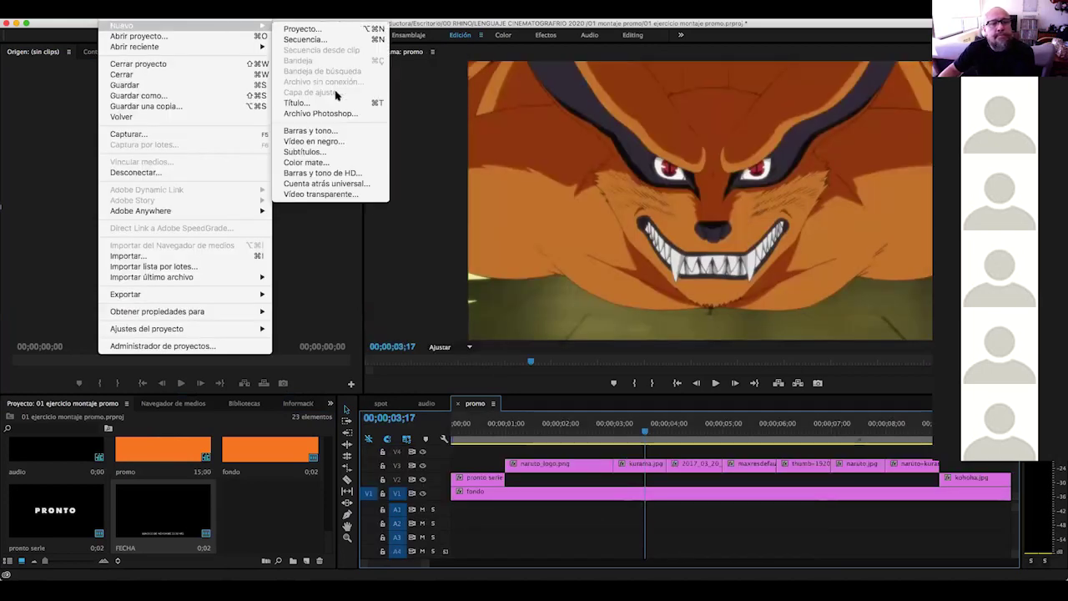
click(302, 103)
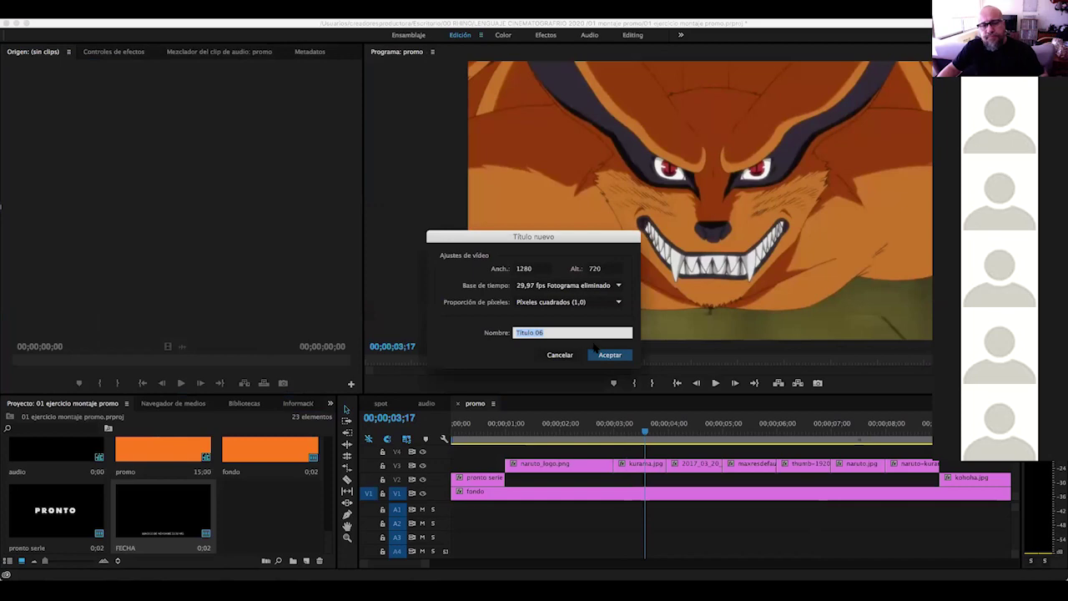
text(ESTREM)
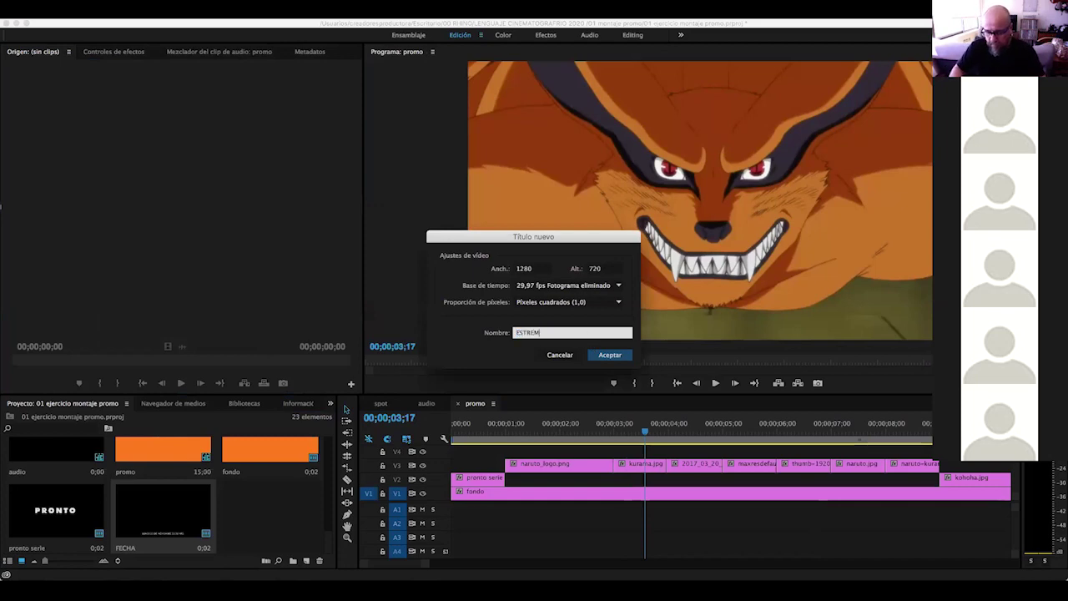
key(BackSpace)
text(NO SERIE)
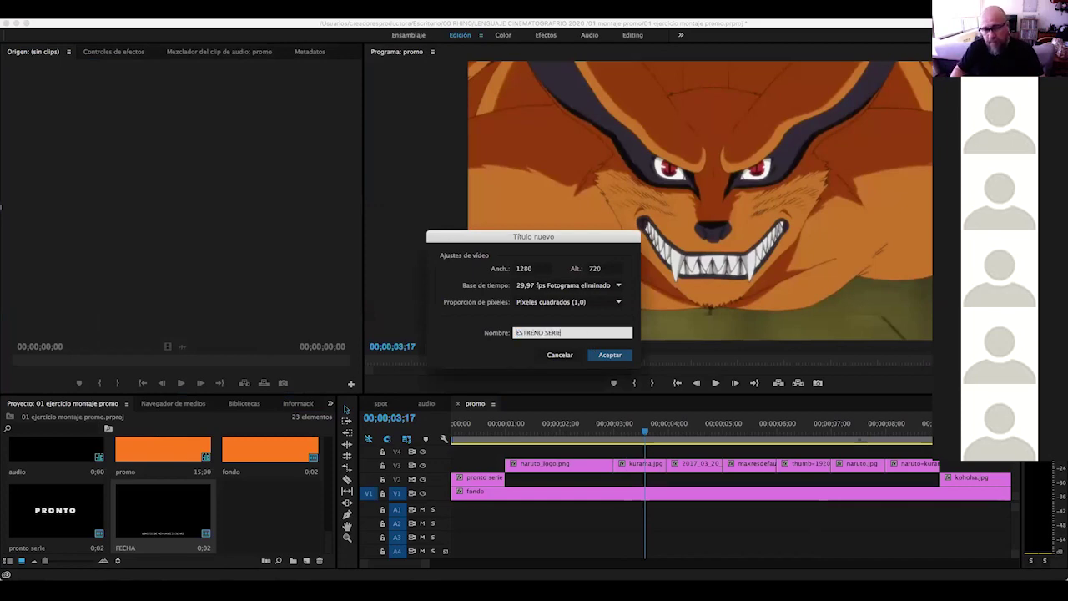
key(Return)
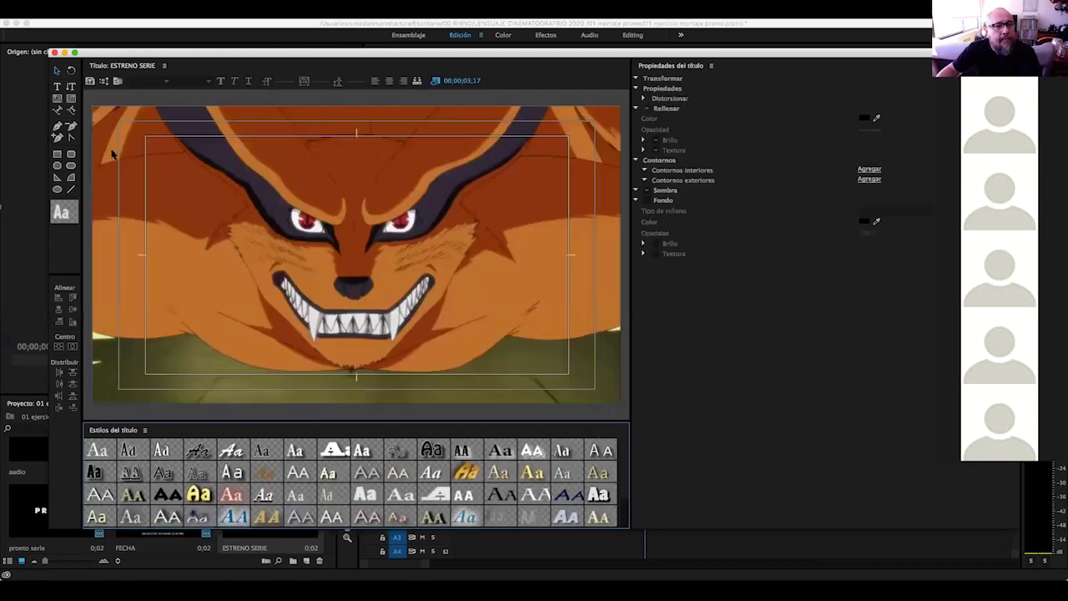
Type 'ESTRENO EXCLUSIVO' over the fox's face and select the whole text
click(280, 229)
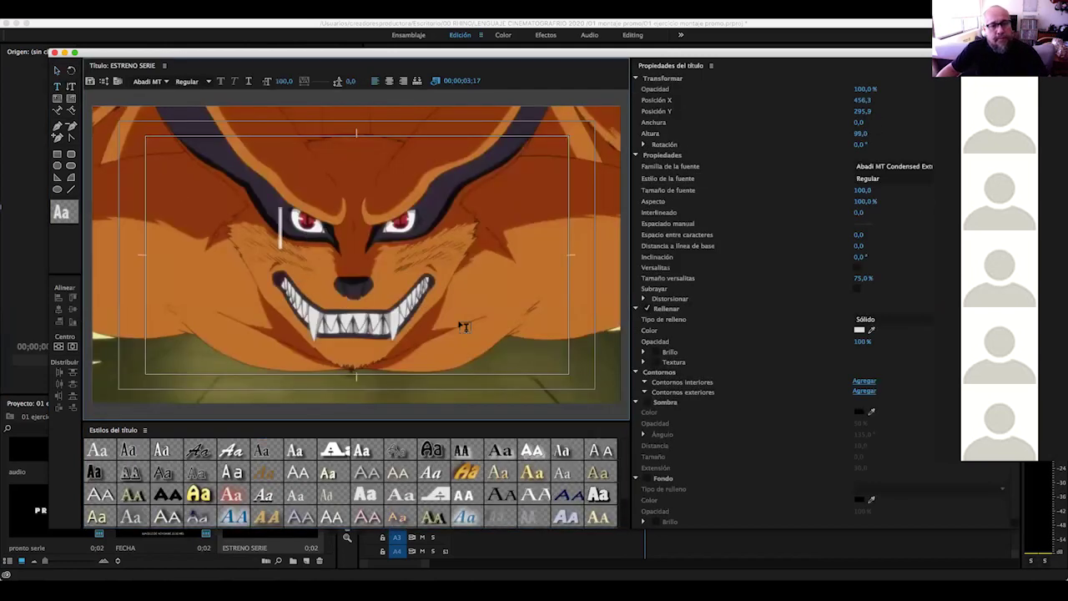
text(ESTRENO)
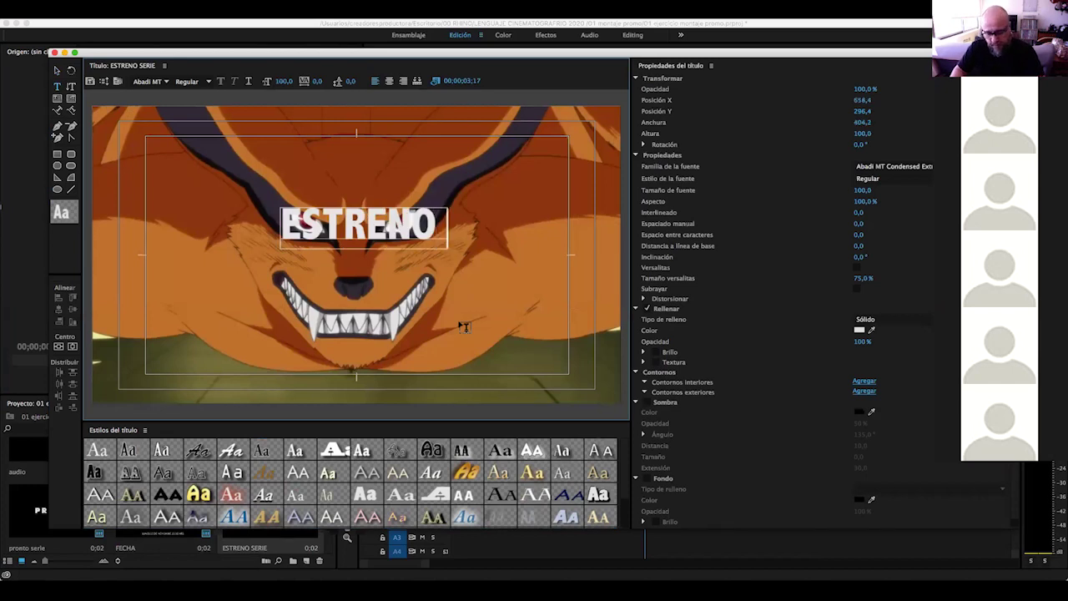
text( EXCLUSIVO)
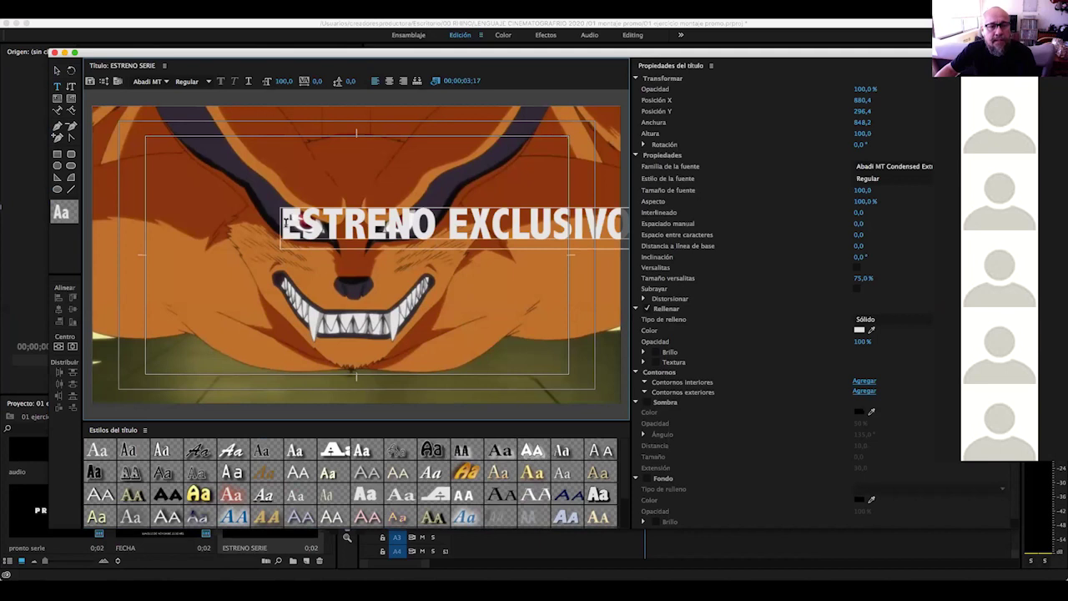
drag(285, 221, 735, 242)
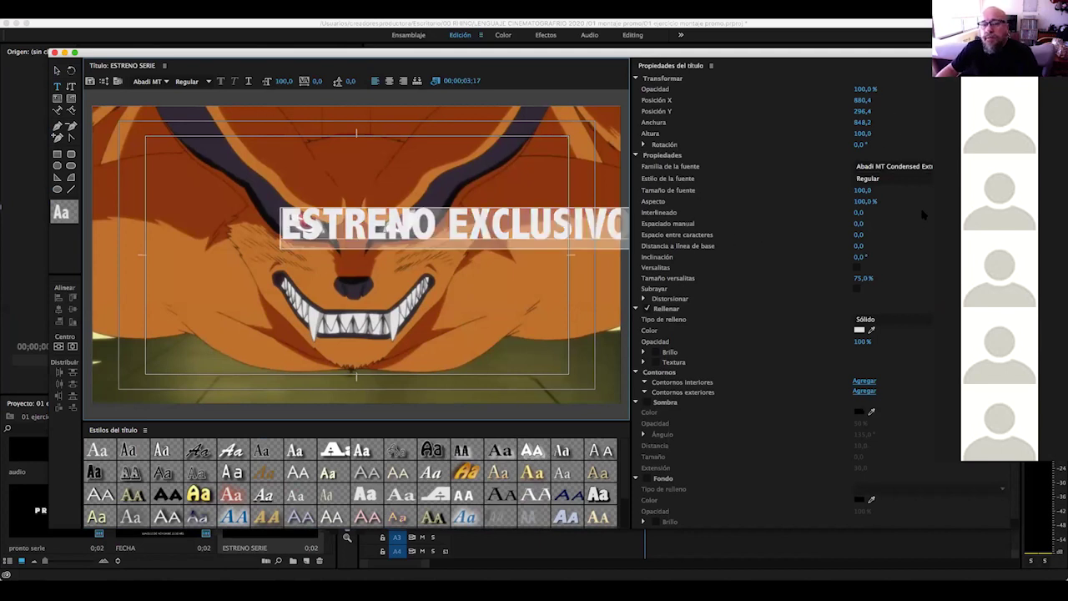
Change the ESTRENO EXCLUSIVO text font to Futura Hv BT Heavy
click(892, 166)
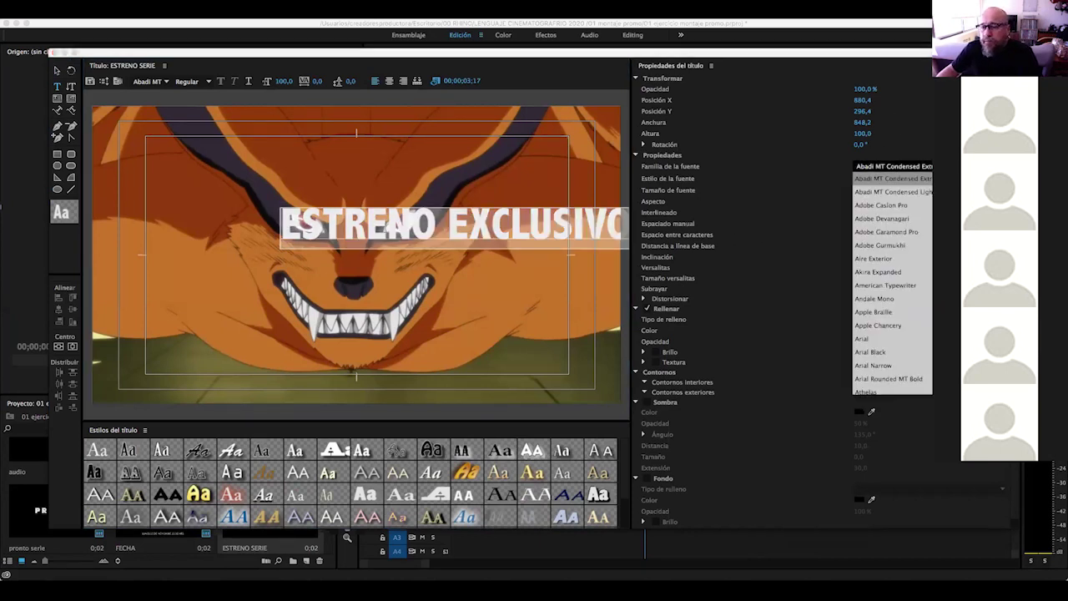
scroll(891, 279, down, 10)
scroll(890, 279, down, 4)
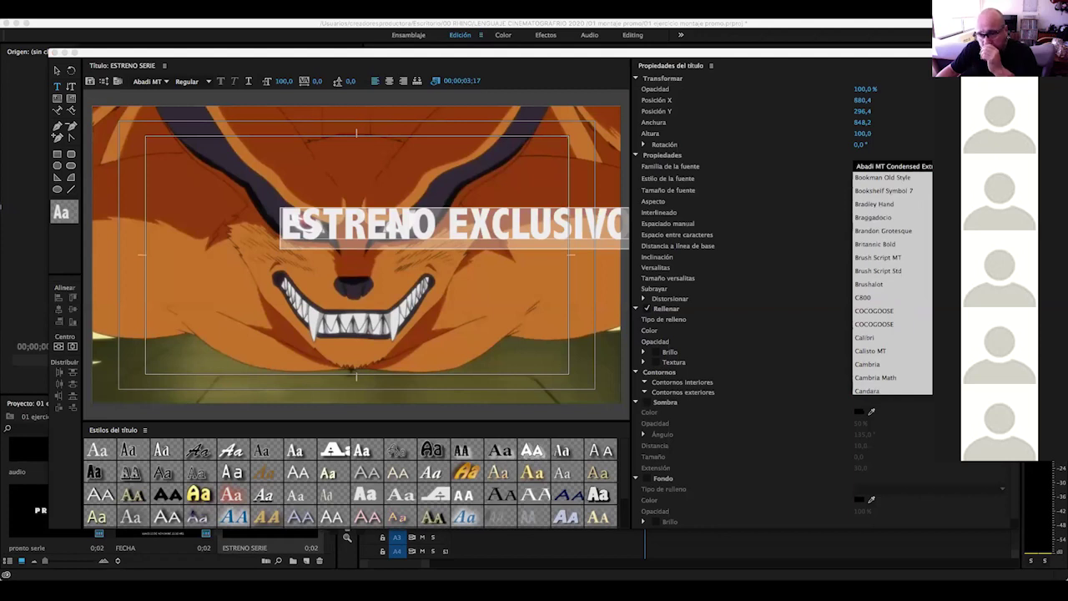
scroll(891, 279, down, 5)
scroll(891, 279, down, 5)
scroll(891, 280, down, 5)
scroll(891, 279, down, 5)
click(872, 304)
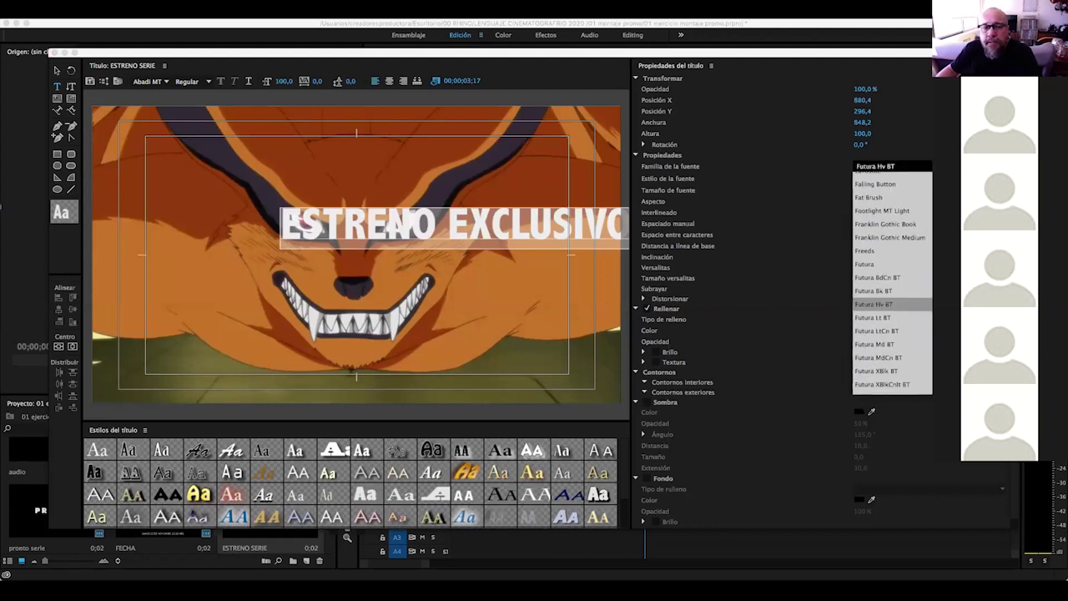
Centre the title text across the fox's face and close the title editor
click(451, 222)
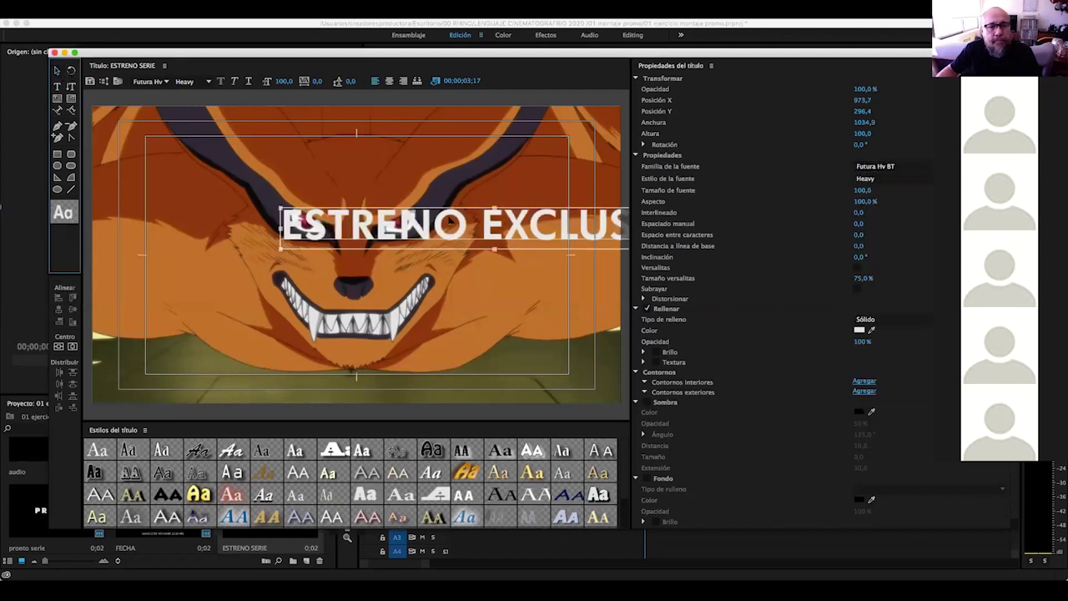
drag(510, 227, 377, 253)
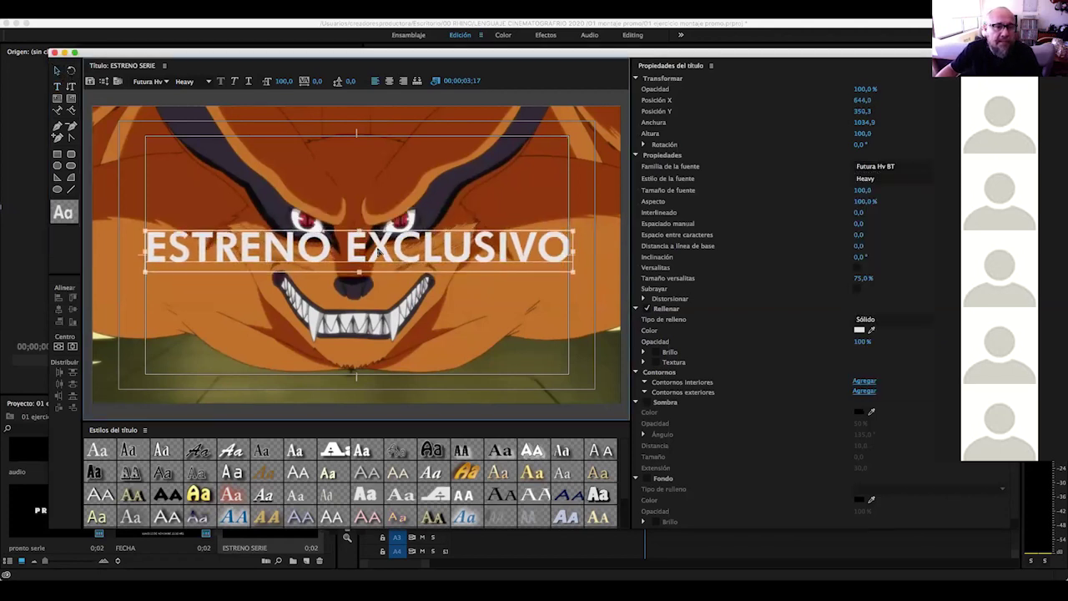
drag(376, 253, 373, 253)
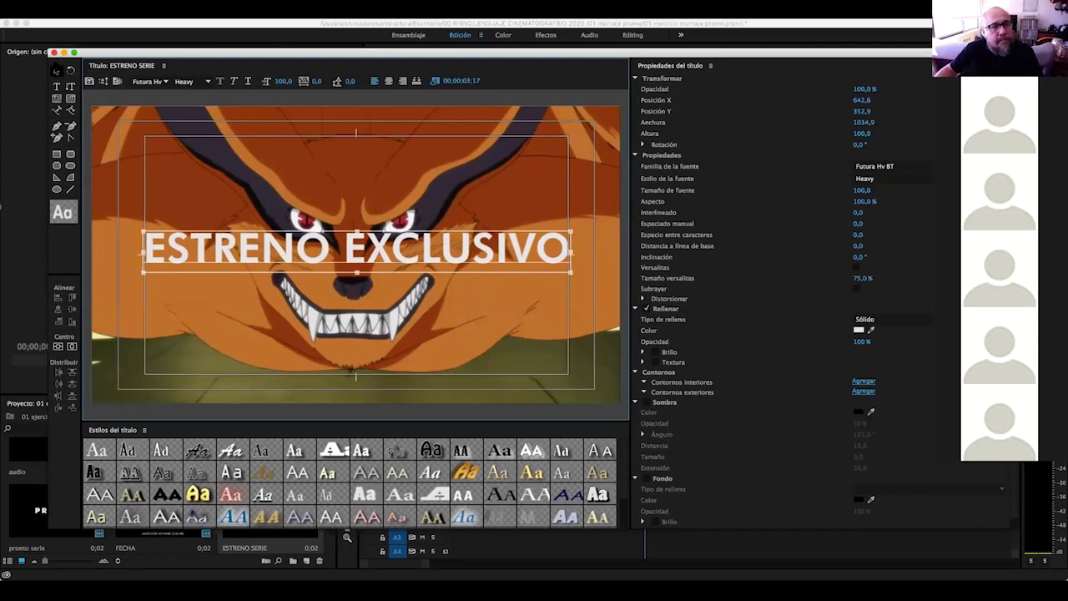
click(54, 52)
Select the fondo clip and scrub from the start through the Naruto stills to preview the promo
click(468, 429)
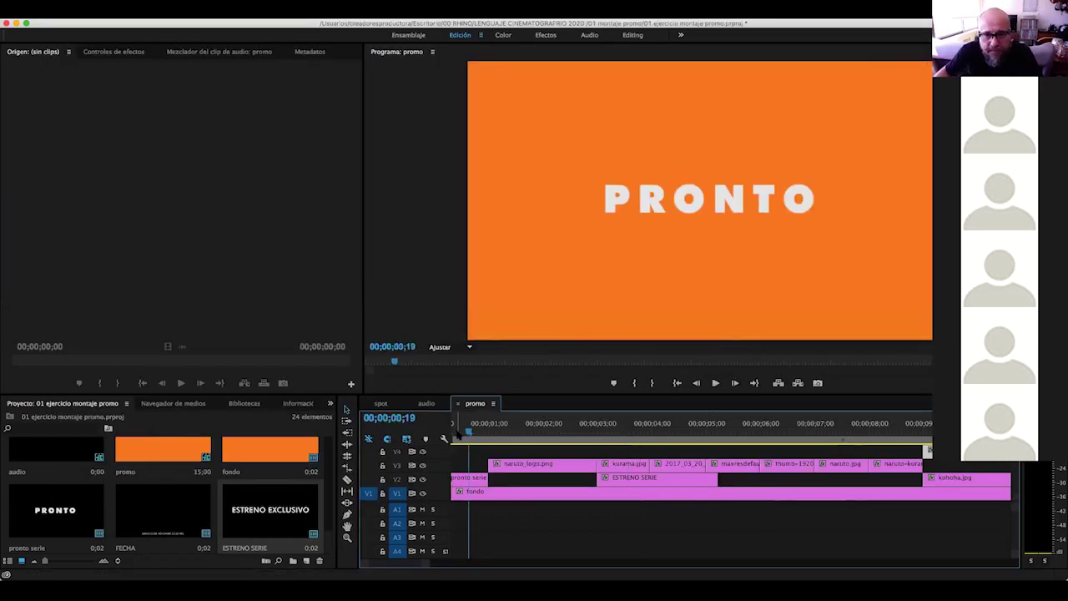
click(522, 494)
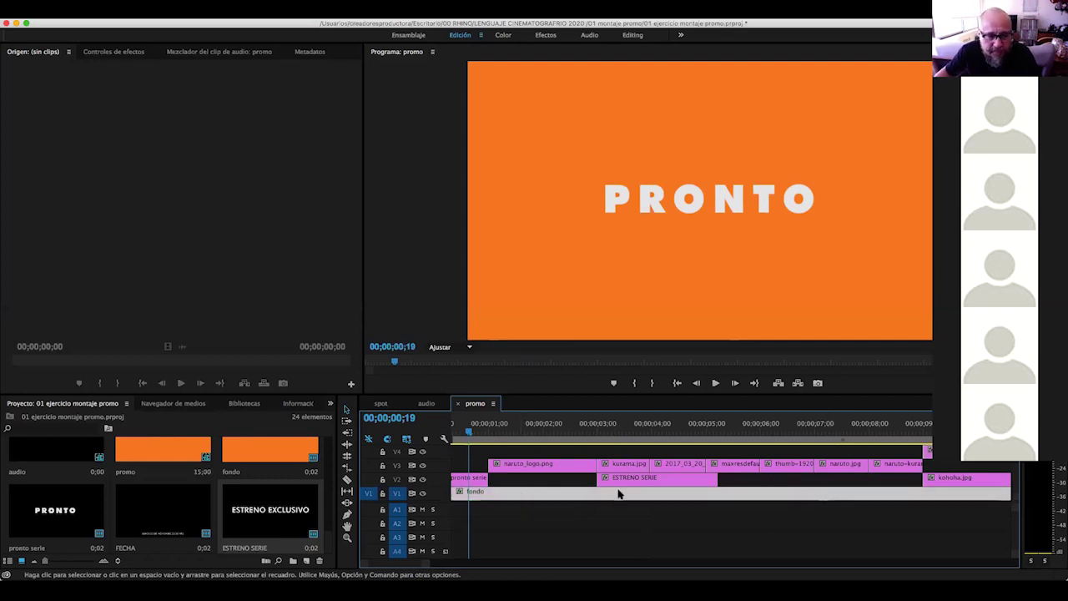
mouse_move(461, 430)
mouse_down()
mouse_move(637, 430)
mouse_move(628, 453)
mouse_up()
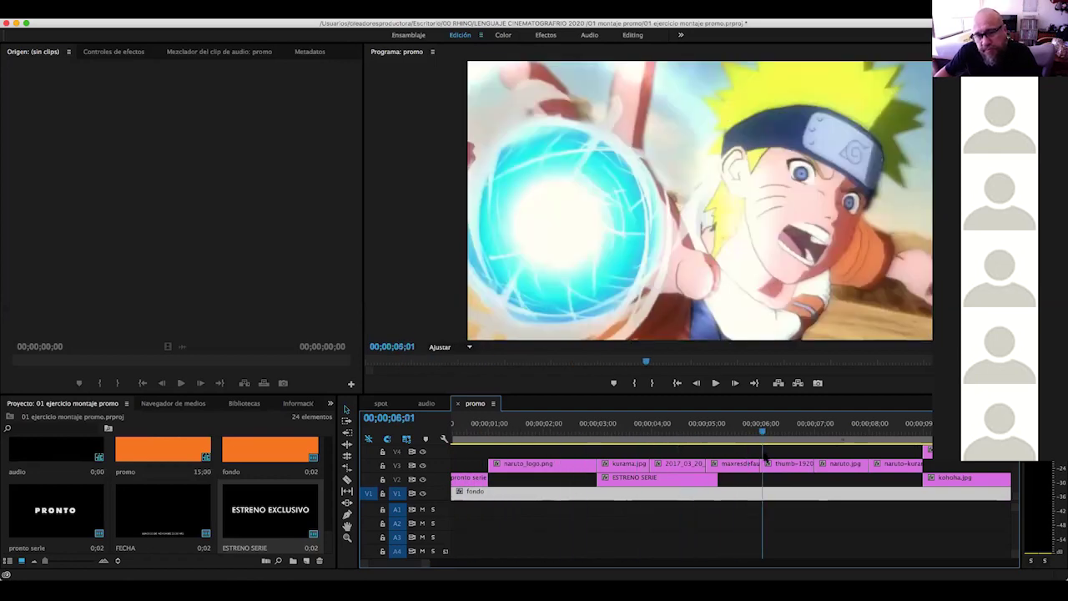
mouse_move(628, 453)
mouse_down()
mouse_move(937, 455)
mouse_move(807, 450)
mouse_up()
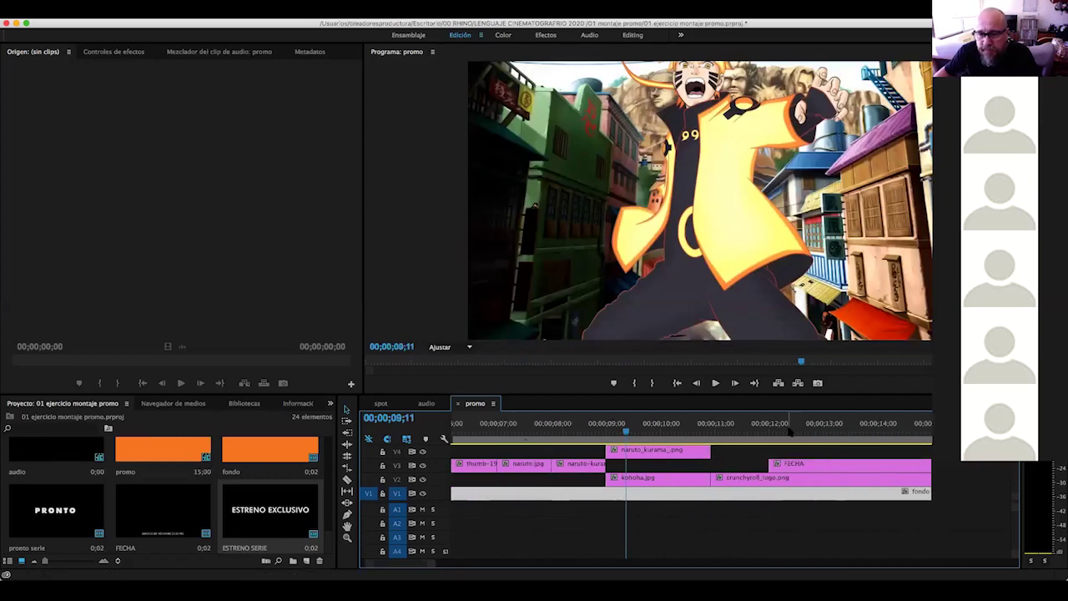
scroll(807, 451, up, 5)
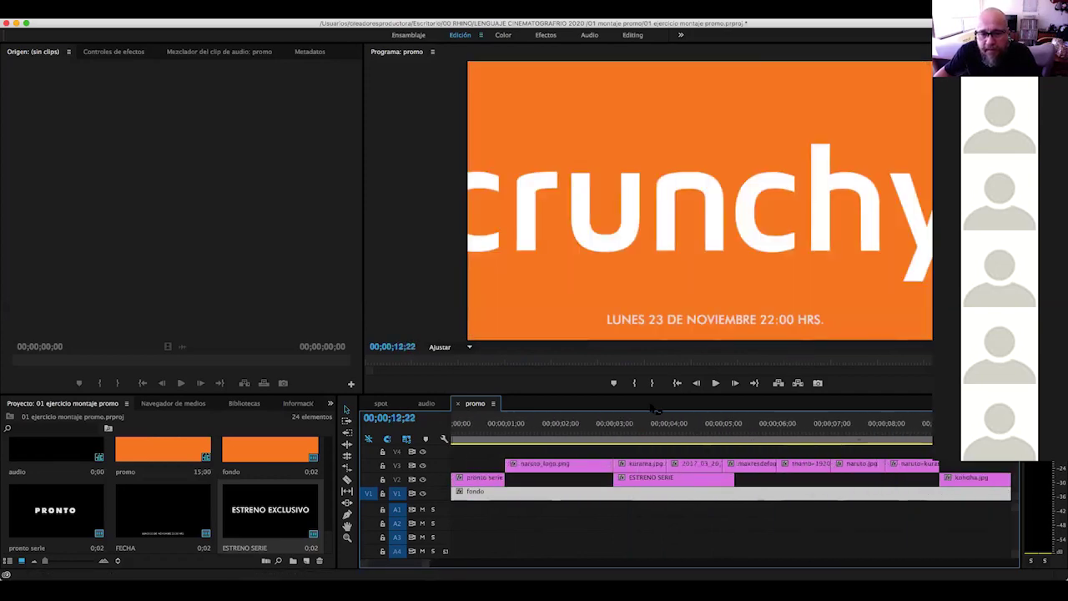
Drag the panel divider up to enlarge the timeline and project panels
drag(665, 394, 668, 292)
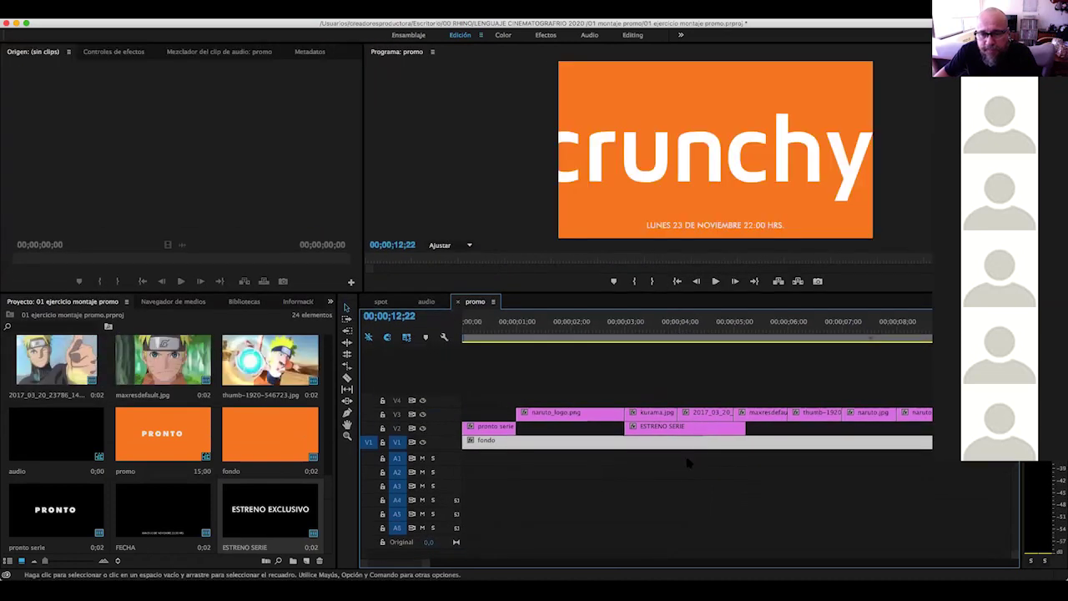
scroll(667, 492, up, 1)
scroll(667, 492, up, 1)
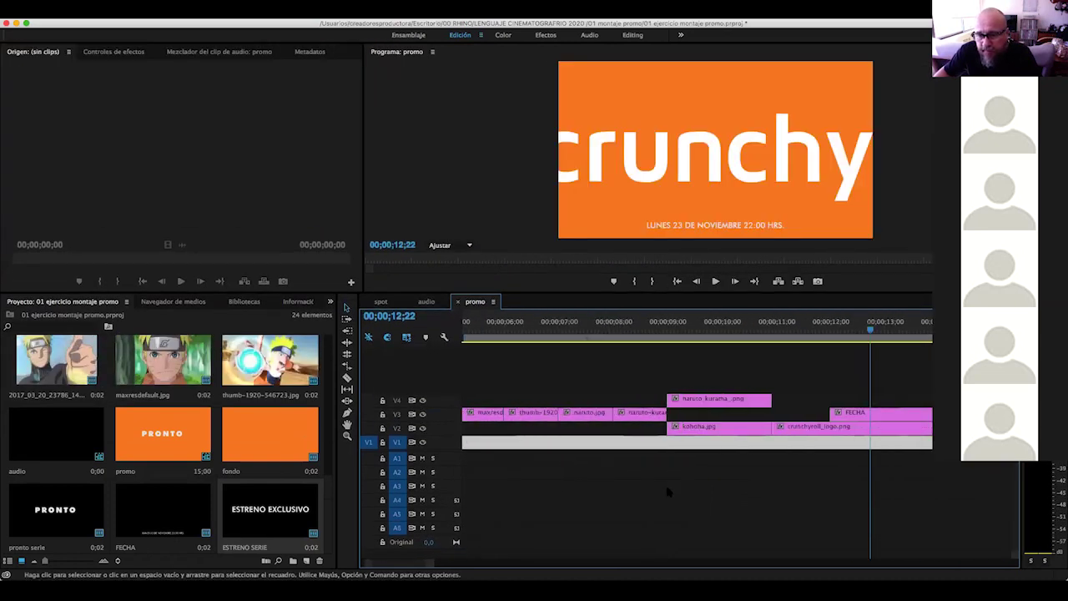
scroll(667, 492, up, 1)
scroll(667, 493, up, 1)
Move naruto_logo.png from V3 onto a new V6 track, keeping its 1–3 second span
click(543, 411)
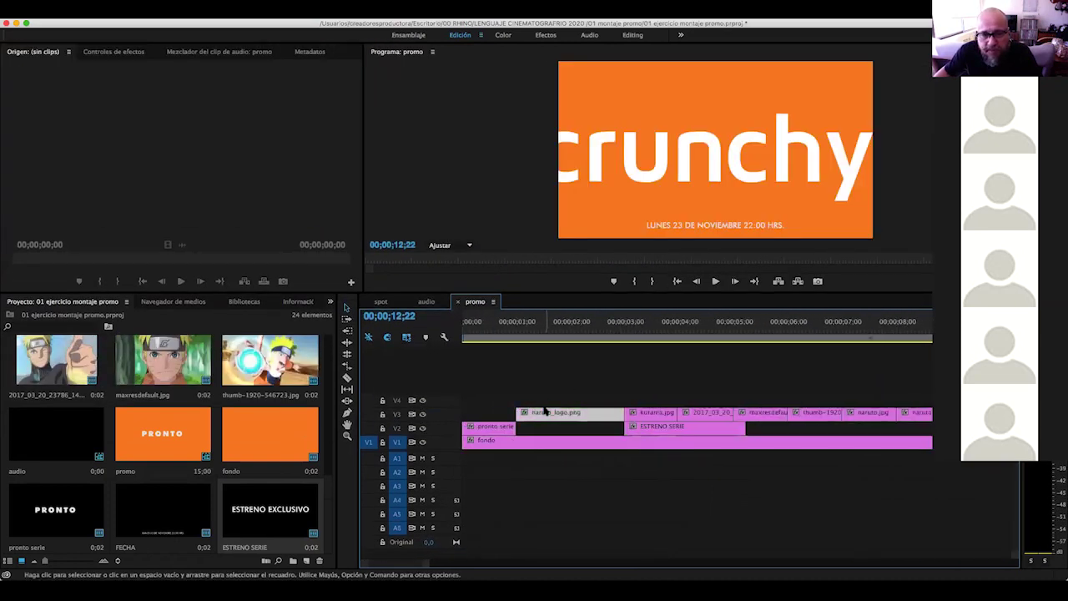
drag(559, 417, 568, 369)
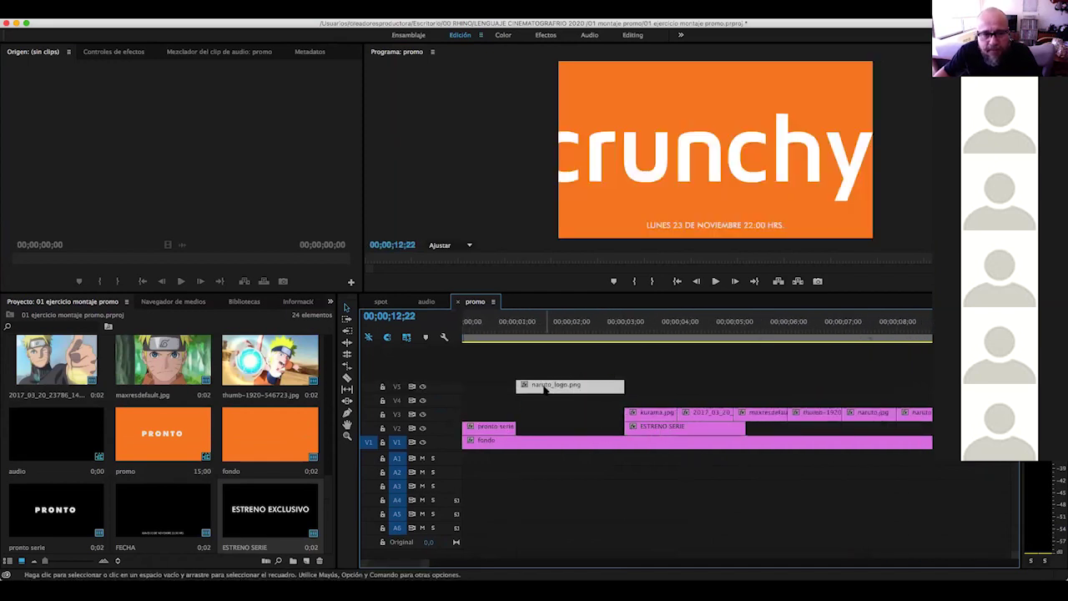
drag(554, 386, 555, 372)
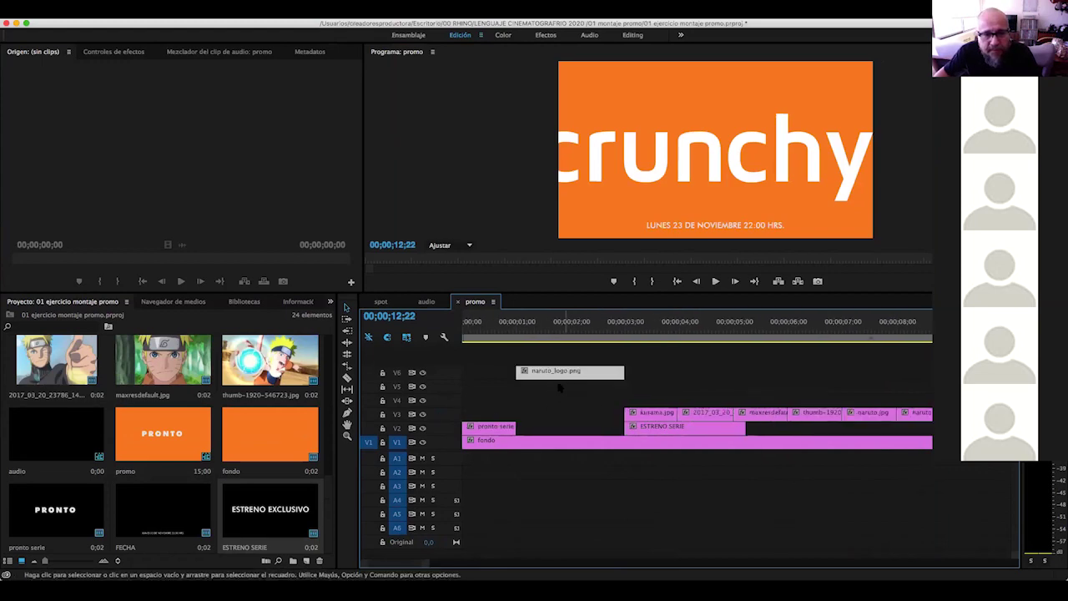
scroll(330, 497, down, 5)
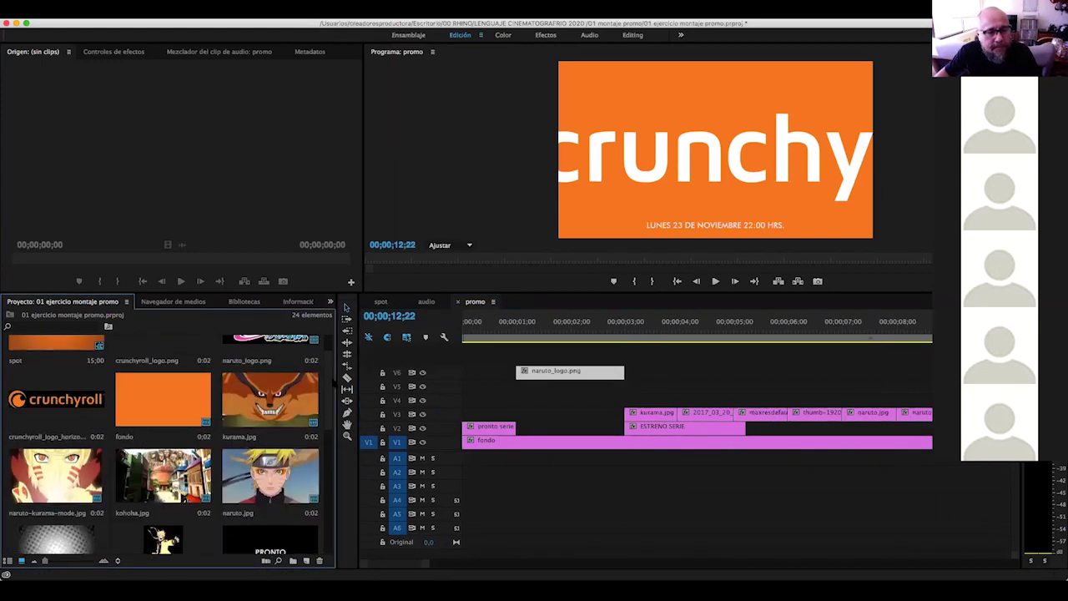
Add trama circular.png to V5, extend it to the sequence end, and play it back
scroll(167, 495, down, 2)
mouse_move(47, 503)
mouse_down()
mouse_move(479, 403)
mouse_move(464, 387)
mouse_up()
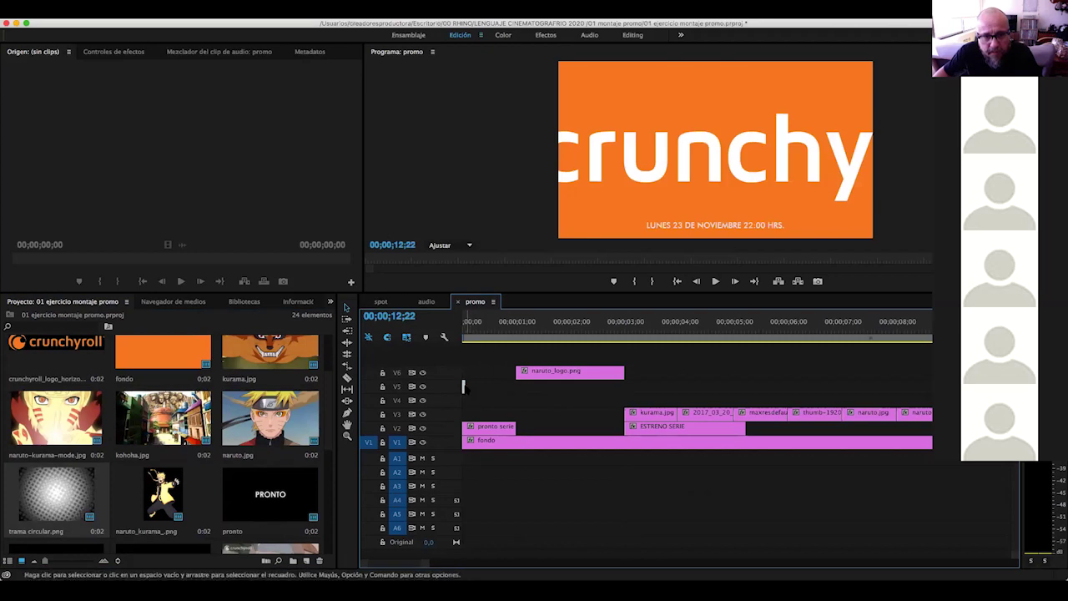
drag(465, 385, 931, 386)
mouse_move(642, 333)
mouse_down()
mouse_move(618, 336)
mouse_move(746, 335)
mouse_up()
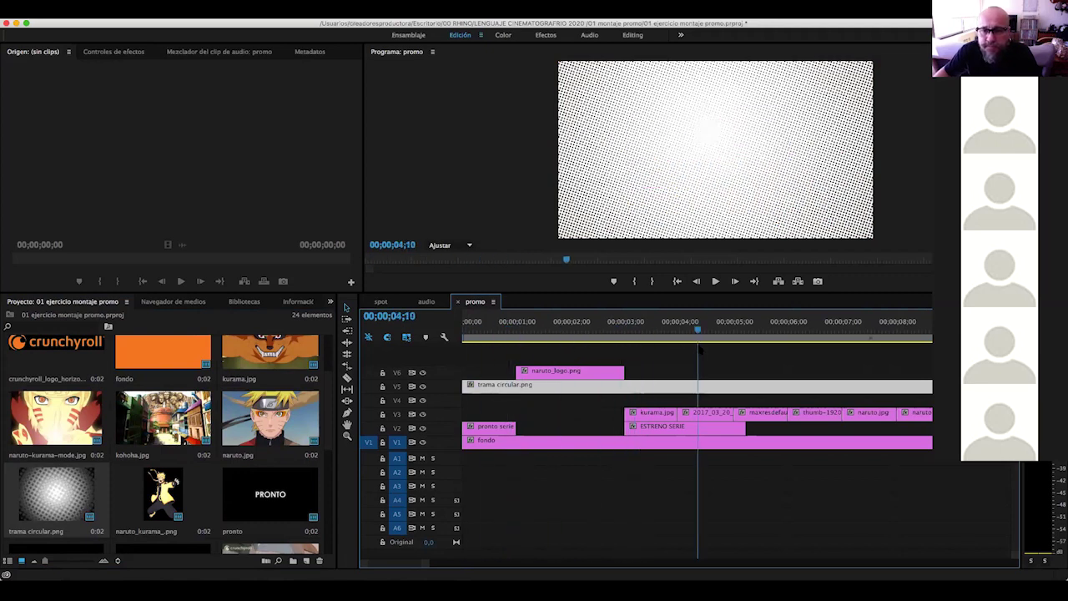
scroll(757, 367, down, 5)
scroll(757, 367, down, 5)
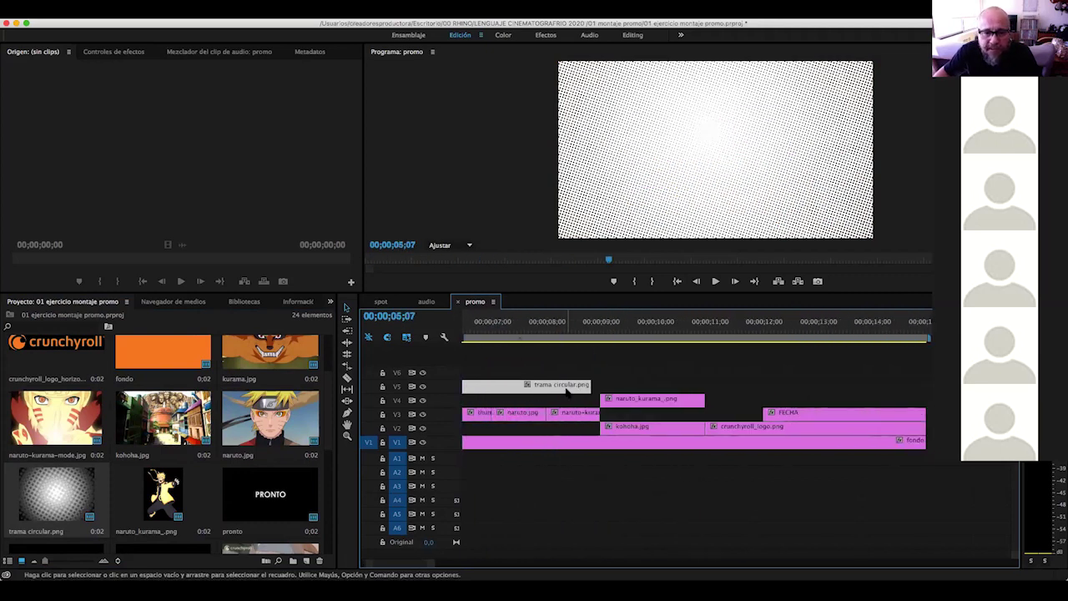
drag(590, 386, 920, 423)
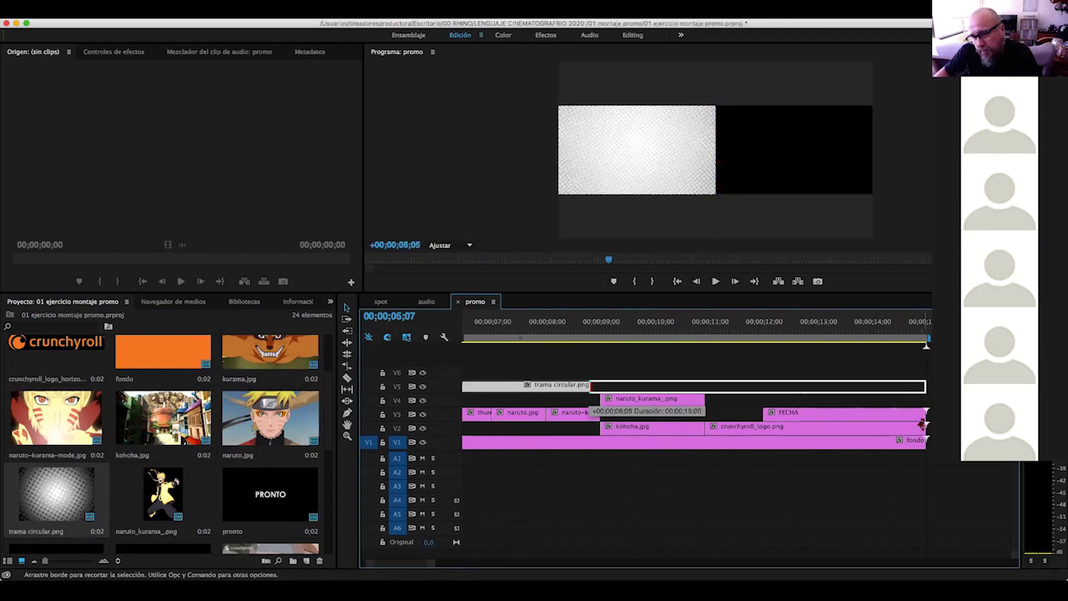
key(End)
key(j)
key(j)
key(j)
Nudge the halftone overlay's position in the program monitor at about 13 seconds
click(830, 356)
click(750, 125)
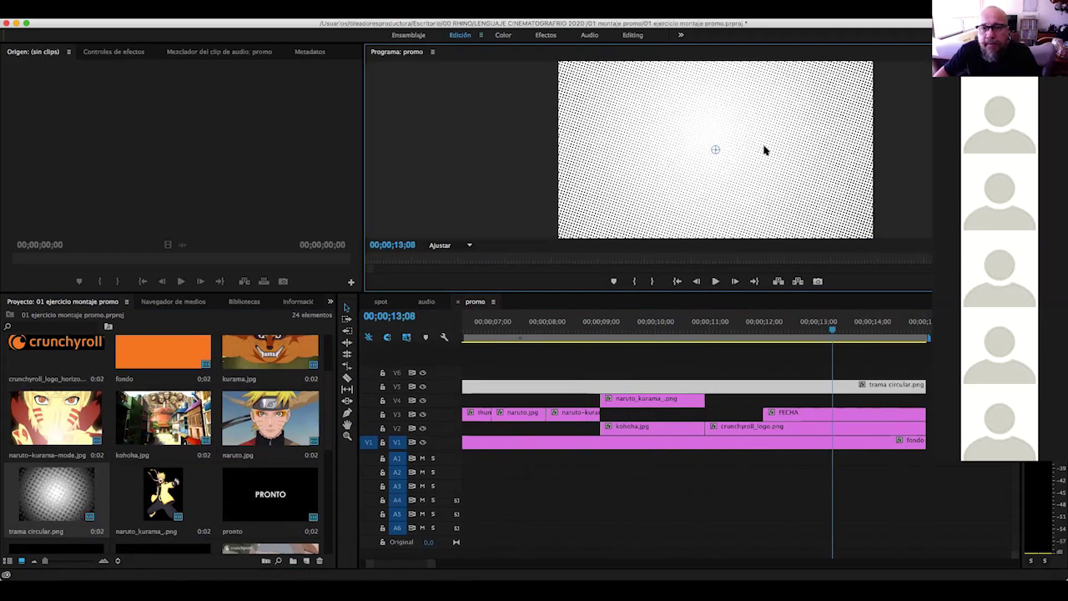
drag(763, 165, 784, 172)
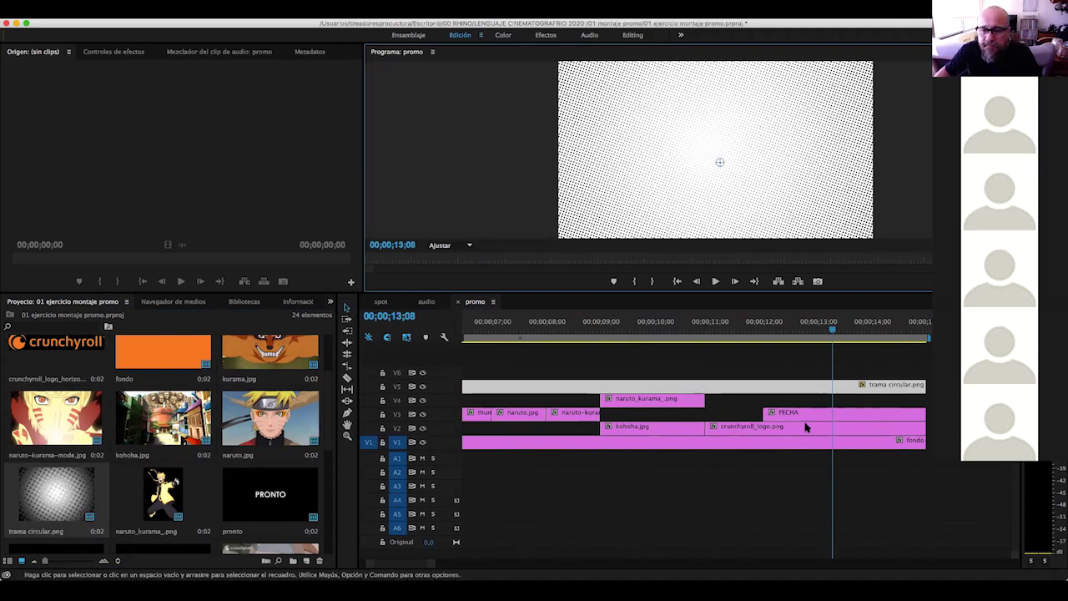
scroll(805, 404, up, 5)
scroll(805, 404, up, 2)
drag(529, 331, 980, 331)
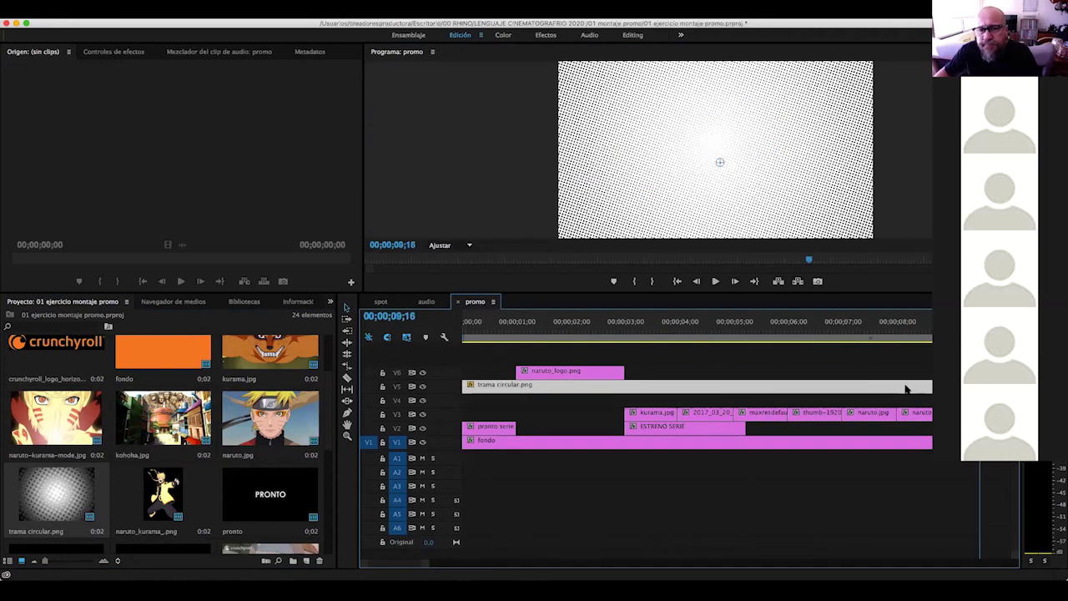
scroll(907, 391, down, 5)
Move the crunchyroll_logo clip up to track V6 above the halftone overlay
click(656, 426)
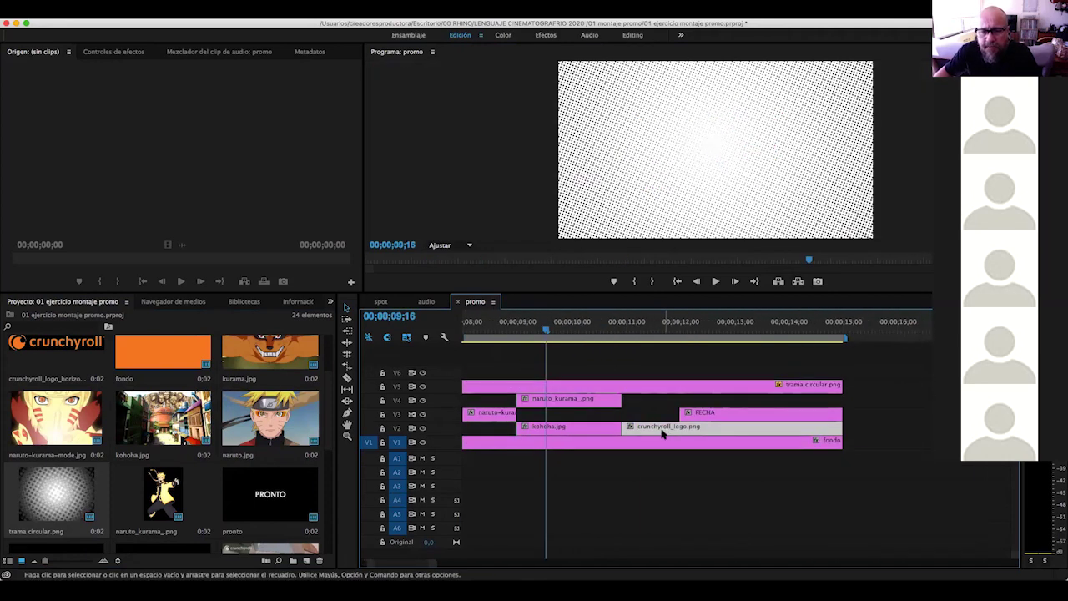
drag(656, 423, 657, 370)
drag(625, 332, 704, 332)
scroll(700, 364, up, 5)
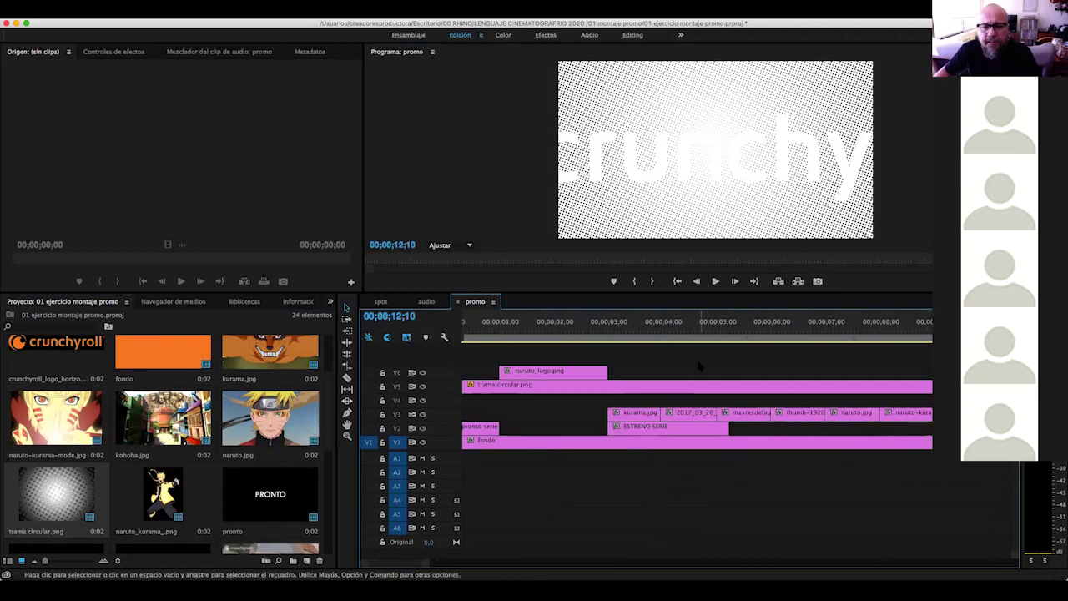
Preview the opening seconds, then show Effect Controls for the trama circular.png clip
click(480, 331)
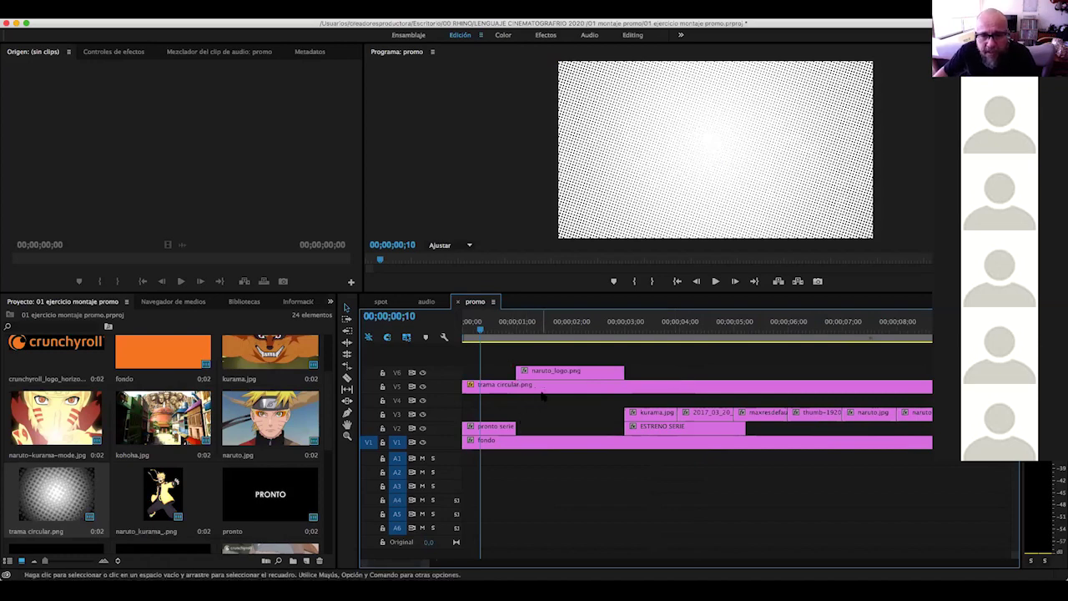
mouse_move(625, 331)
mouse_down()
mouse_move(764, 379)
mouse_move(532, 331)
mouse_up()
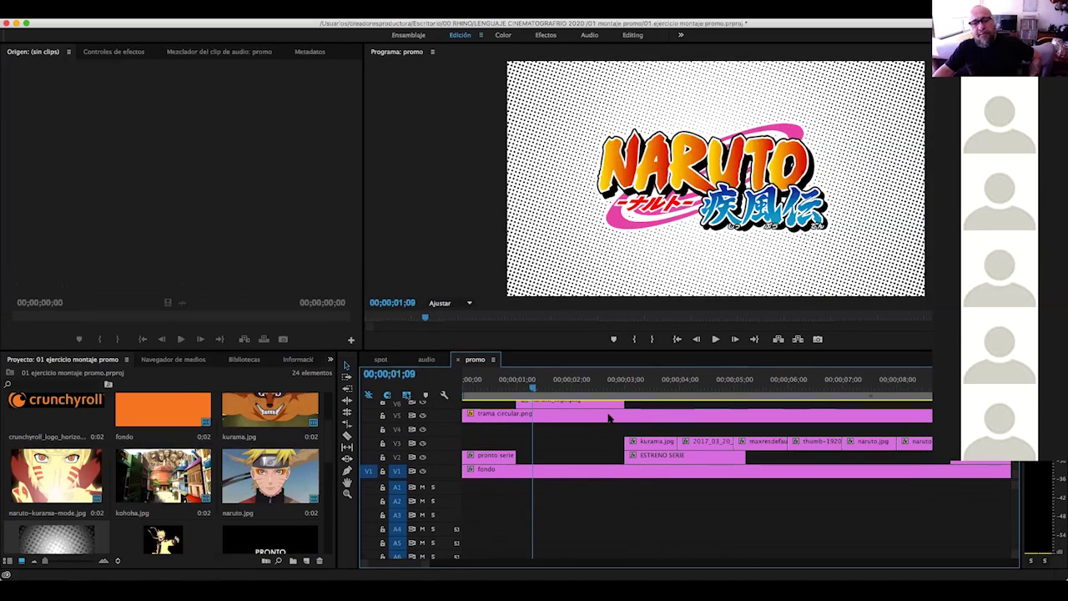
click(500, 386)
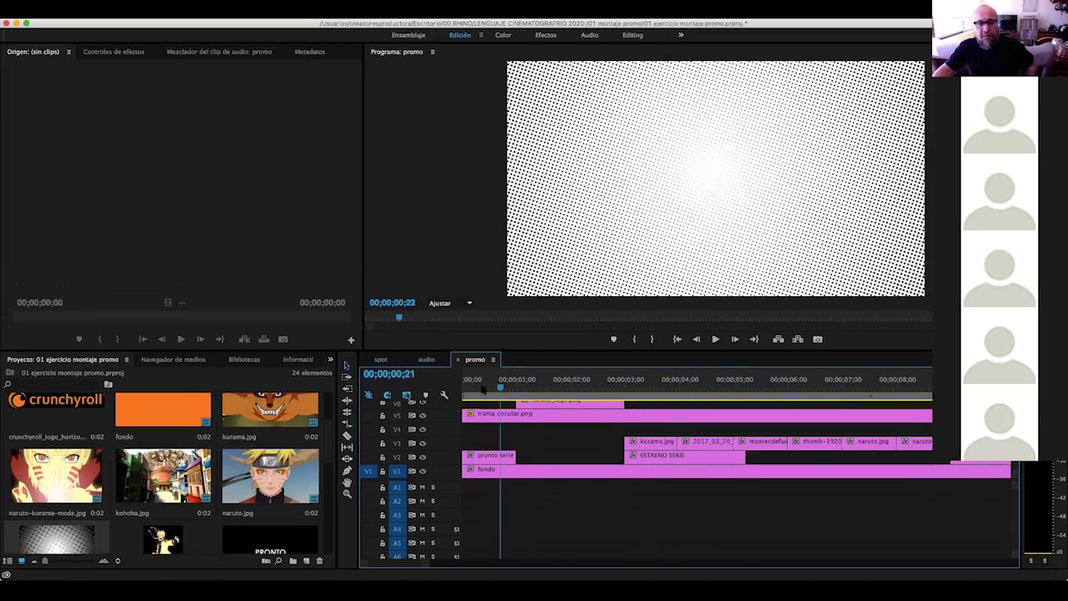
click(550, 414)
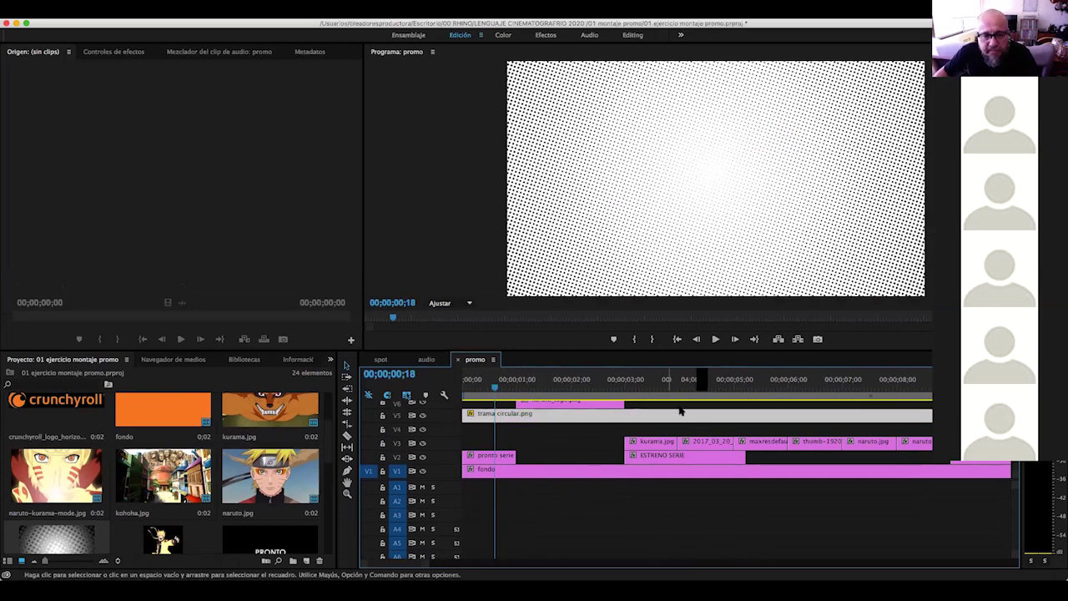
click(113, 52)
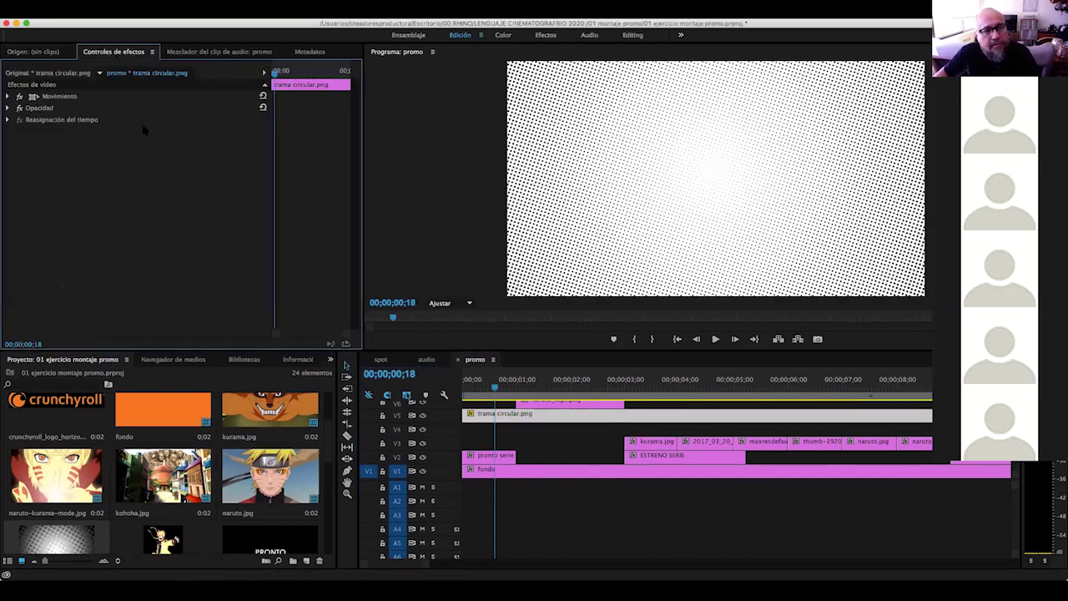
Set the halftone overlay's blend mode to Multiplicar with Opacidad at 35%
click(8, 96)
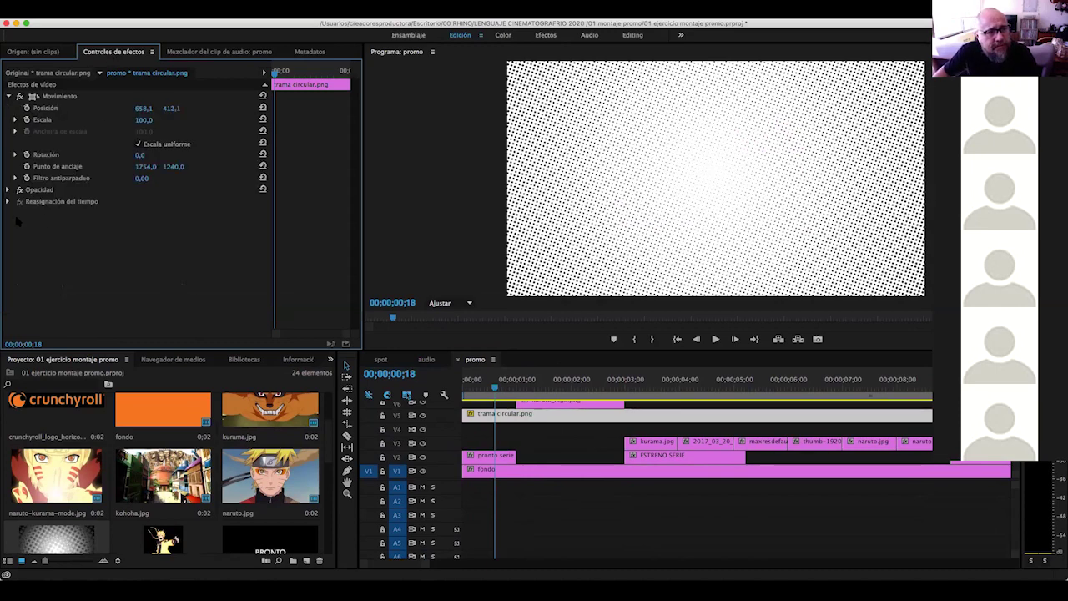
click(7, 190)
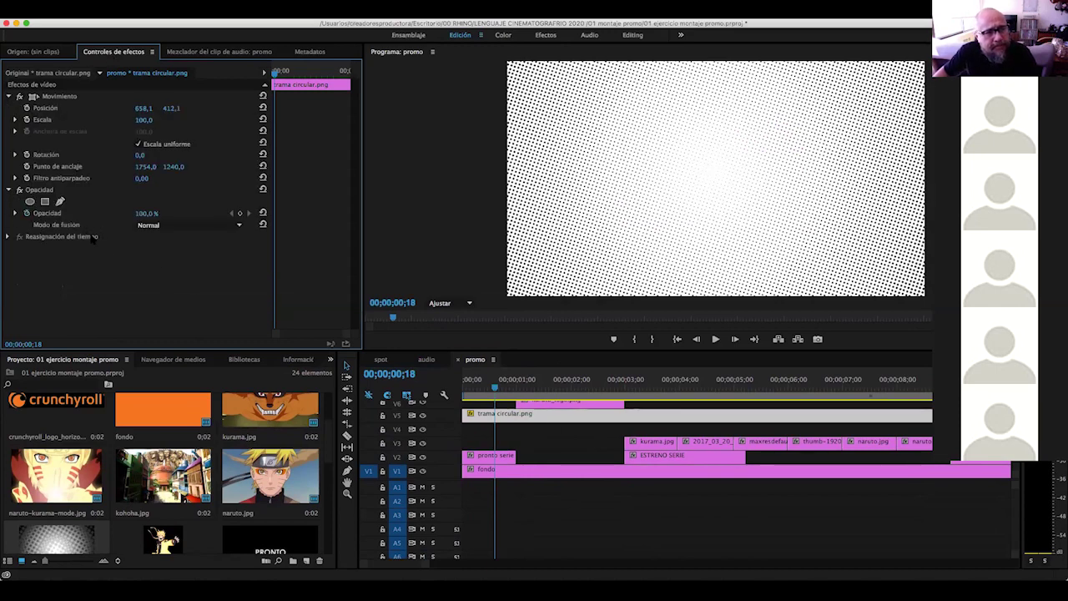
click(237, 225)
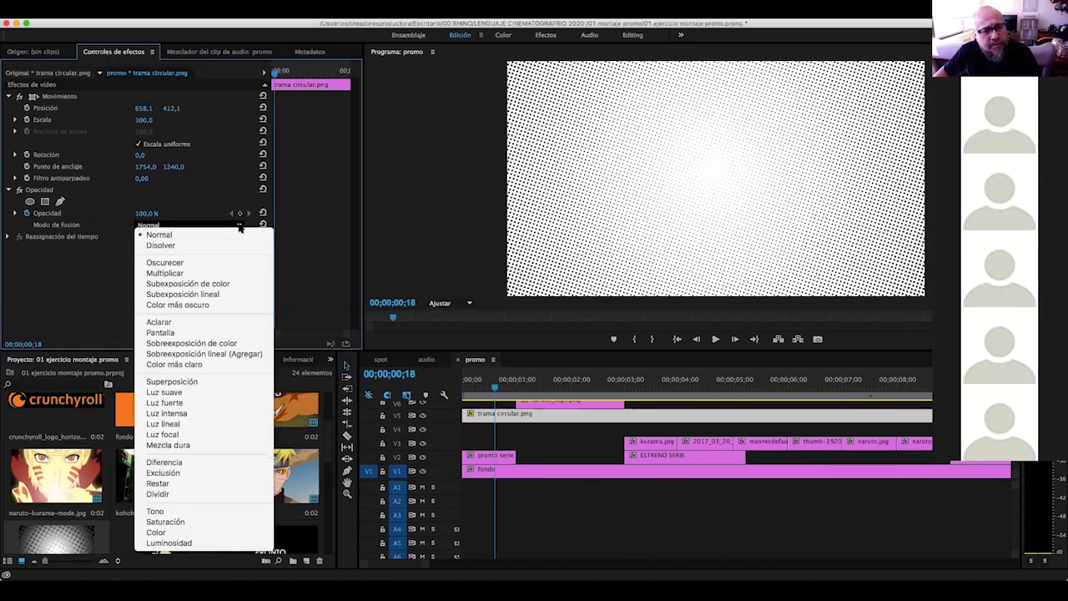
click(172, 273)
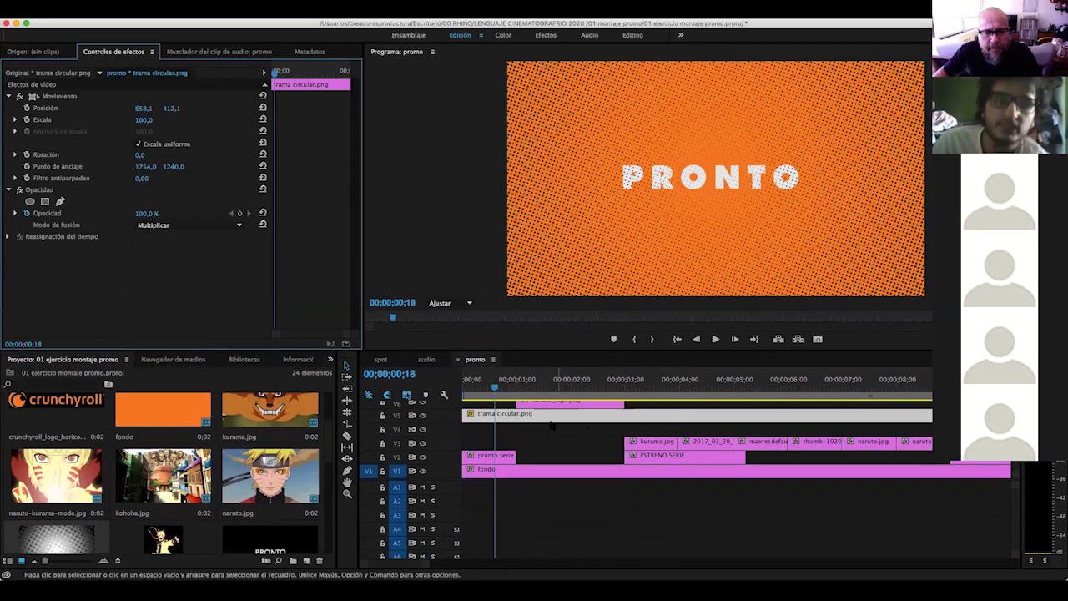
drag(146, 212, 133, 213)
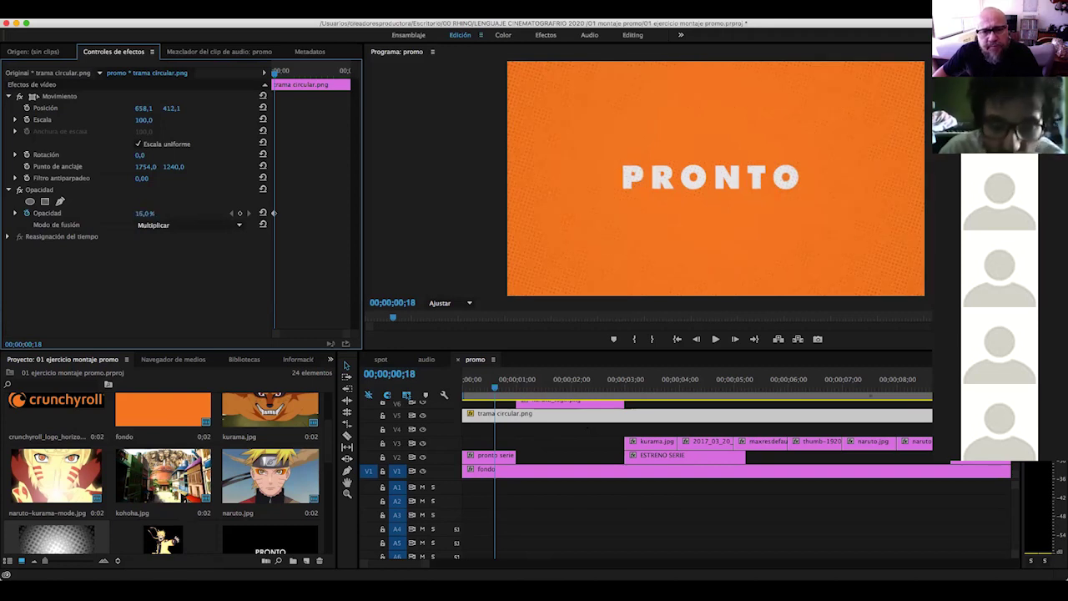
drag(144, 213, 154, 213)
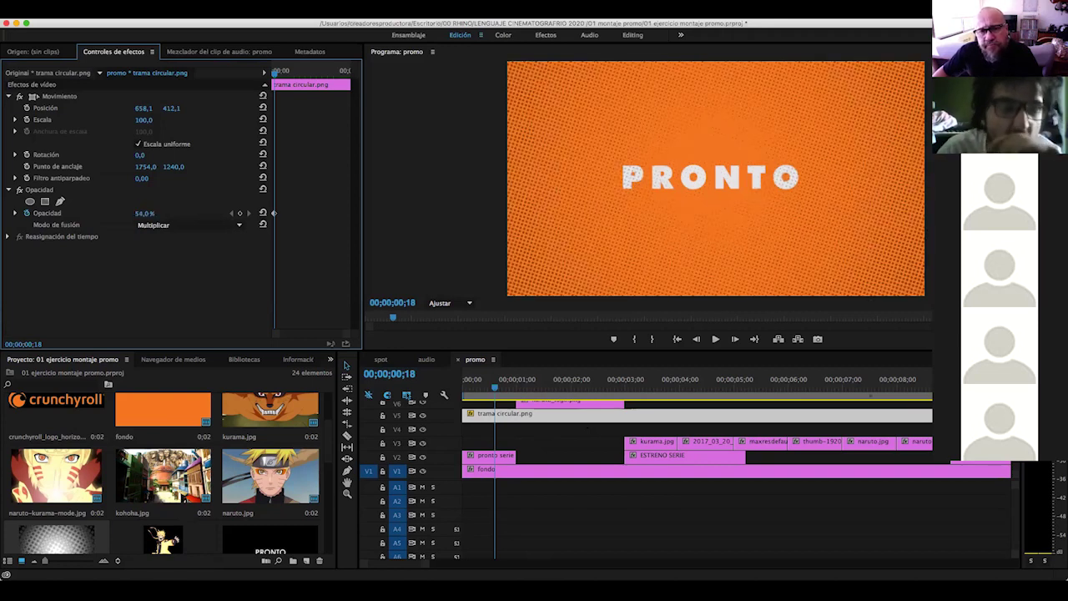
Move the pronto serie title clip from V2 up to V4
click(483, 458)
mouse_move(482, 457)
mouse_down()
mouse_move(489, 386)
mouse_move(668, 428)
mouse_up()
scroll(538, 450, up, 1)
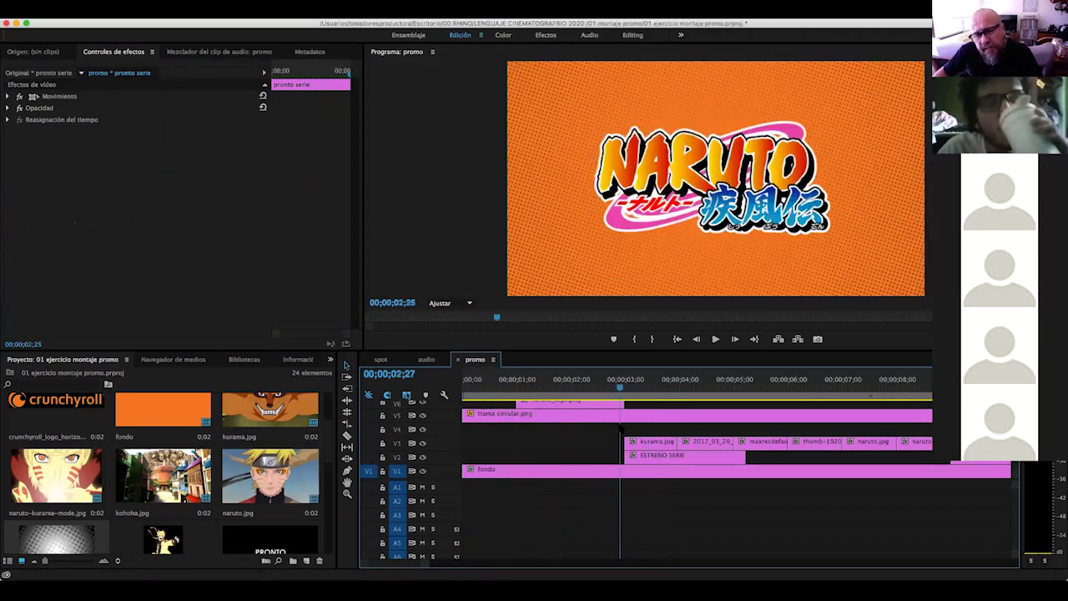
Move the ESTRENO SERIE title to the top track and play through to the Crunchyroll date card
key(space)
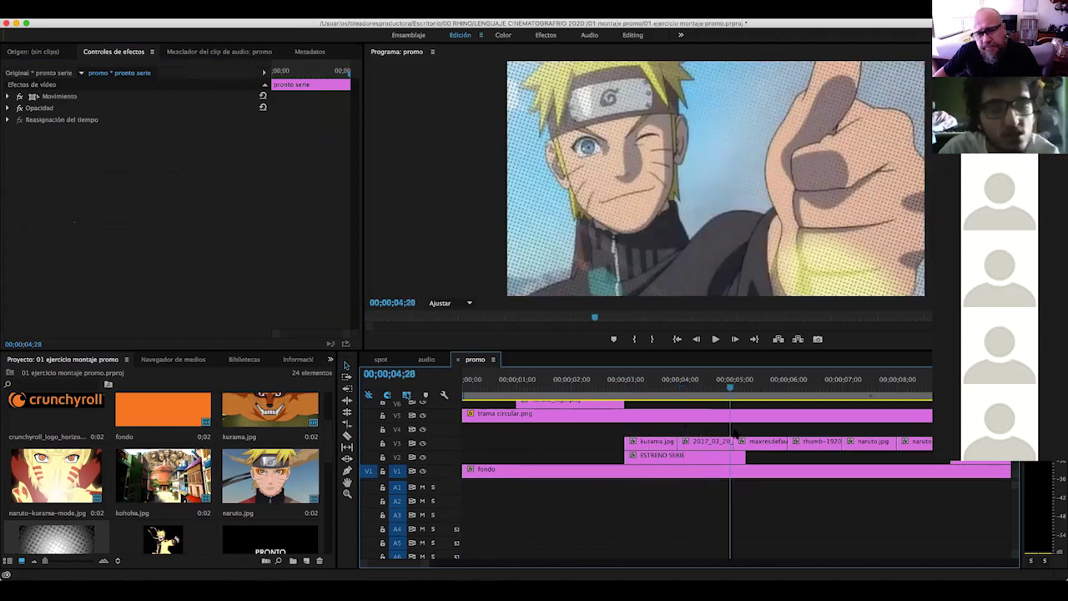
mouse_move(675, 459)
mouse_down()
mouse_move(657, 389)
mouse_move(831, 415)
mouse_up()
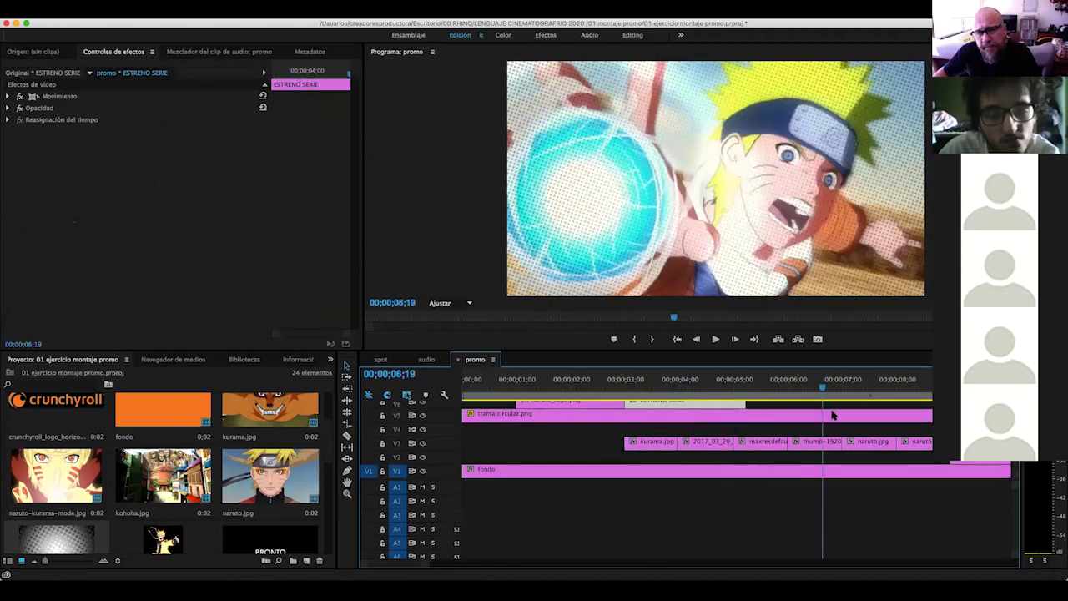
drag(899, 422, 940, 422)
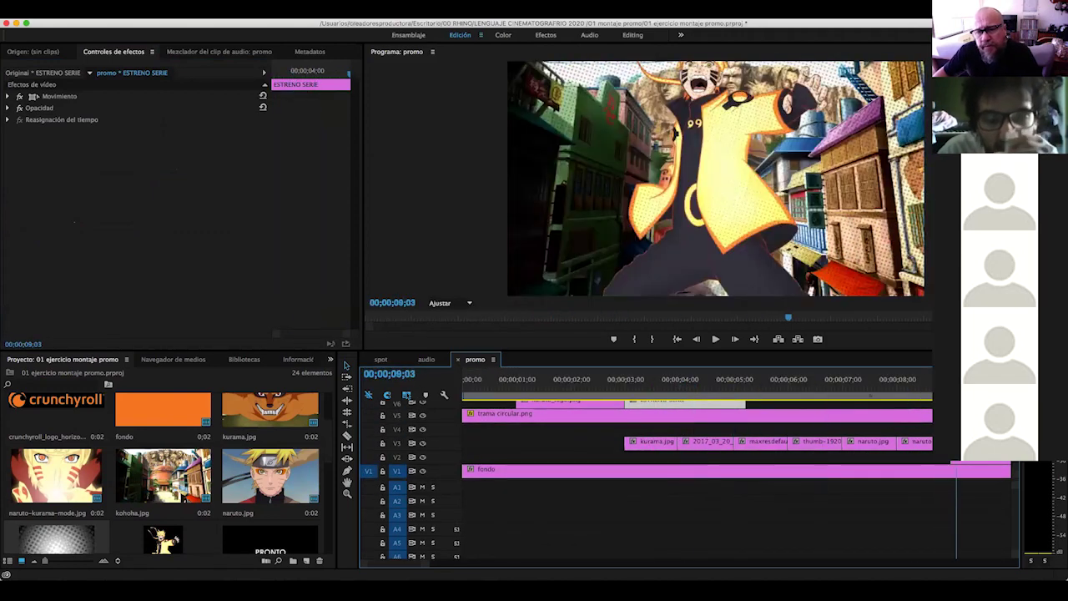
drag(711, 397, 877, 410)
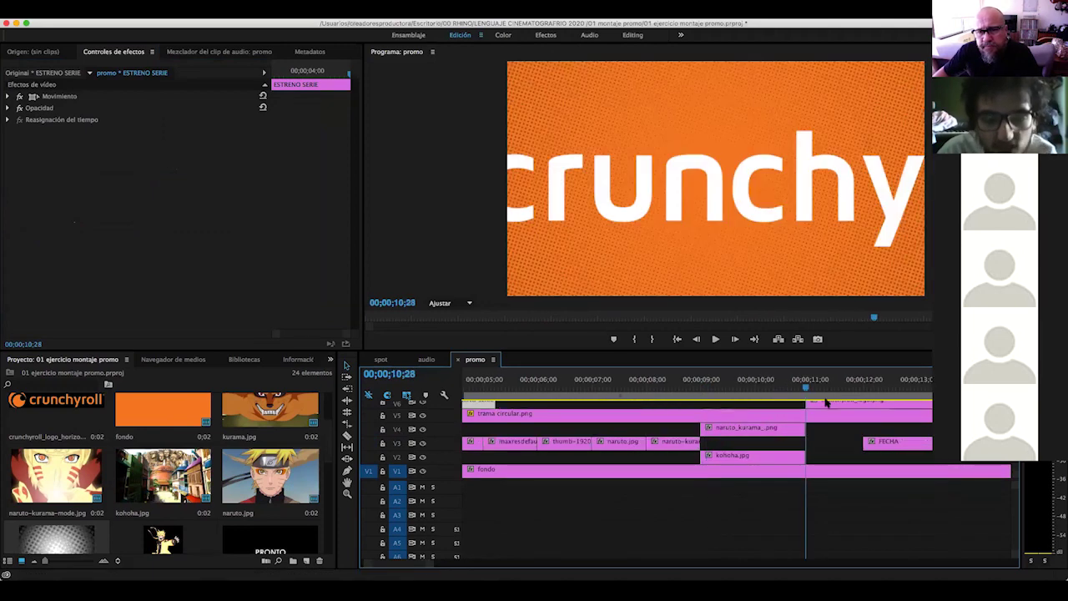
key(space)
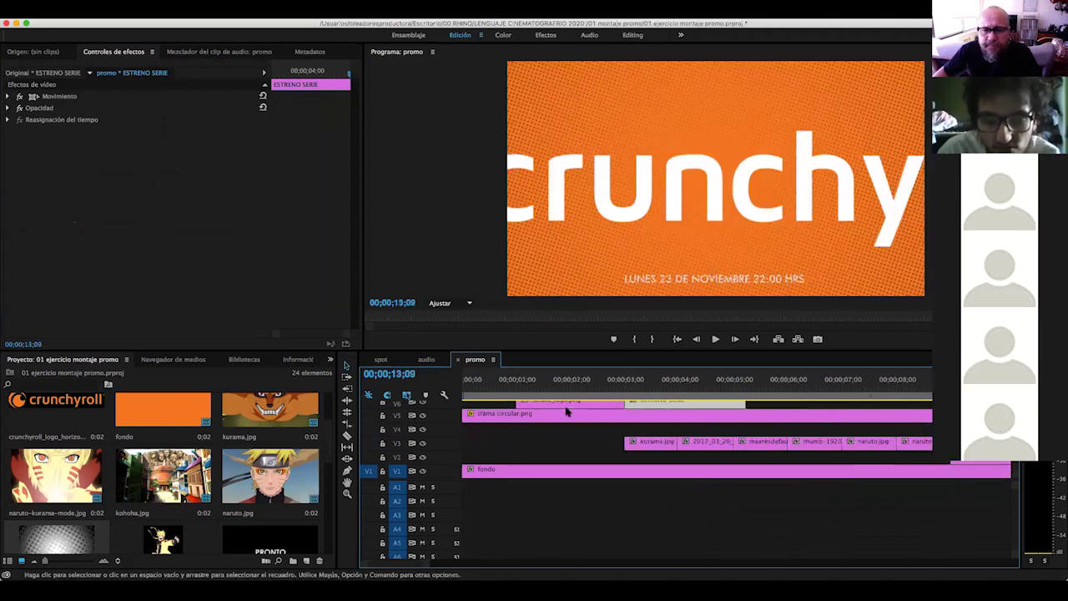
scroll(567, 417, up, 2)
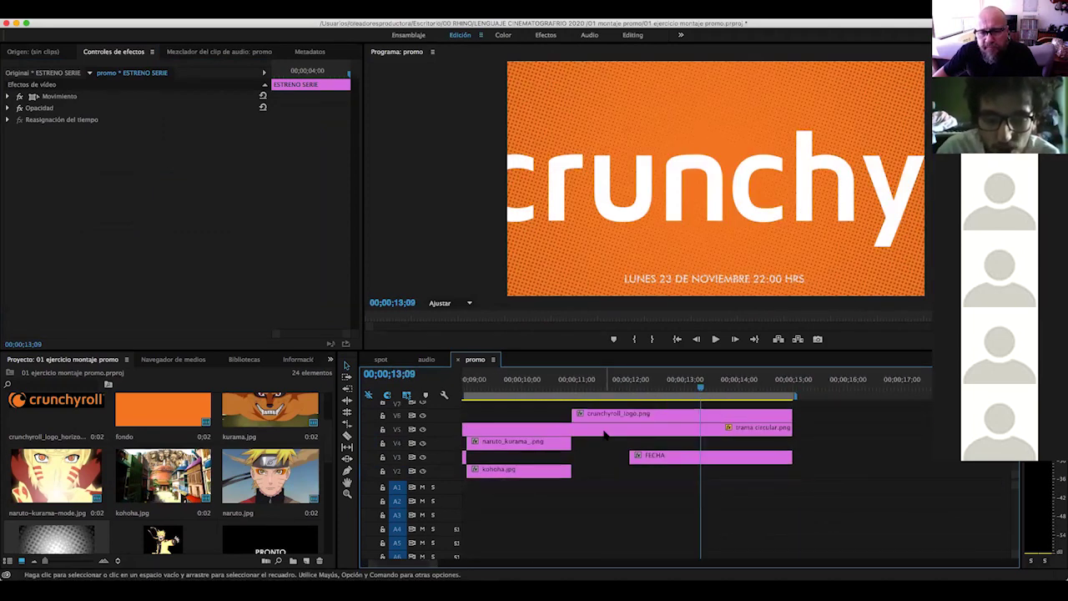
Lift the FECHA date clip up to track V7
scroll(584, 434, right, 5)
click(663, 470)
drag(664, 450, 665, 414)
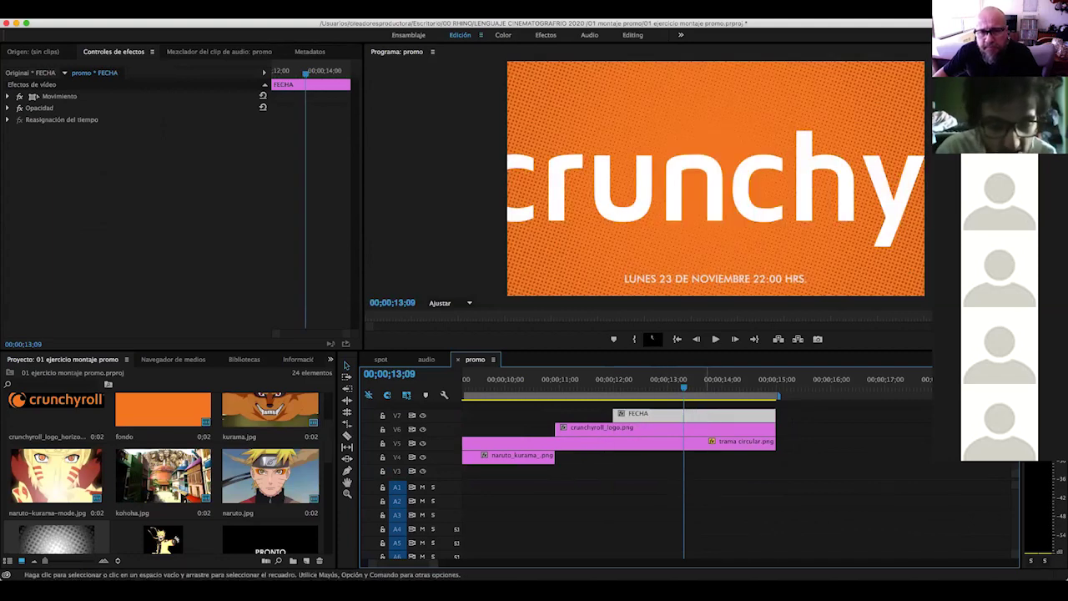
scroll(637, 426, left, 10)
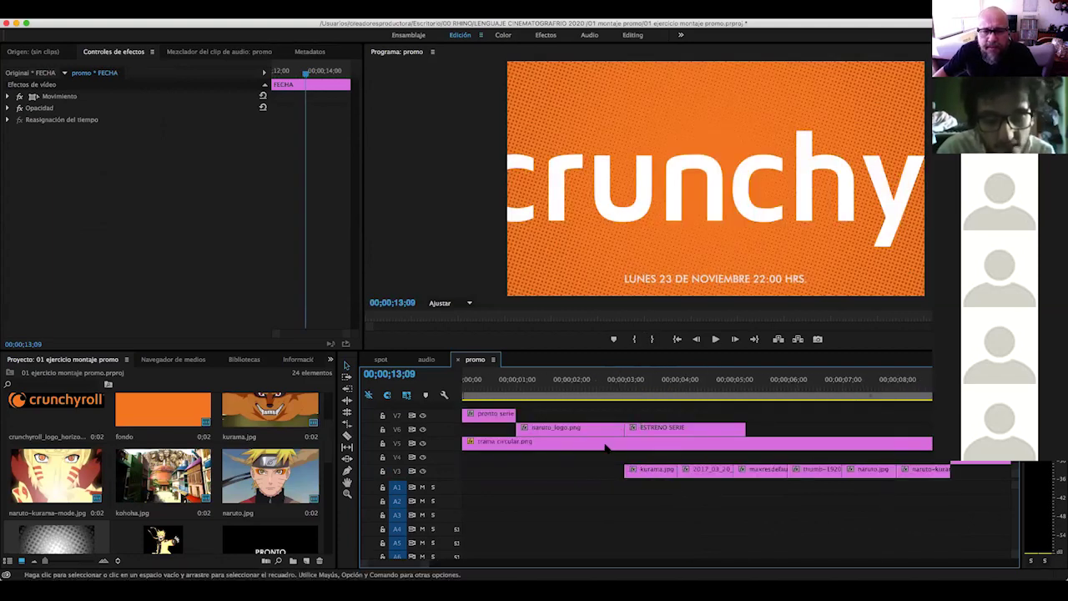
Play and scrub the opening from the PRONTO title to the ESTRENO EXCLUSIVO frame
click(492, 390)
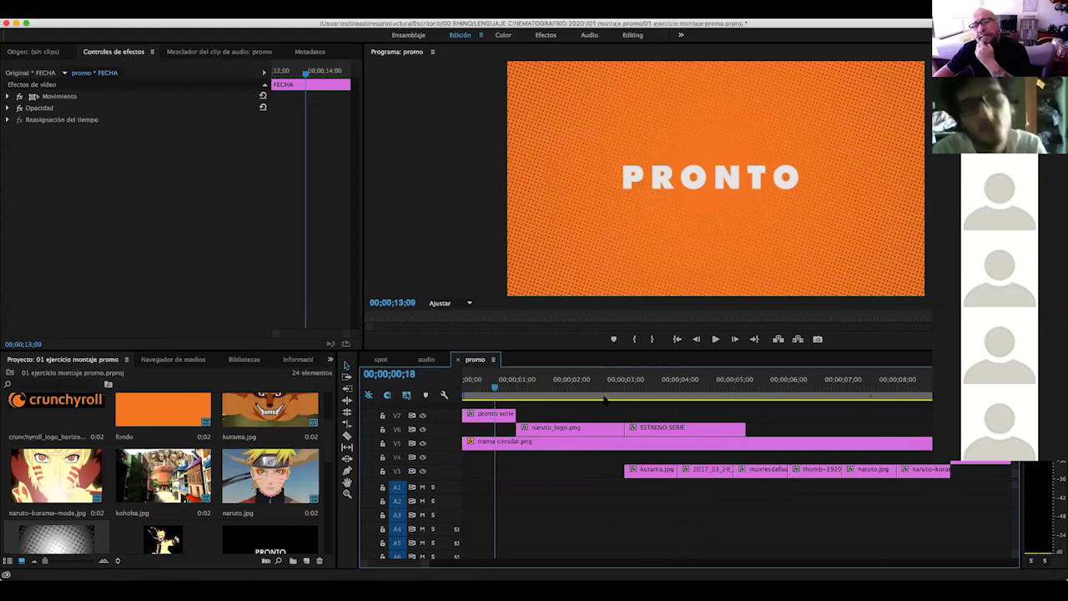
key(space)
click(573, 390)
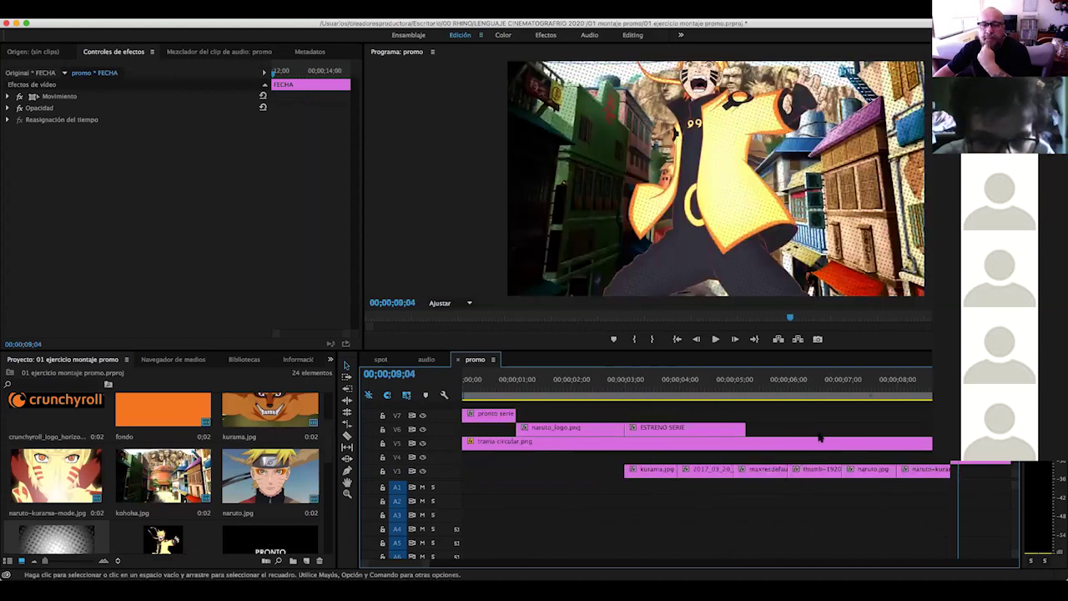
click(477, 384)
drag(473, 385, 649, 386)
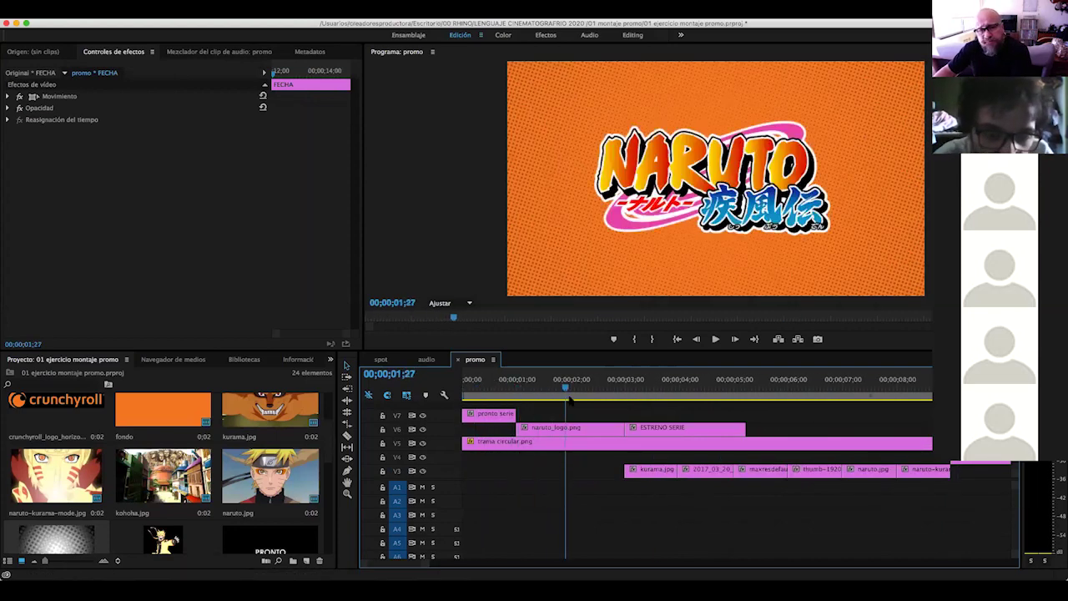
drag(670, 413, 498, 415)
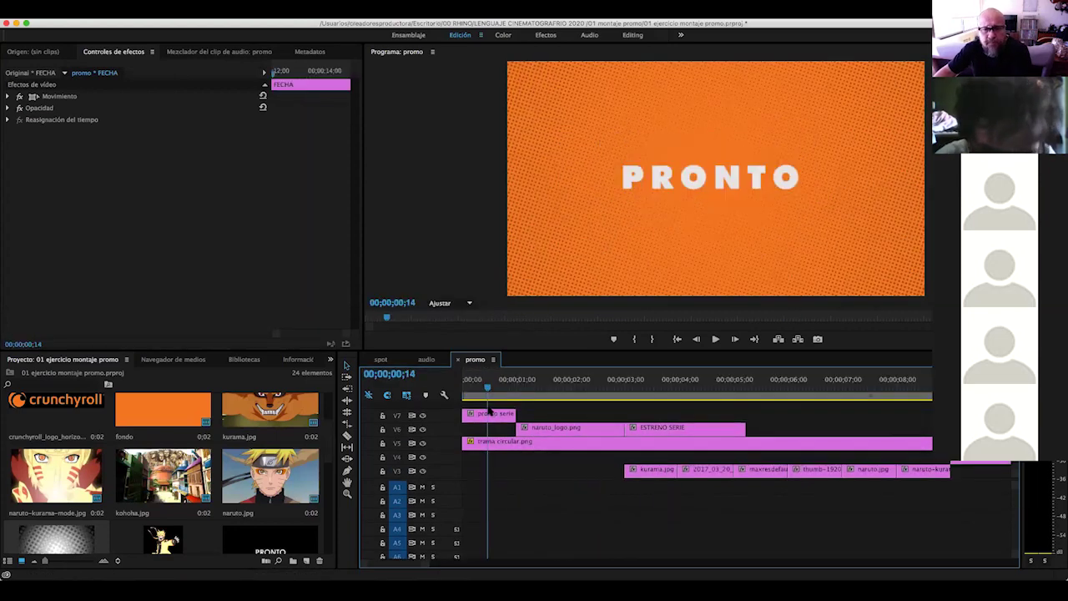
Select the naruto_logo.png clip and expand its Movimiento properties
click(498, 415)
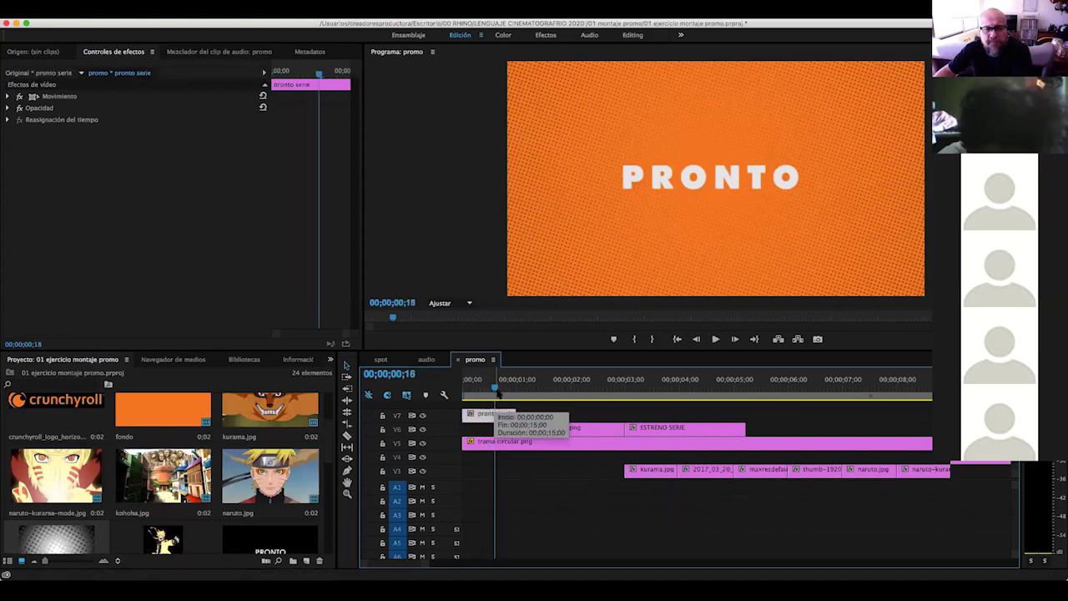
click(563, 386)
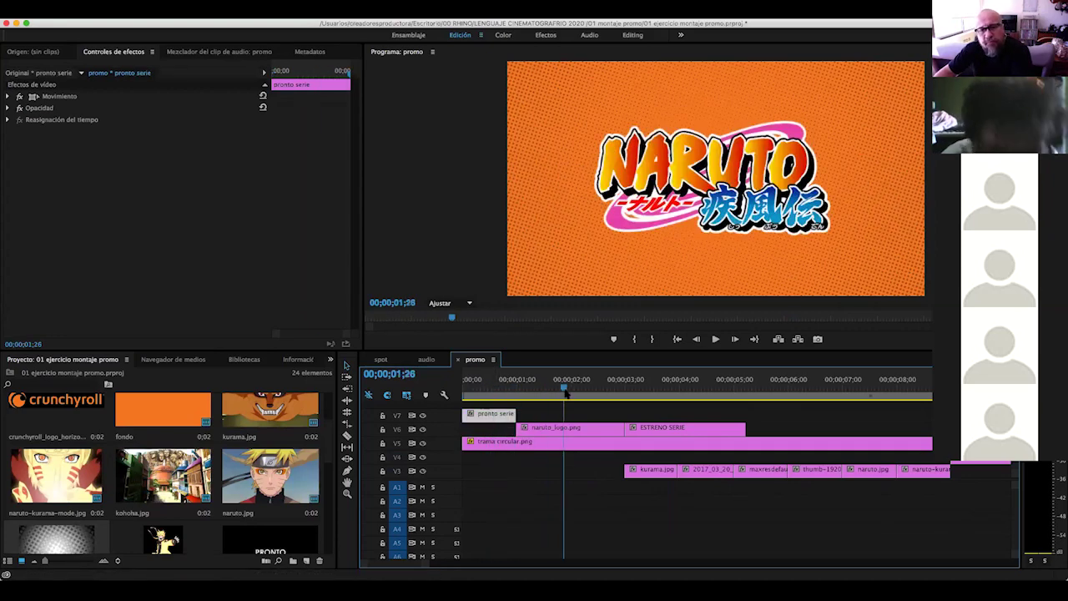
click(580, 428)
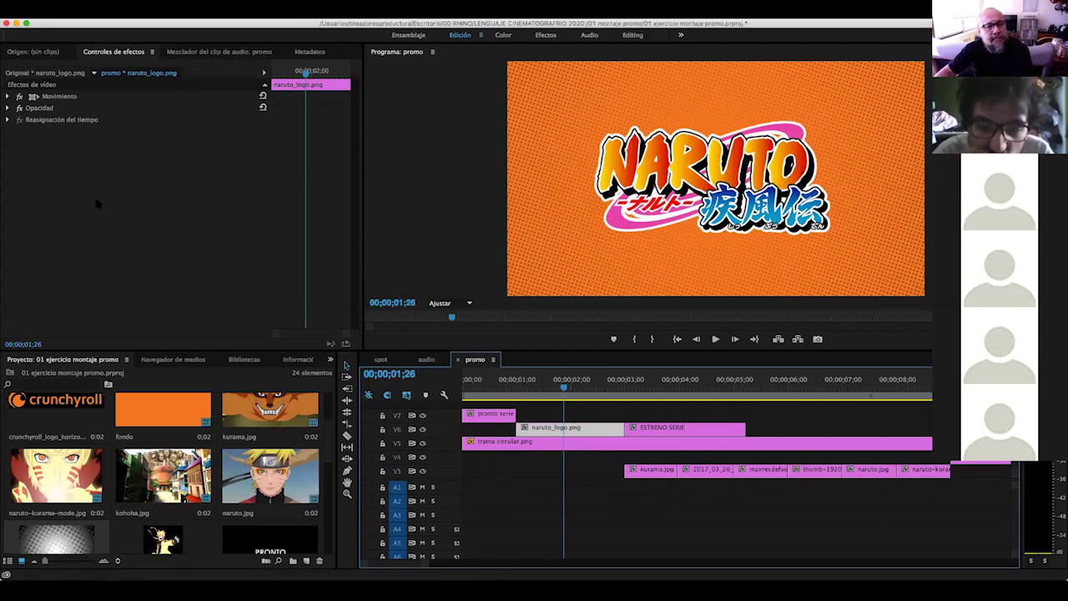
click(9, 96)
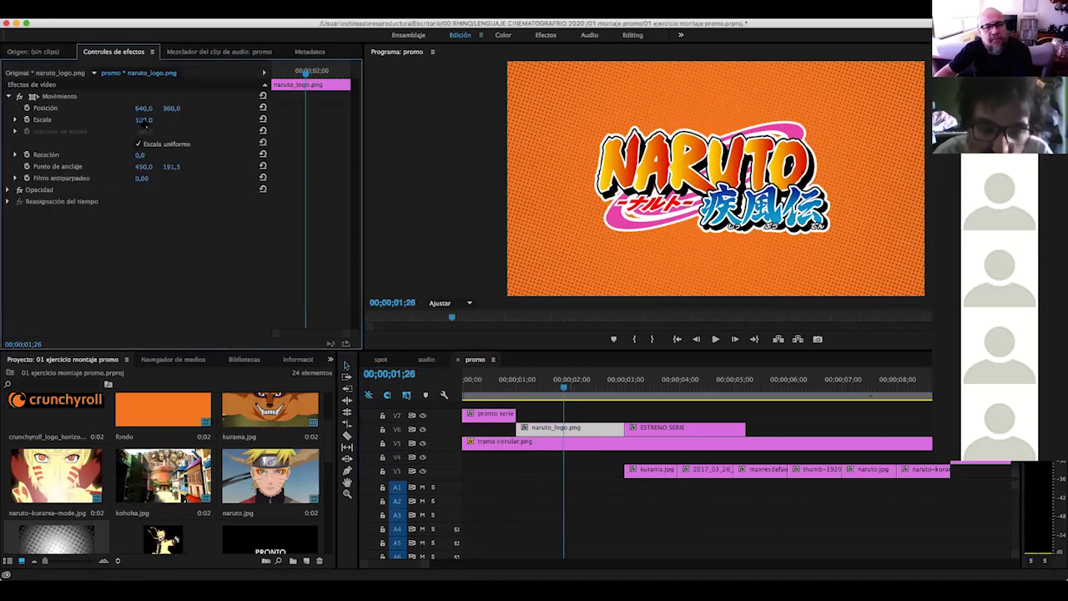
Scale the NARUTO logo down to 57
drag(142, 125, 108, 125)
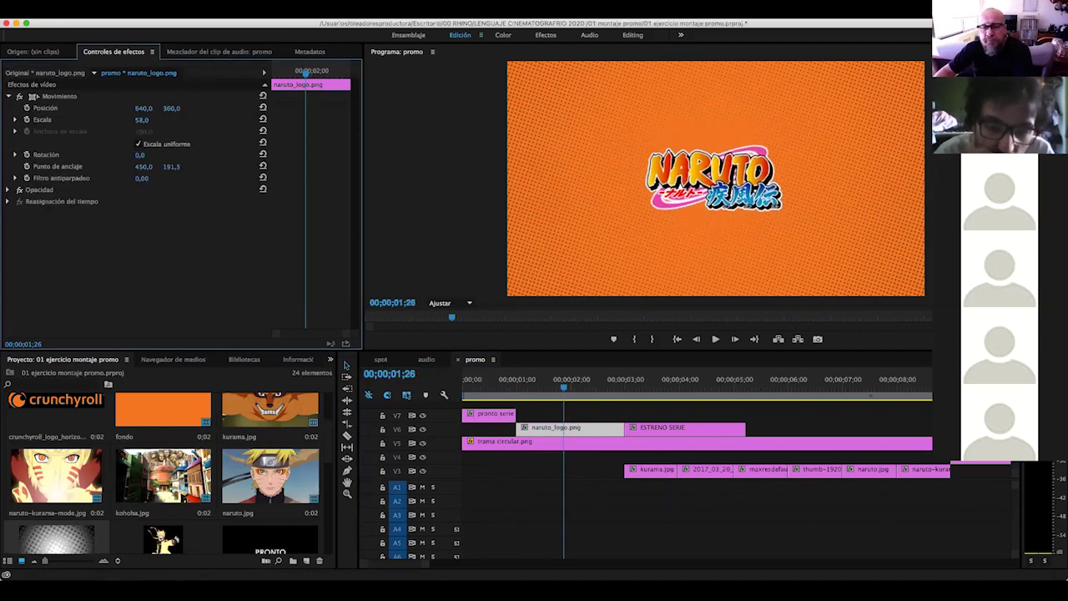
drag(142, 119, 137, 120)
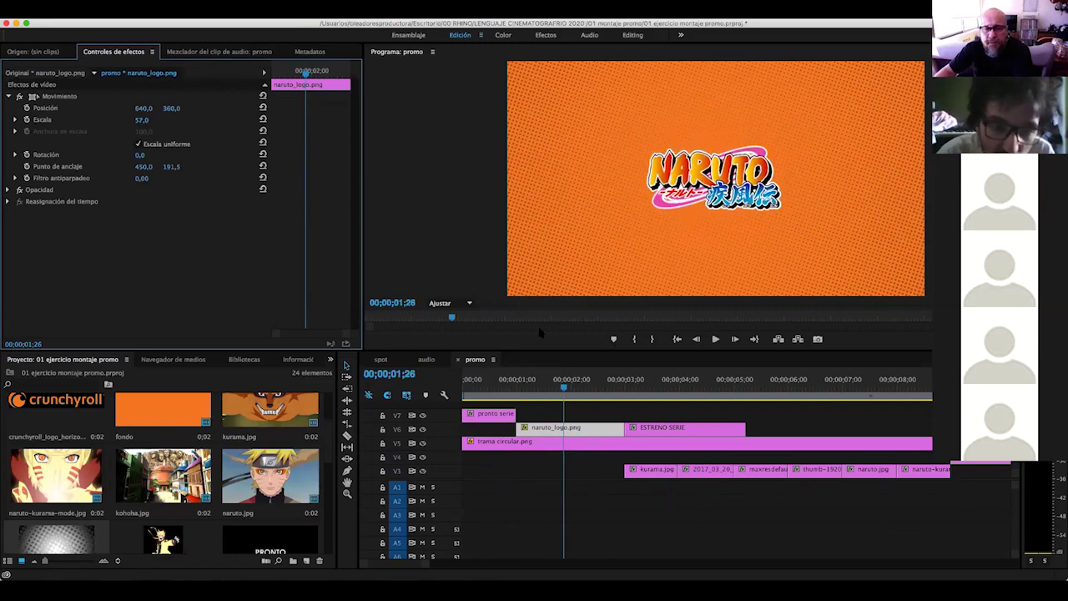
mouse_move(565, 392)
mouse_down()
mouse_move(672, 396)
mouse_move(713, 415)
mouse_up()
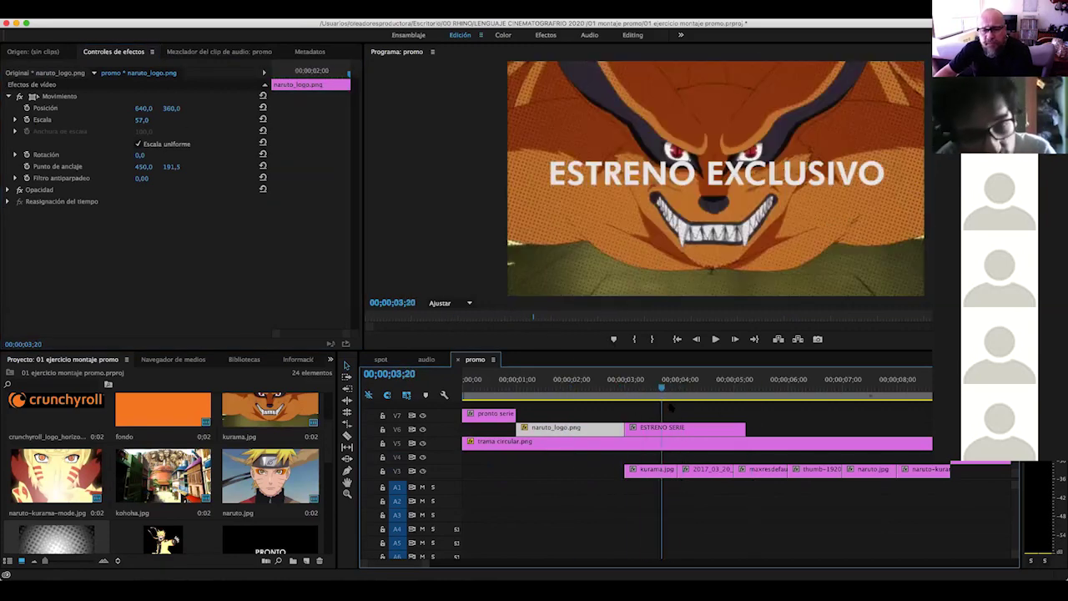
Set the naruto.jpg still's scale to 106
drag(714, 414, 876, 442)
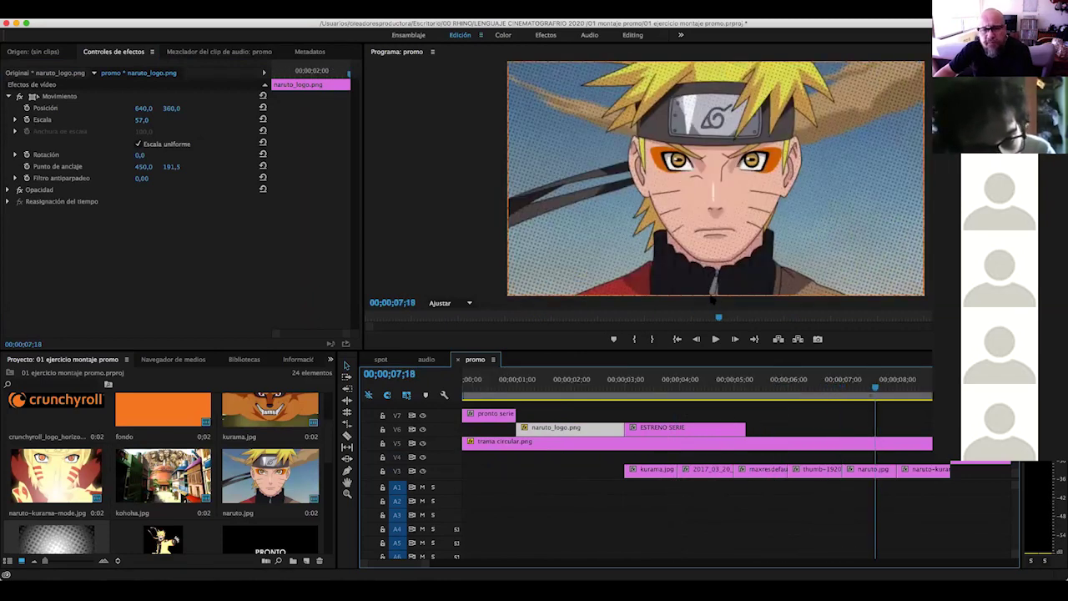
click(867, 470)
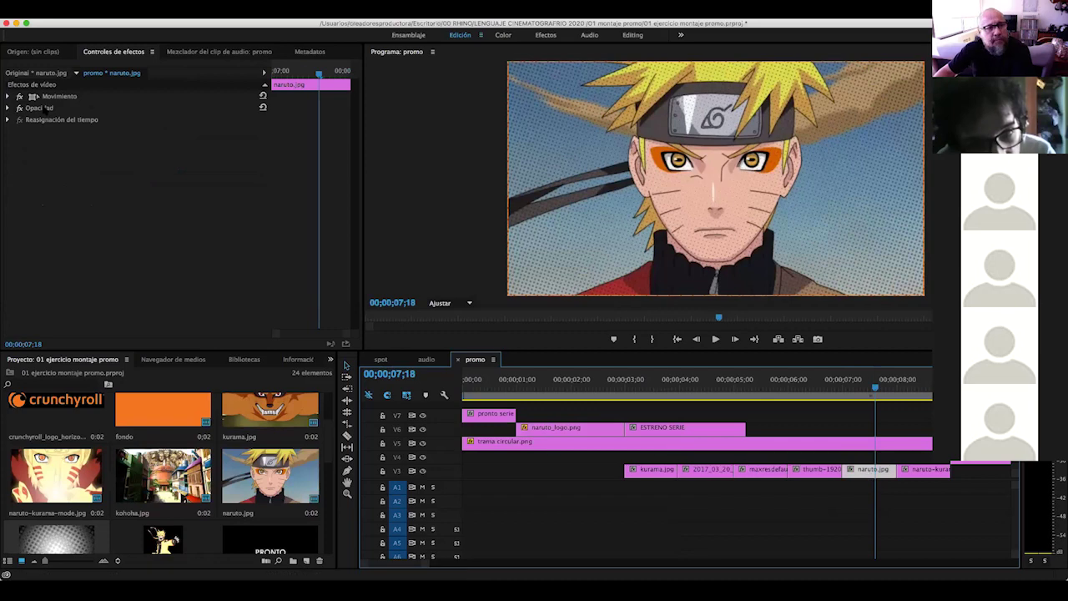
click(8, 96)
drag(144, 121, 150, 121)
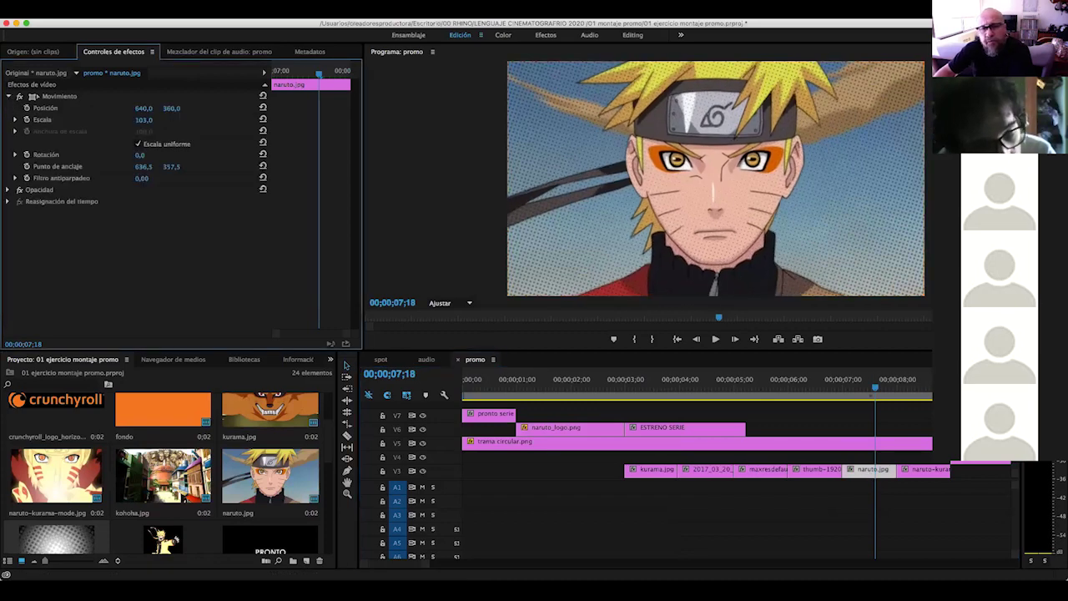
scroll(615, 417, down, 5)
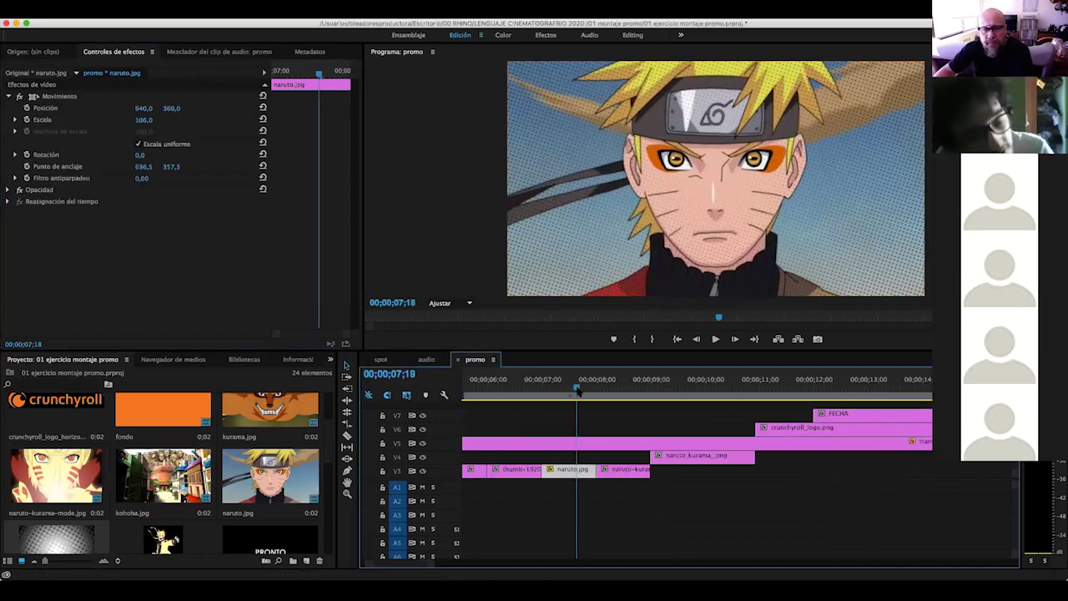
Scale the naruto-kurama-mode.jpg still to 40
click(621, 386)
click(626, 470)
click(56, 117)
mouse_move(144, 121)
mouse_down()
mouse_move(107, 120)
mouse_move(150, 120)
mouse_up()
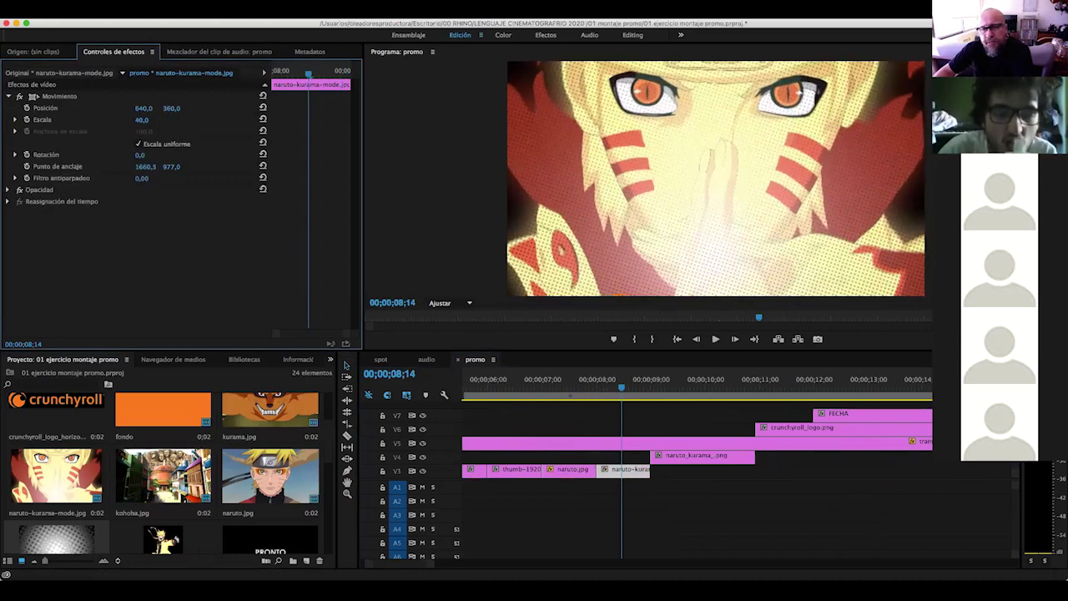
Scale the naruto_kurama_.png cutout to 75 and lower it to position 640, 455
click(630, 392)
click(661, 387)
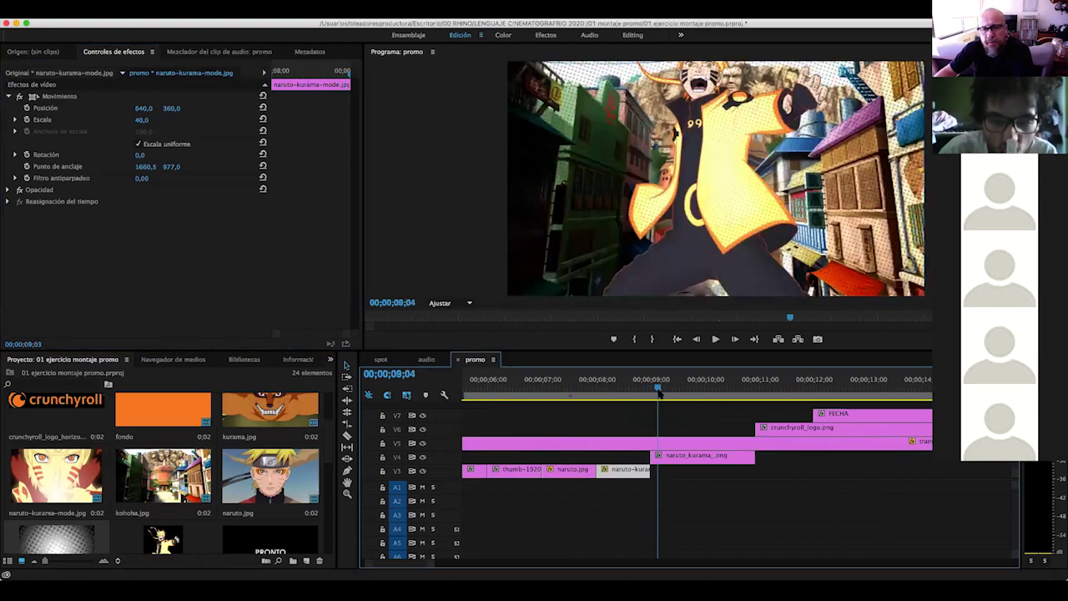
click(697, 454)
click(698, 447)
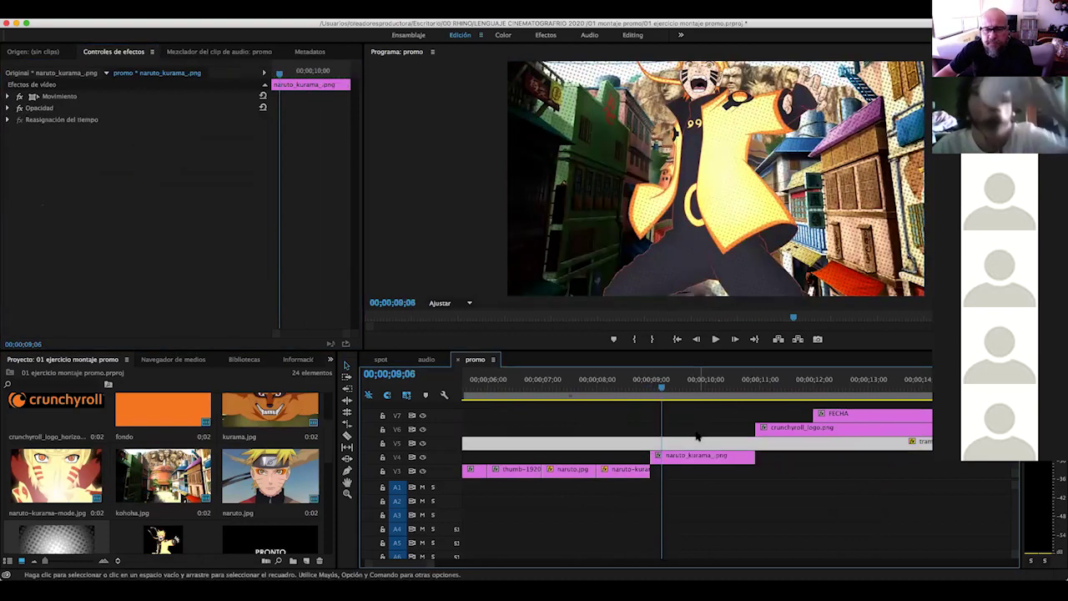
scroll(699, 438, up, 2)
click(694, 428)
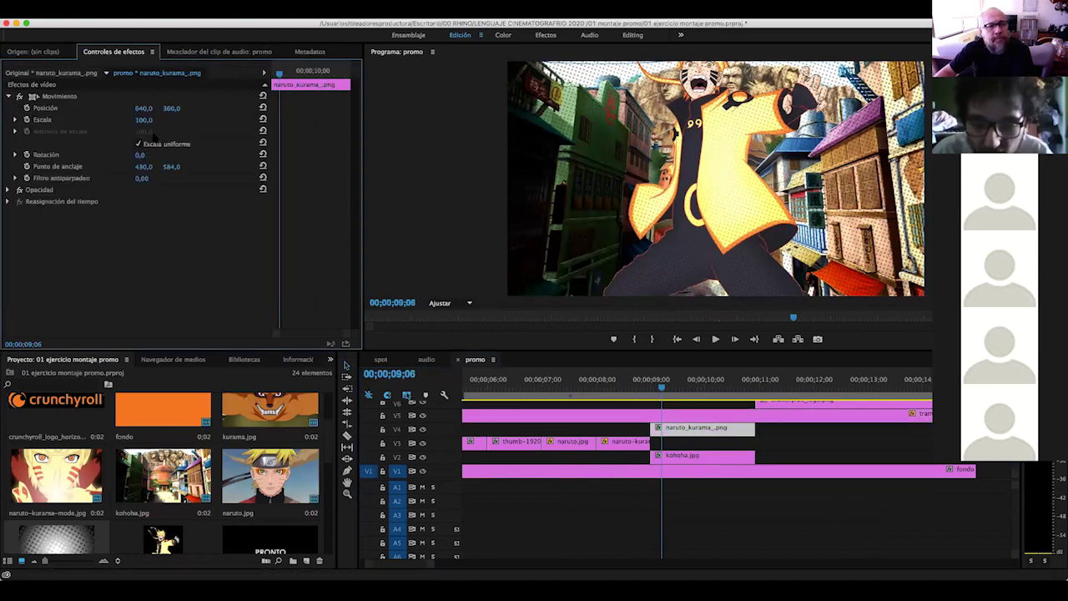
drag(144, 121, 124, 121)
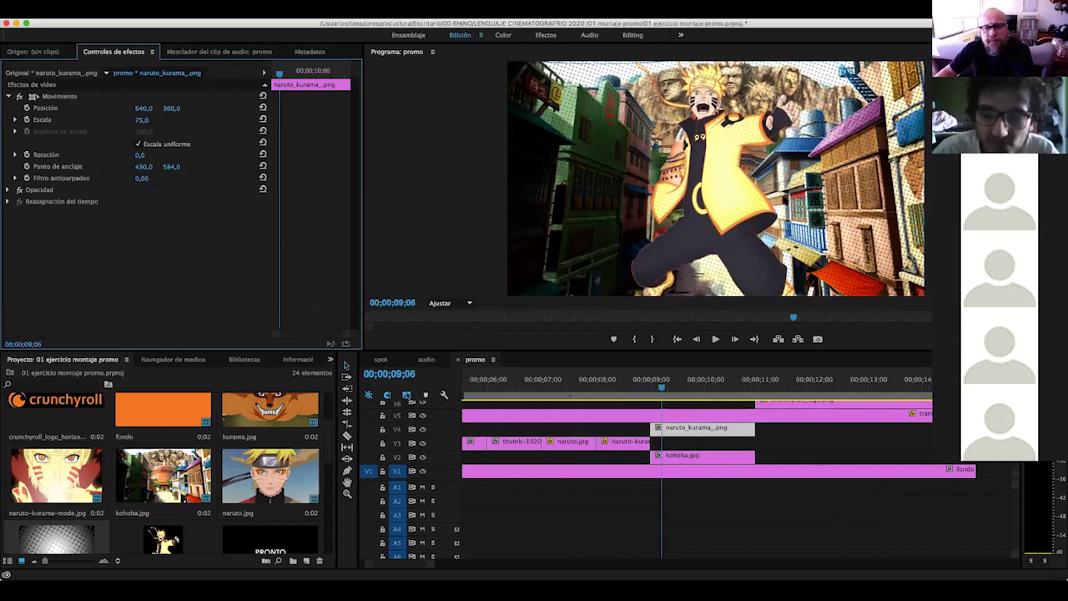
drag(171, 107, 251, 107)
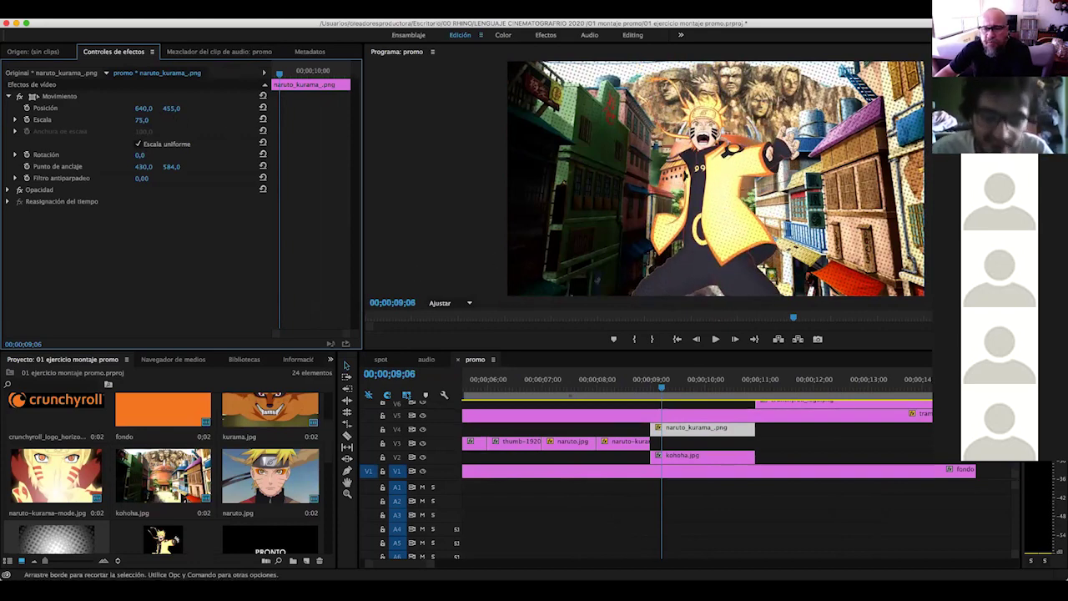
Select the crunchyroll_logo clip and show its Movimiento properties
drag(700, 388, 809, 395)
click(825, 404)
click(8, 95)
Scale the Crunchyroll logo to 31 and review the promo playback
mouse_move(143, 120)
mouse_down()
mouse_move(90, 119)
mouse_move(134, 119)
mouse_up()
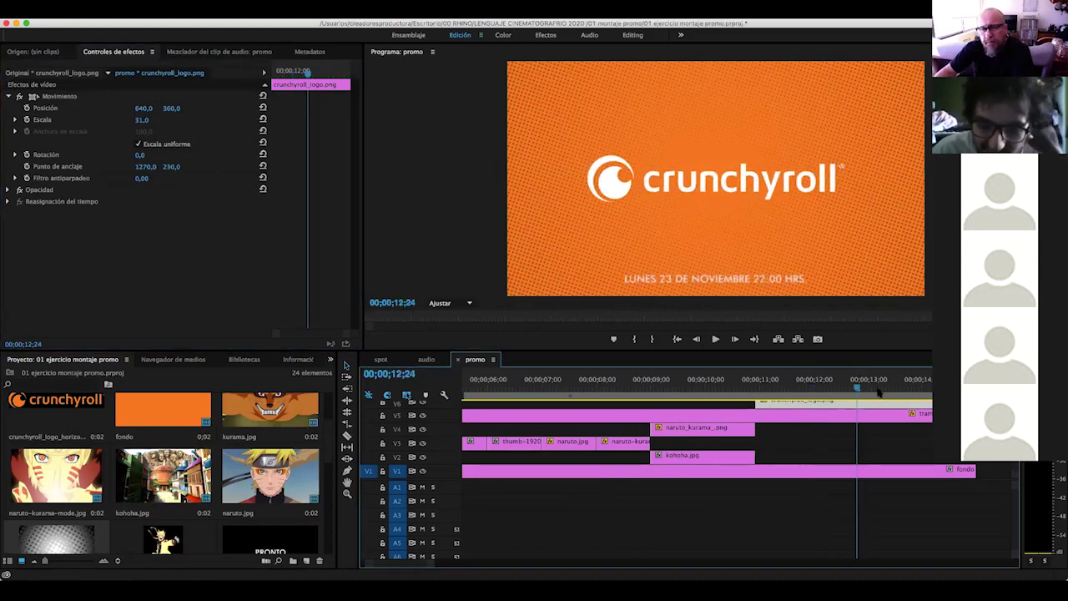
click(802, 389)
key(space)
mouse_move(903, 402)
mouse_down()
mouse_move(578, 397)
mouse_move(740, 406)
mouse_up()
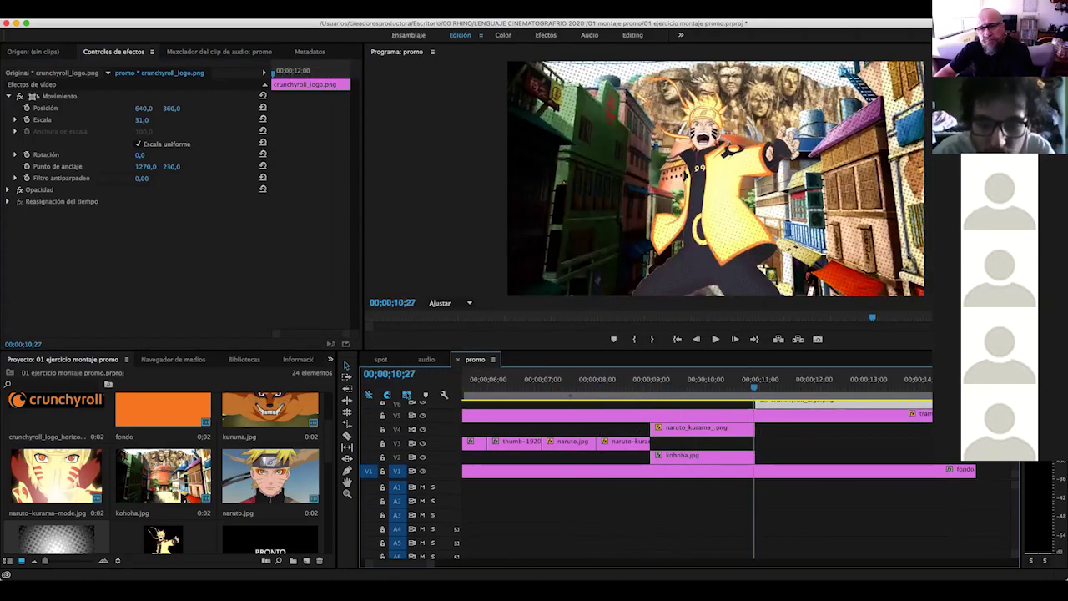
scroll(613, 413, up, 5)
mouse_move(503, 391)
mouse_down()
mouse_move(935, 394)
mouse_move(794, 399)
mouse_up()
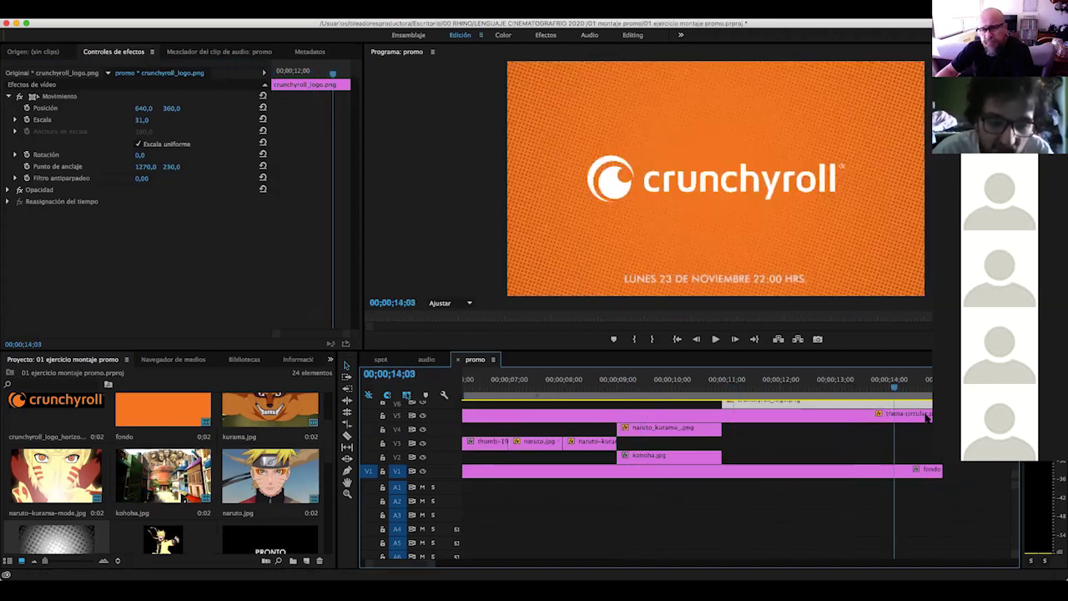
mouse_move(794, 399)
mouse_down()
mouse_move(940, 394)
mouse_move(708, 389)
mouse_up()
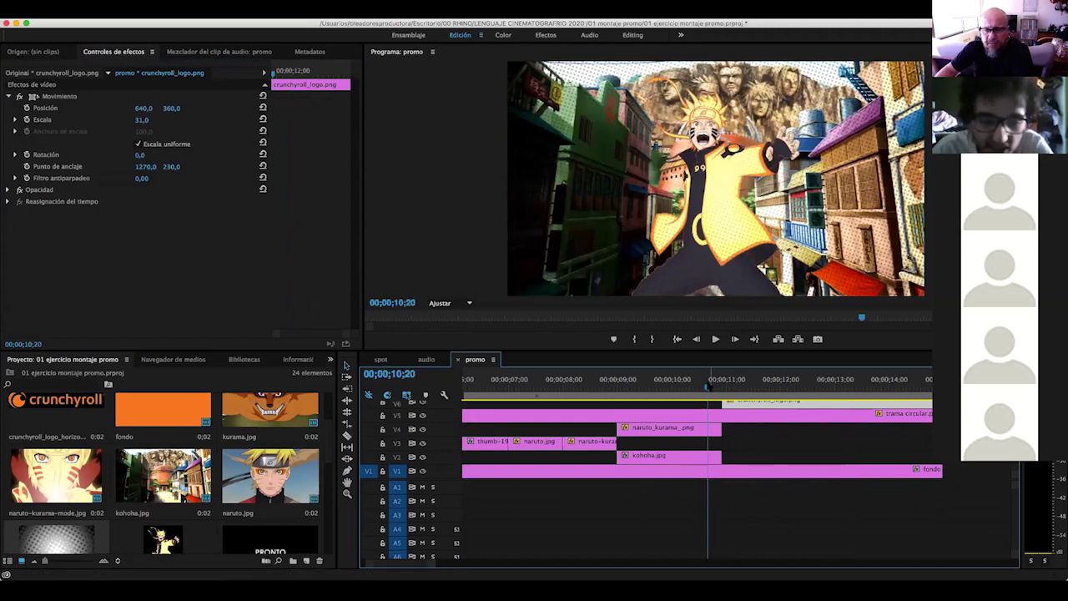
Extend the naruto_kurama_.png, kohoha.jpg and top clips to end at 00;00;12;00
drag(710, 389, 781, 407)
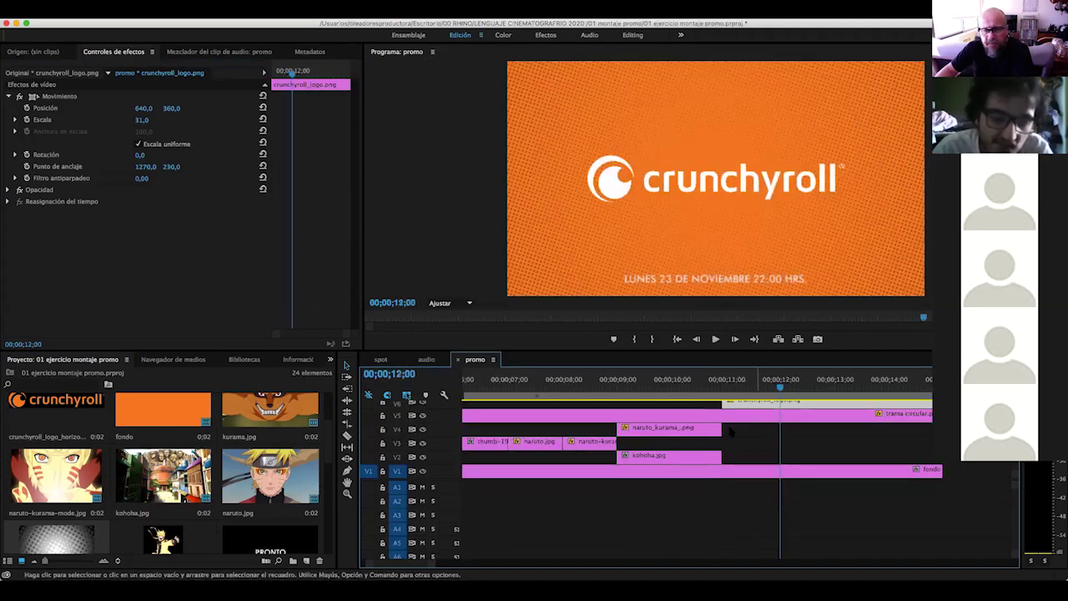
drag(721, 428, 780, 428)
mouse_move(721, 456)
mouse_down()
mouse_move(777, 457)
mouse_move(777, 470)
mouse_up()
drag(721, 401, 780, 417)
mouse_move(734, 385)
mouse_down()
mouse_move(664, 386)
mouse_move(742, 426)
mouse_move(828, 440)
mouse_move(774, 449)
mouse_up()
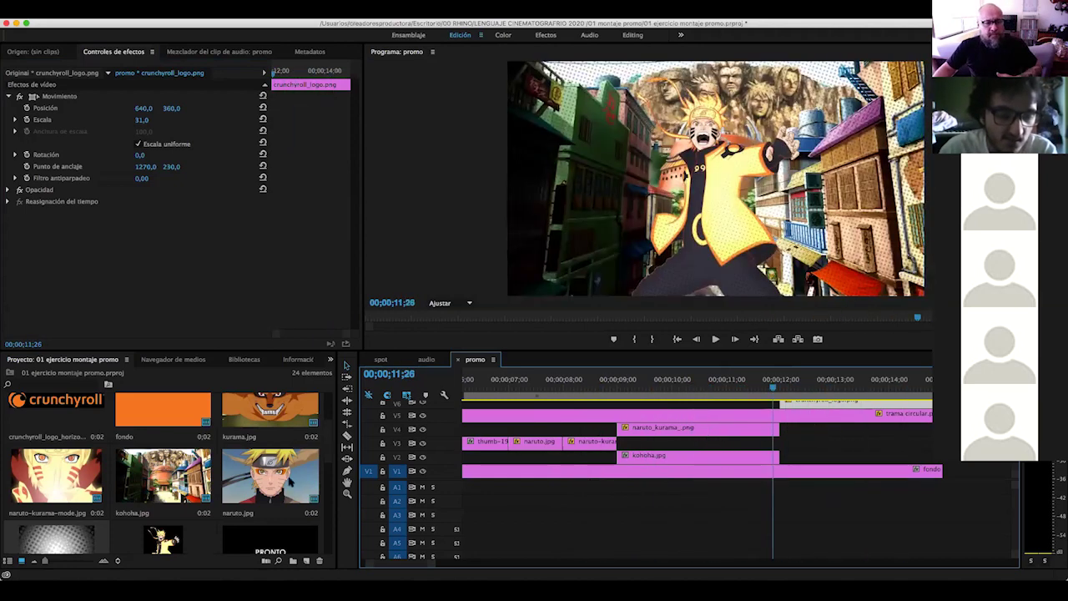
mouse_move(326, 440)
mouse_down()
mouse_move(329, 546)
mouse_move(327, 392)
mouse_up()
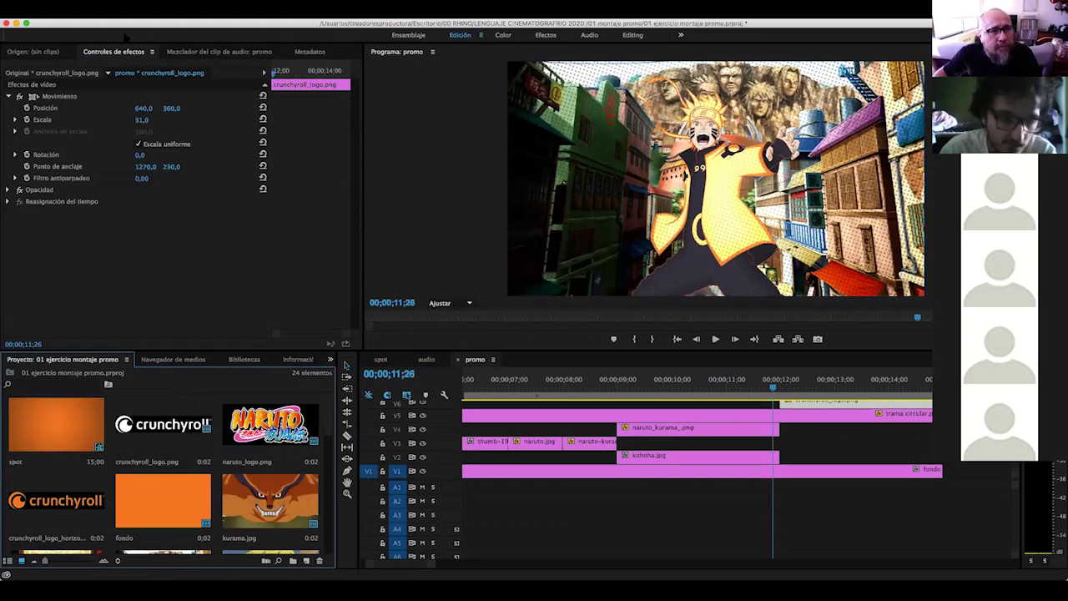
Import naruto closer completo.mp3 and place it on A1 at the sequence start
click(117, 9)
click(134, 255)
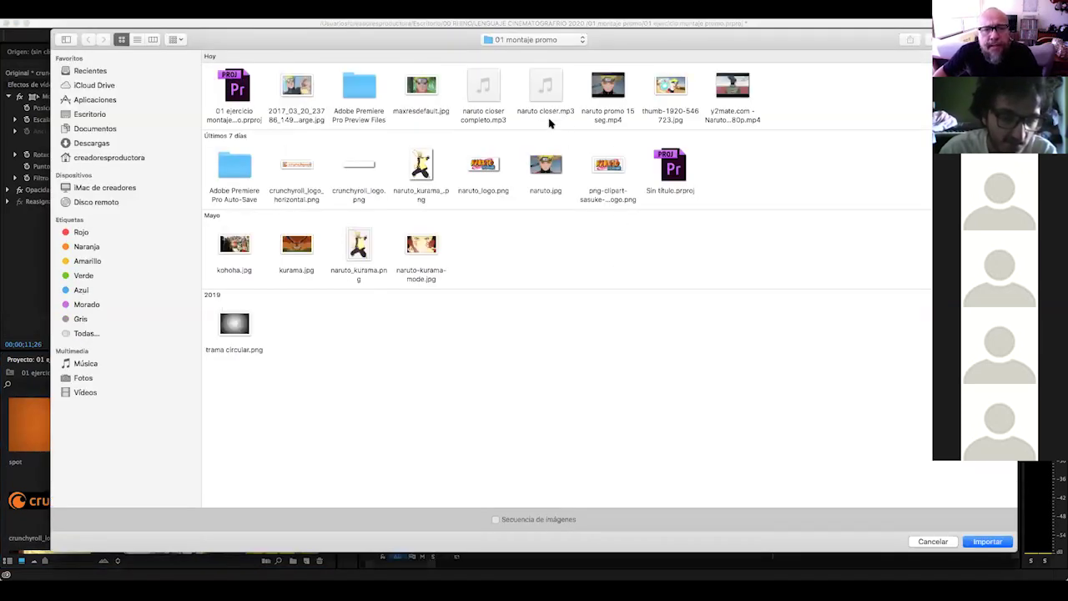
double_click(488, 117)
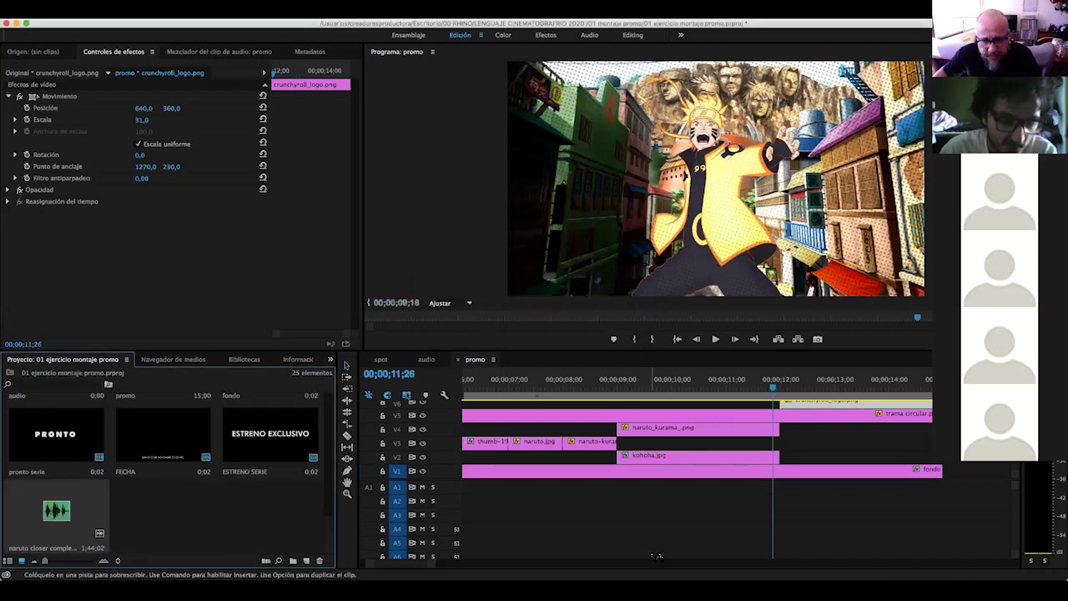
scroll(455, 494, up, 2)
scroll(455, 494, up, 4)
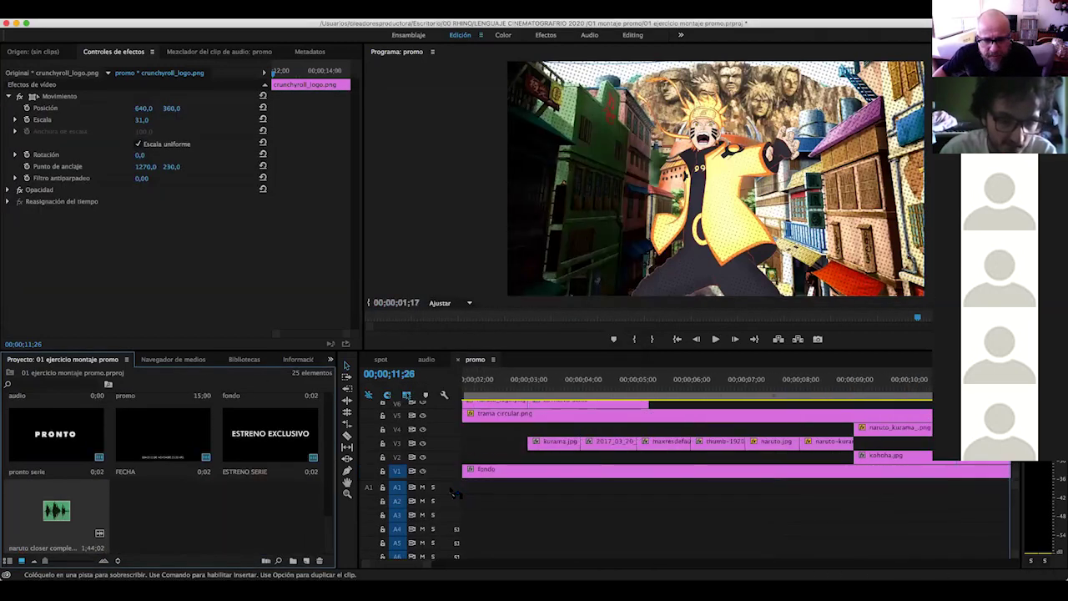
drag(455, 493, 457, 491)
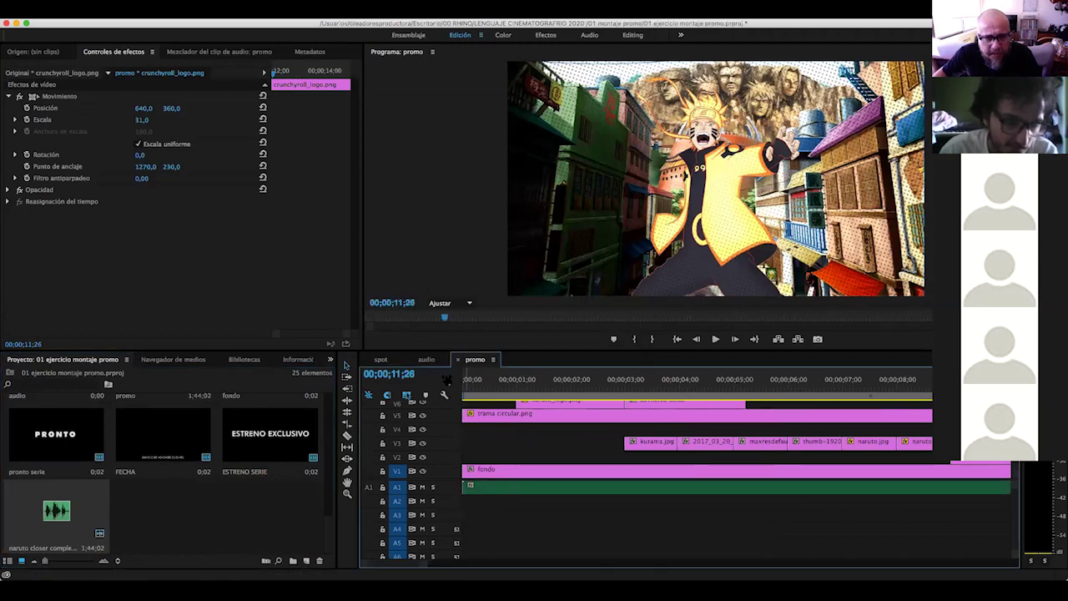
Expand all timeline tracks and play the opening with the music
click(444, 395)
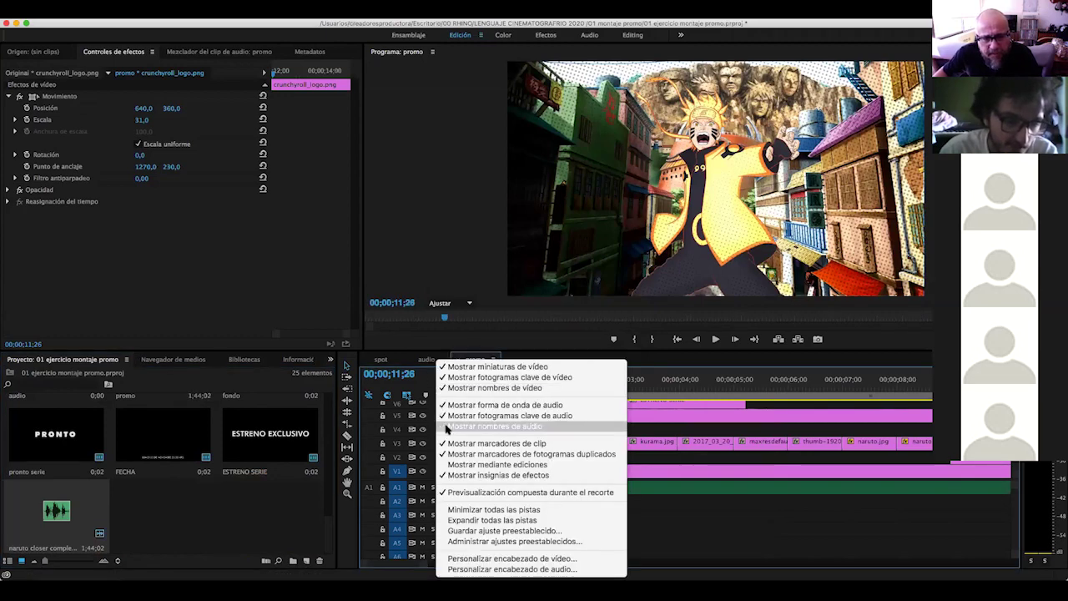
click(513, 521)
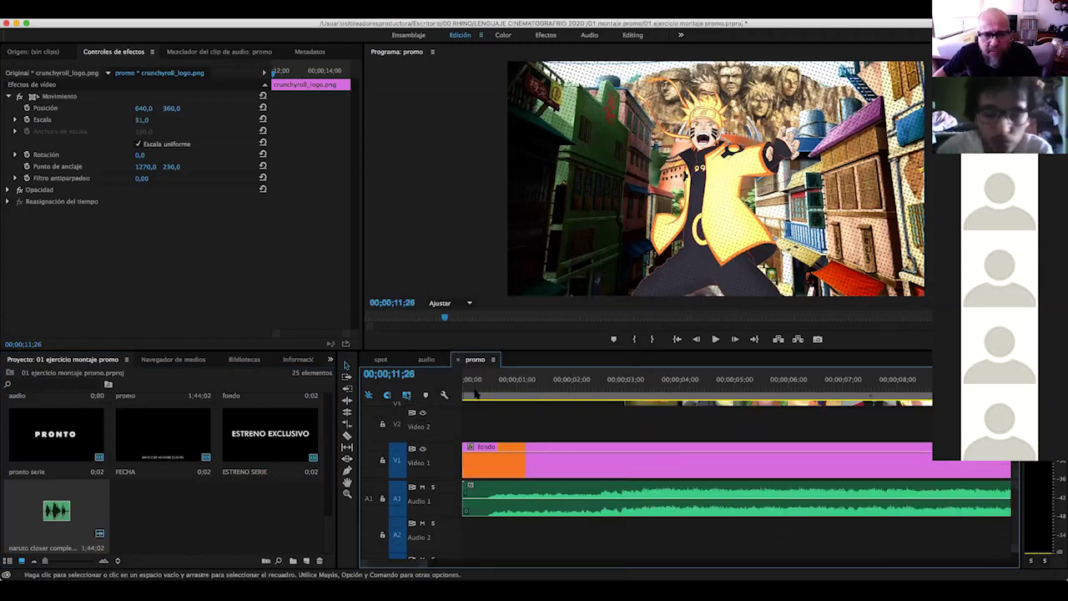
click(474, 394)
key(space)
drag(544, 391, 583, 392)
key(Home)
key(space)
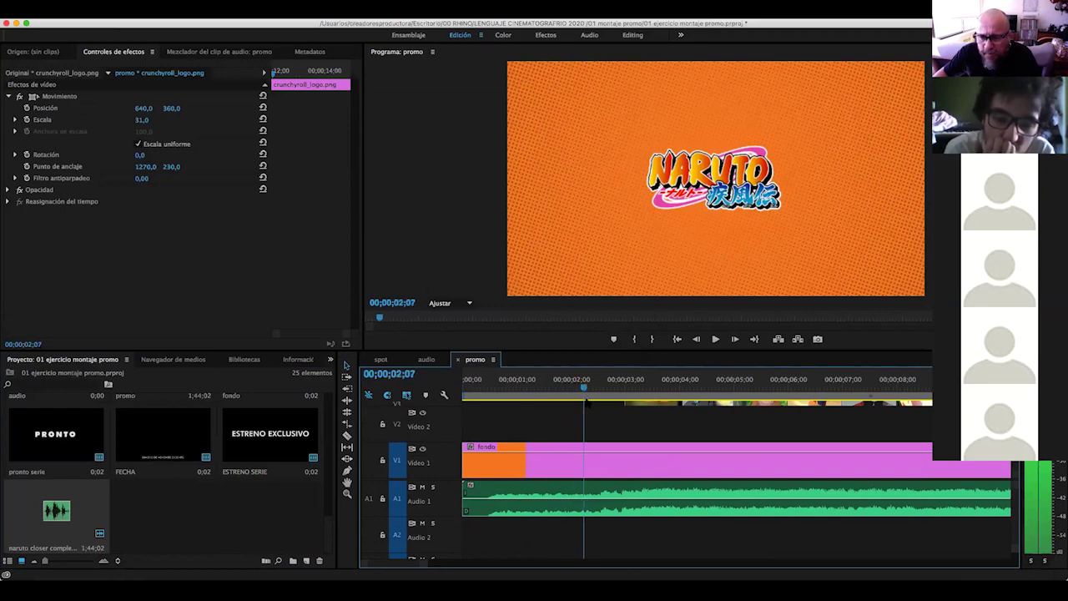
Trim about two seconds off the head of the music clip
drag(515, 405, 606, 414)
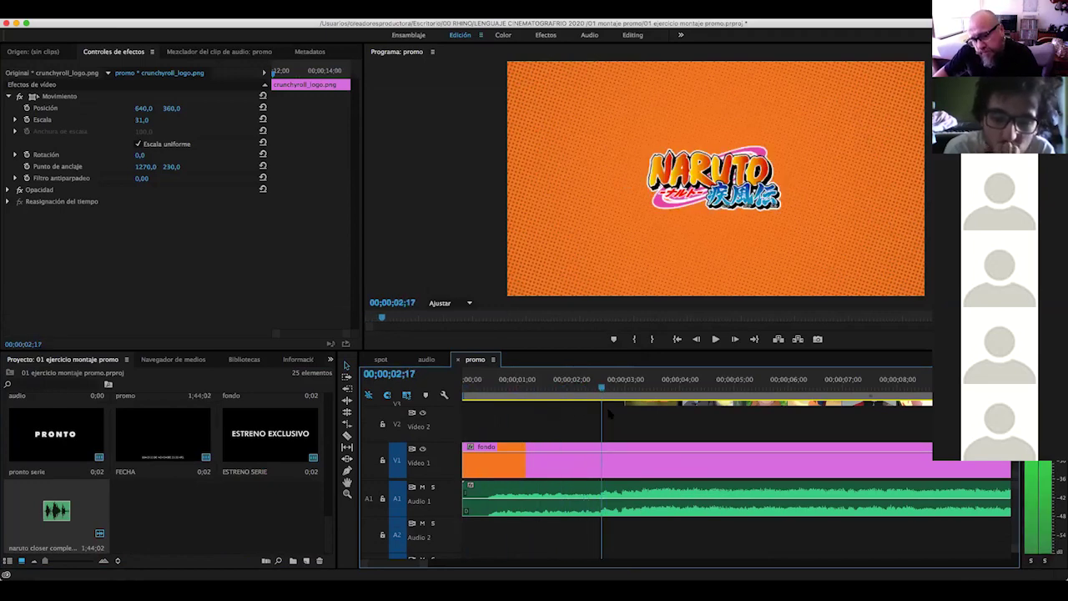
key(space)
key(space)
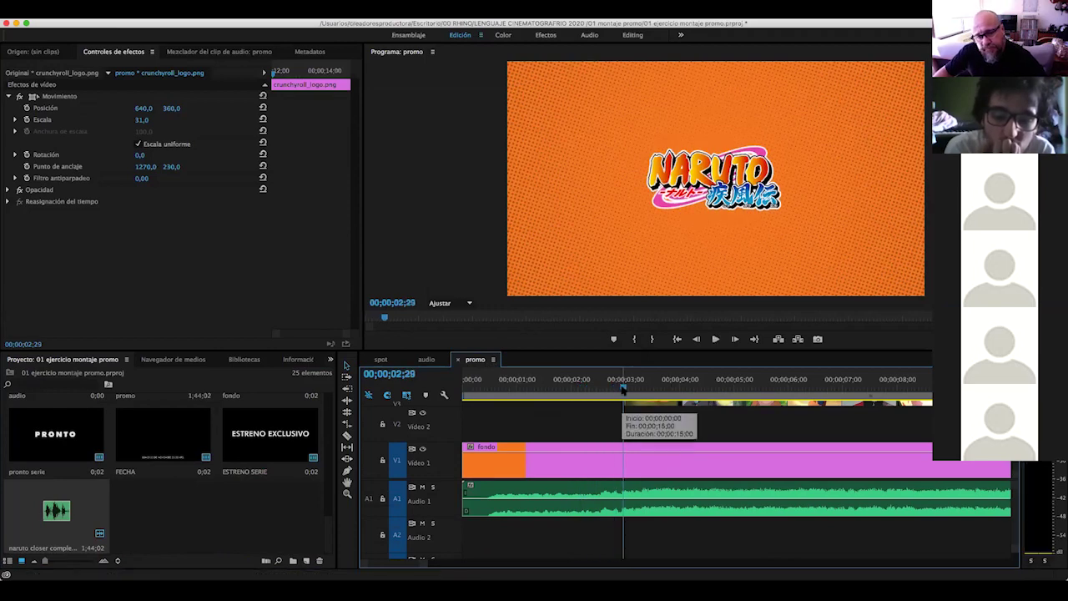
click(593, 406)
drag(598, 406, 562, 407)
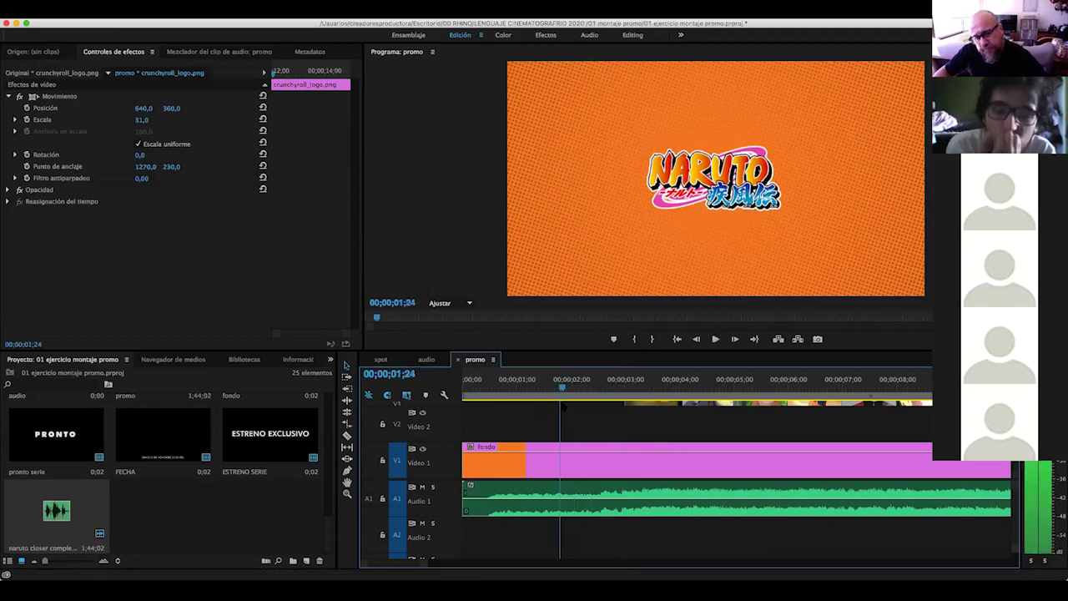
mouse_move(465, 492)
mouse_down()
mouse_move(574, 501)
mouse_move(464, 501)
mouse_up()
key(Home)
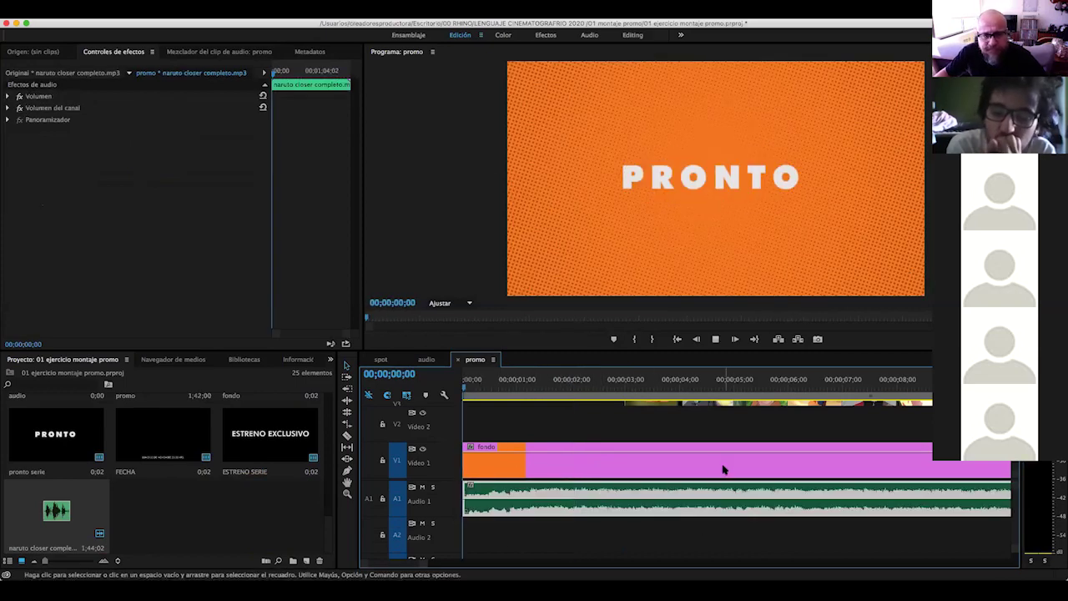
Play and scrub the first three seconds, stopping near 00;00;02;29
key(space)
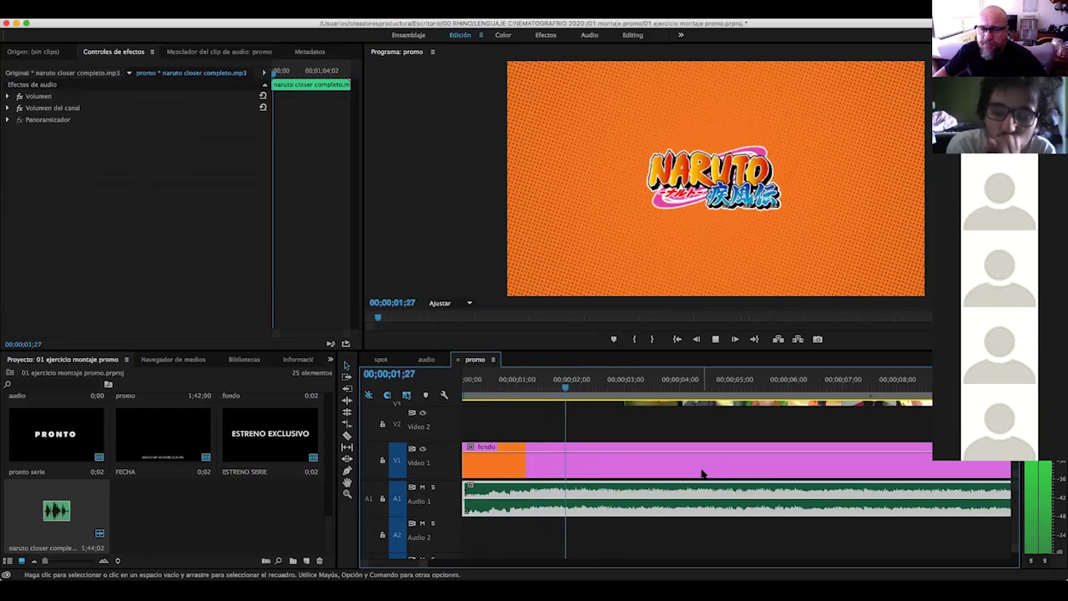
key(space)
key(Home)
drag(495, 390, 477, 405)
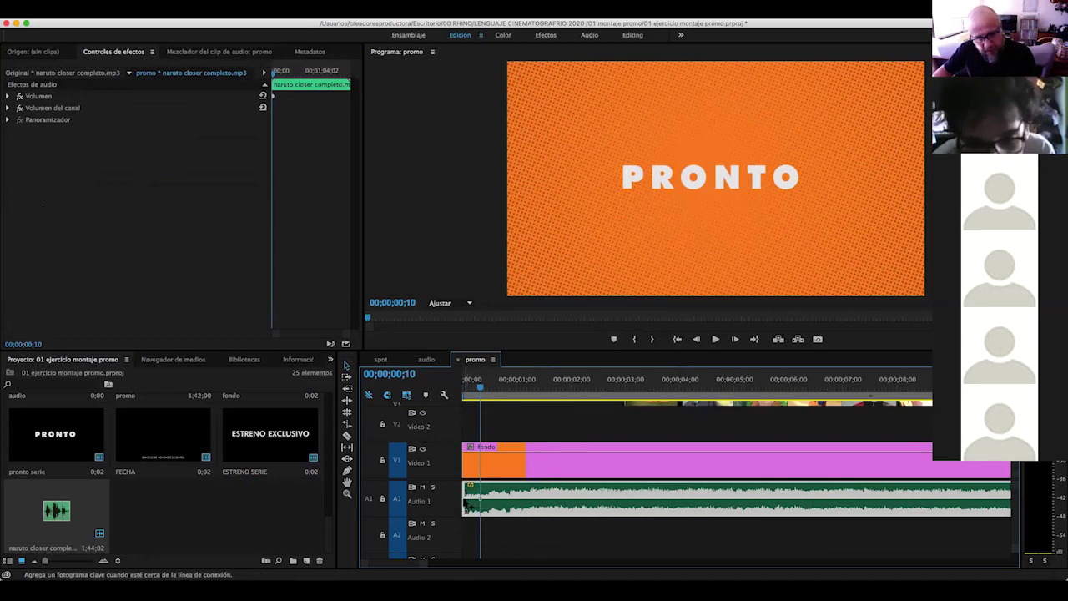
key(Home)
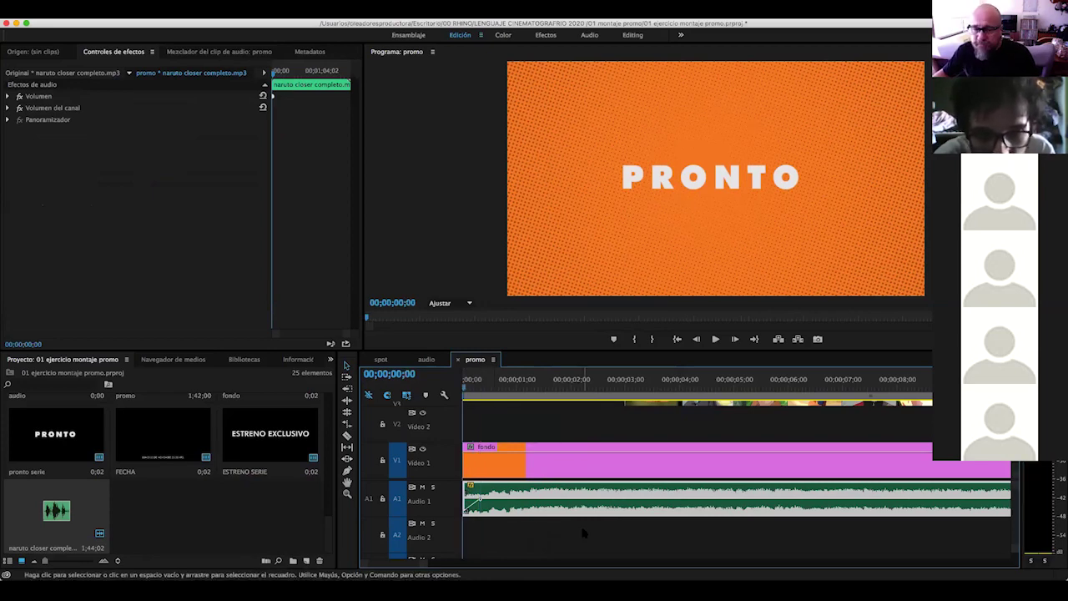
key(space)
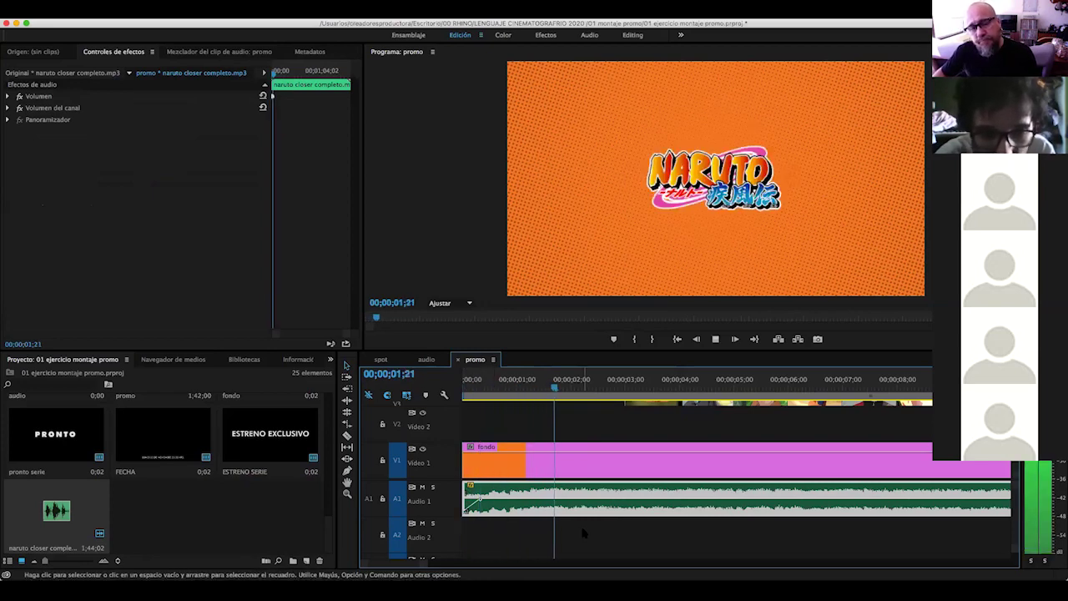
key(space)
scroll(680, 459, right, 3)
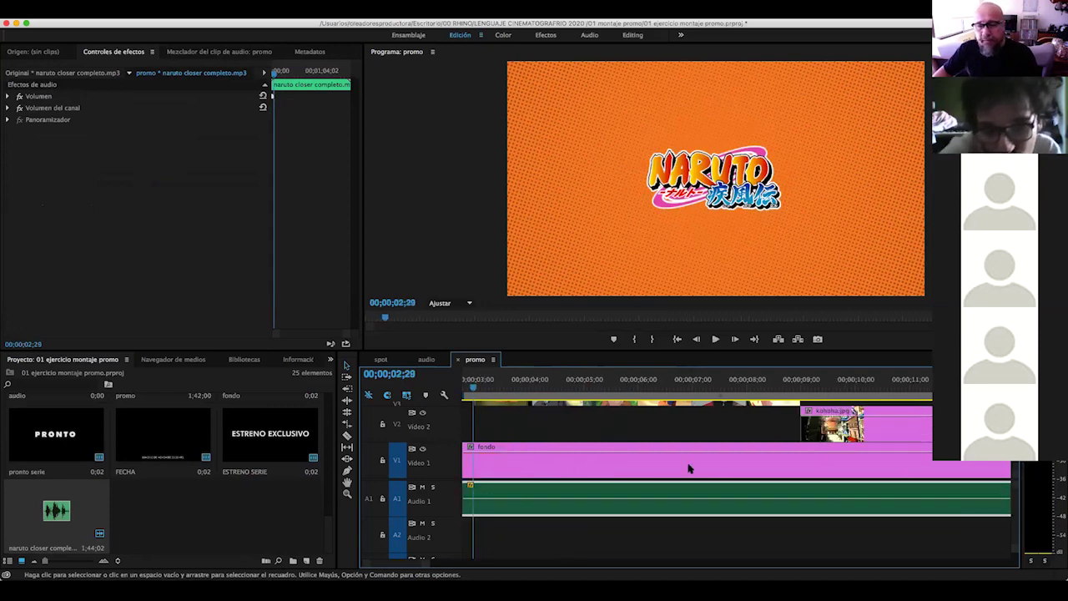
Razor-cut the A1 music where the fondo clip ends at 15 seconds
scroll(668, 471, right, 6)
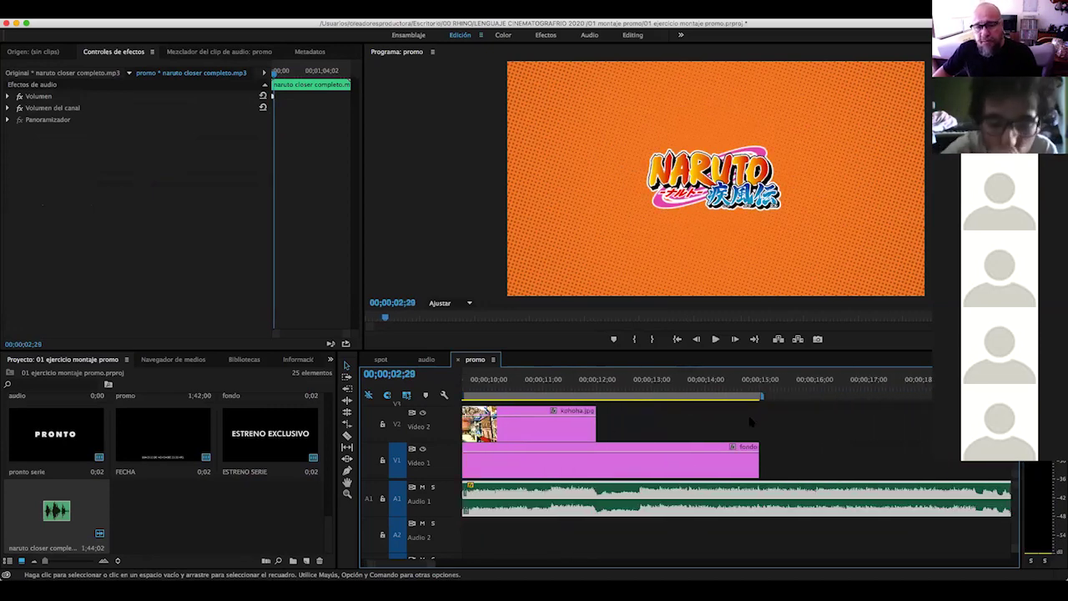
scroll(870, 484, left, 6)
scroll(871, 483, down, 2)
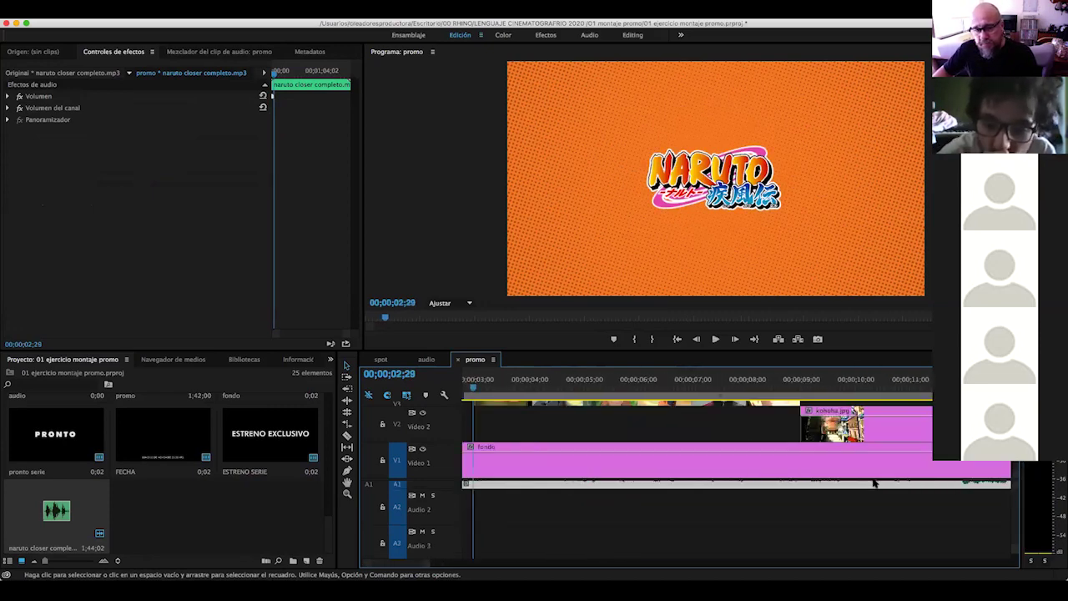
scroll(874, 483, right, 1)
scroll(873, 484, up, 2)
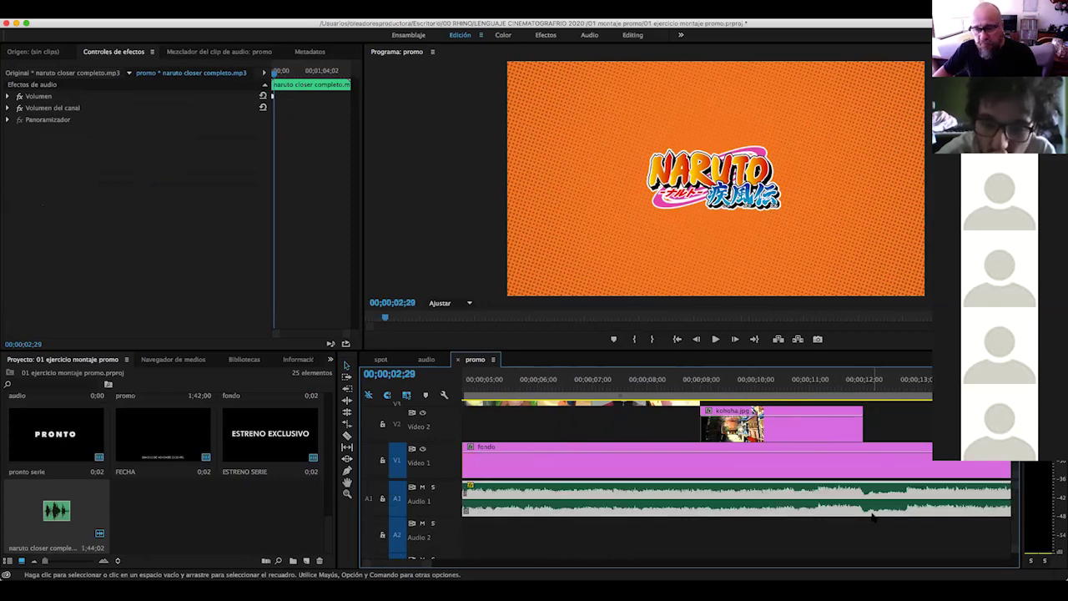
scroll(873, 513, right, 7)
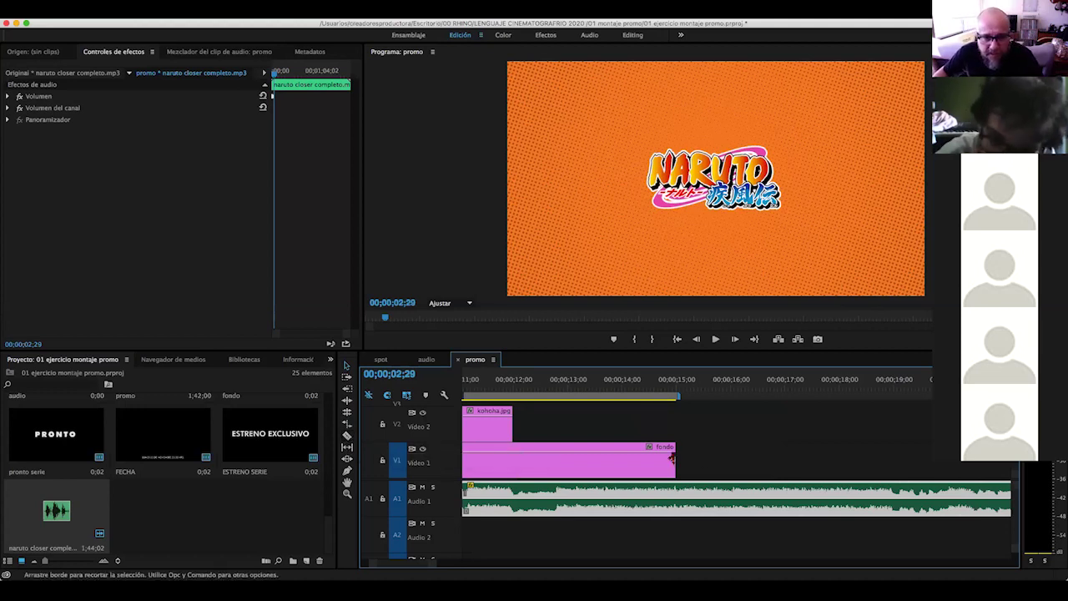
click(347, 434)
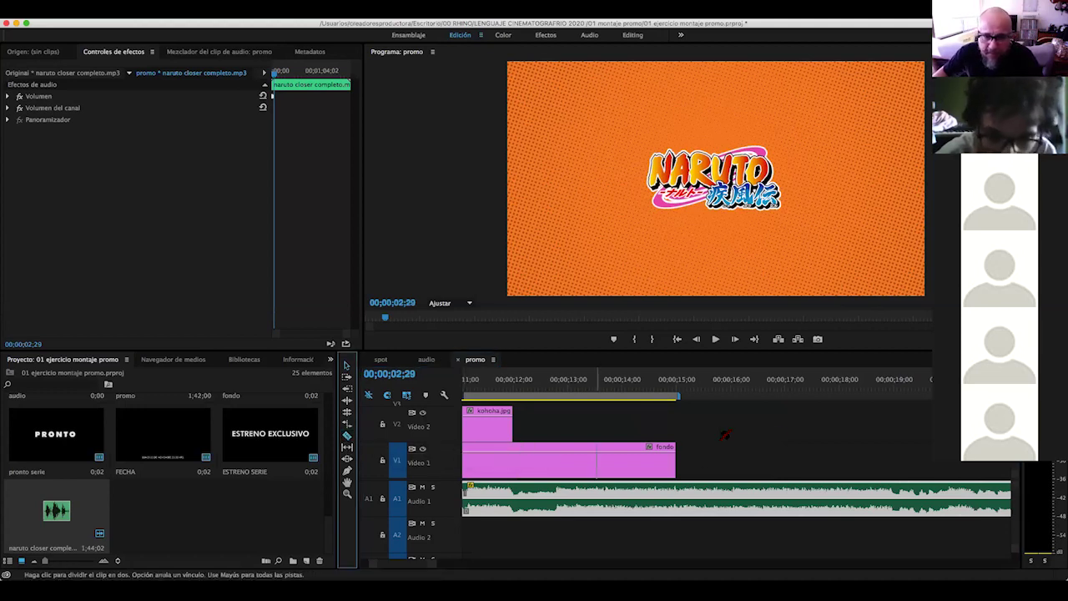
click(679, 493)
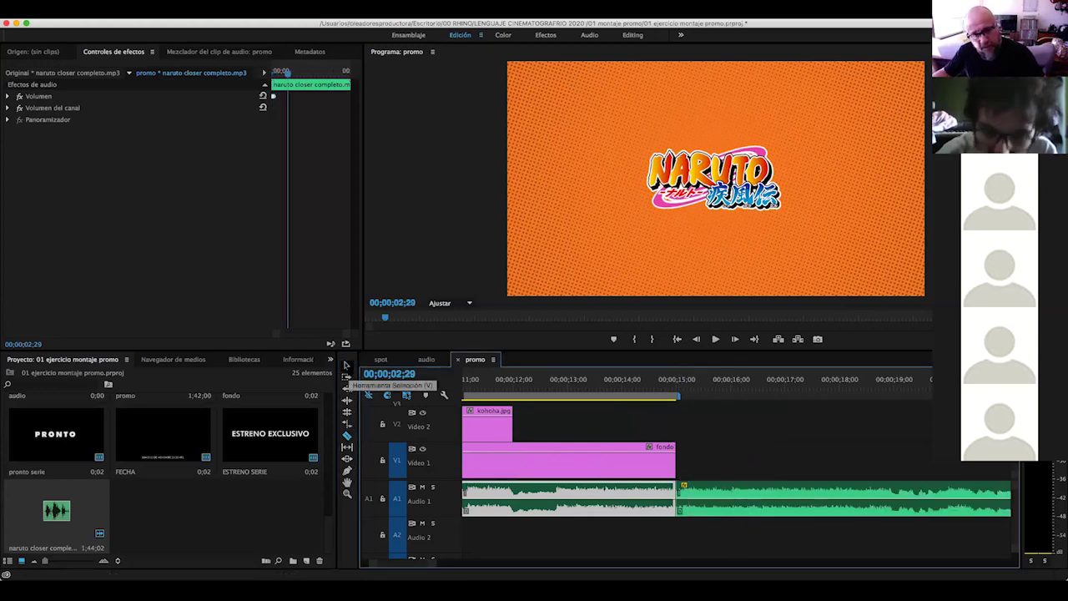
Delete the excess music after the cut and check the sequence end at 14;04
click(346, 365)
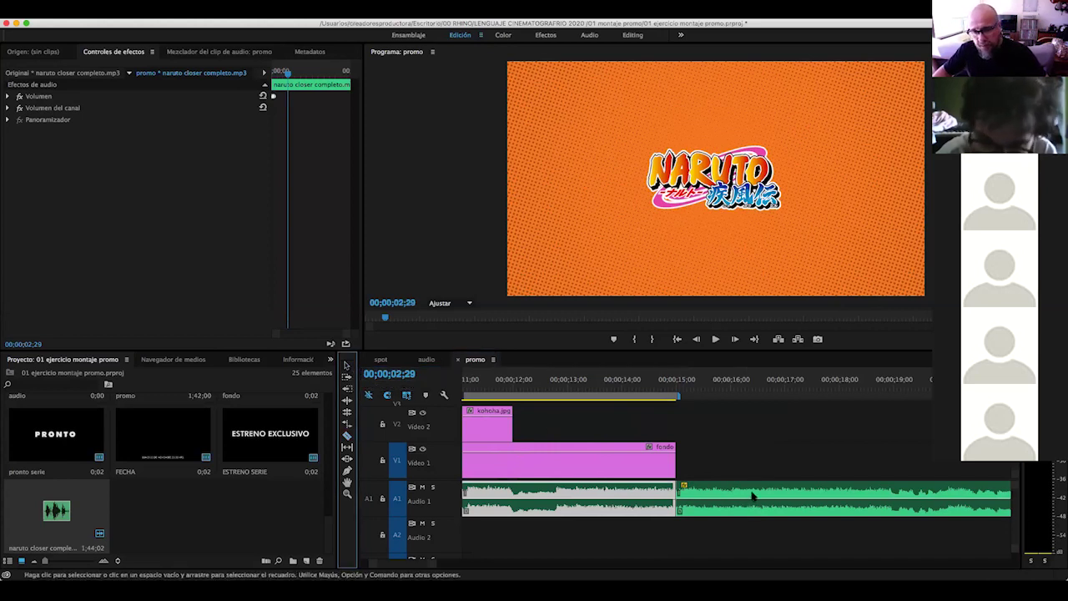
click(759, 496)
key(Delete)
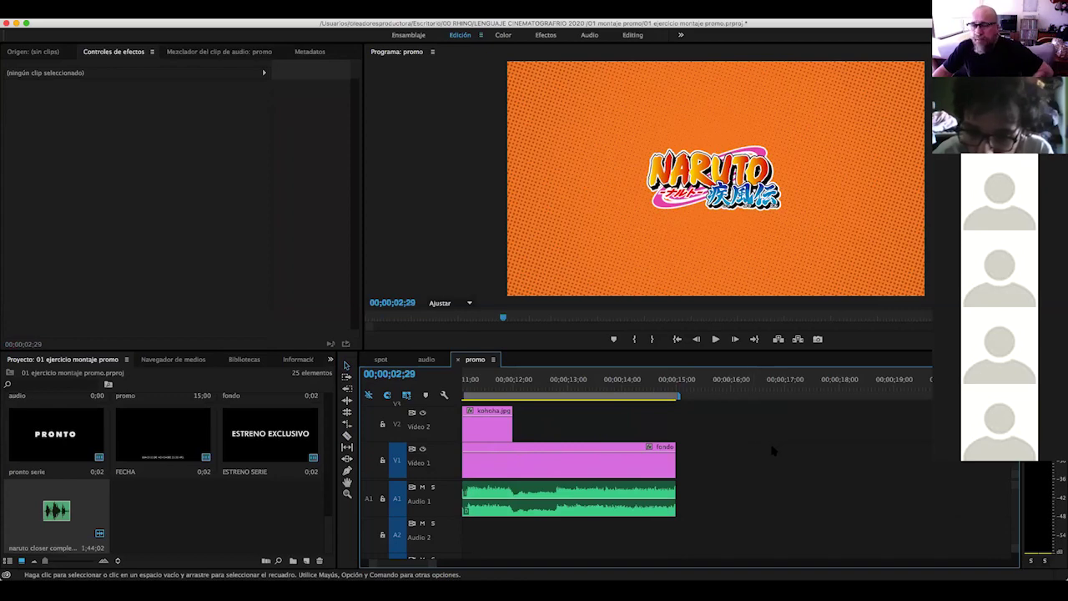
drag(639, 386, 678, 389)
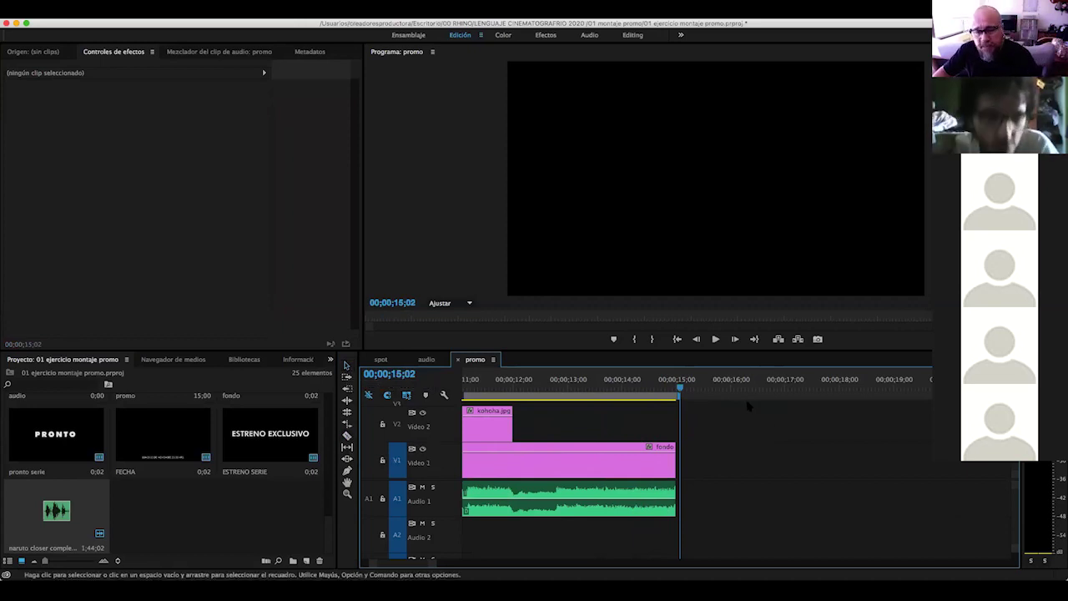
click(626, 390)
Fade the music out from 14;14 to the end and play it back
drag(632, 395, 646, 392)
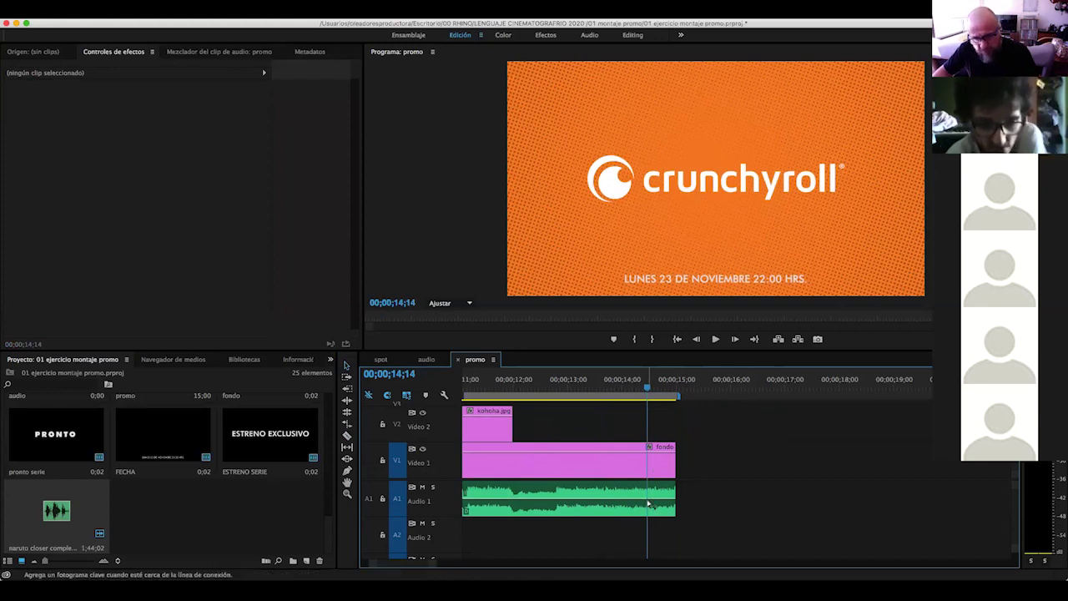
click(648, 503)
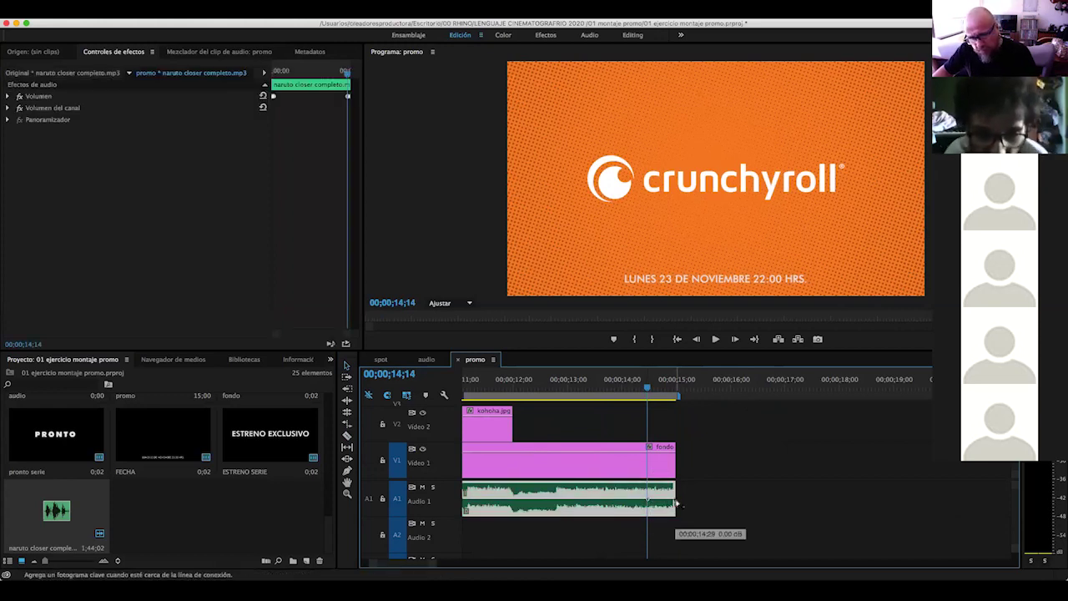
drag(674, 499, 674, 510)
key(space)
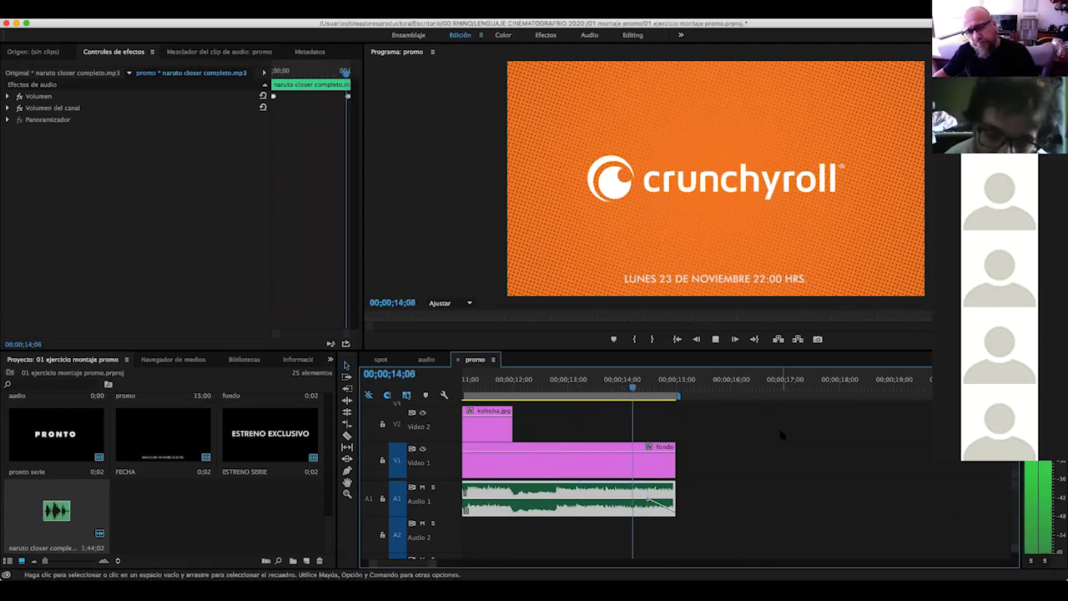
click(631, 390)
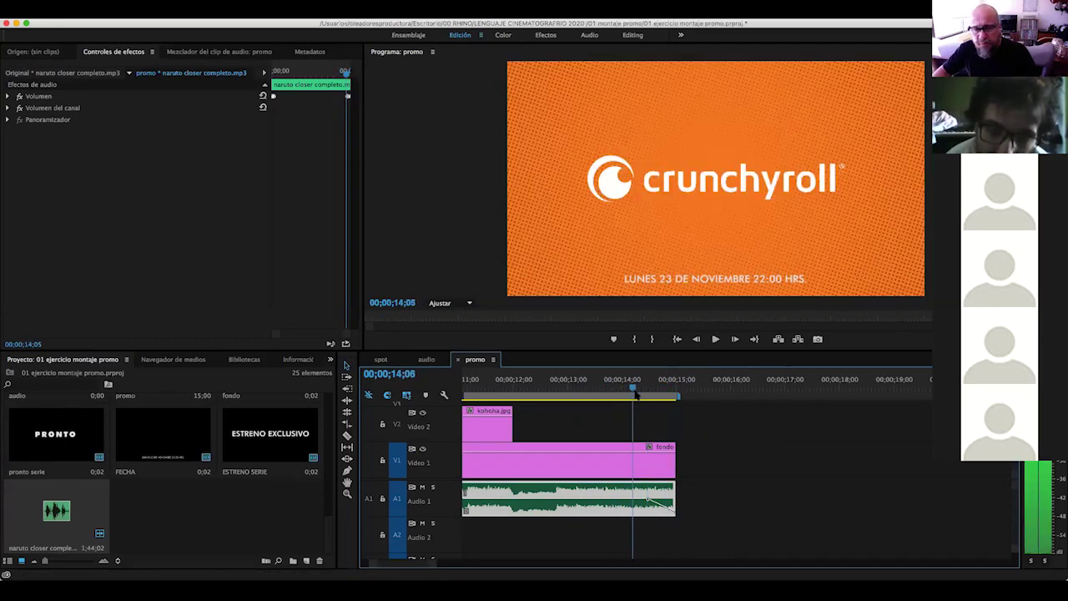
Mute the A1 music track and replay the promo from the start
scroll(736, 471, left, 5)
scroll(736, 471, left, 5)
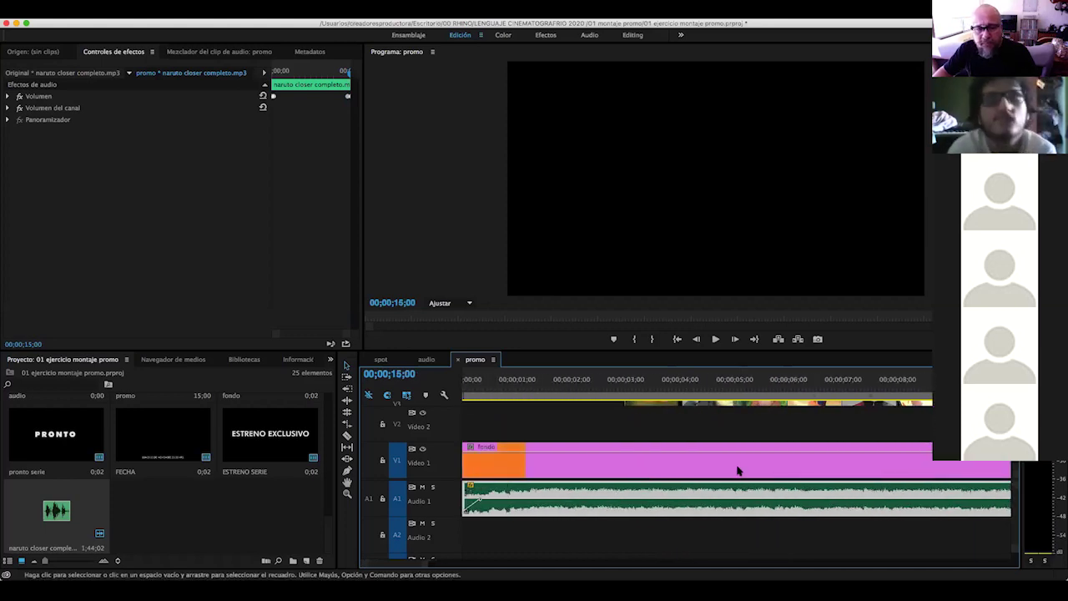
click(422, 486)
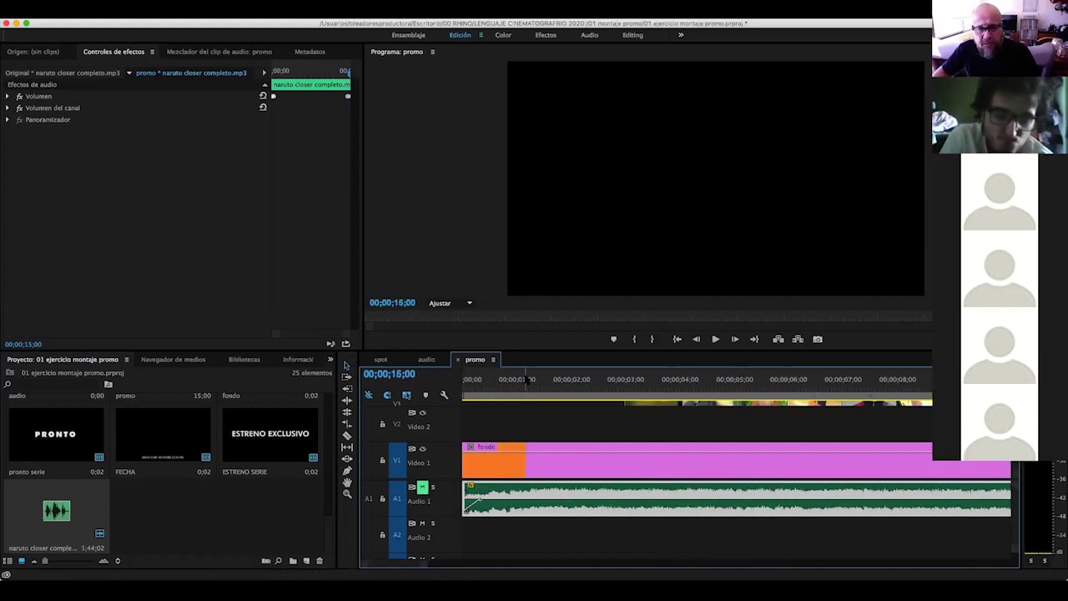
key(Home)
key(space)
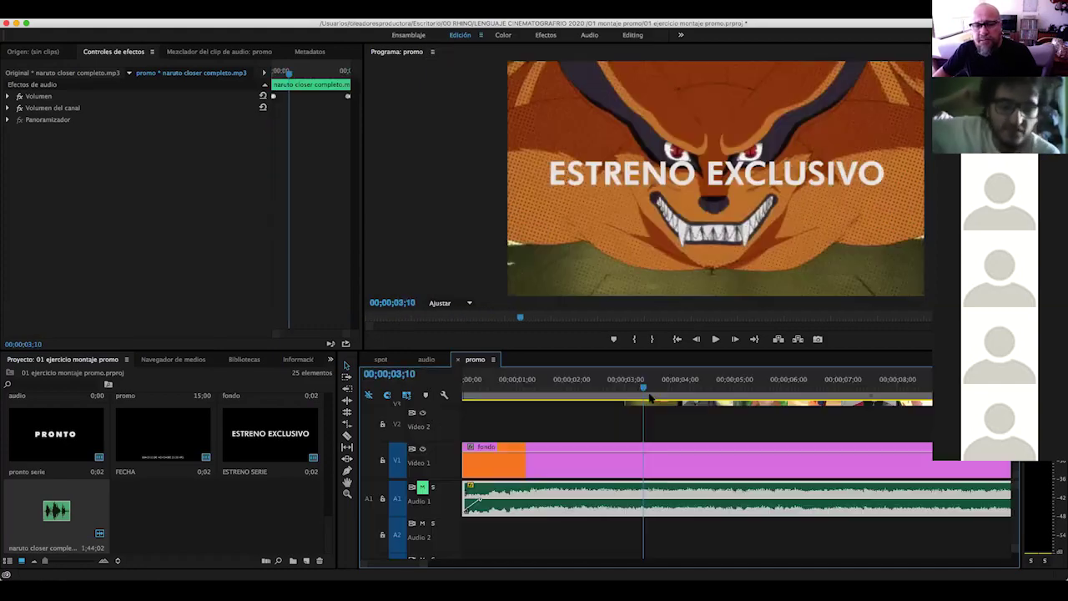
key(space)
key(Home)
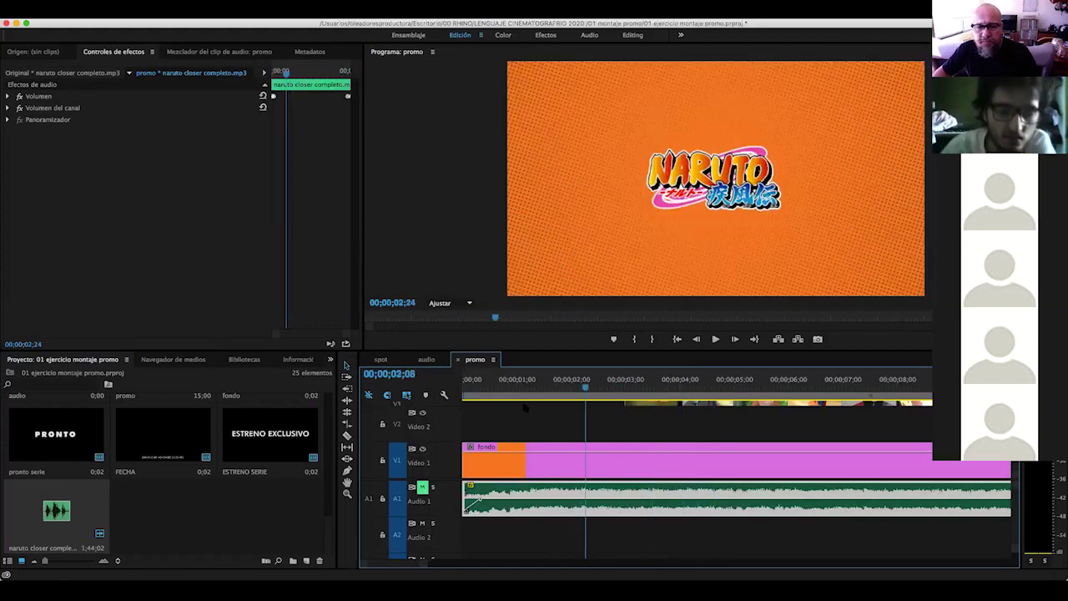
Shuttle forward and back through the promo with L and J, then select the pronto serie title
key(l)
key(l)
key(l)
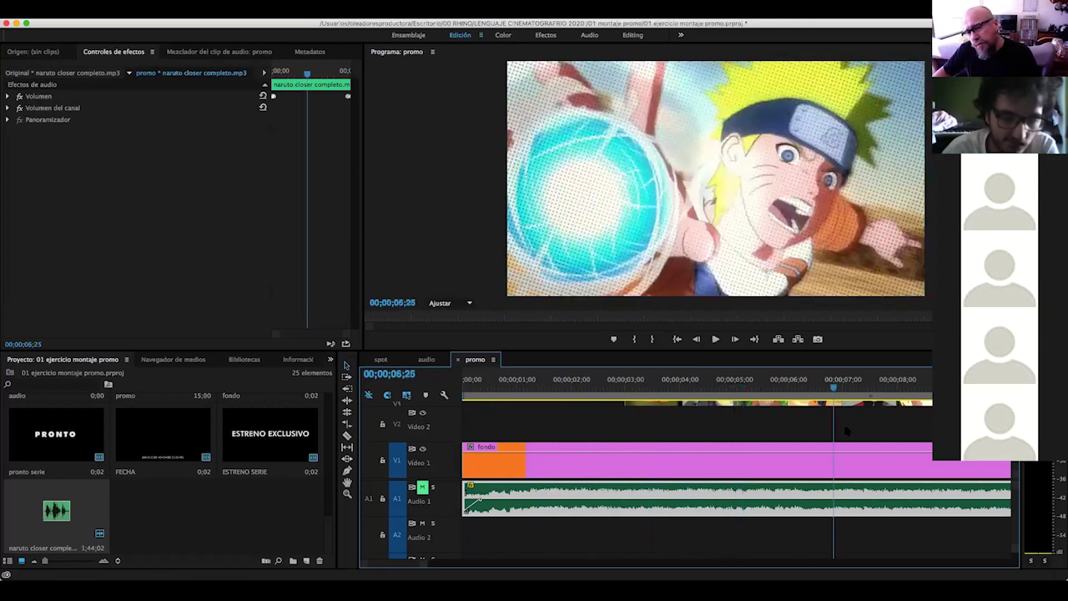
key(j)
key(j)
key(j)
key(space)
key(Home)
scroll(543, 425, up, 2)
scroll(542, 425, up, 2)
scroll(542, 425, up, 2)
click(492, 426)
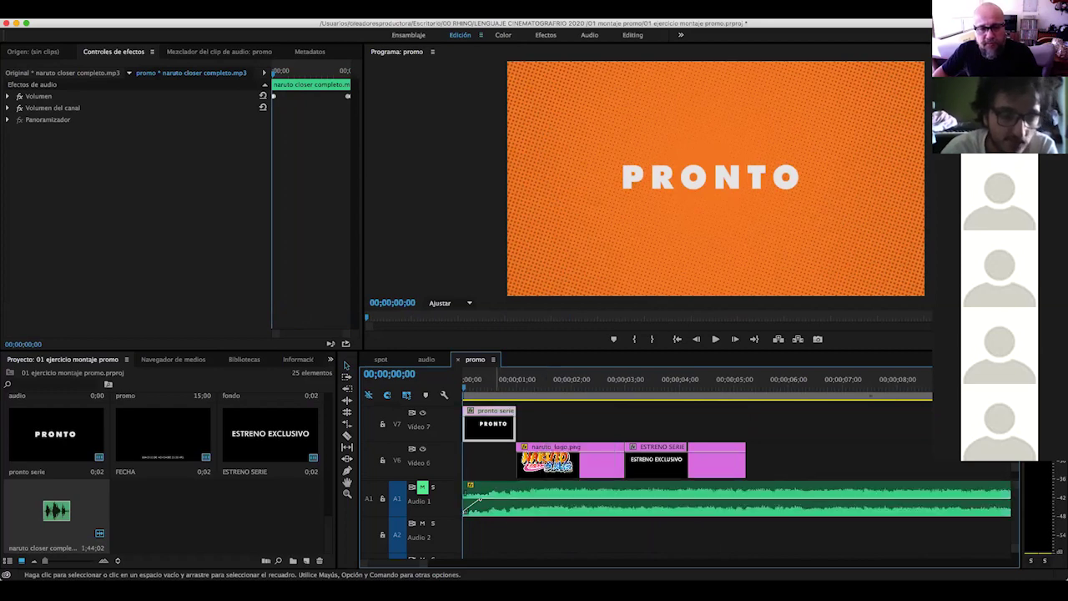
Scrub through the PRONTO title and show its Movimiento settings: scale 100, position 640, 360
mouse_move(468, 382)
mouse_down()
mouse_move(503, 386)
mouse_move(450, 381)
mouse_up()
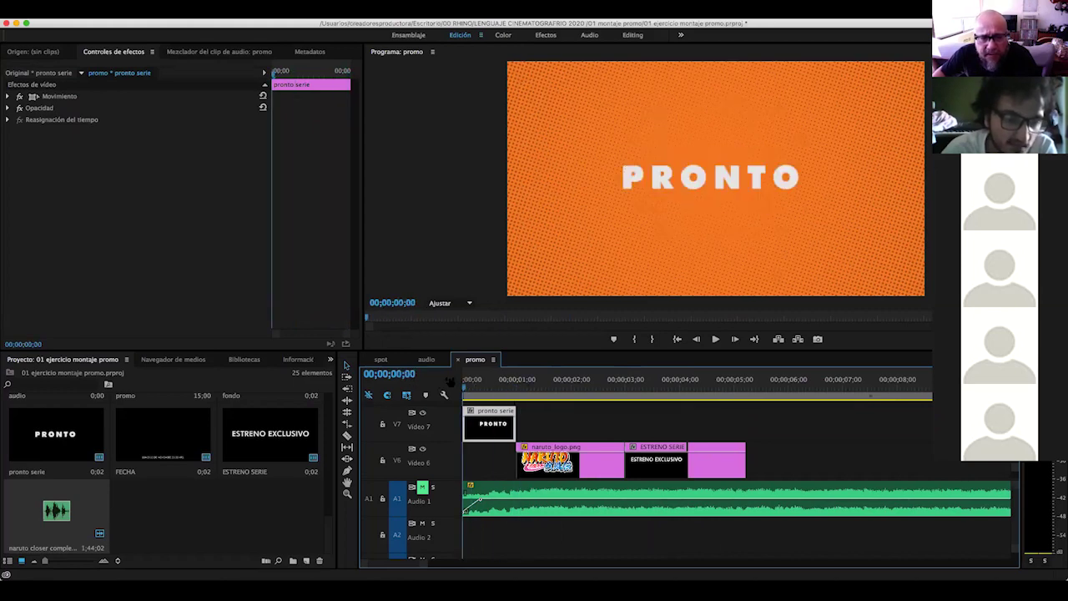
click(472, 384)
drag(480, 388, 497, 389)
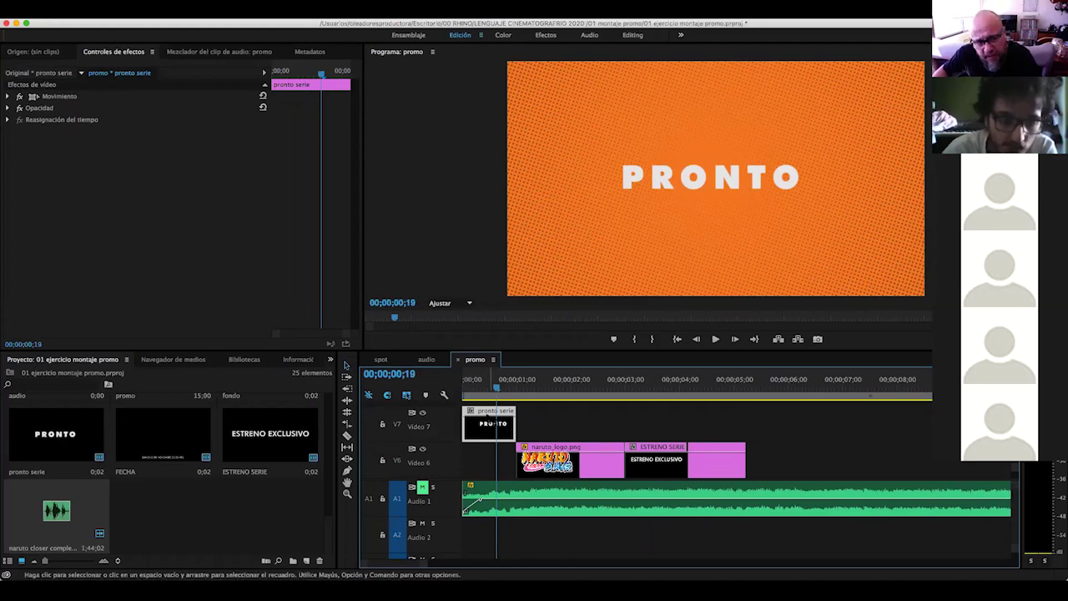
drag(498, 384, 463, 389)
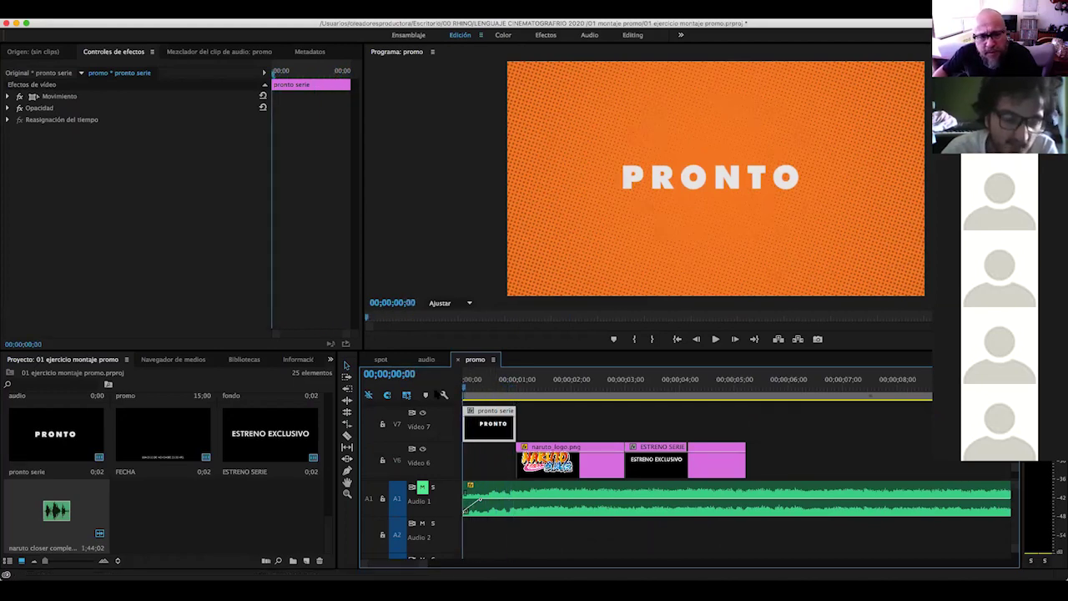
drag(464, 389, 465, 389)
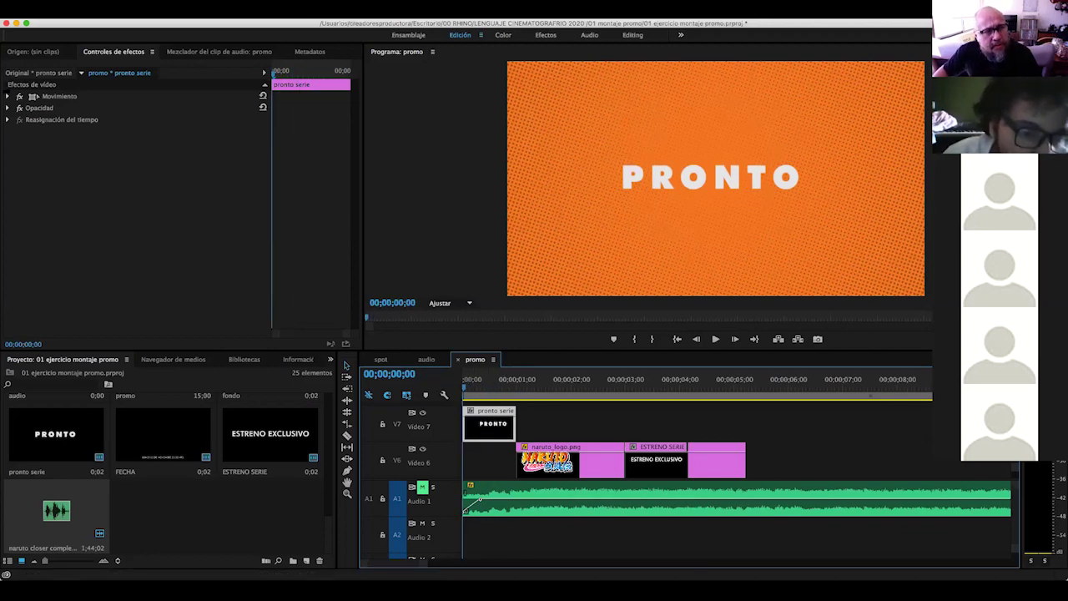
click(7, 96)
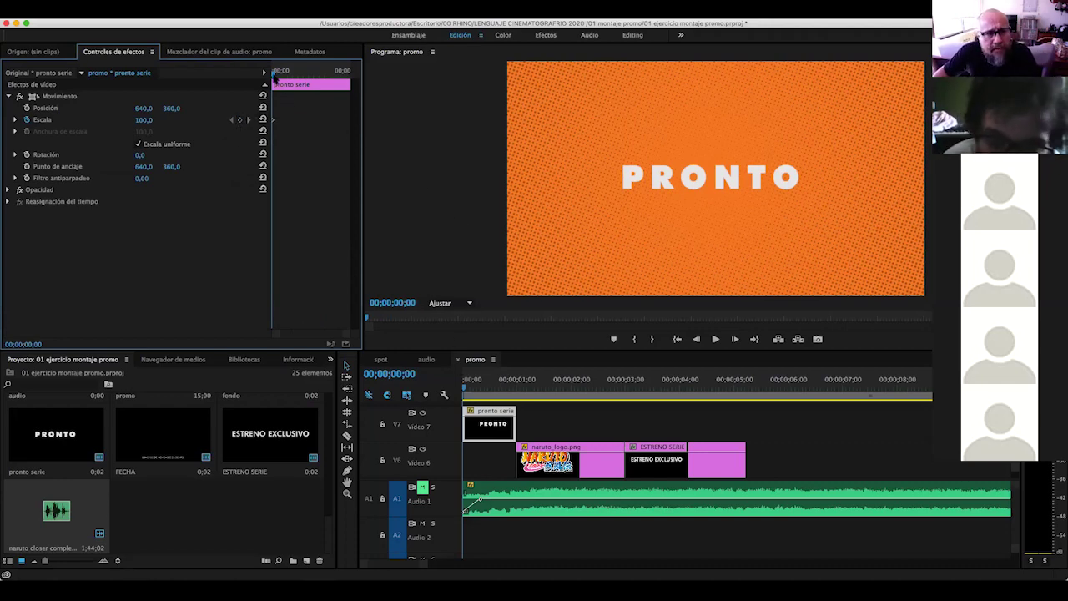
Keyframe the PRONTO title's Scale at 100 on frame 5 and 0 on frame 0
drag(274, 79, 289, 79)
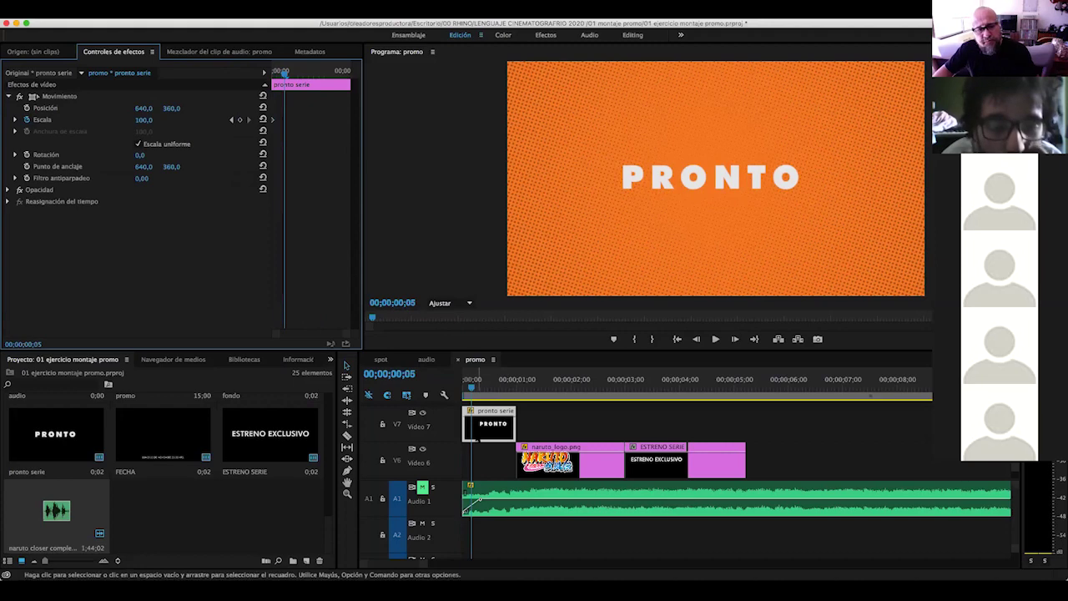
click(239, 119)
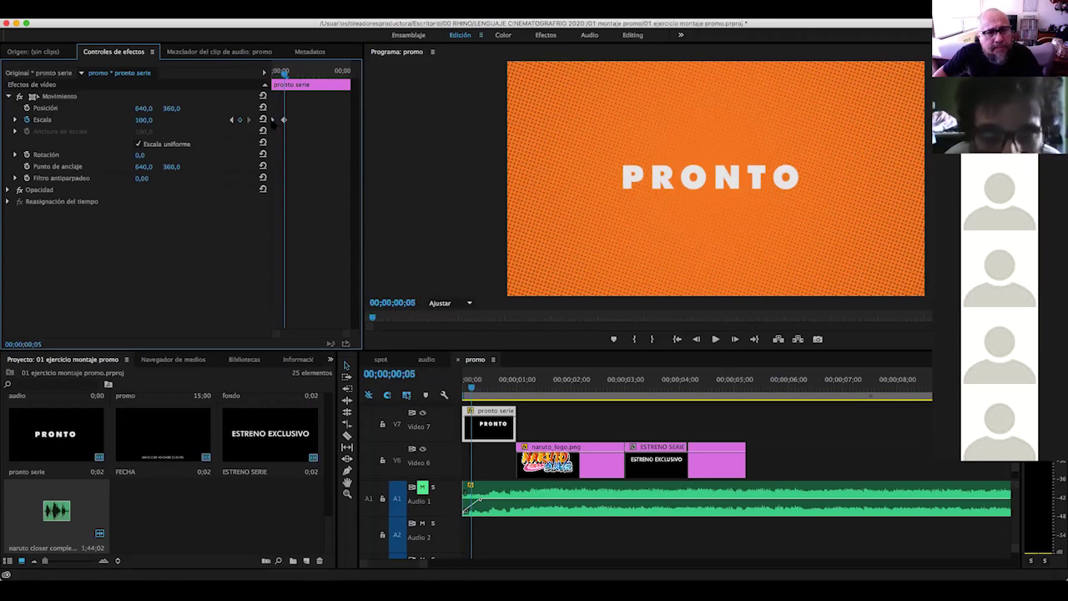
drag(284, 72, 264, 73)
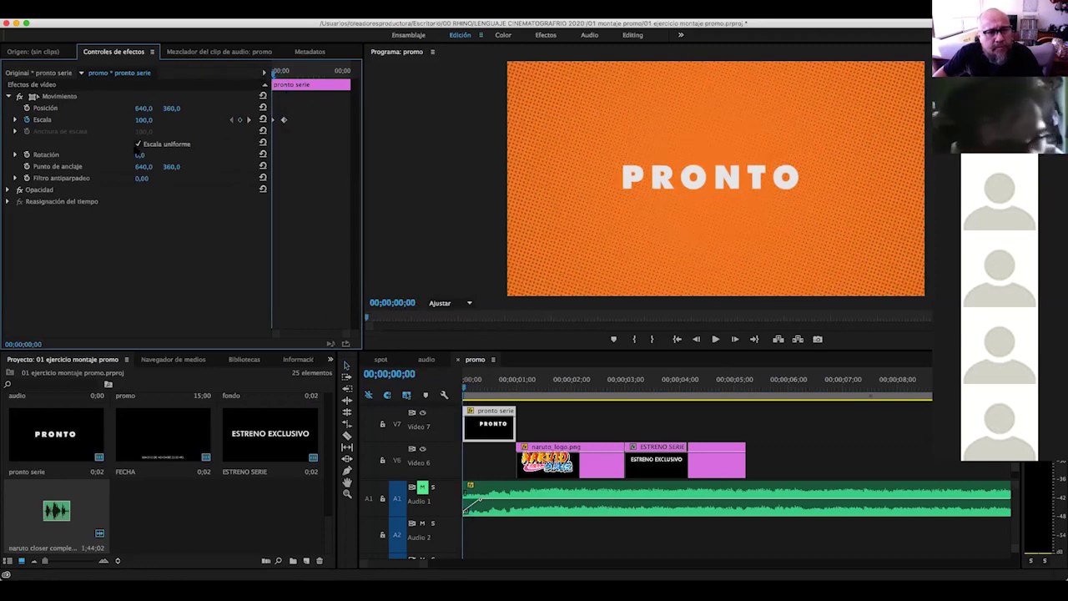
drag(143, 119, 100, 120)
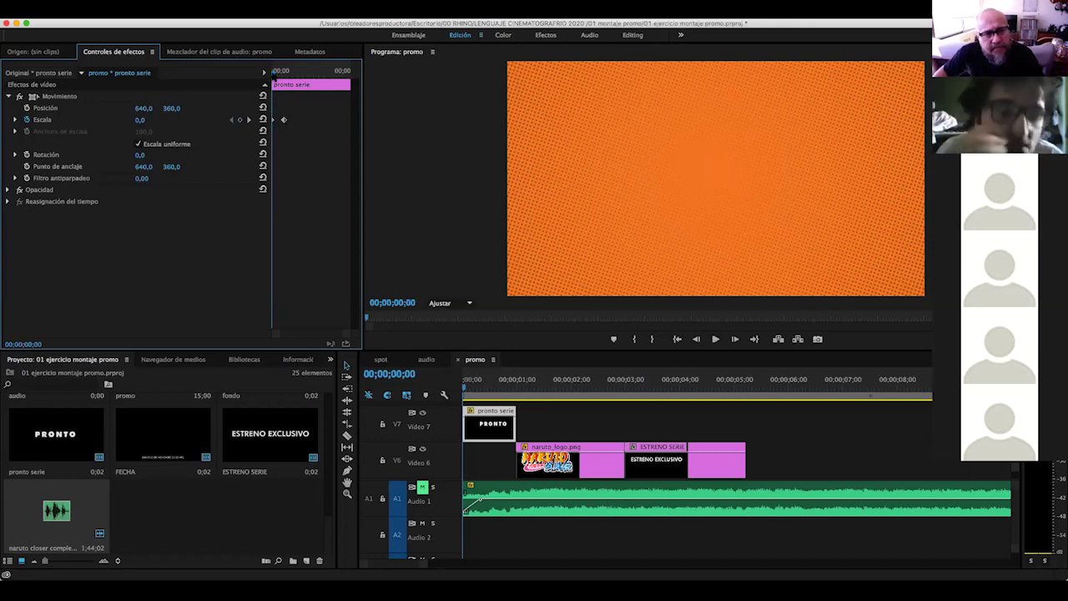
Play back the PRONTO scale animation to check it grows from nothing
drag(276, 75, 275, 74)
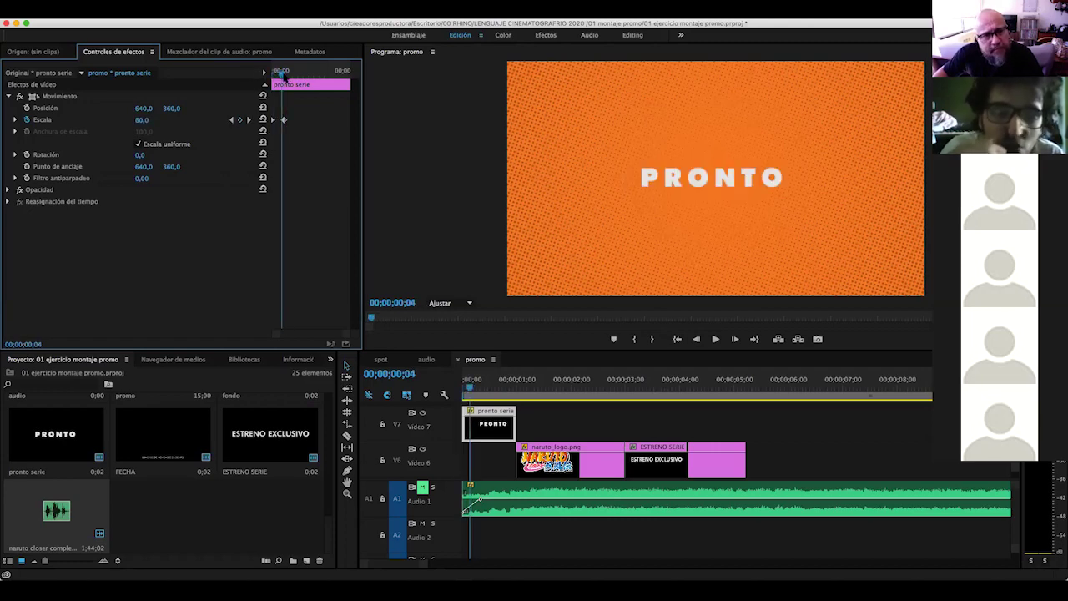
drag(275, 77, 287, 78)
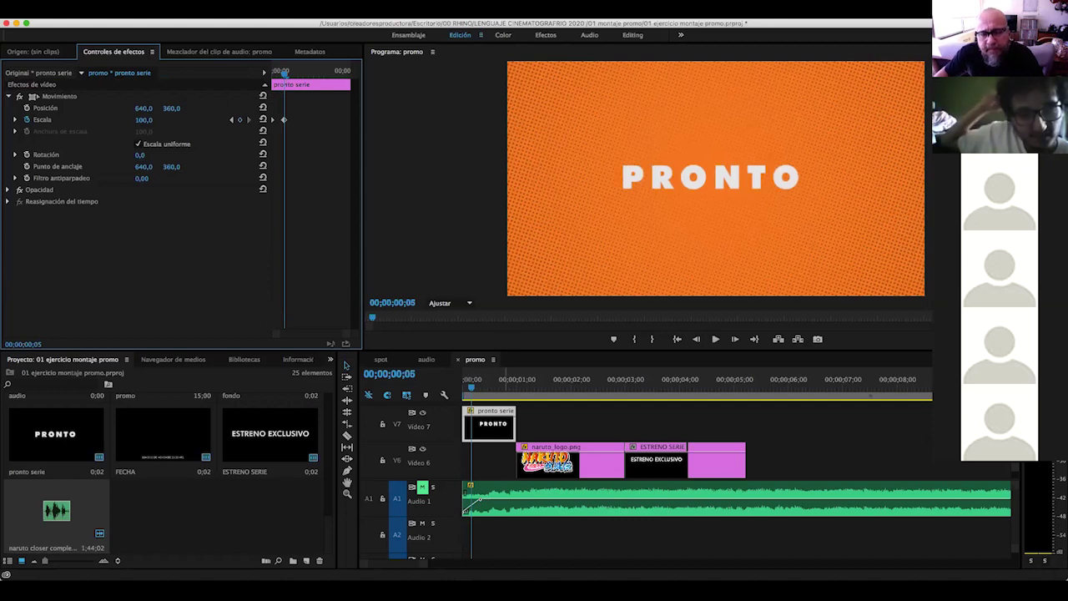
click(472, 385)
key(space)
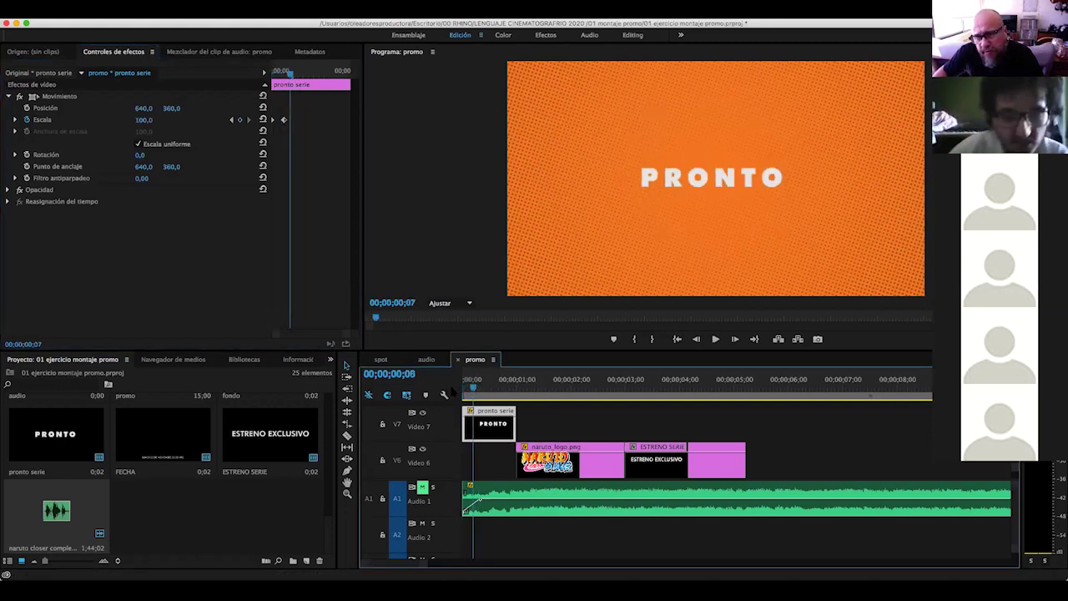
click(466, 392)
click(465, 391)
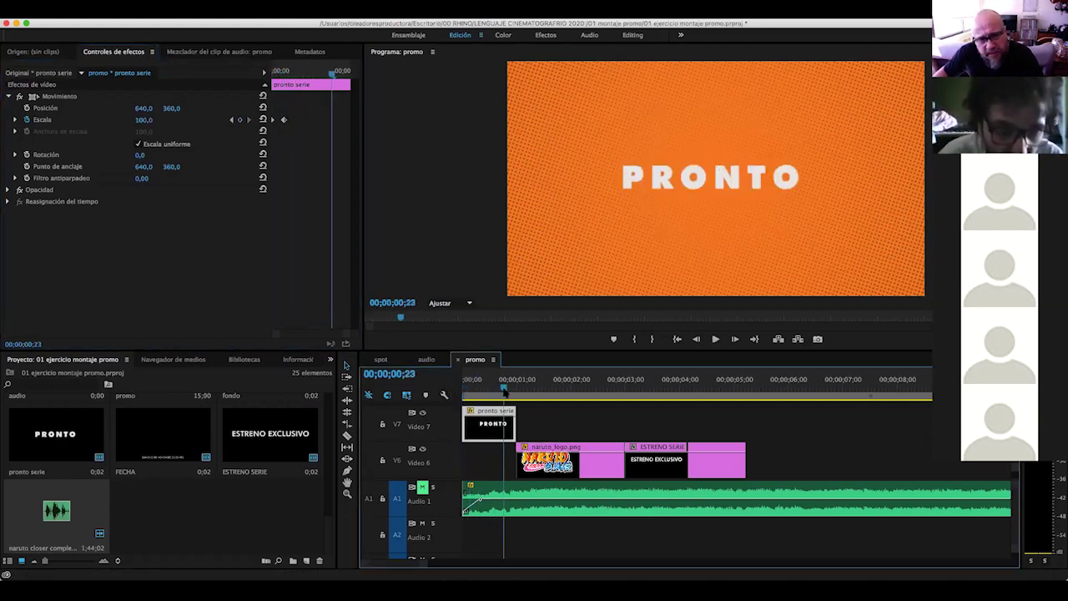
key(Home)
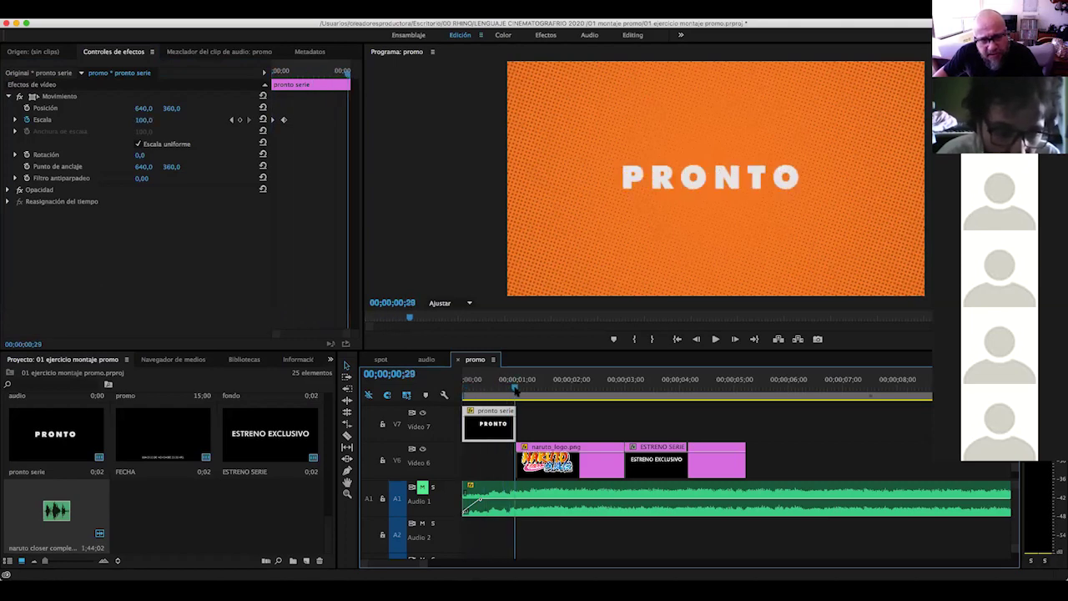
key(Right)
key(Left)
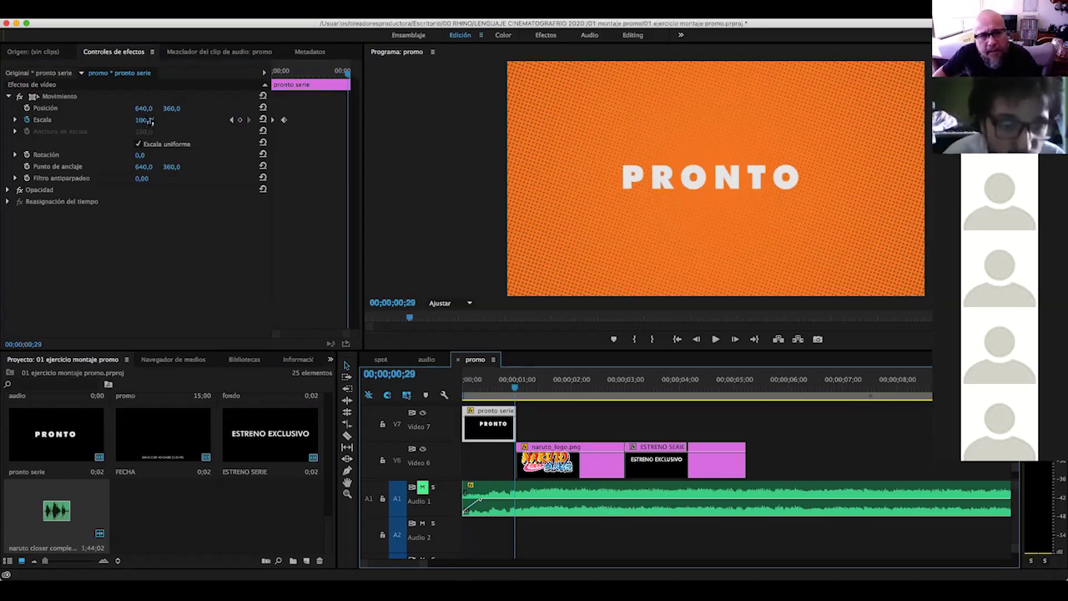
Add a Scale keyframe of 105 at frame 29 of the PRONTO title
click(144, 119)
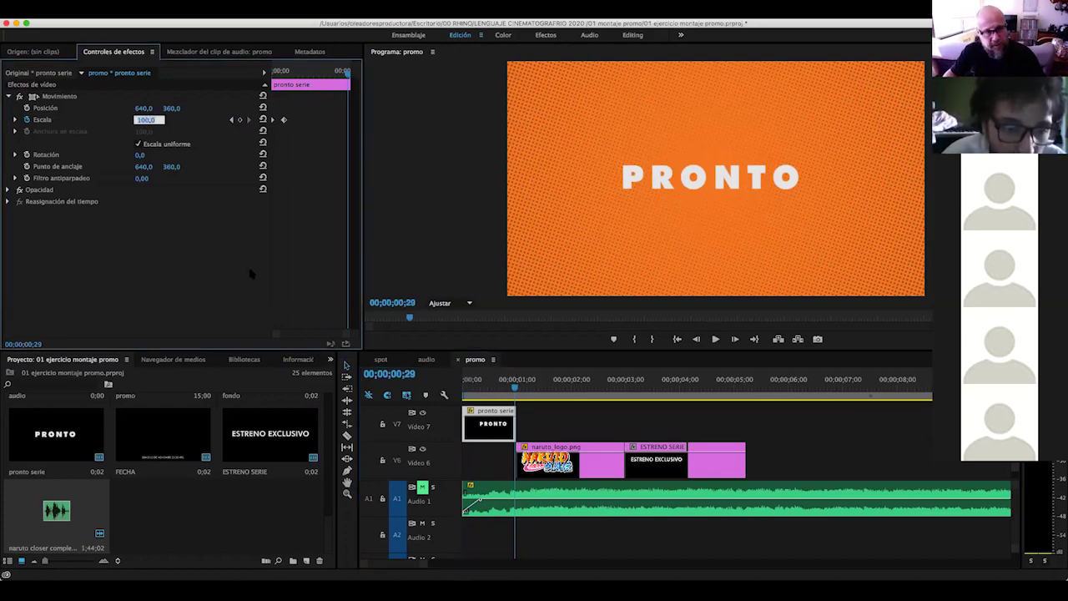
text(105)
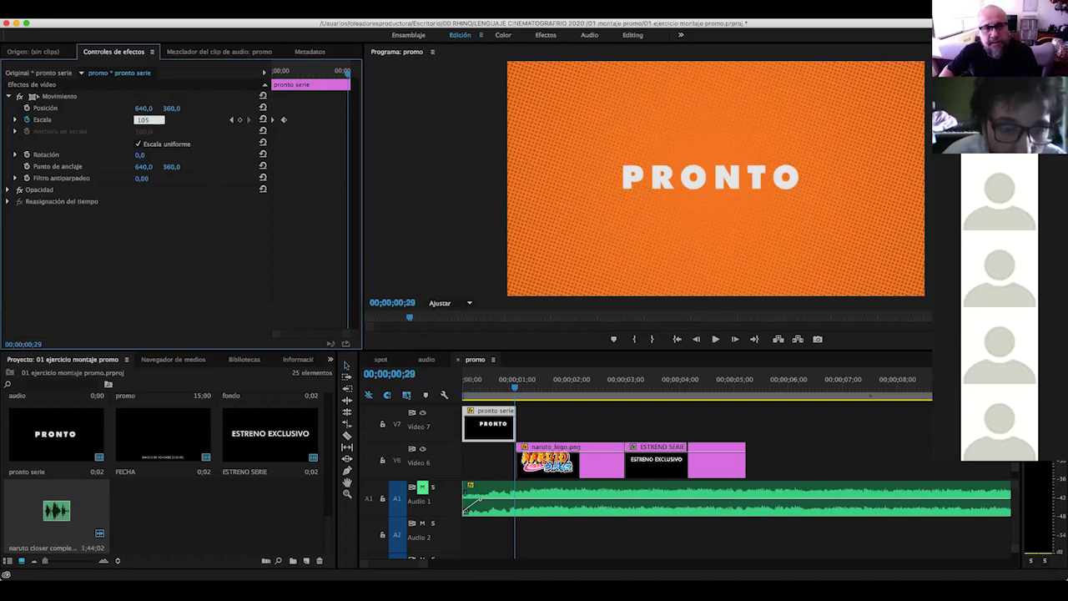
key(Return)
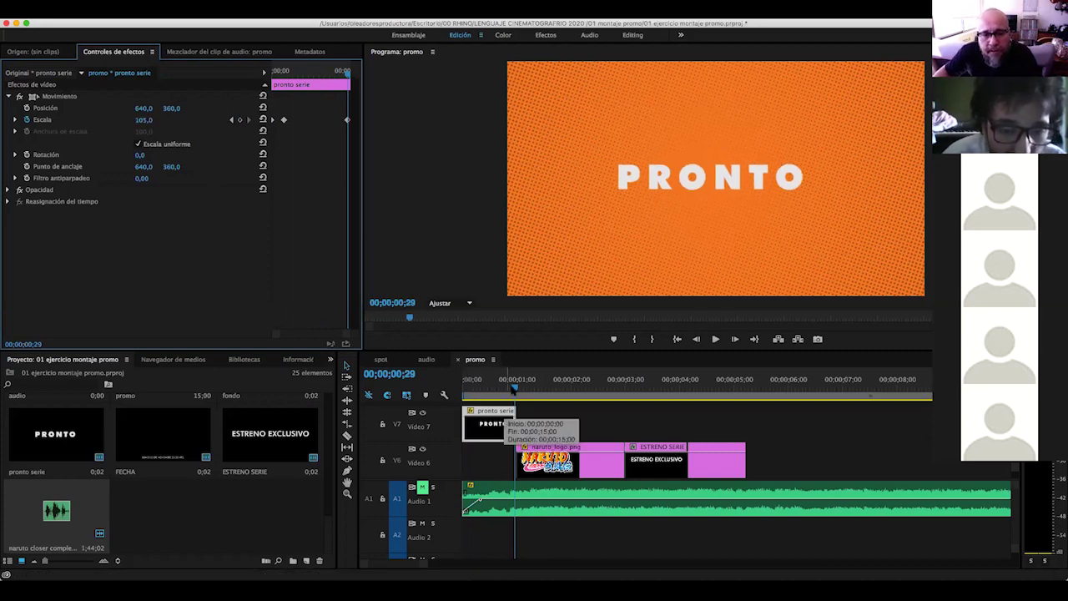
Preview the slow growth, then lengthen the pronto serie clip slightly on V7
drag(515, 386, 426, 394)
key(space)
key(space)
key(space)
key(space)
mouse_move(465, 388)
mouse_down()
mouse_move(510, 387)
mouse_move(501, 388)
mouse_up()
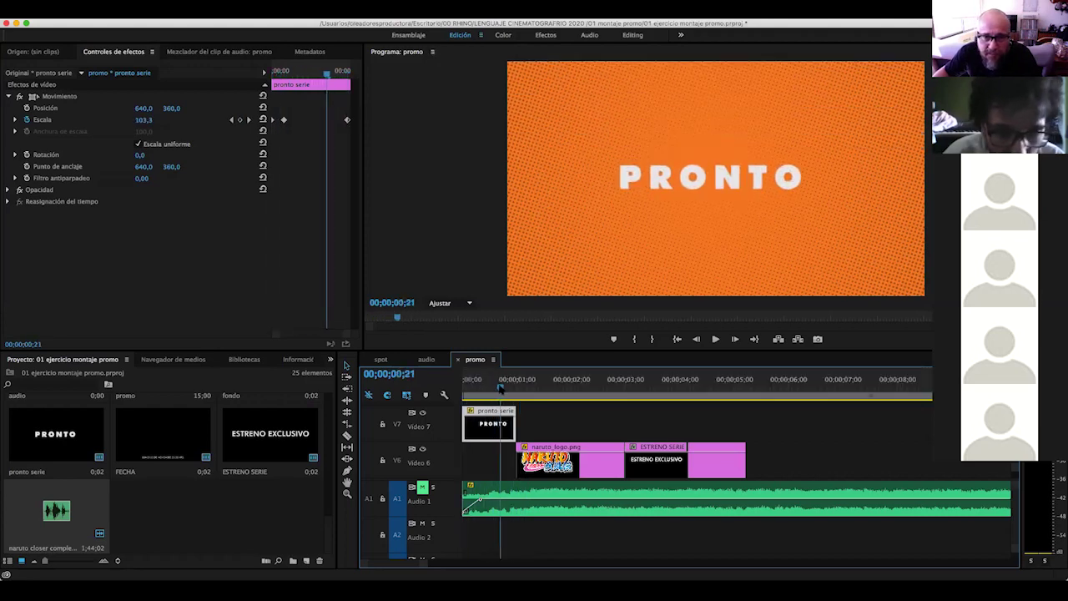
mouse_move(501, 388)
mouse_down()
mouse_move(434, 384)
mouse_move(519, 386)
mouse_move(465, 386)
mouse_move(520, 399)
mouse_up()
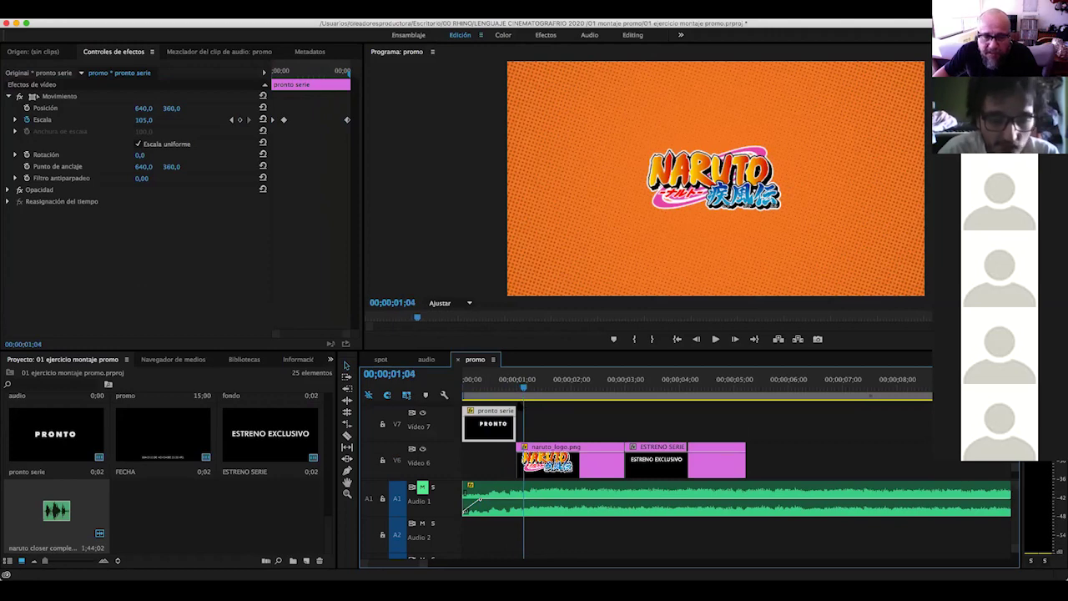
drag(515, 423, 522, 424)
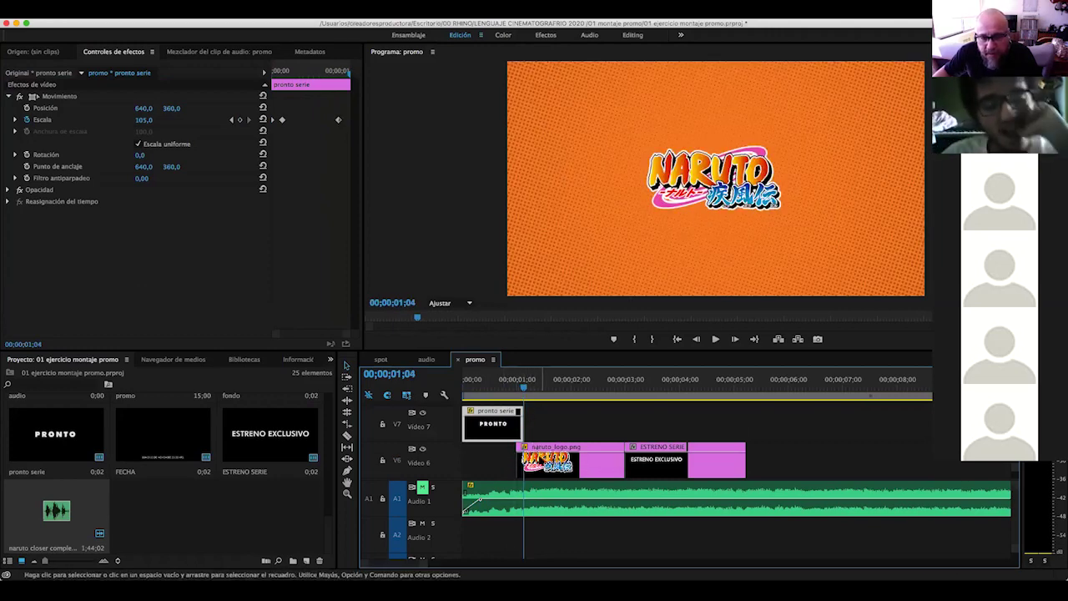
Shift the pronto serie clip's opacity keyframe slightly in the timeline and preview it
click(552, 455)
key(Left)
key(Left)
key(Left)
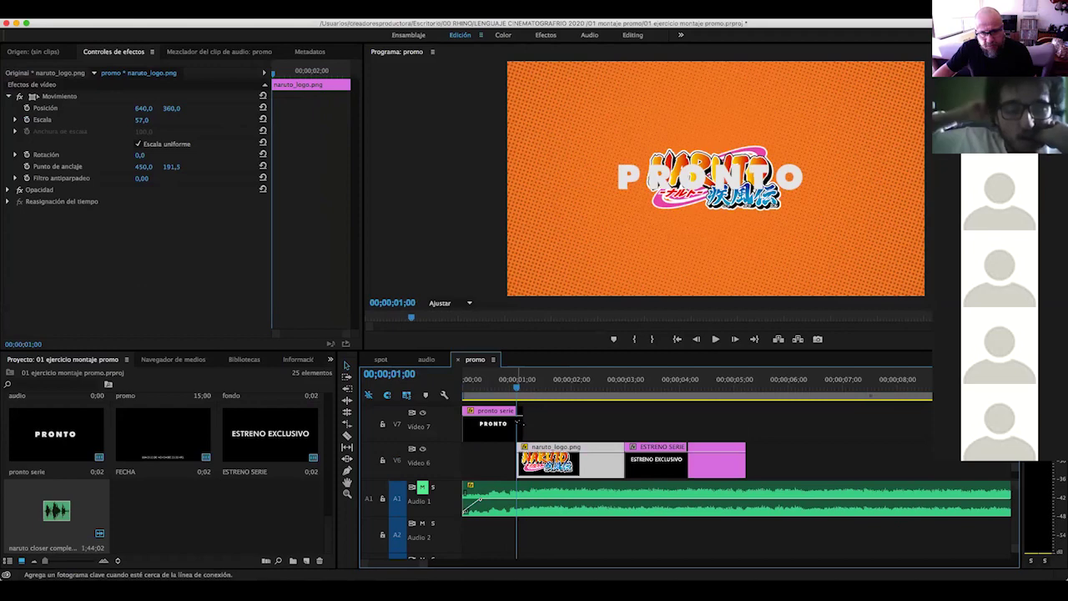
click(519, 417)
drag(519, 415, 518, 416)
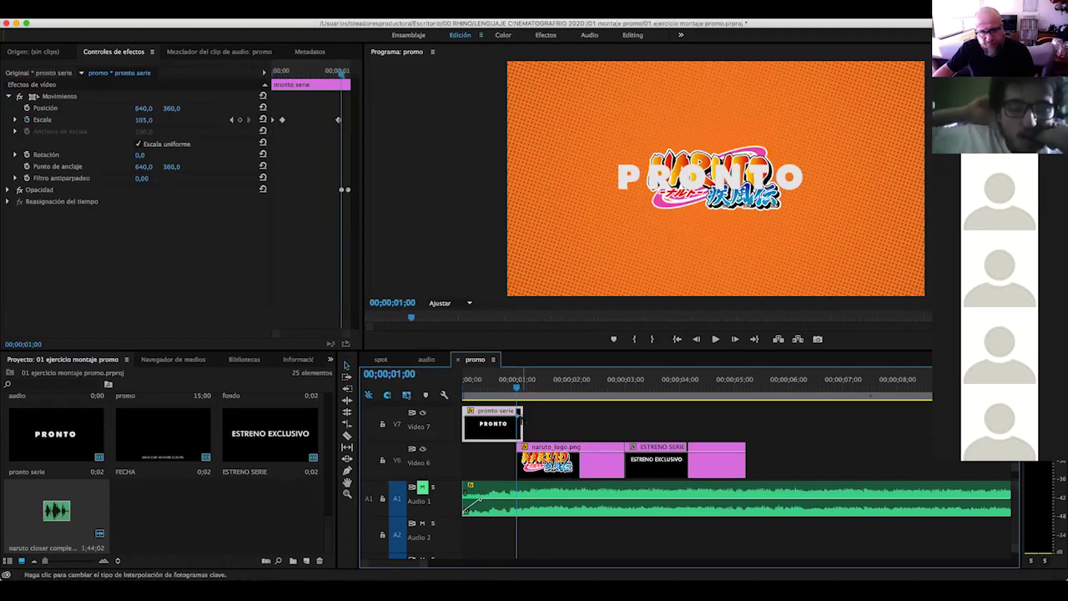
drag(554, 483, 573, 440)
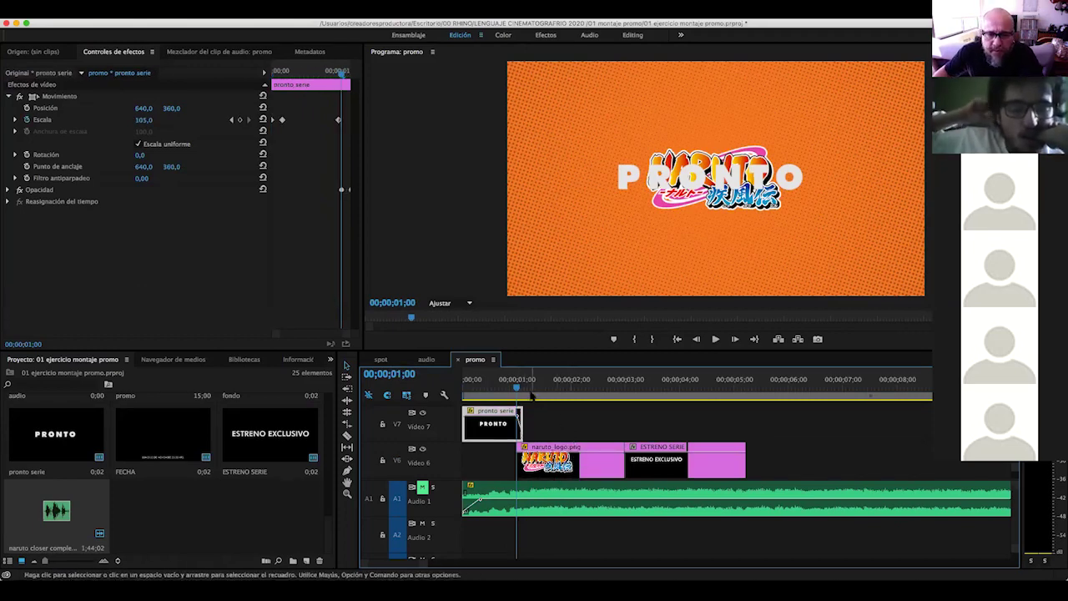
mouse_move(532, 396)
mouse_down()
mouse_move(502, 394)
mouse_move(517, 391)
mouse_up()
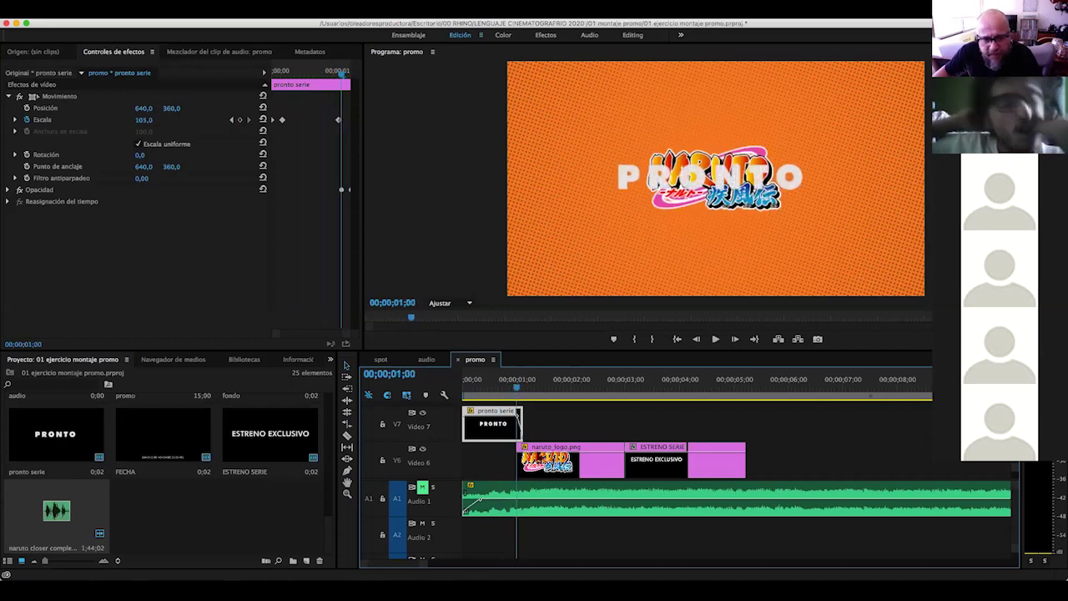
Save the project and step through frames to check the title's fade
click(527, 454)
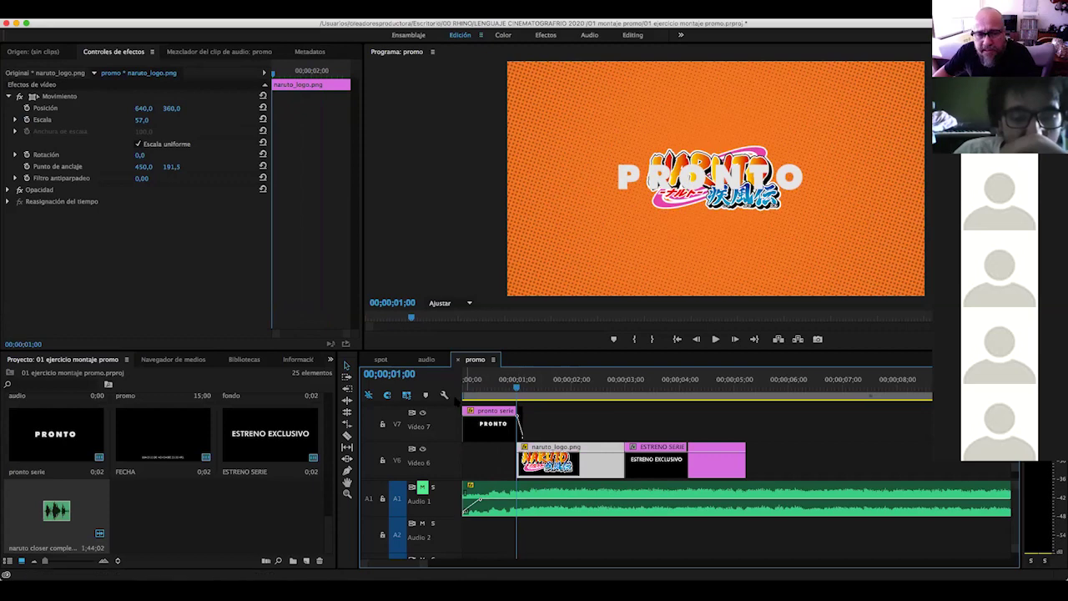
key(super+s)
click(281, 81)
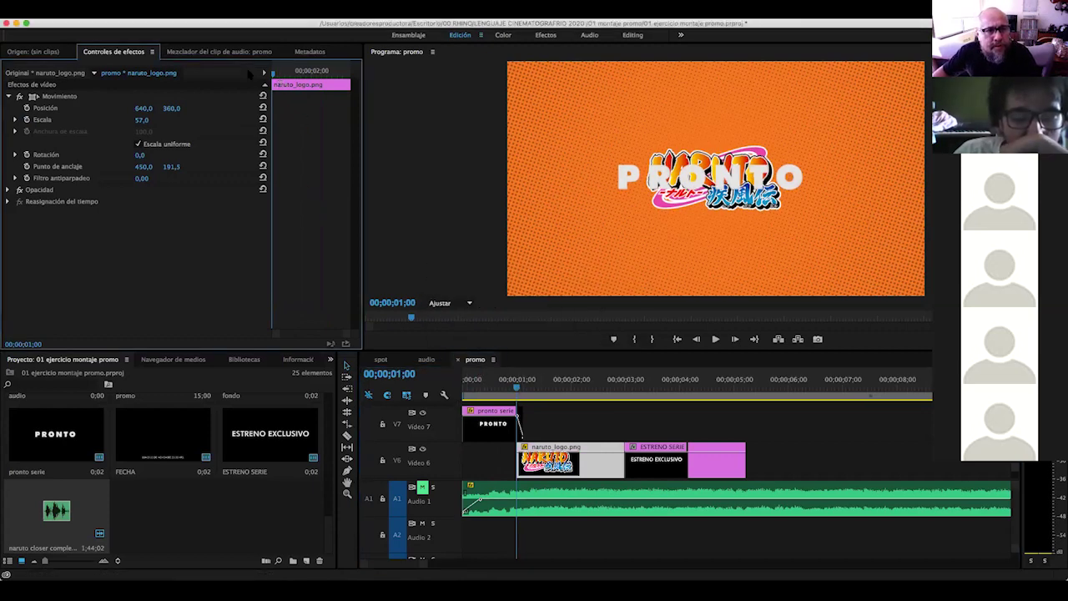
key(Right)
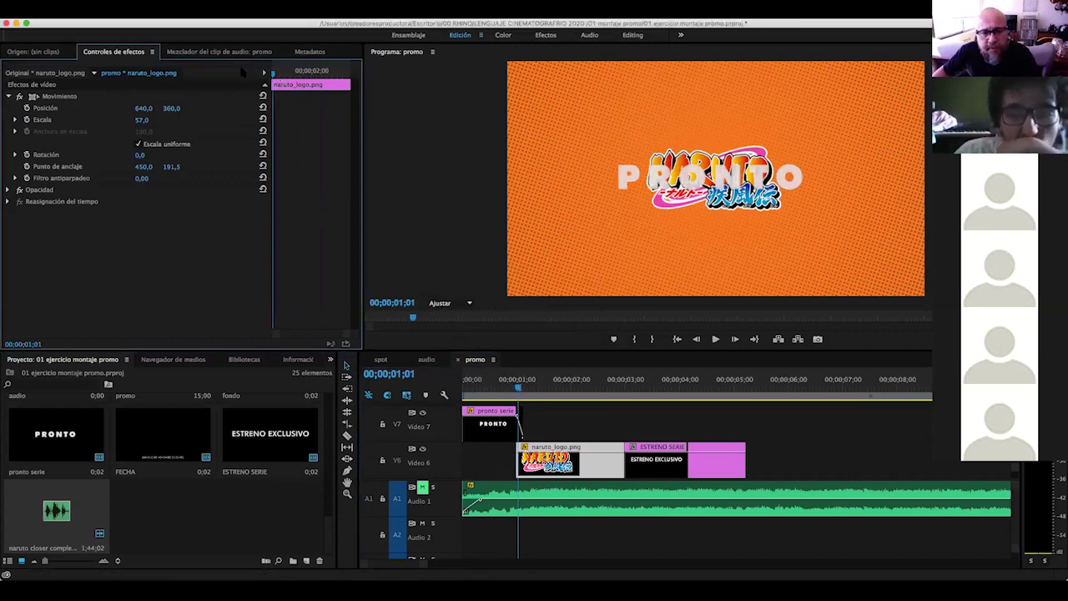
key(Left)
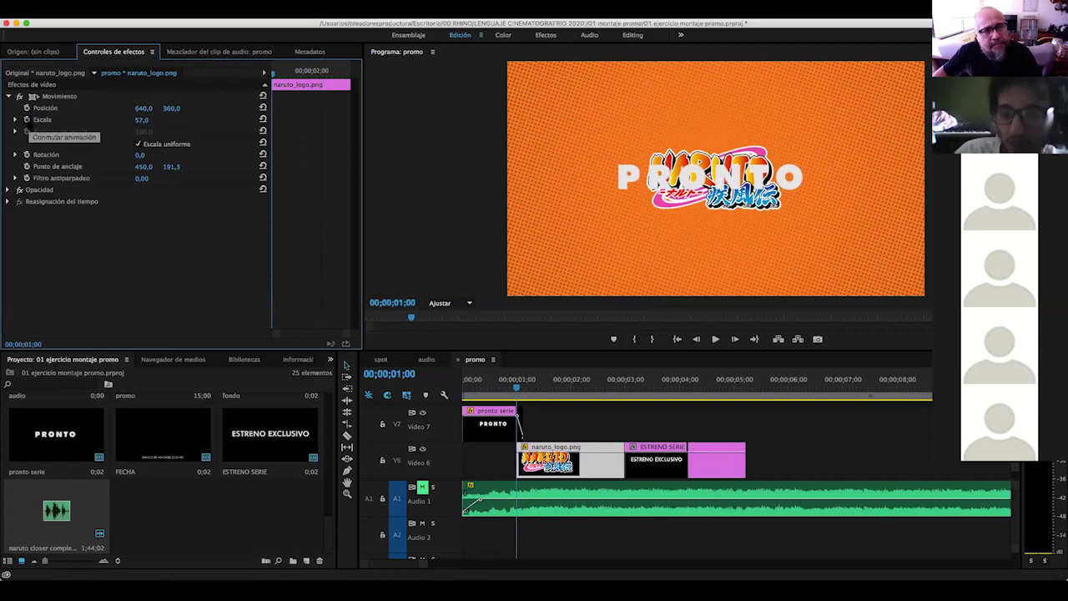
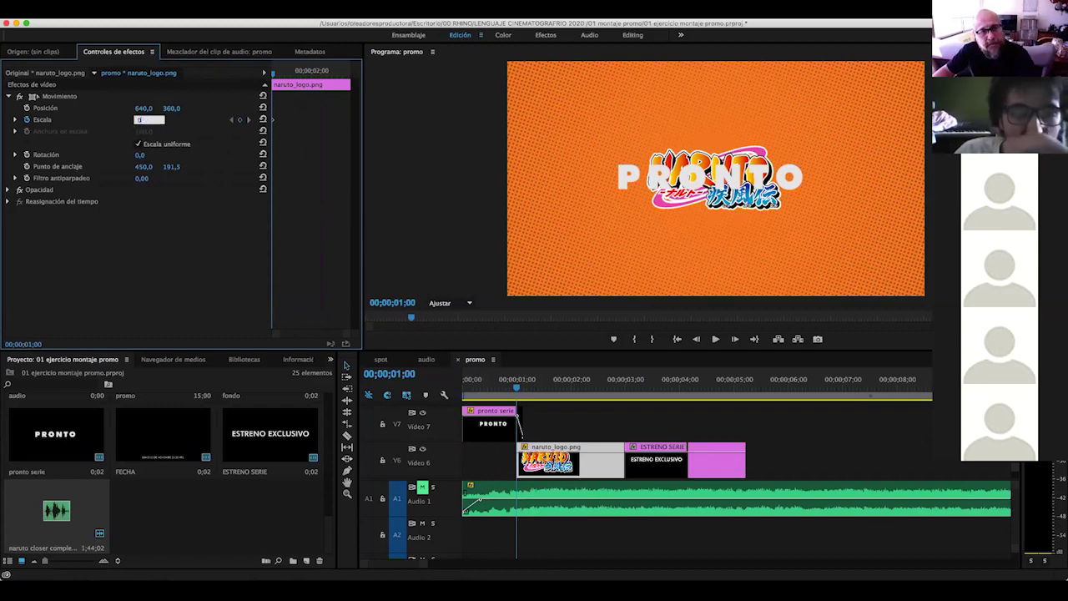
Keyframe the Naruto logo's Escala at 0 on 01;00 and 60 on 01;05, then preview
key(Return)
drag(273, 73, 276, 75)
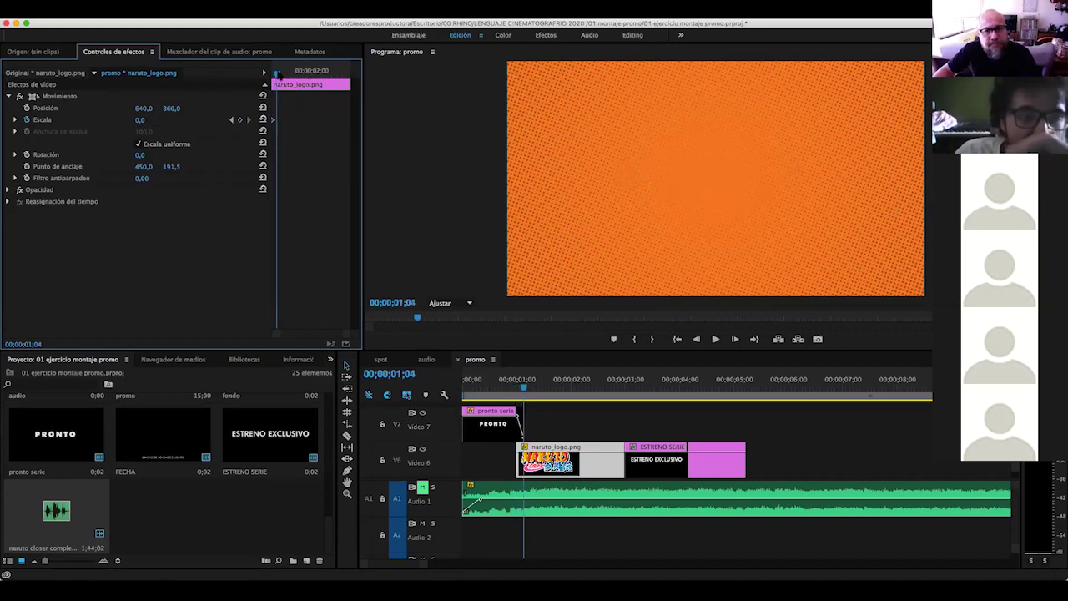
drag(276, 74, 278, 74)
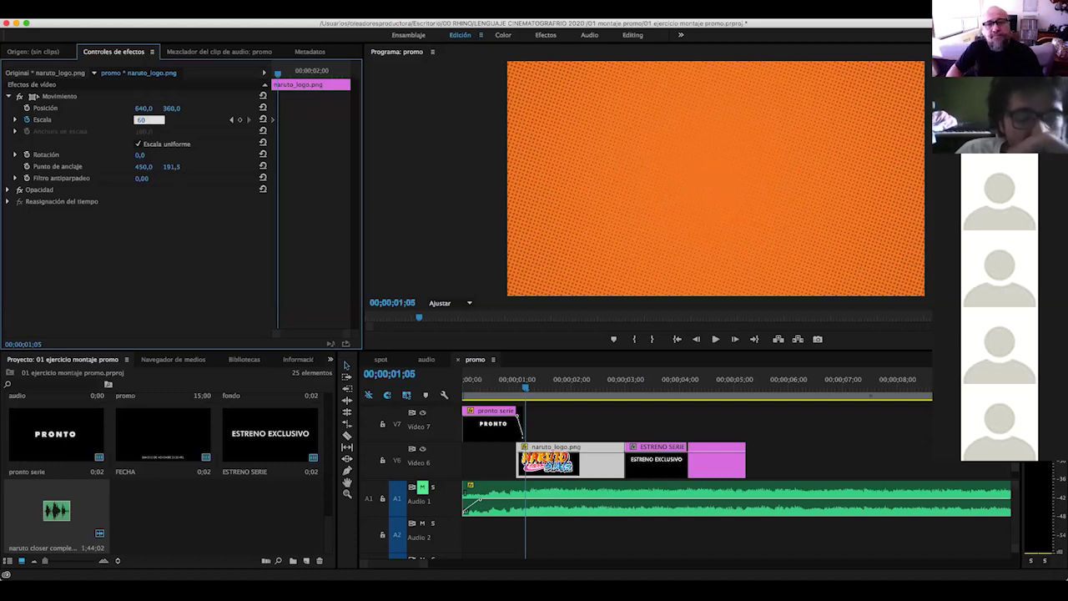
key(Return)
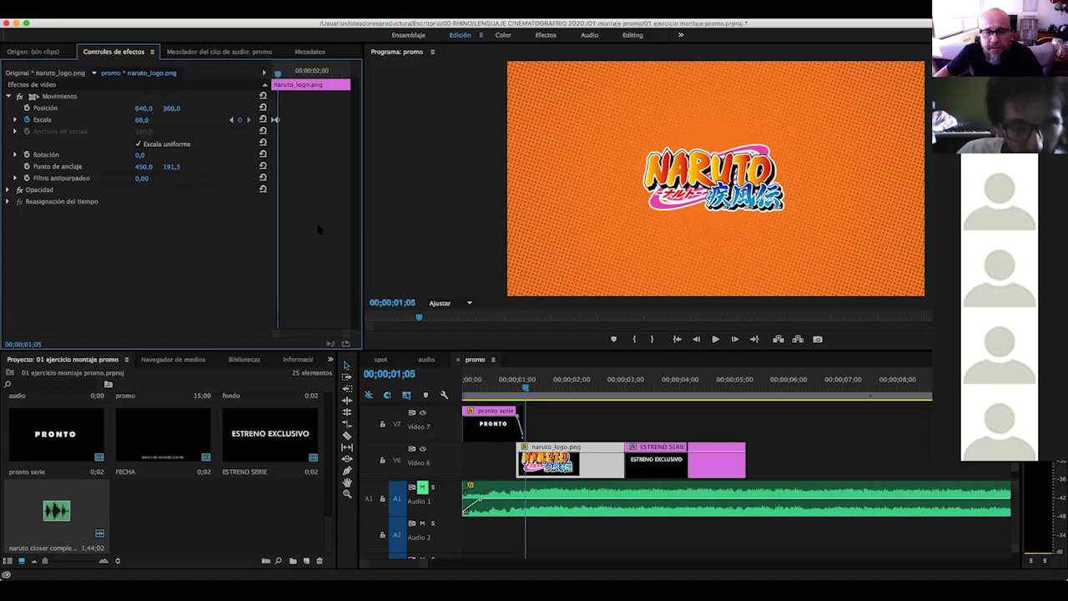
mouse_move(521, 388)
mouse_down()
mouse_move(507, 389)
mouse_move(624, 404)
mouse_up()
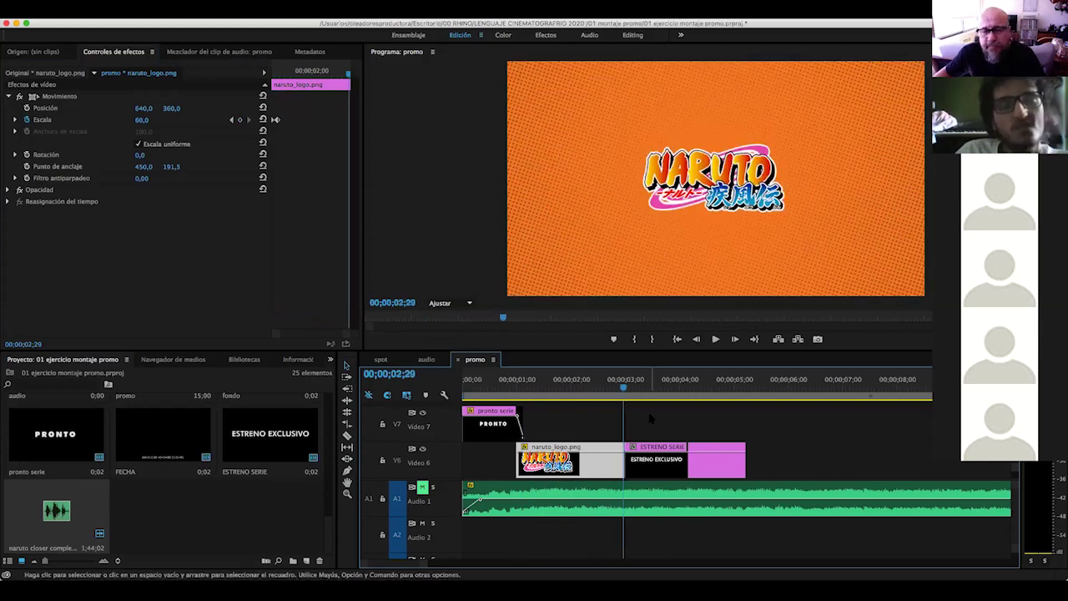
Add a later logo scale keyframe of 65 near 02;29 and review the growth
click(147, 120)
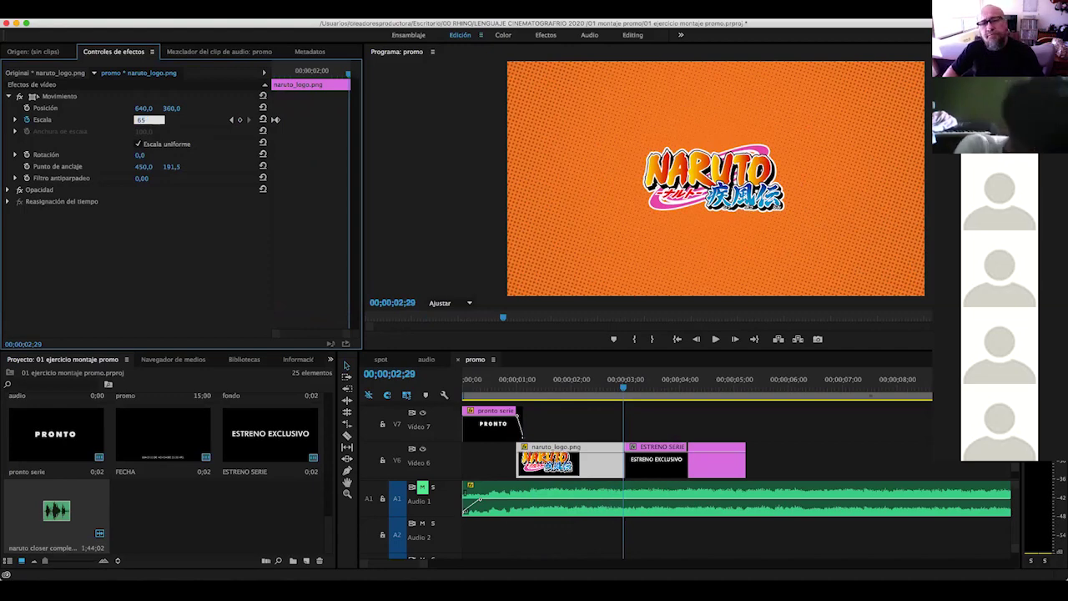
key(Return)
click(611, 394)
drag(612, 394, 511, 392)
click(552, 392)
click(276, 120)
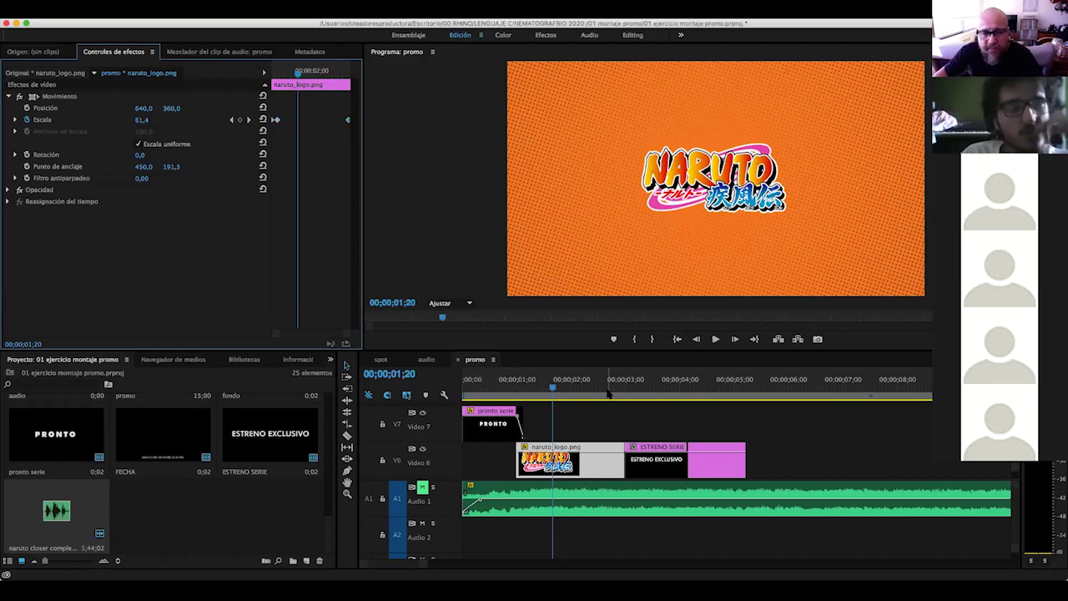
mouse_move(552, 390)
mouse_down()
mouse_move(464, 392)
mouse_move(564, 392)
mouse_up()
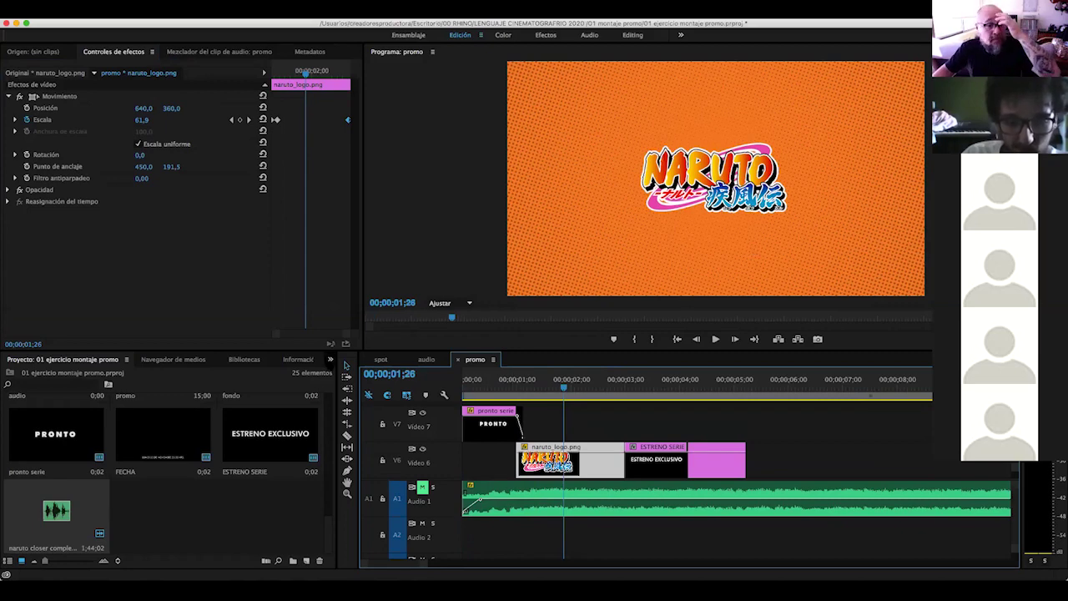
Search the Effects panel for 'SOMBRA' and apply Sombra paralela to the naruto_logo clip
click(330, 360)
click(348, 390)
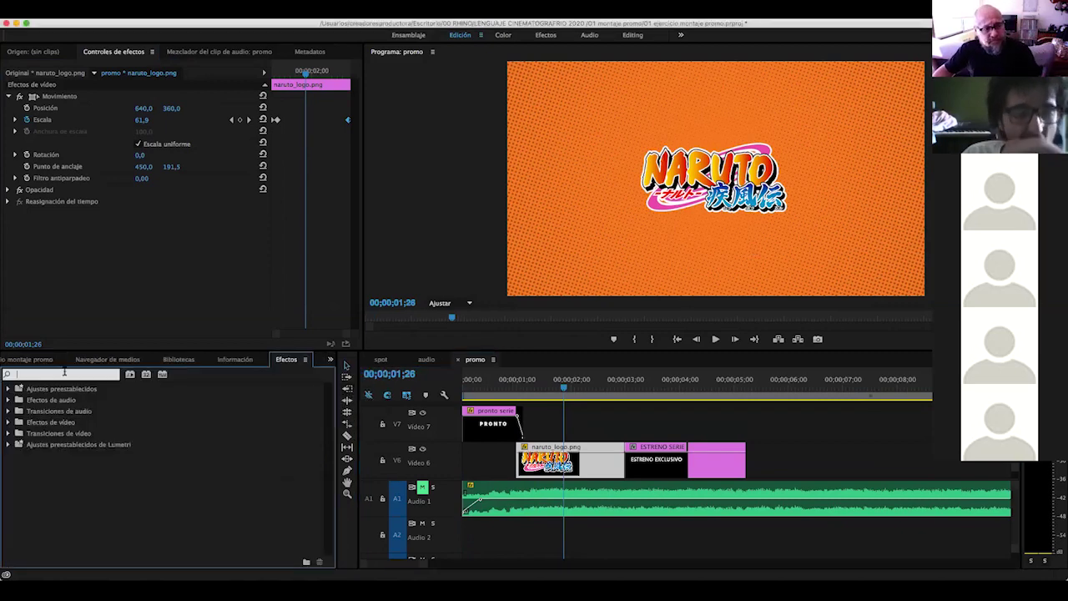
text(som)
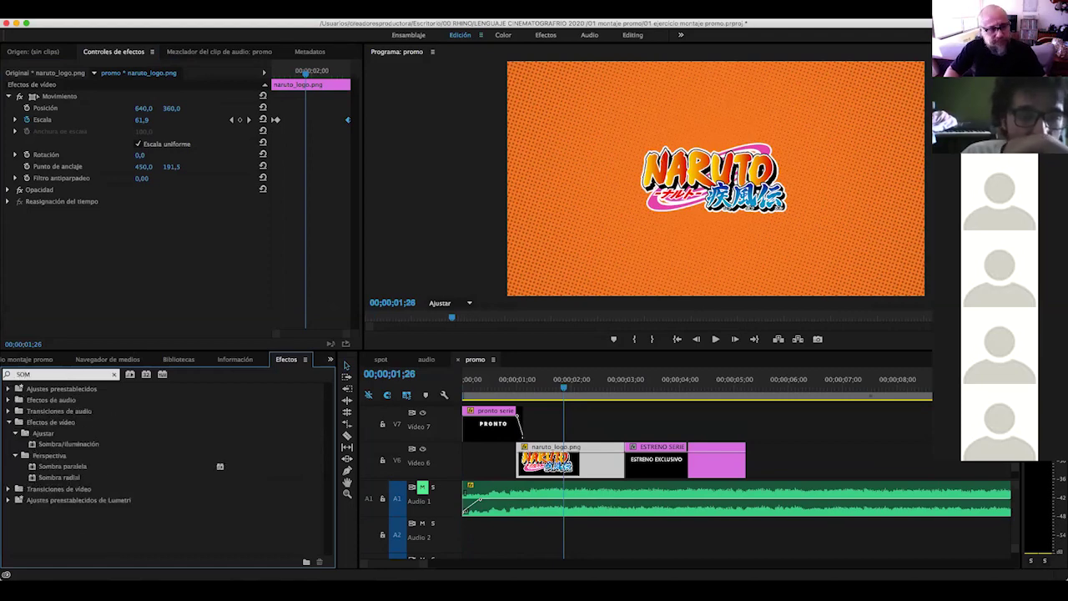
text(BRE)
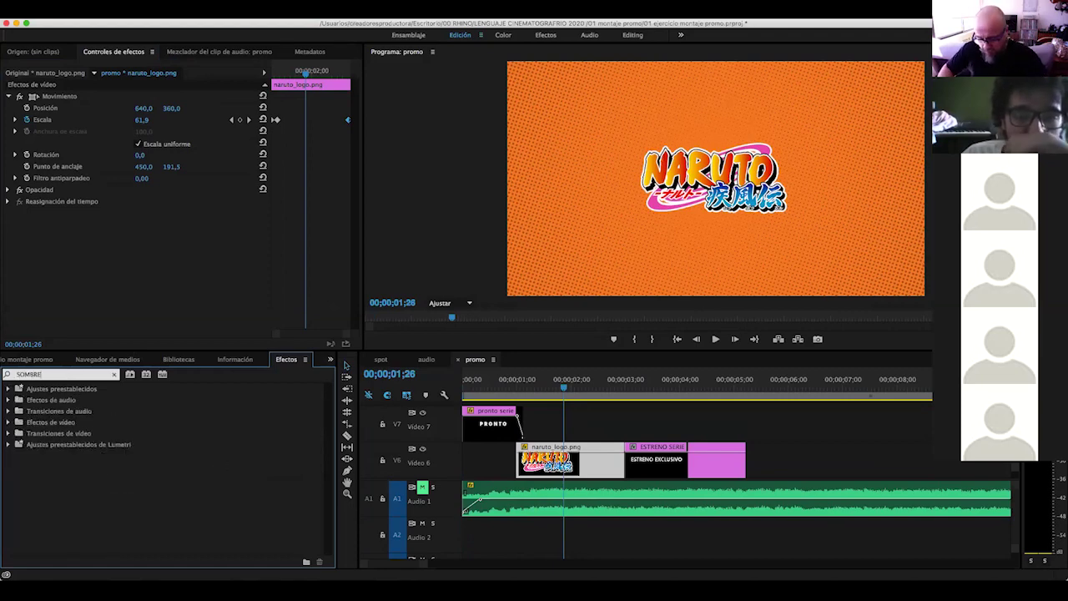
key(BackSpace)
text(A)
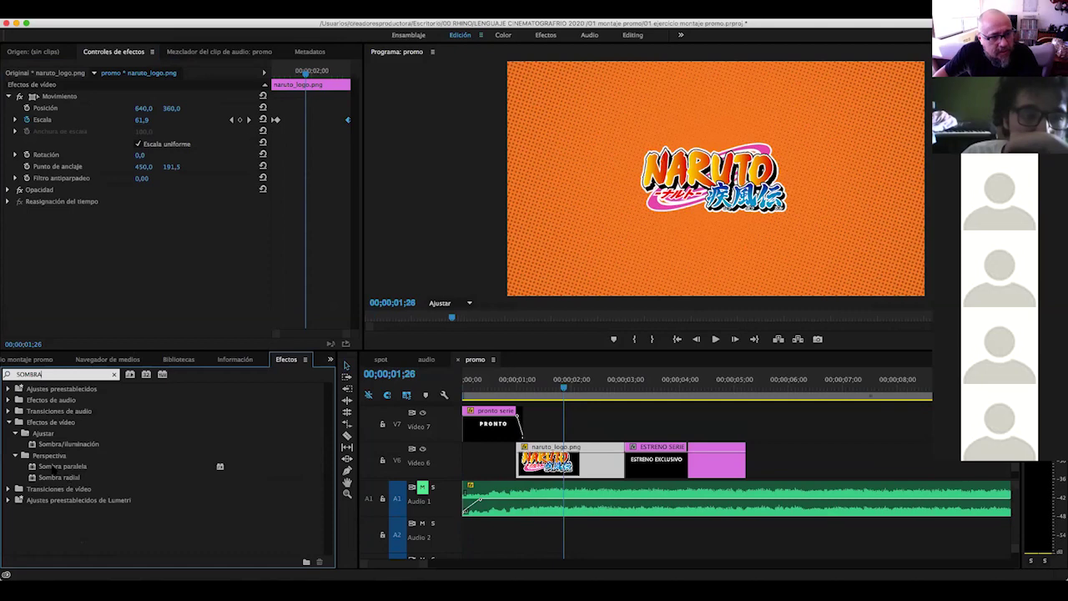
click(60, 465)
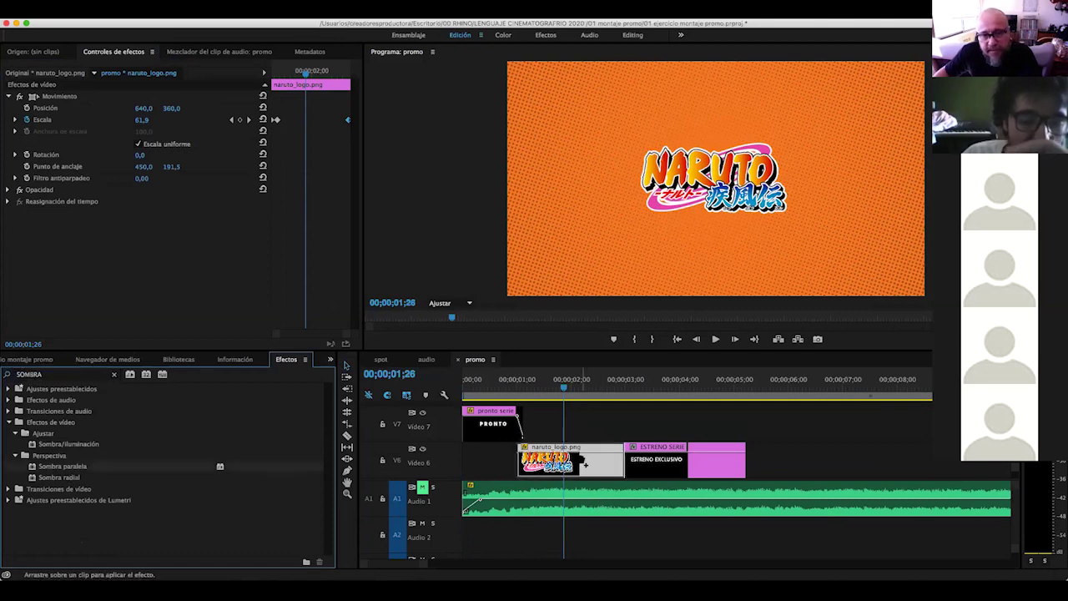
drag(594, 501, 579, 464)
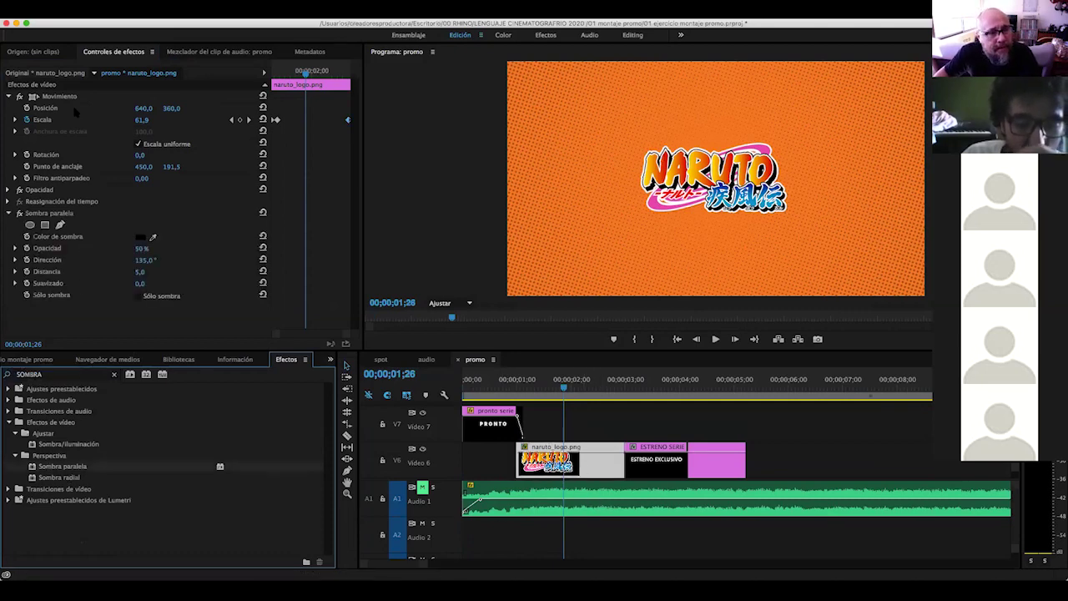
Set the logo shadow's Distancia to 26 and Suavizado to 49, then preview
click(129, 52)
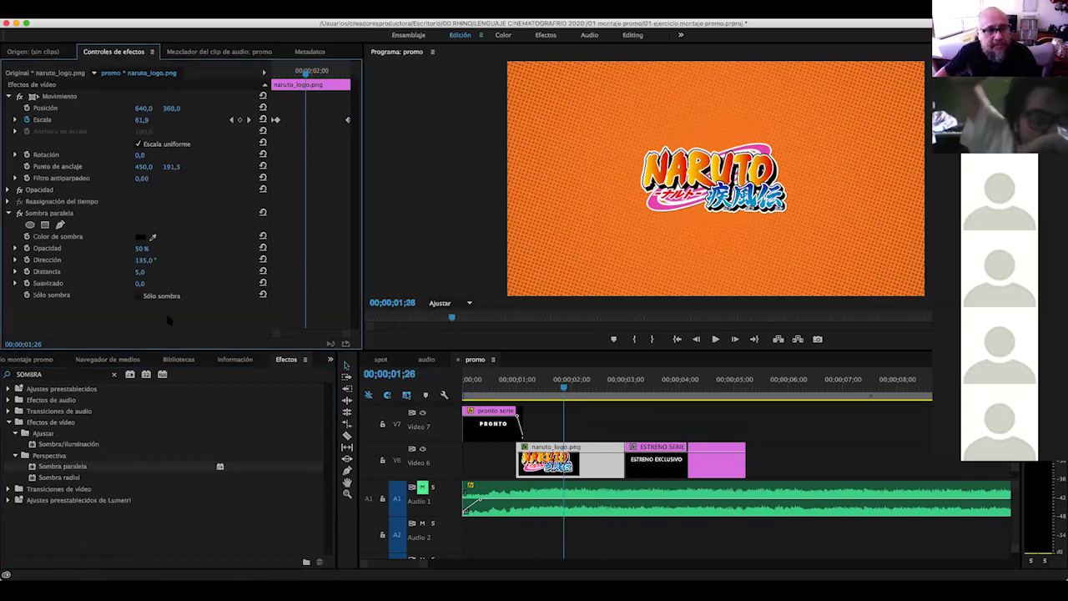
drag(139, 271, 150, 271)
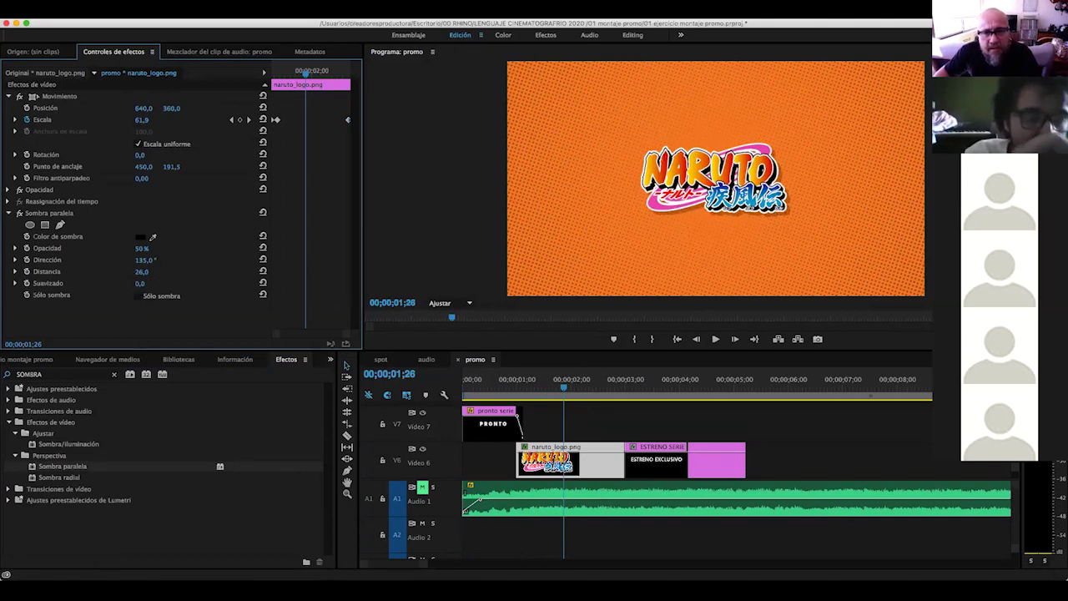
drag(139, 283, 152, 283)
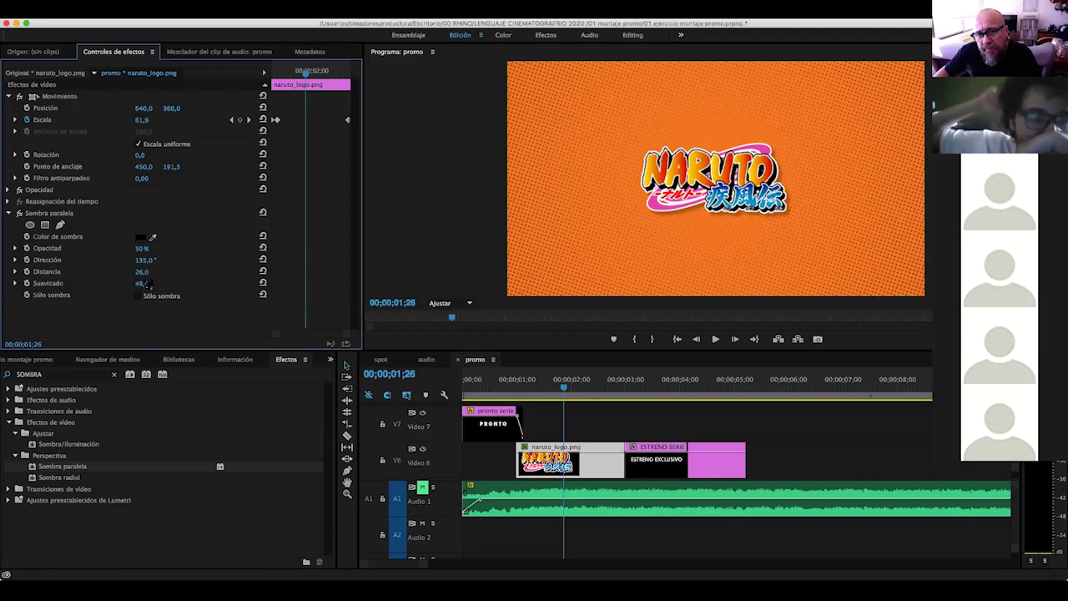
drag(494, 386, 591, 403)
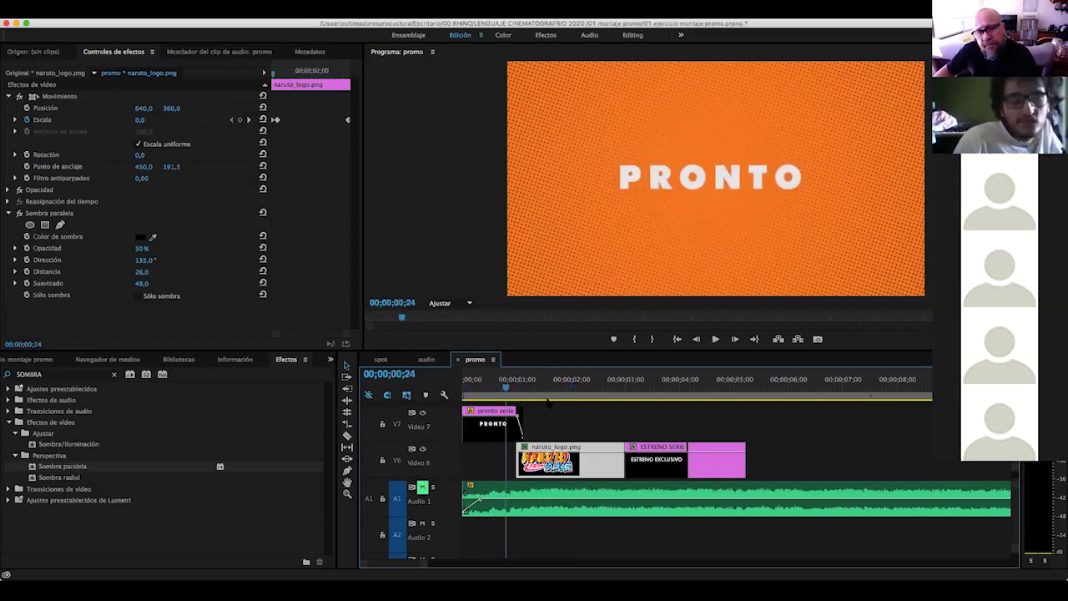
Move ESTRENO SERIE up to Video 7 and extend naruto_logo past 03;10 under the title
drag(590, 402, 626, 403)
drag(643, 461, 642, 424)
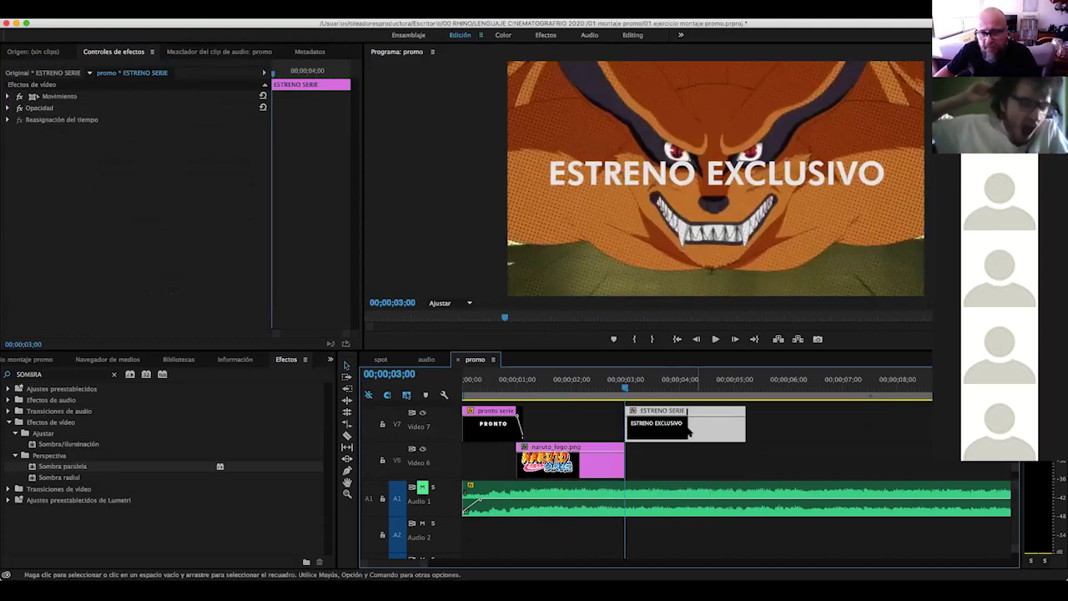
drag(621, 460, 633, 461)
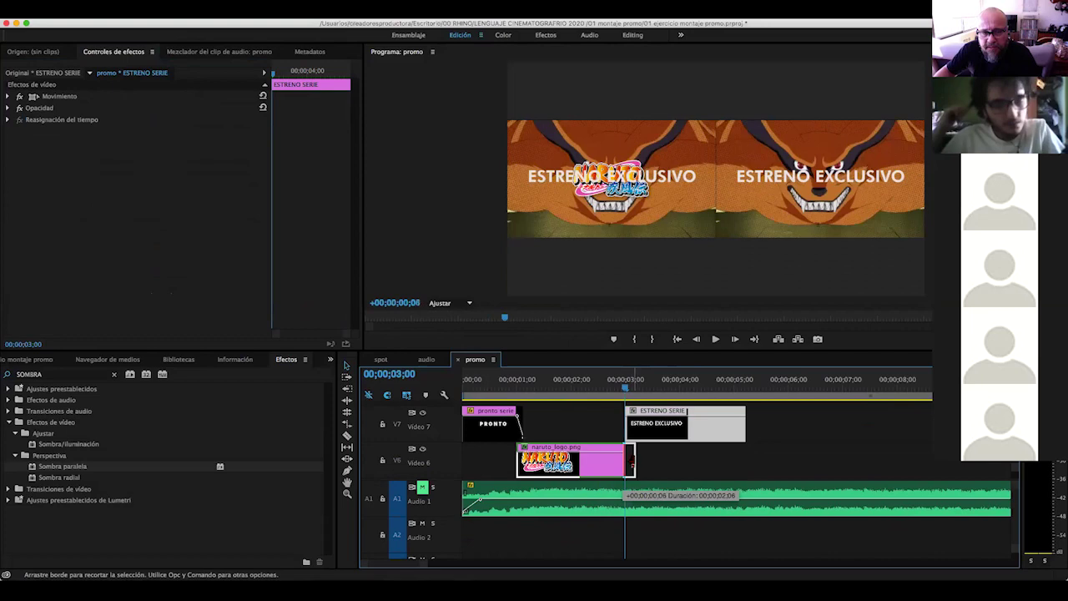
key(Right)
key(Right)
key(Right)
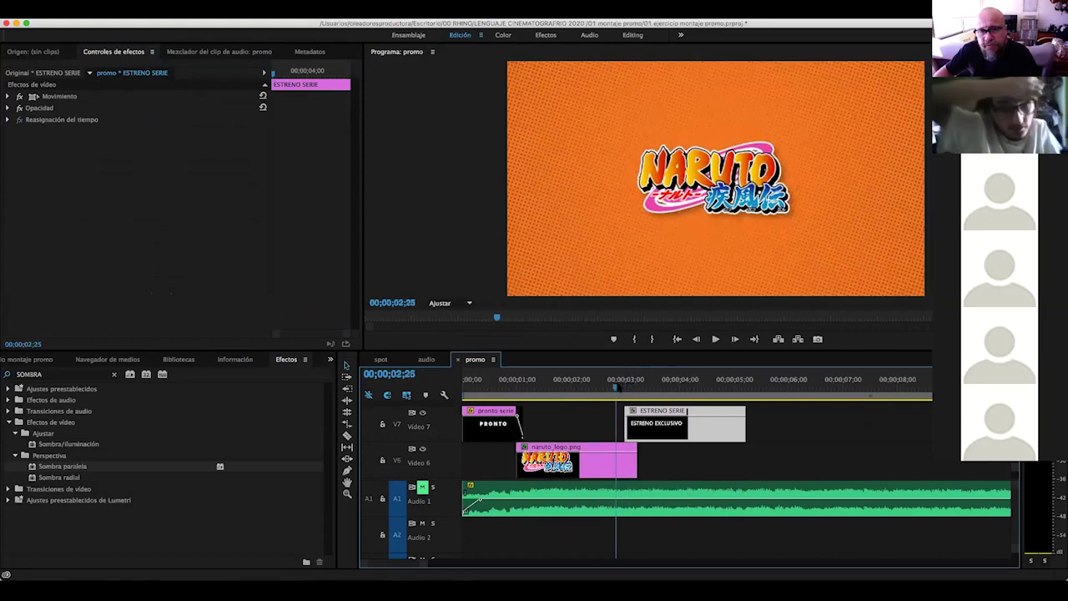
key(Right)
key(Right)
key(Right)
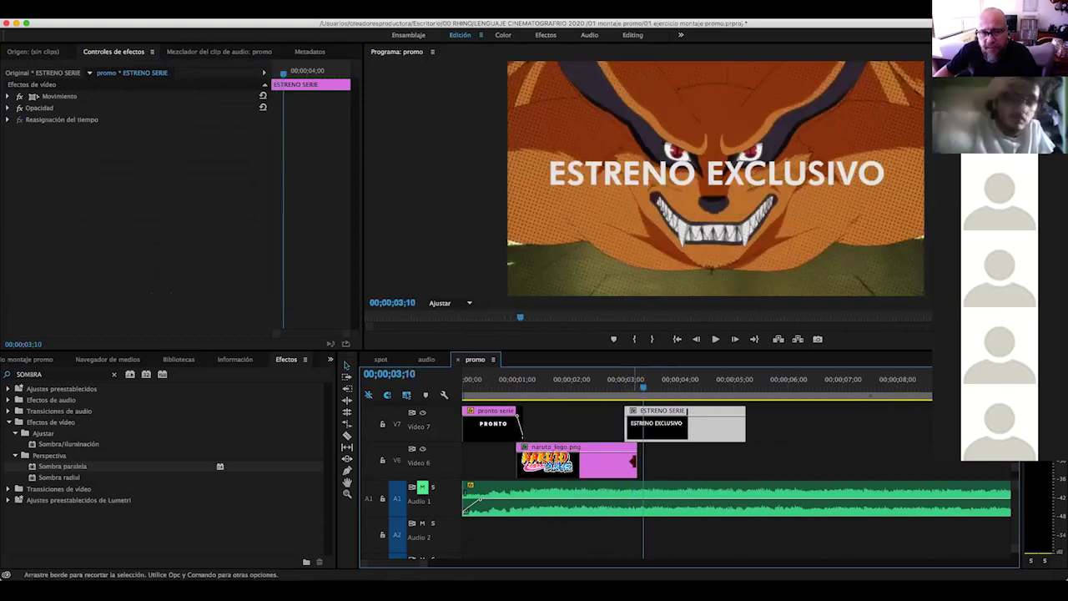
drag(637, 460, 641, 460)
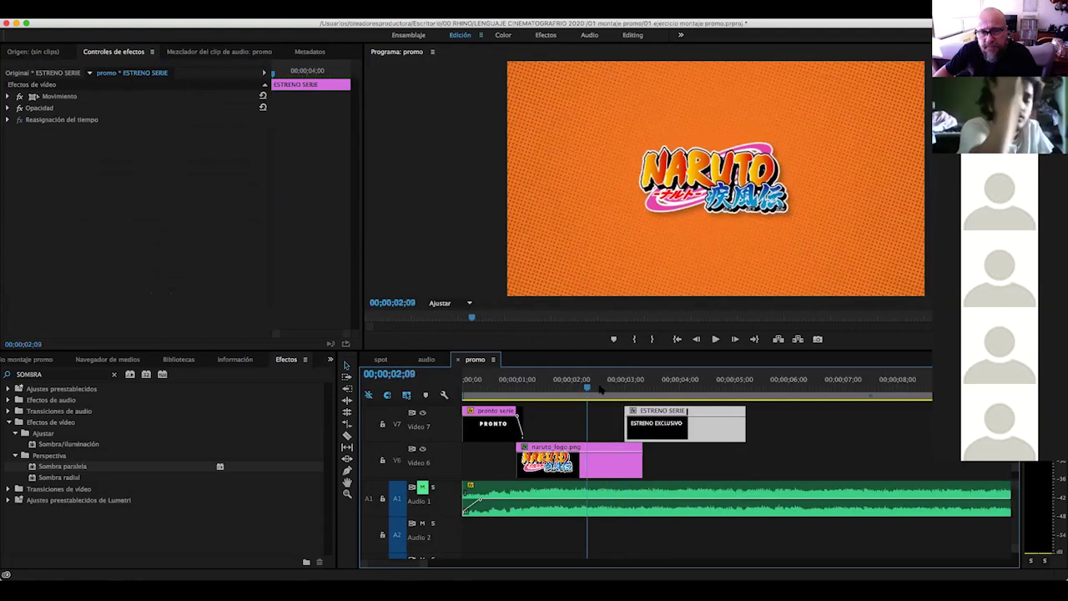
mouse_move(584, 389)
mouse_down()
mouse_move(637, 389)
mouse_move(624, 390)
mouse_up()
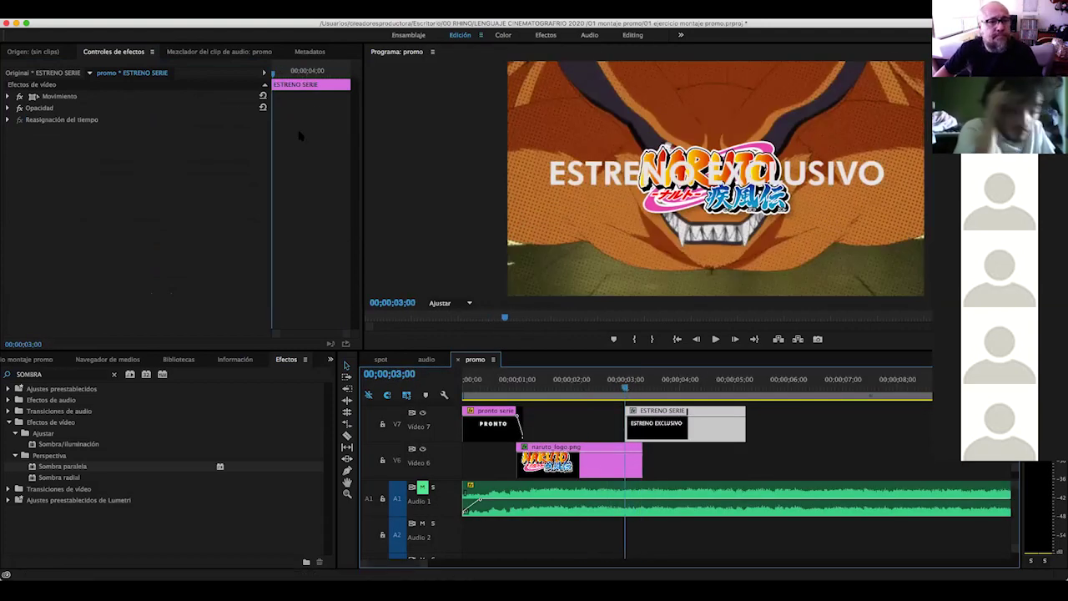
click(9, 96)
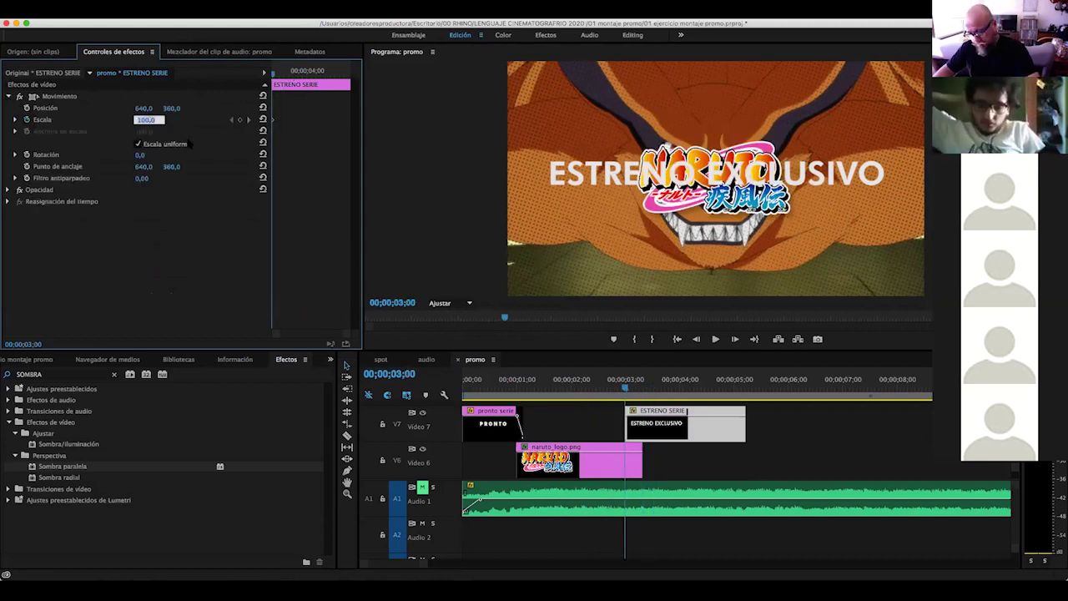
text(0)
Keyframe the ESTRENO EXCLUSIVO title's scale from 0 near three seconds, through 80, to 100
key(Return)
drag(625, 386, 642, 386)
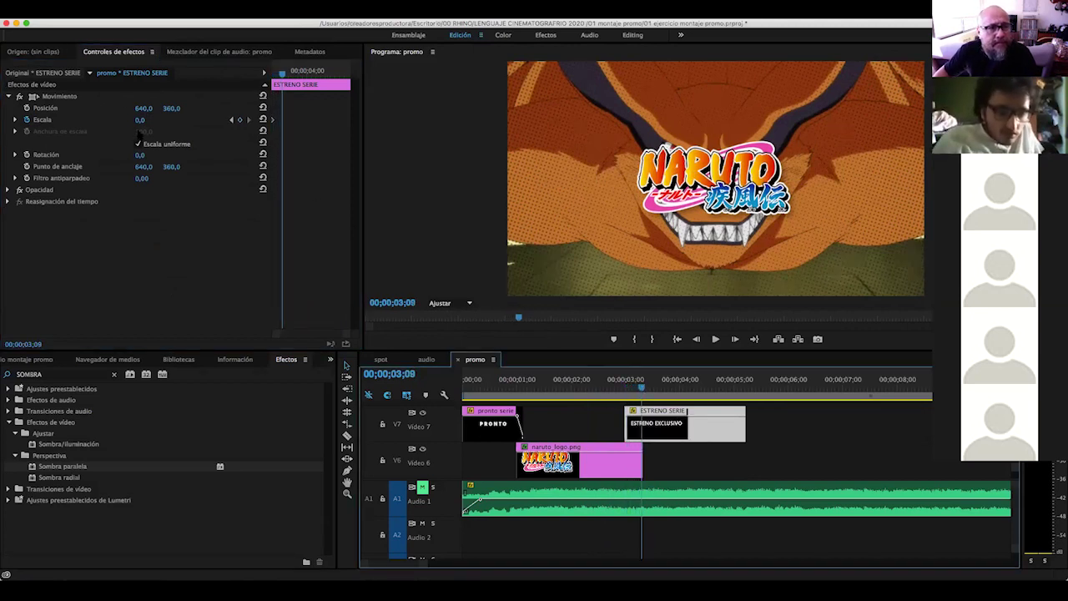
mouse_move(140, 121)
mouse_down()
mouse_move(215, 121)
mouse_move(204, 121)
mouse_up()
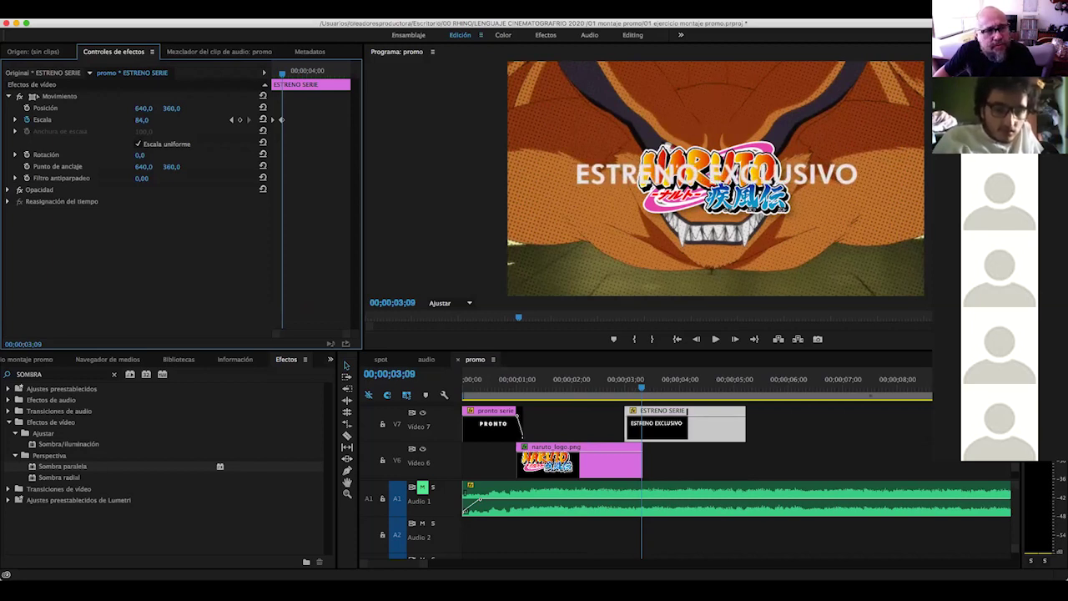
drag(204, 121, 205, 121)
click(644, 351)
key(space)
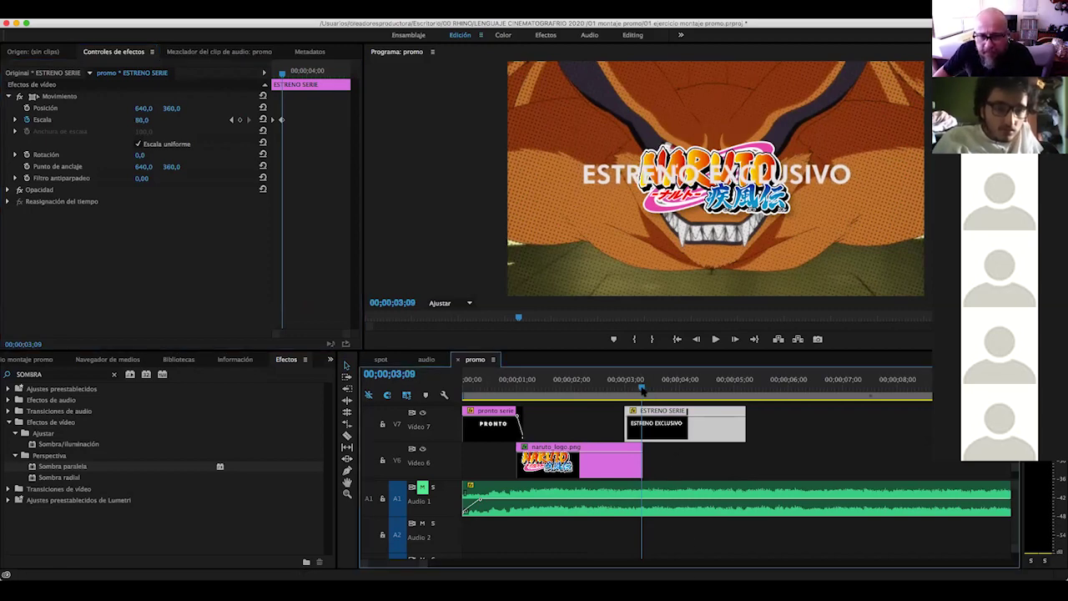
key(space)
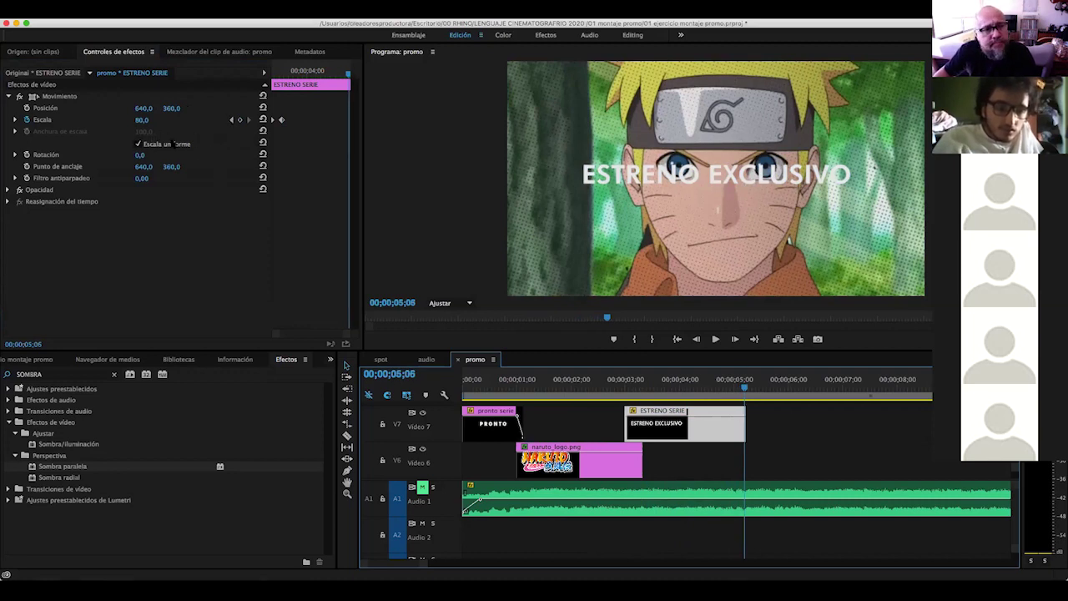
click(143, 119)
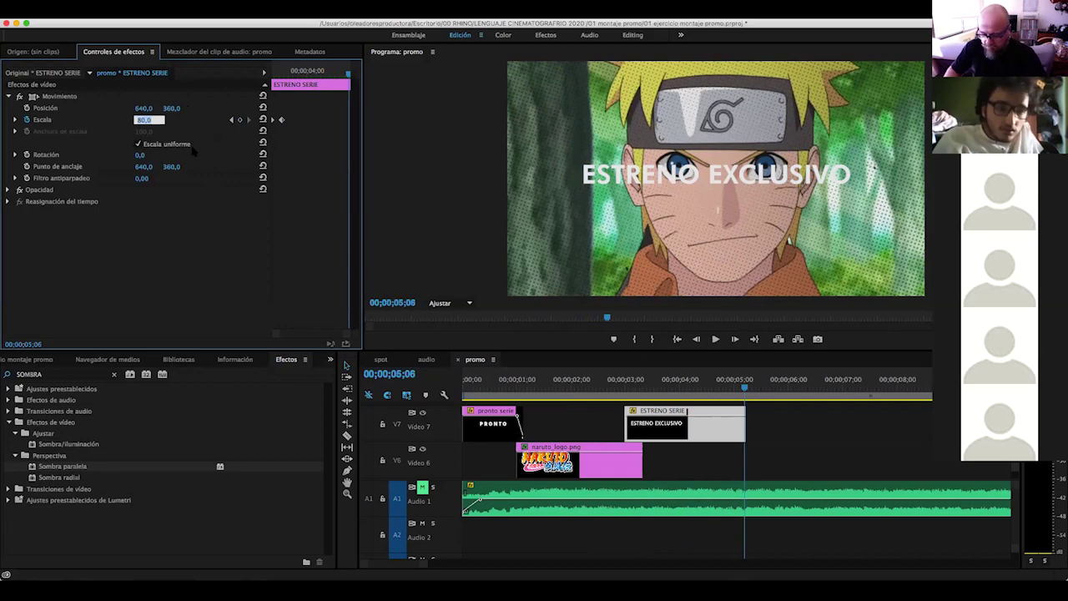
text(100)
key(Return)
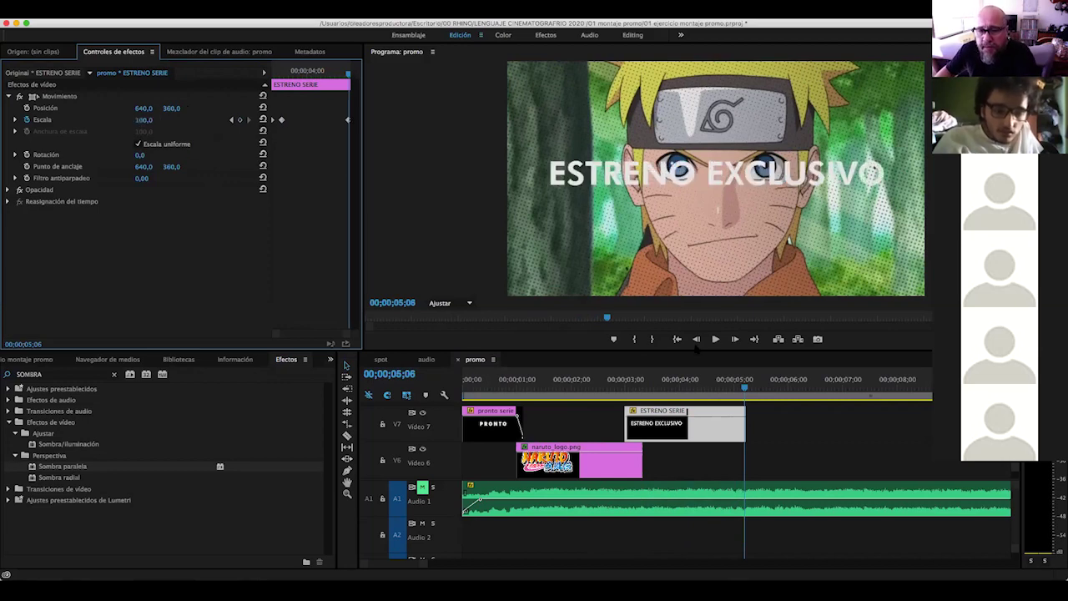
mouse_move(693, 394)
mouse_down()
mouse_move(617, 389)
mouse_move(737, 397)
mouse_up()
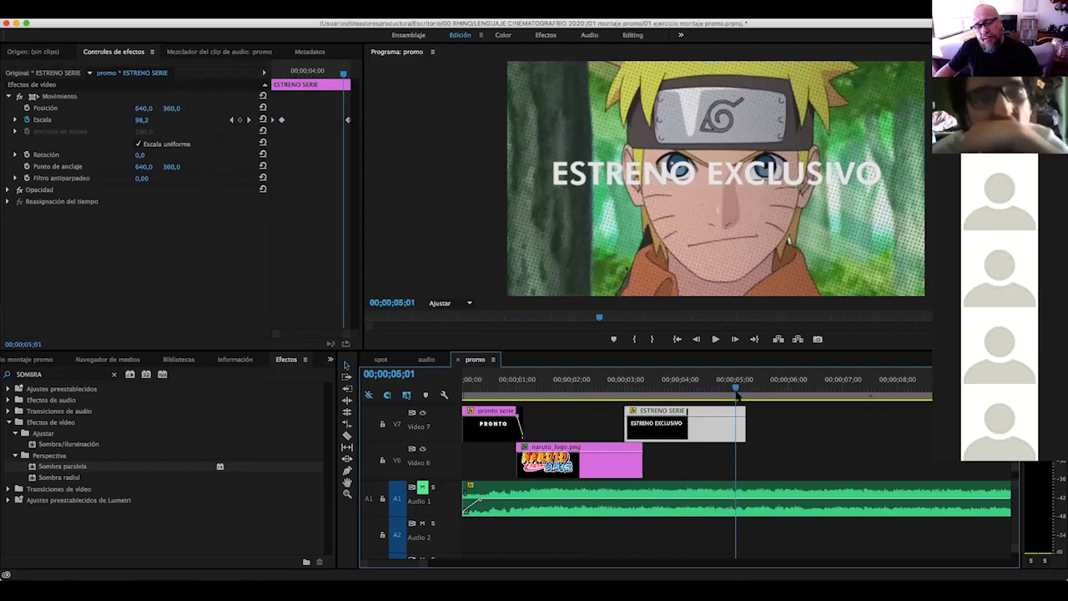
Lower the title's last opacity keyframe at 05;02 so it fades out
click(737, 388)
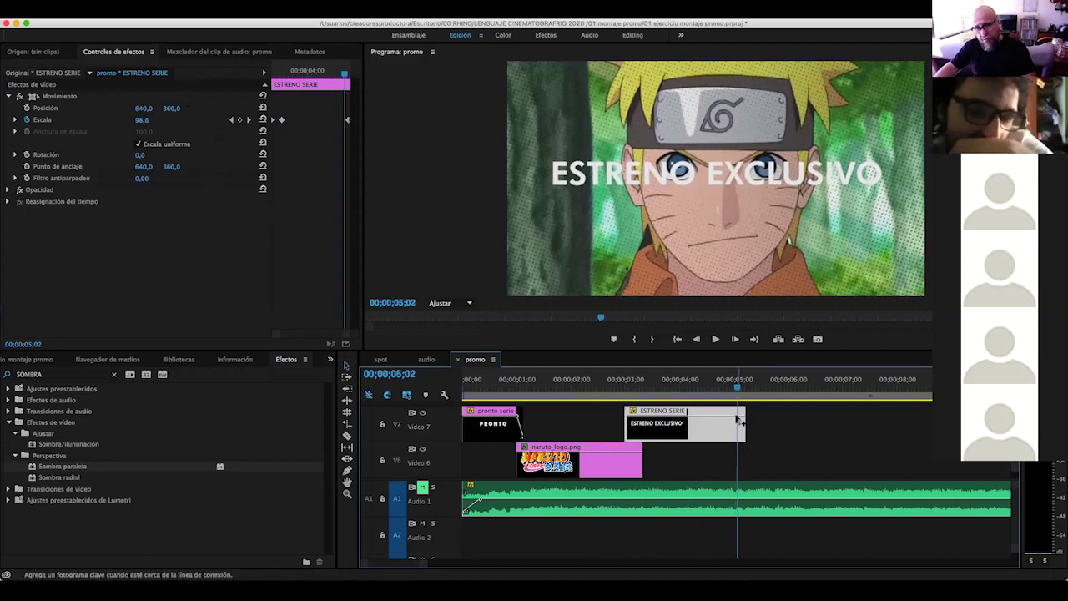
mouse_move(744, 421)
mouse_down()
mouse_move(742, 449)
mouse_move(773, 477)
mouse_up()
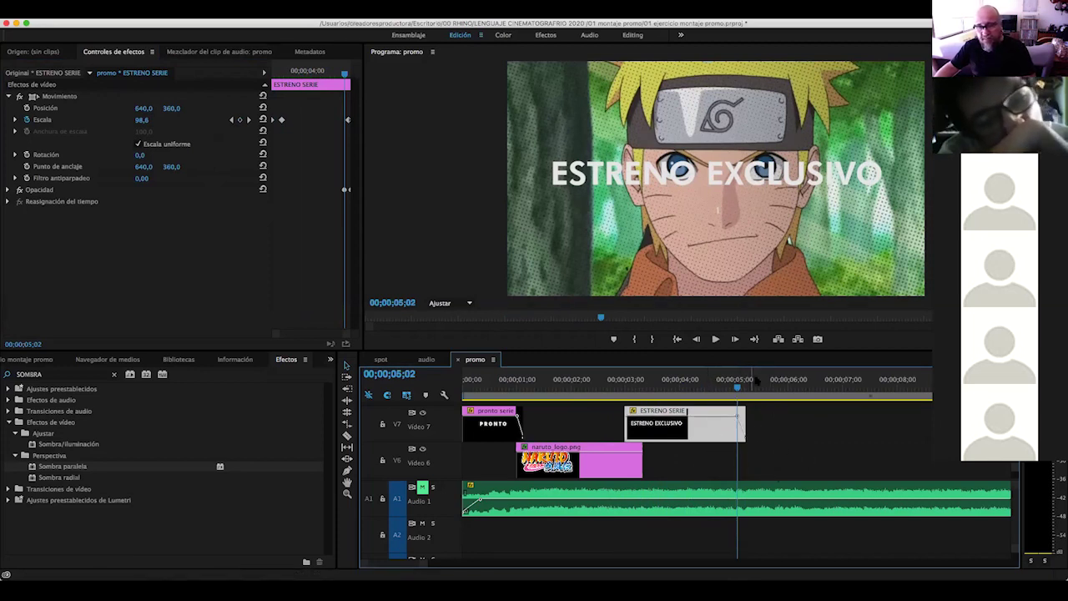
drag(737, 388, 629, 385)
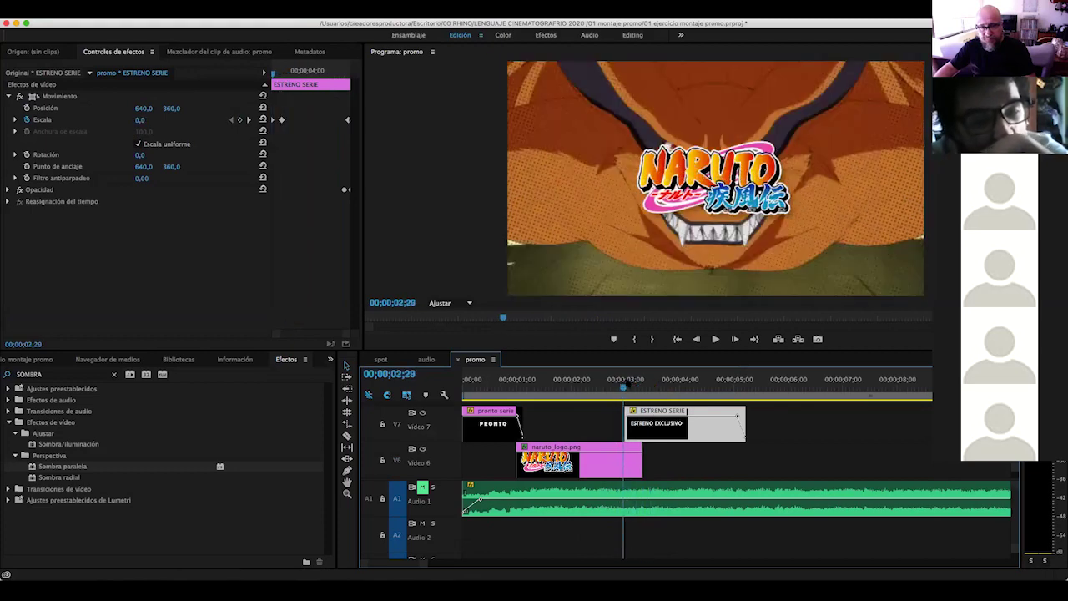
Inspect the naruto_logo.png effects and preview the title over the fox image
click(637, 459)
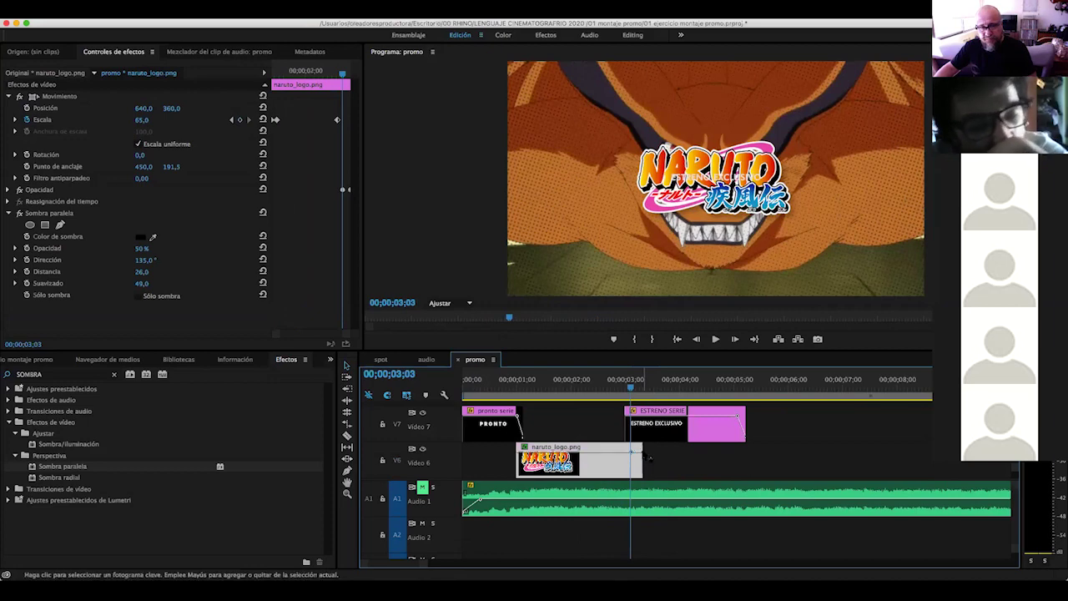
mouse_move(630, 387)
mouse_down()
mouse_move(656, 389)
mouse_move(625, 389)
mouse_up()
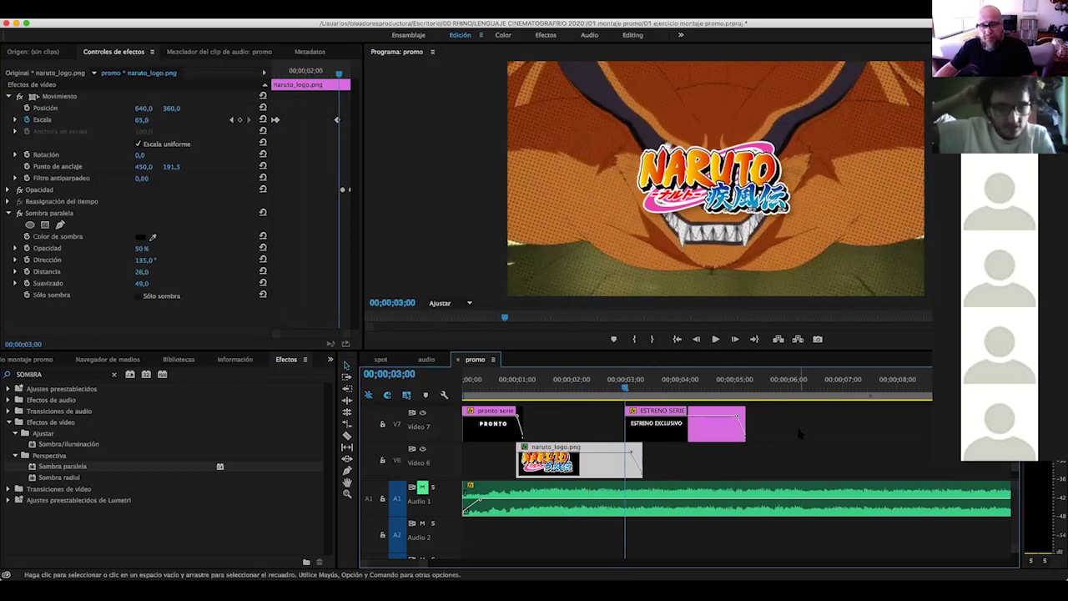
scroll(796, 432, down, 5)
scroll(799, 433, down, 2)
scroll(799, 434, up, 2)
scroll(799, 434, up, 2)
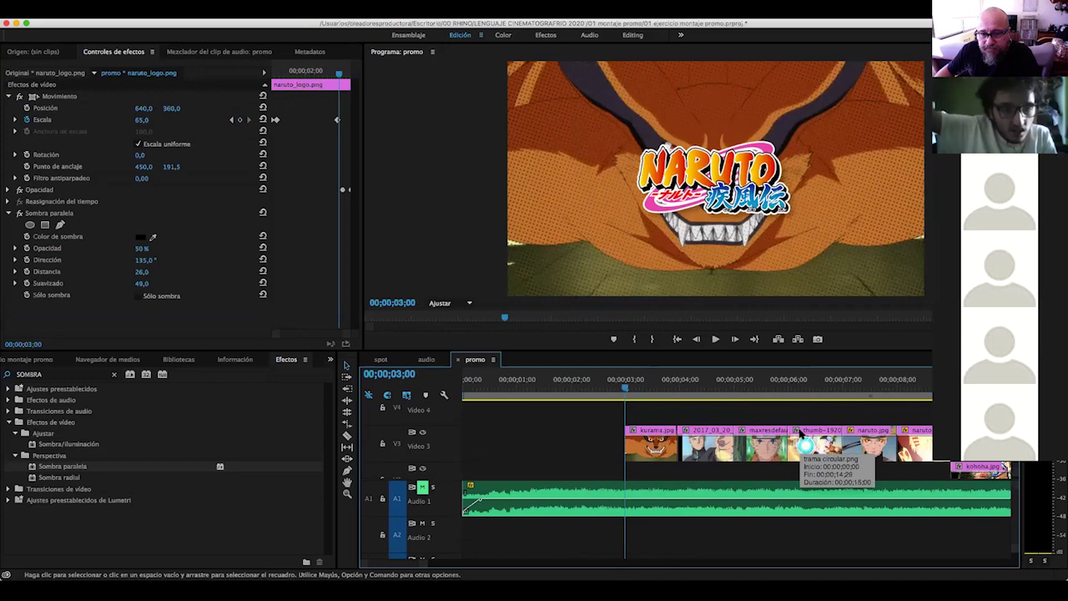
drag(624, 389, 625, 388)
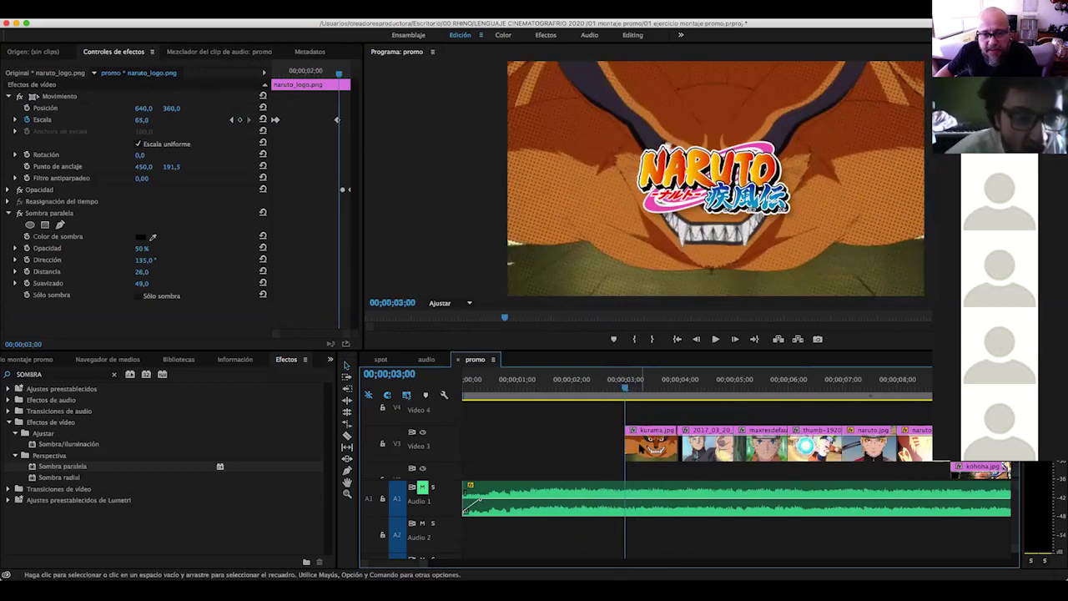
Select the kurama.jpg clip and preview the frames around its start
click(651, 443)
click(331, 360)
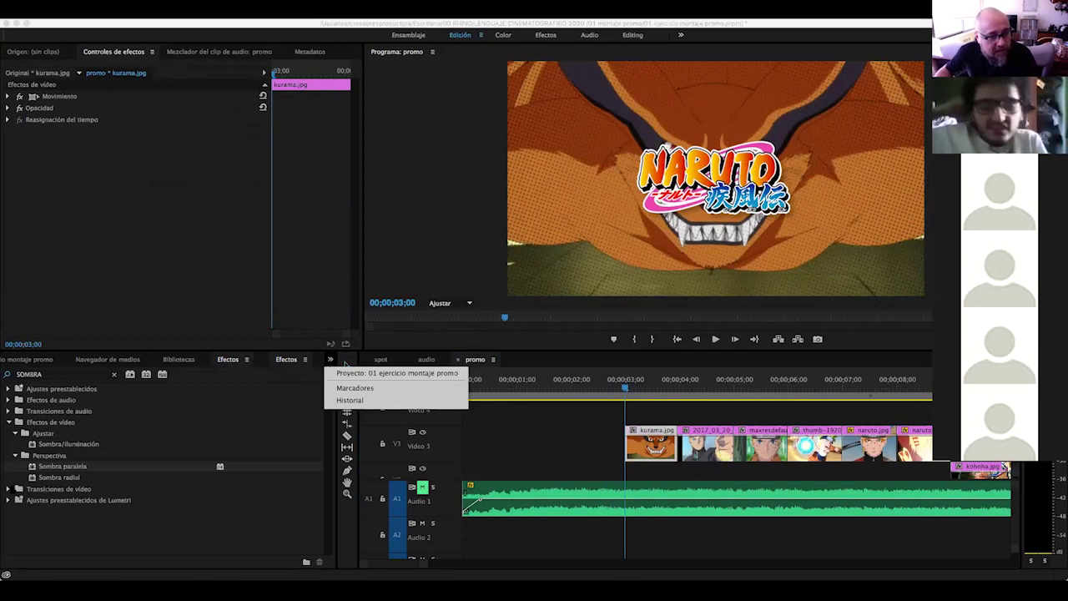
click(83, 490)
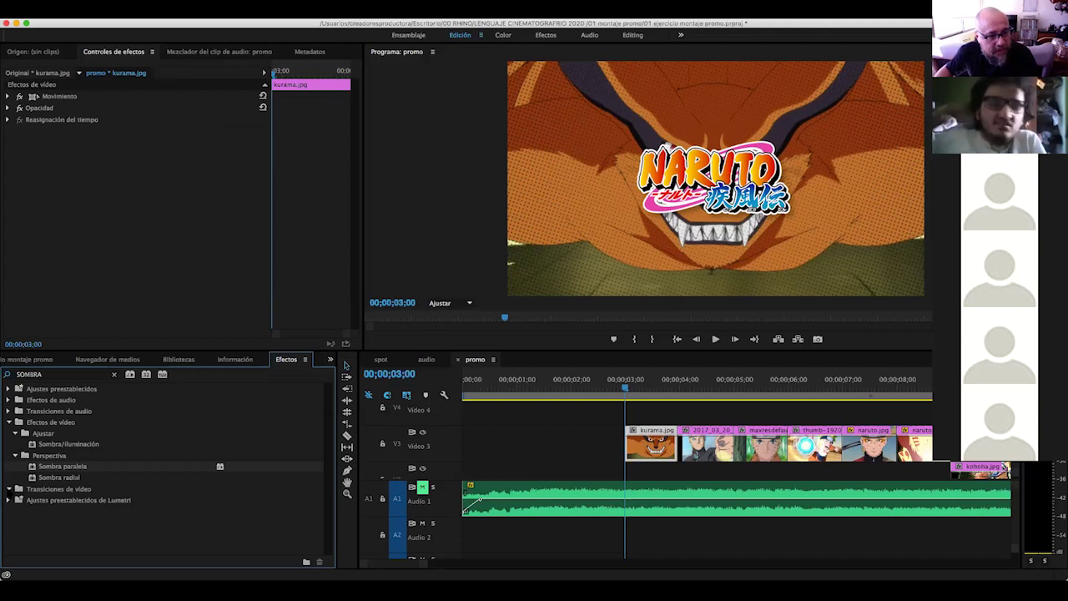
click(28, 492)
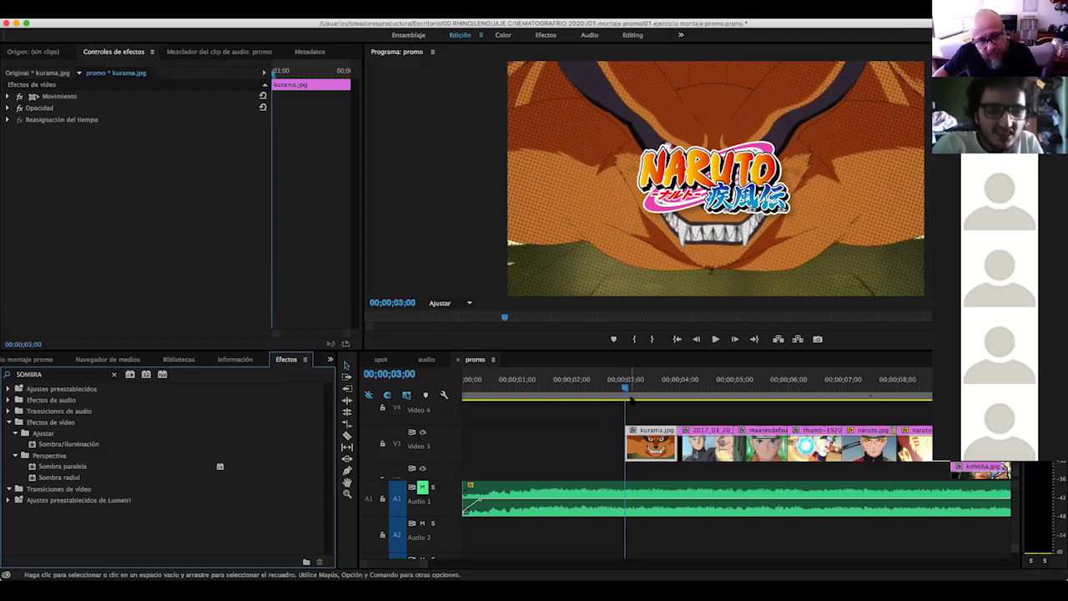
mouse_move(624, 388)
mouse_down()
mouse_move(649, 391)
mouse_move(625, 390)
mouse_up()
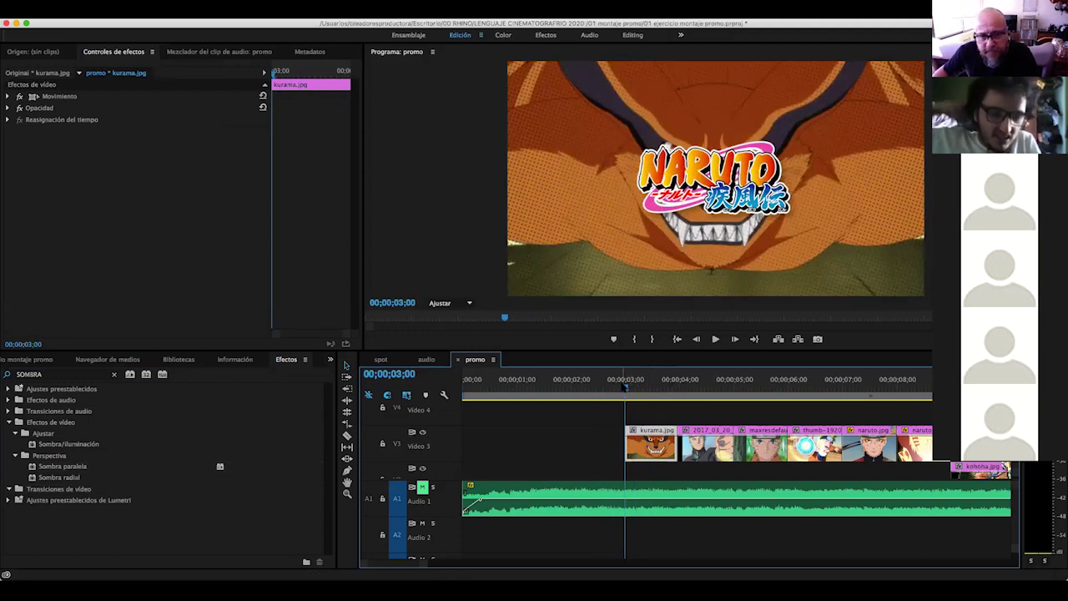
drag(654, 391, 624, 393)
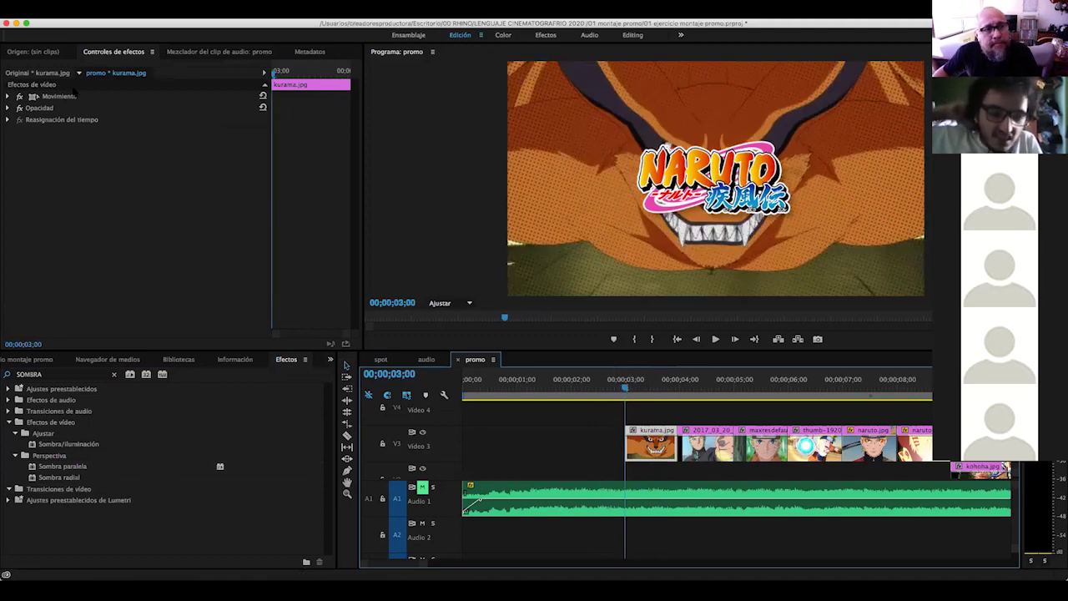
Keyframe kurama.jpg's Escala to 110 at the clip's end and preview the zoom
click(9, 96)
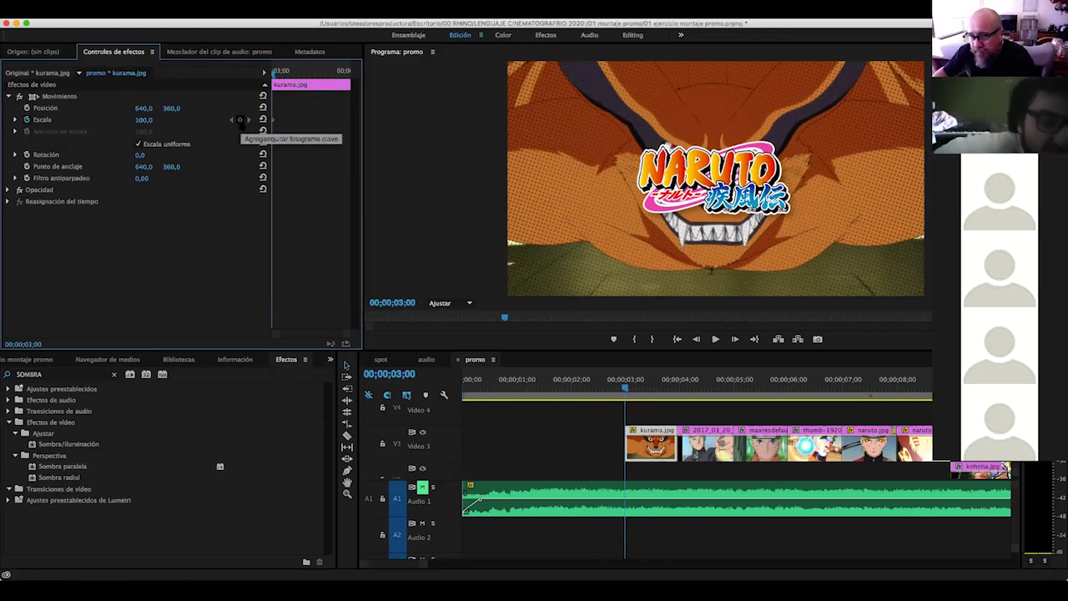
drag(273, 73, 347, 73)
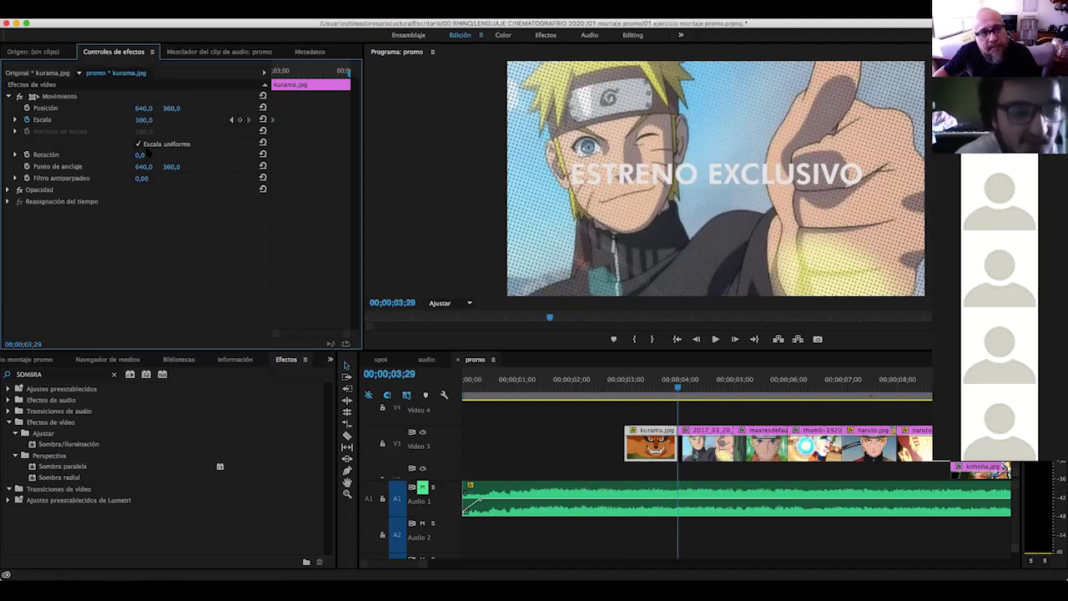
click(146, 120)
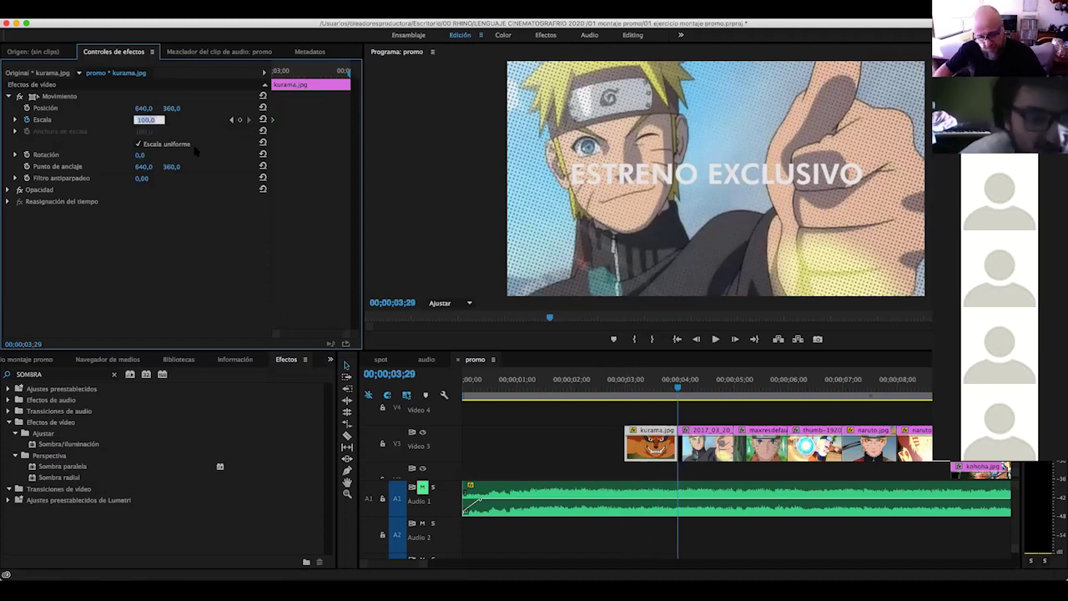
text(110)
key(Return)
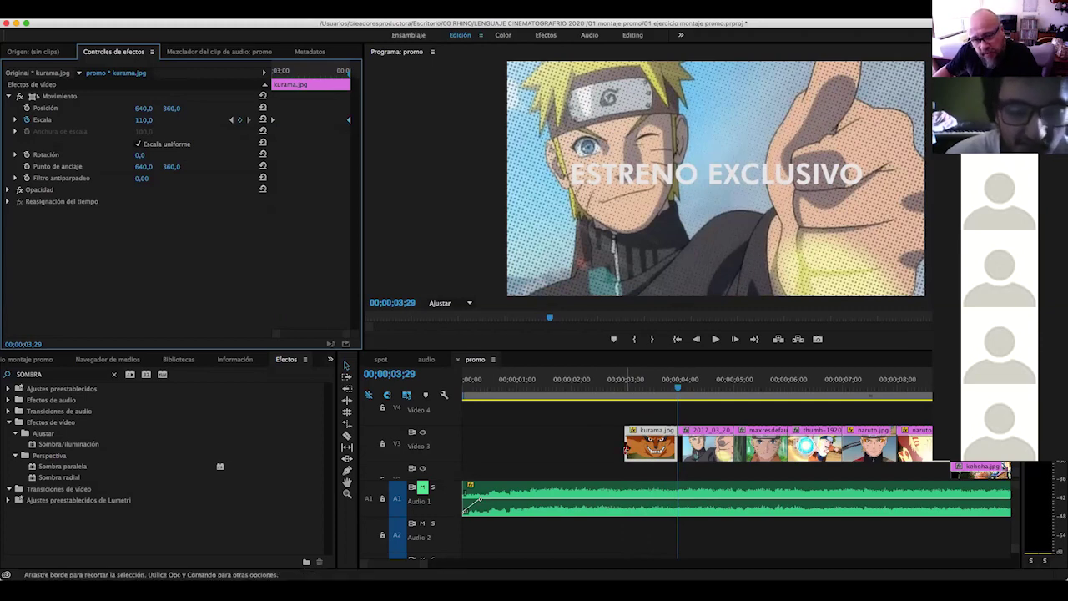
mouse_move(678, 382)
mouse_down()
mouse_move(618, 388)
mouse_move(641, 391)
mouse_up()
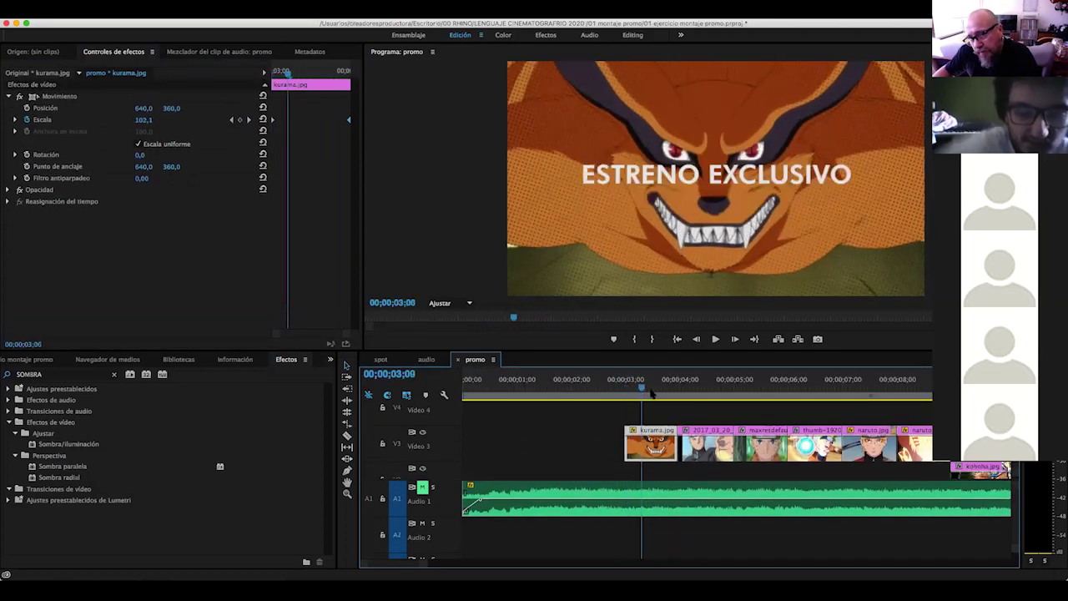
mouse_move(642, 392)
mouse_down()
mouse_move(627, 394)
mouse_move(770, 414)
mouse_move(625, 429)
mouse_up()
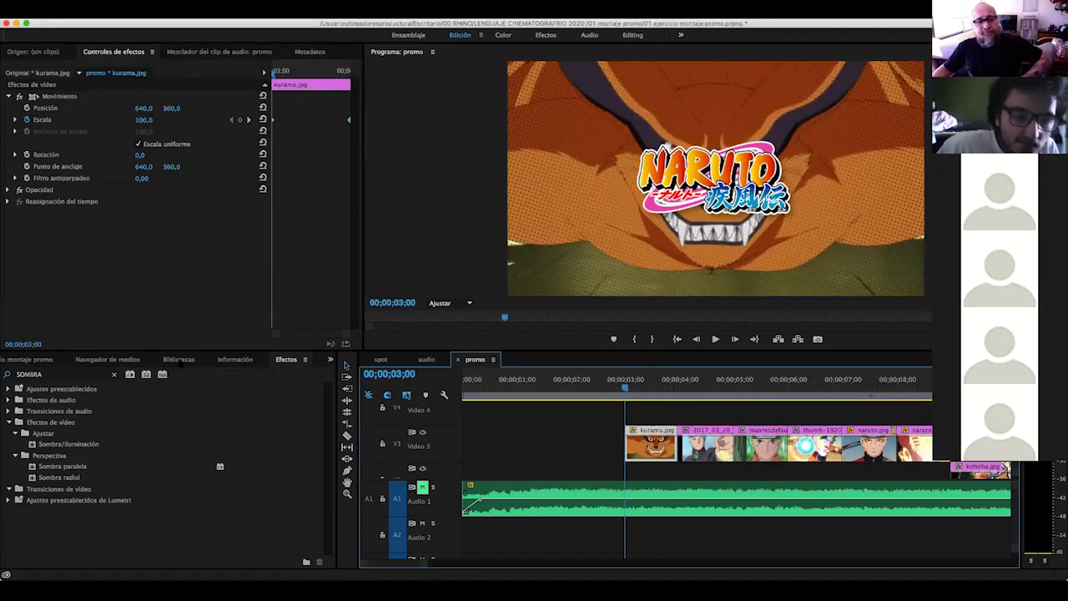
Place Disolver aditivo from Transiciones de vídeo > Disolver at the start of kurama.jpg
click(115, 375)
click(8, 432)
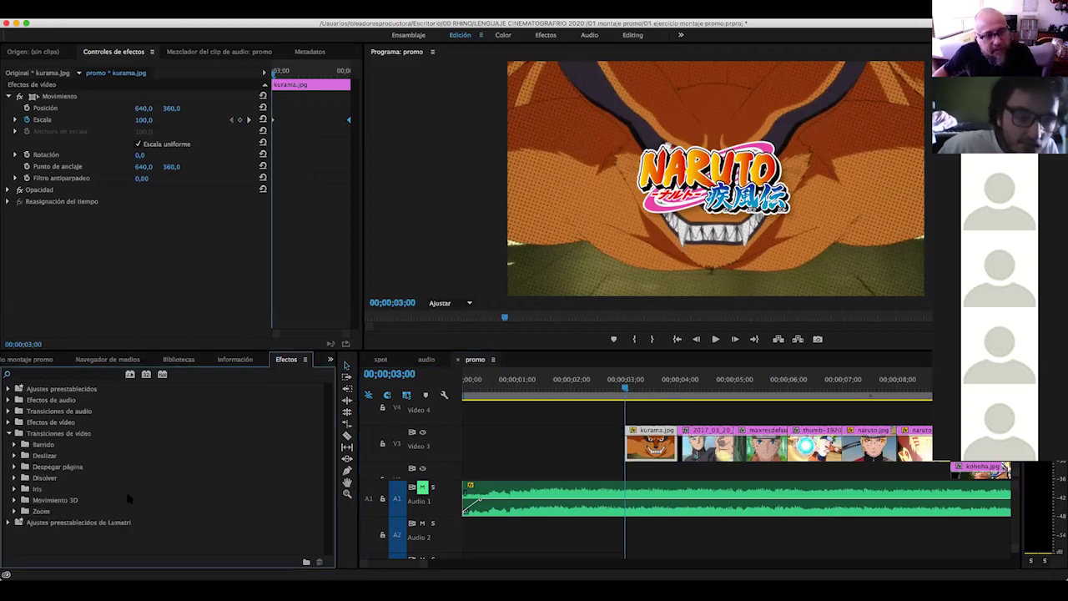
click(13, 477)
scroll(52, 448, down, 2)
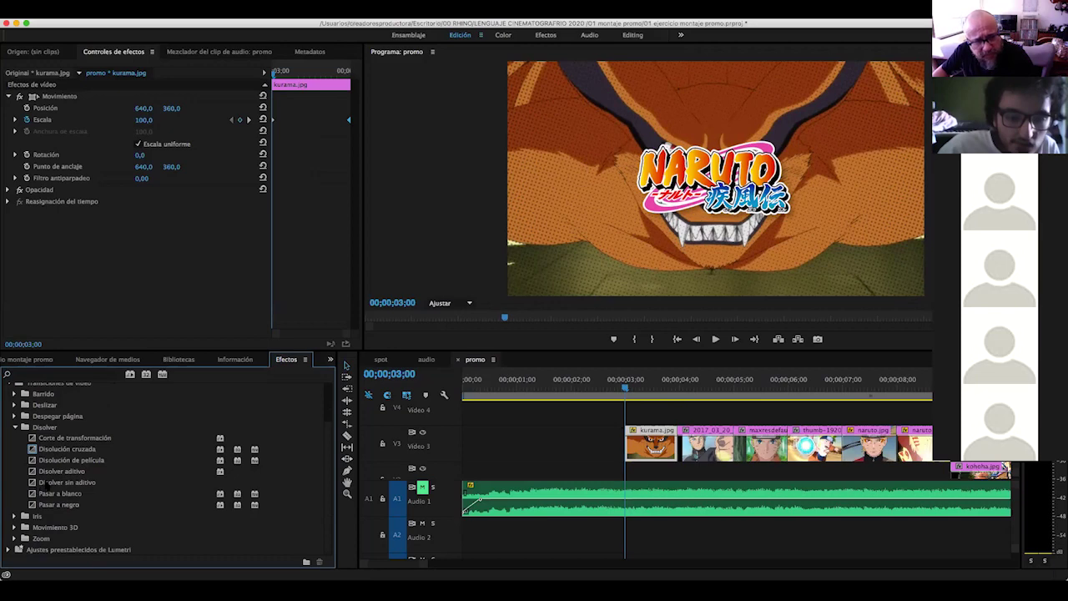
drag(62, 470, 632, 450)
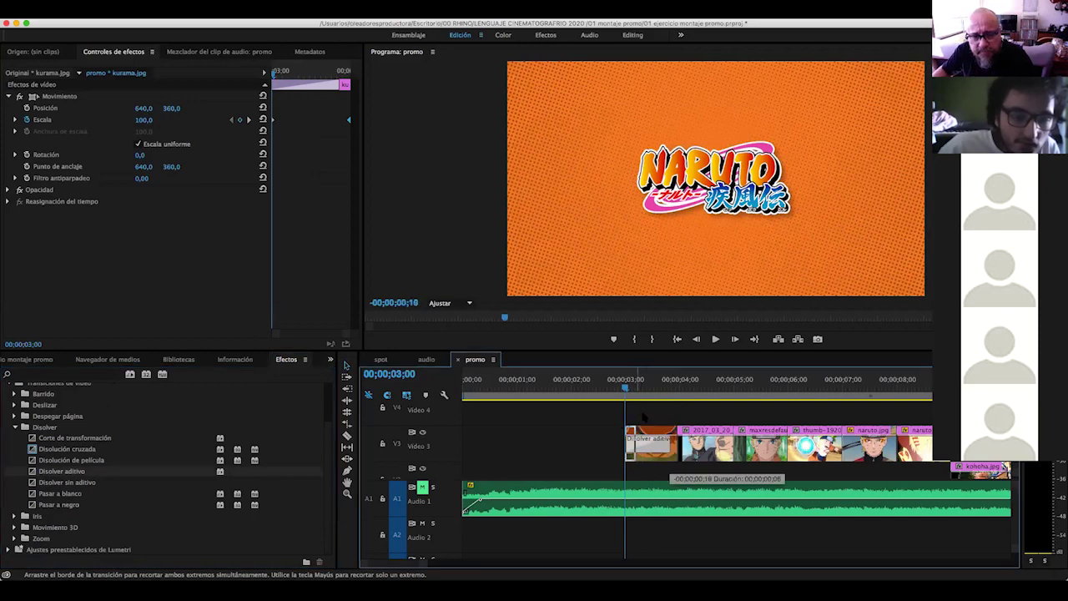
Select the new 6-frame dissolve and scrub through it to preview the fade-in
click(643, 440)
click(636, 386)
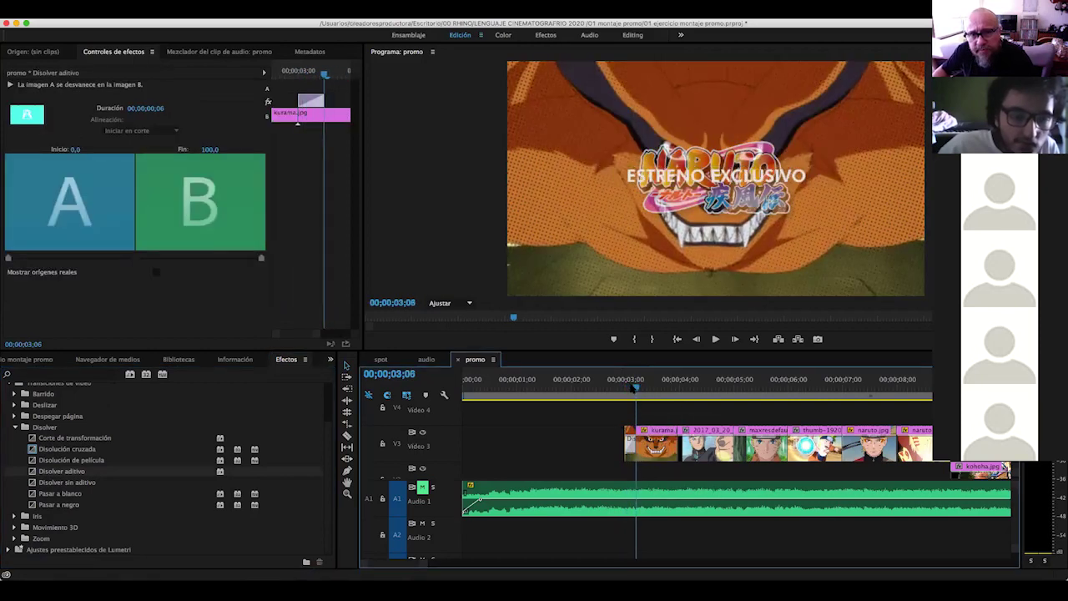
mouse_move(636, 386)
mouse_down()
mouse_move(625, 388)
mouse_move(649, 388)
mouse_move(624, 388)
mouse_move(662, 388)
mouse_move(472, 389)
mouse_move(675, 390)
mouse_up()
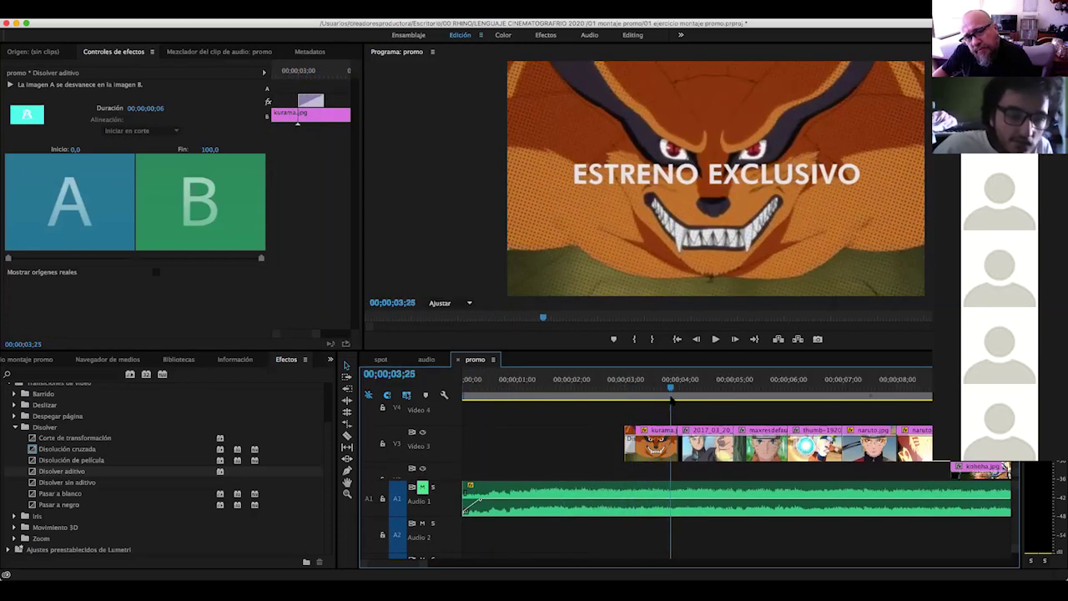
click(703, 429)
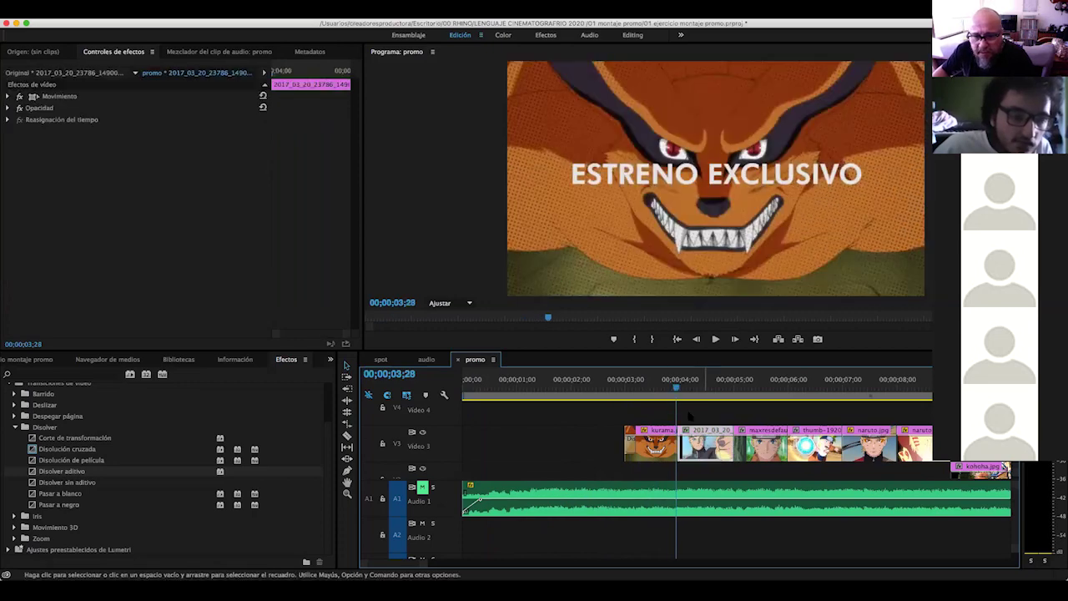
Keyframe the 2017_03_20 clip's Escala to 110 at its end and preview the zoom
mouse_move(699, 392)
mouse_down()
mouse_move(802, 407)
mouse_move(649, 431)
mouse_move(658, 454)
mouse_move(682, 430)
mouse_up()
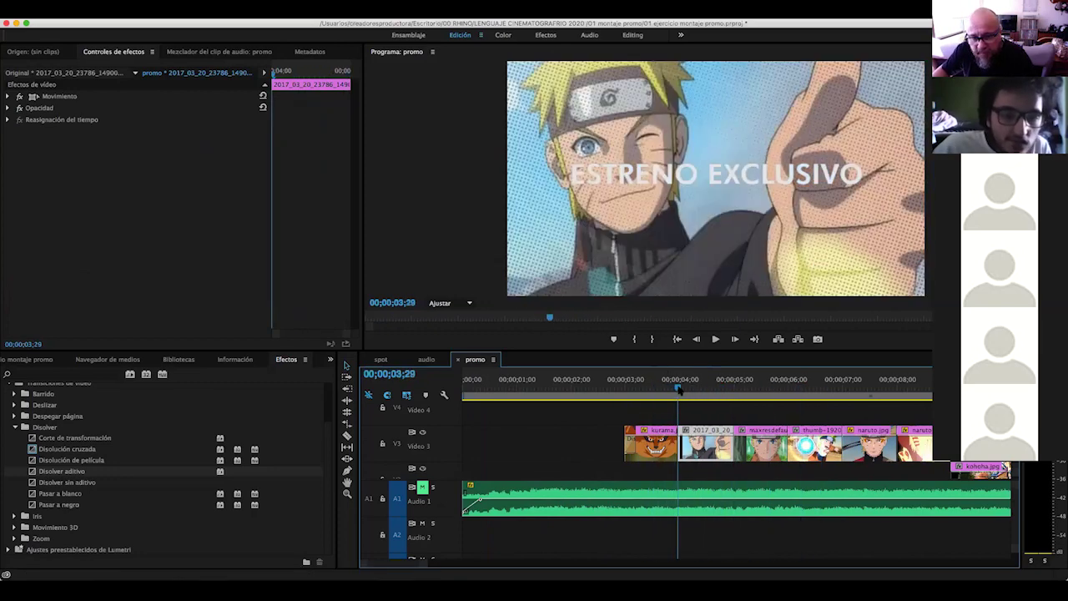
click(279, 75)
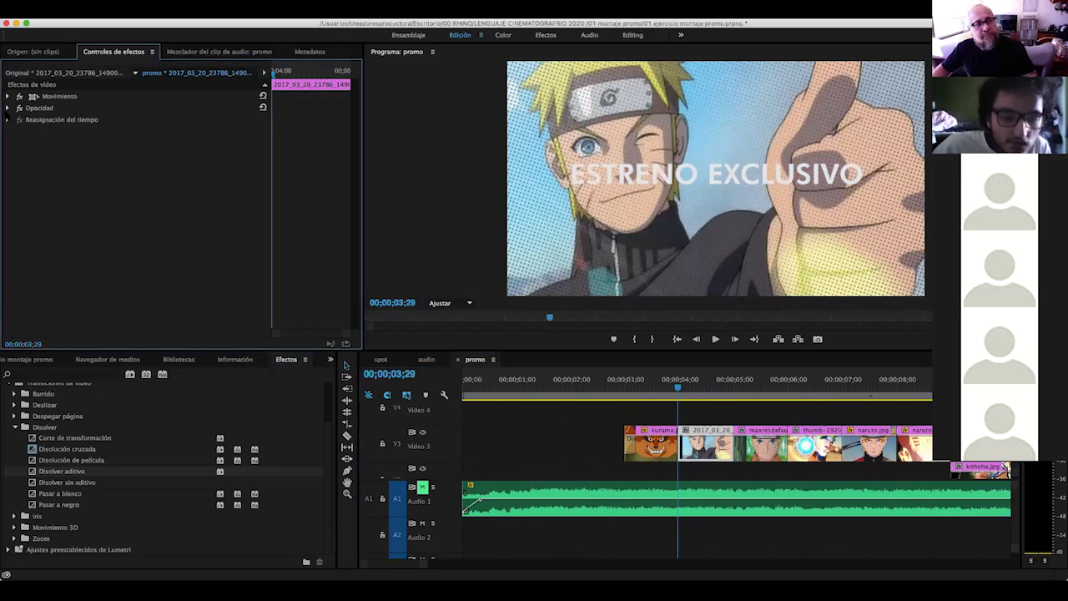
click(8, 95)
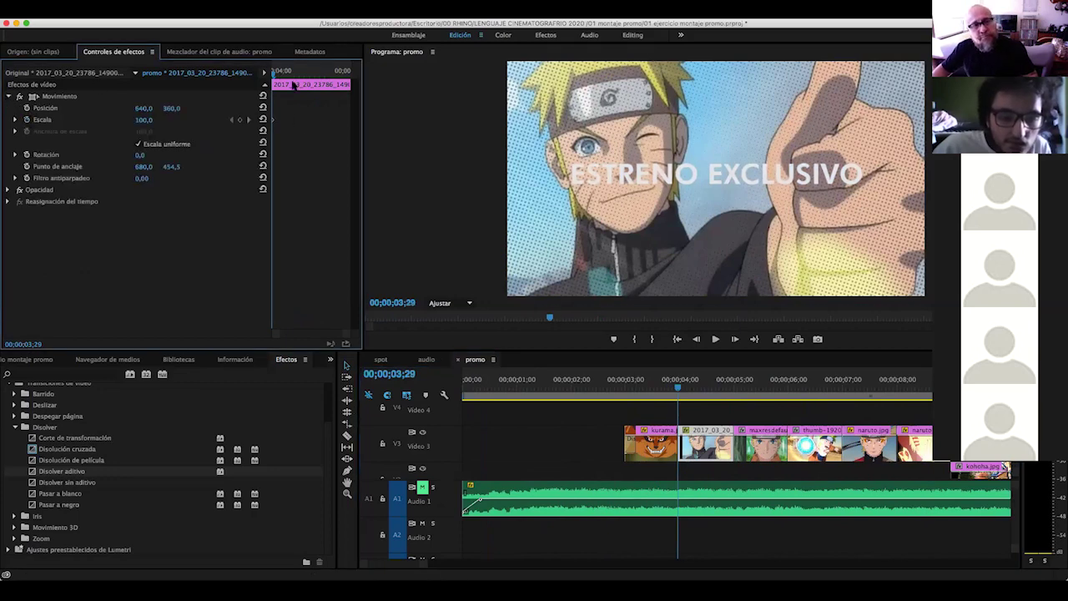
drag(278, 73, 402, 82)
click(146, 120)
key(Return)
drag(662, 390, 728, 389)
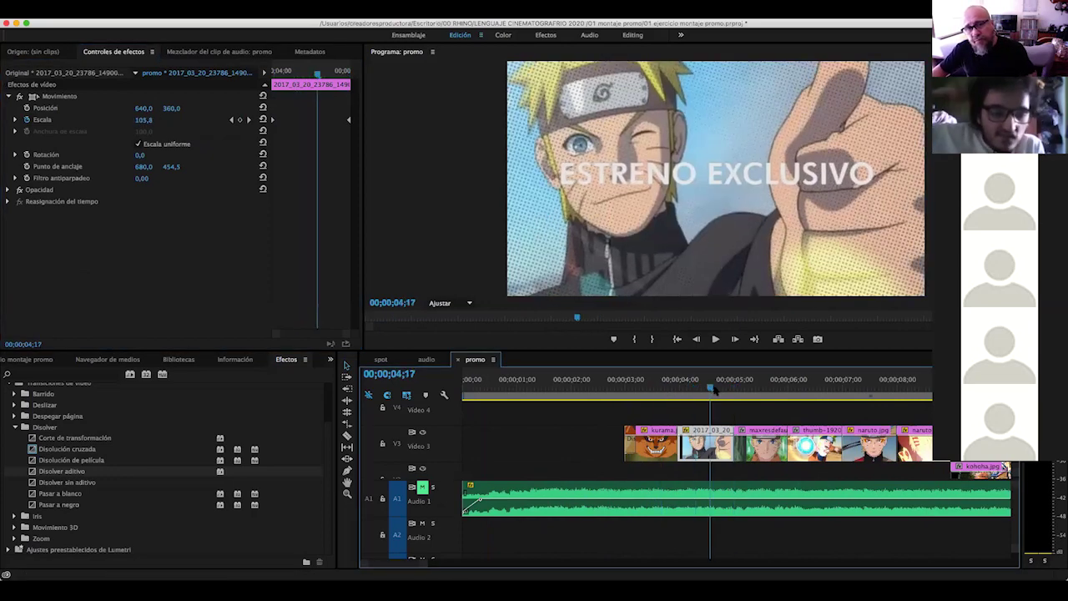
Keyframe the maxresdefault clip's Escala to 110 at its end and preview it
click(765, 442)
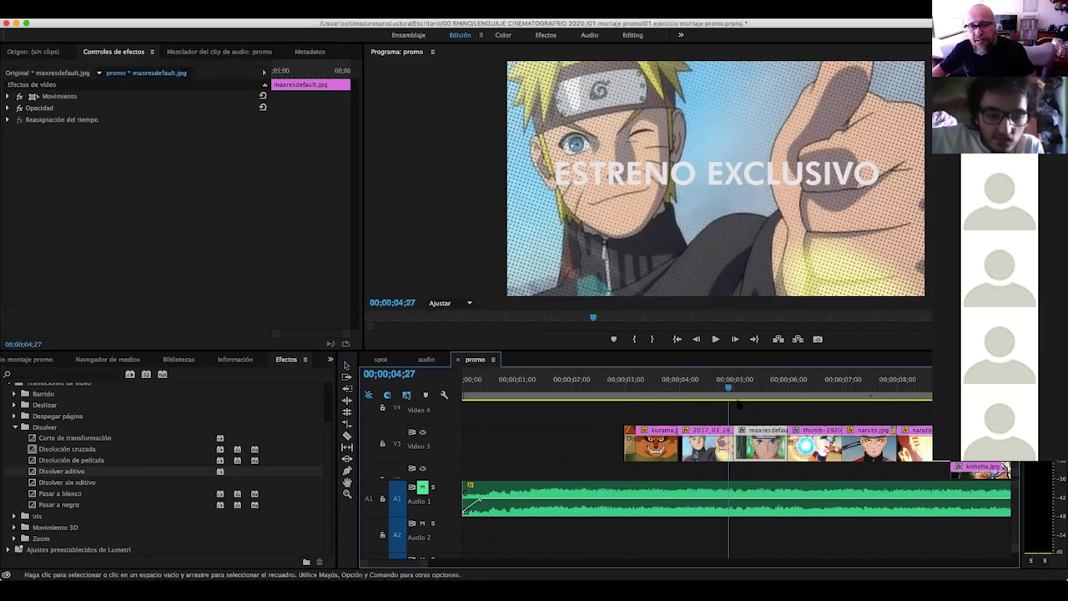
click(747, 386)
key(Left)
key(Left)
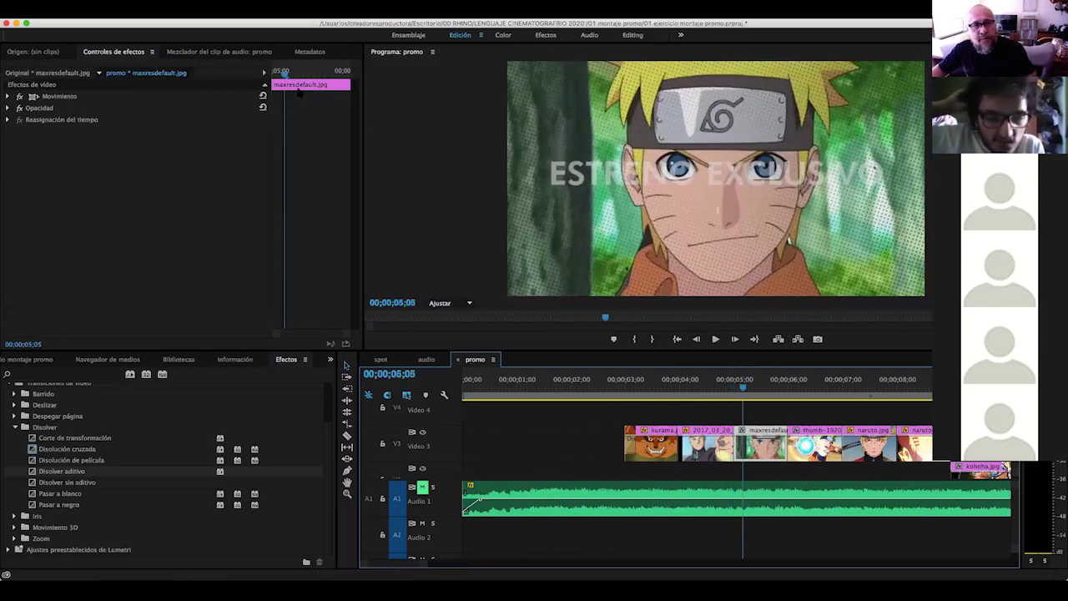
drag(283, 73, 273, 74)
click(9, 96)
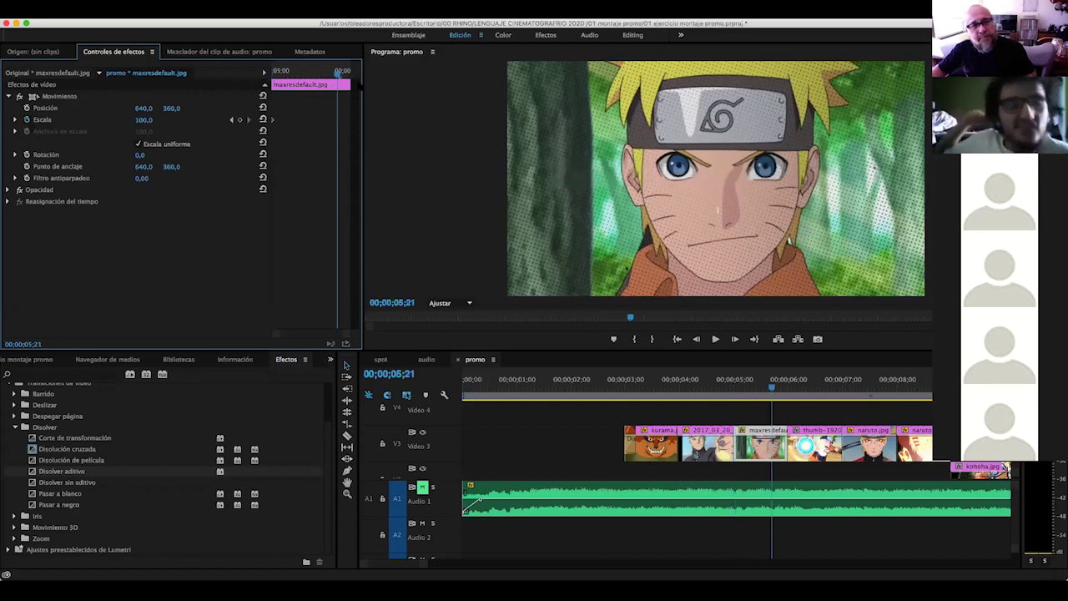
drag(278, 75, 342, 74)
click(145, 119)
text(110)
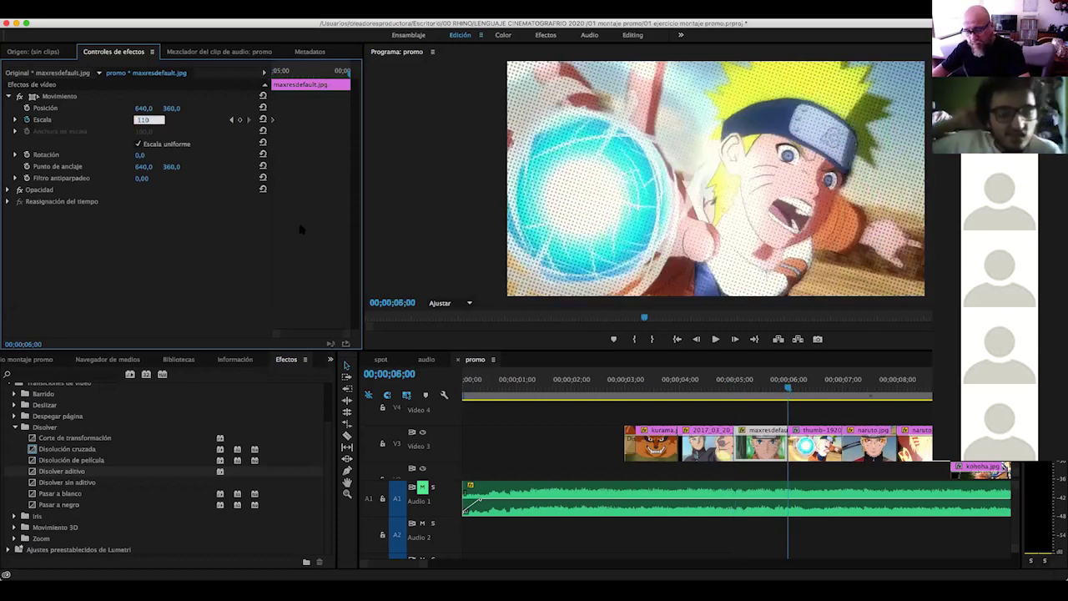
key(Return)
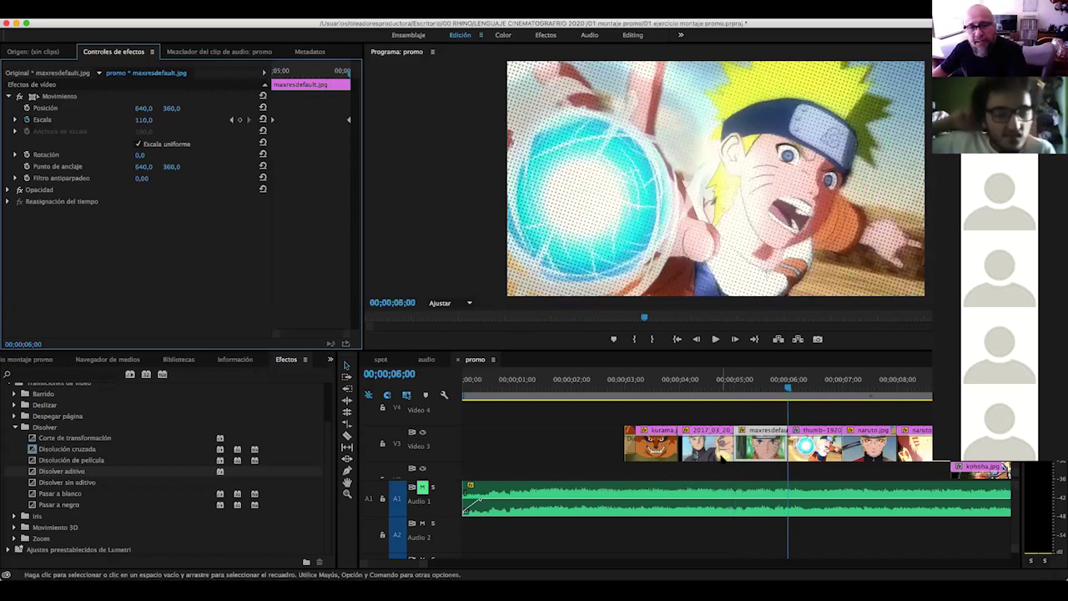
drag(648, 389, 735, 390)
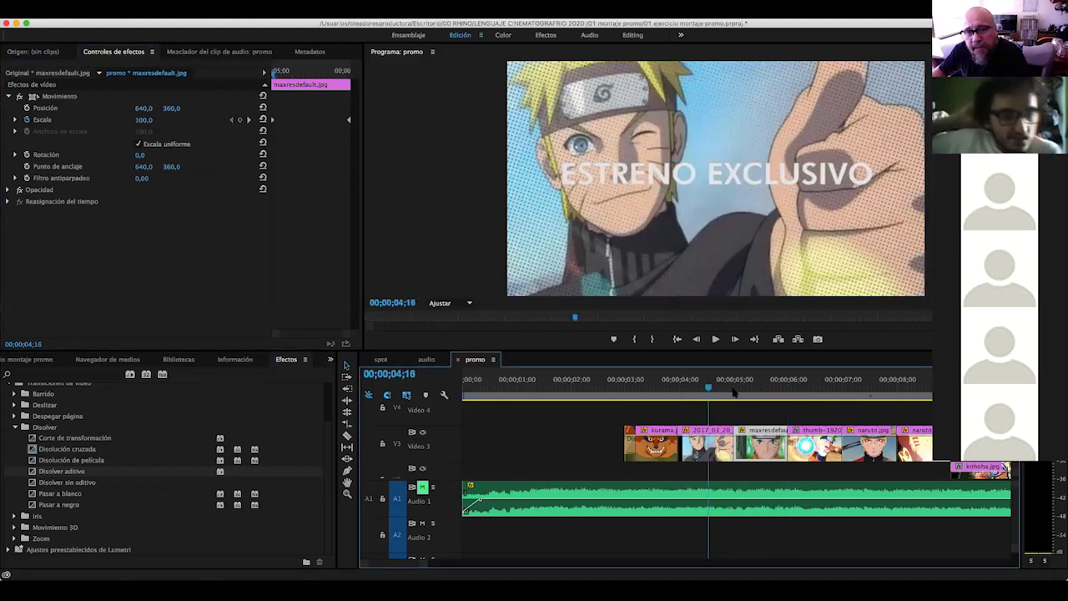
Give the thumb-1920 rasengan clip an Escala keyframe of 110 at its end
click(550, 391)
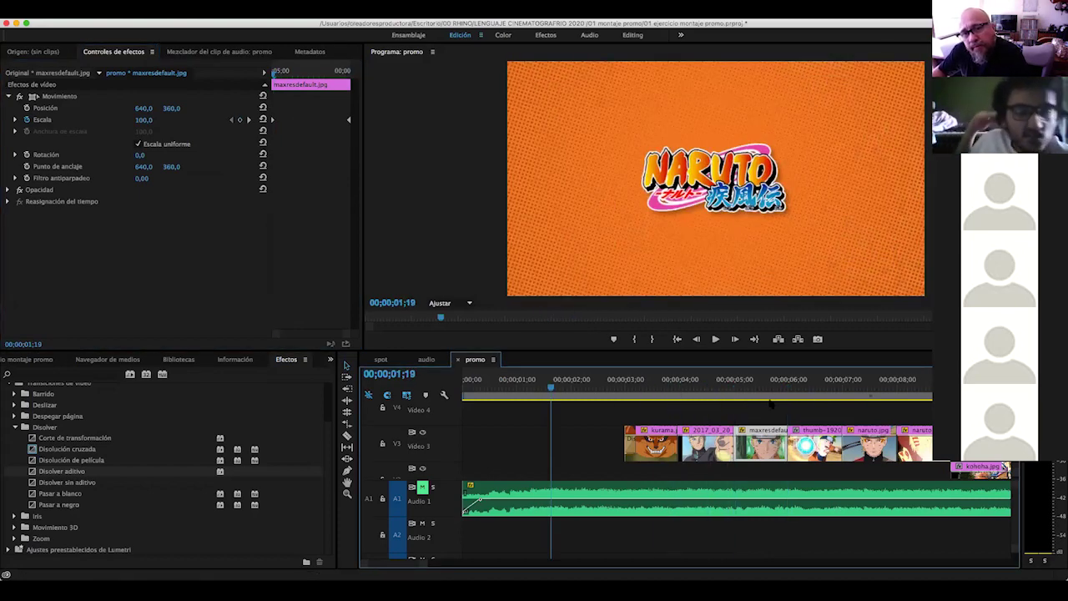
click(665, 391)
drag(724, 408, 792, 416)
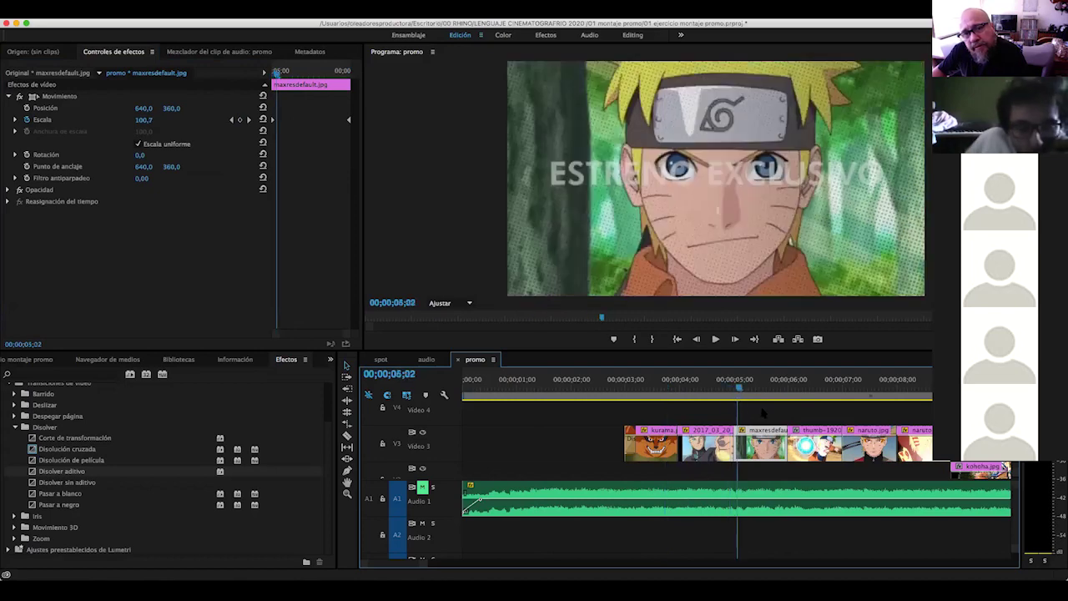
click(810, 450)
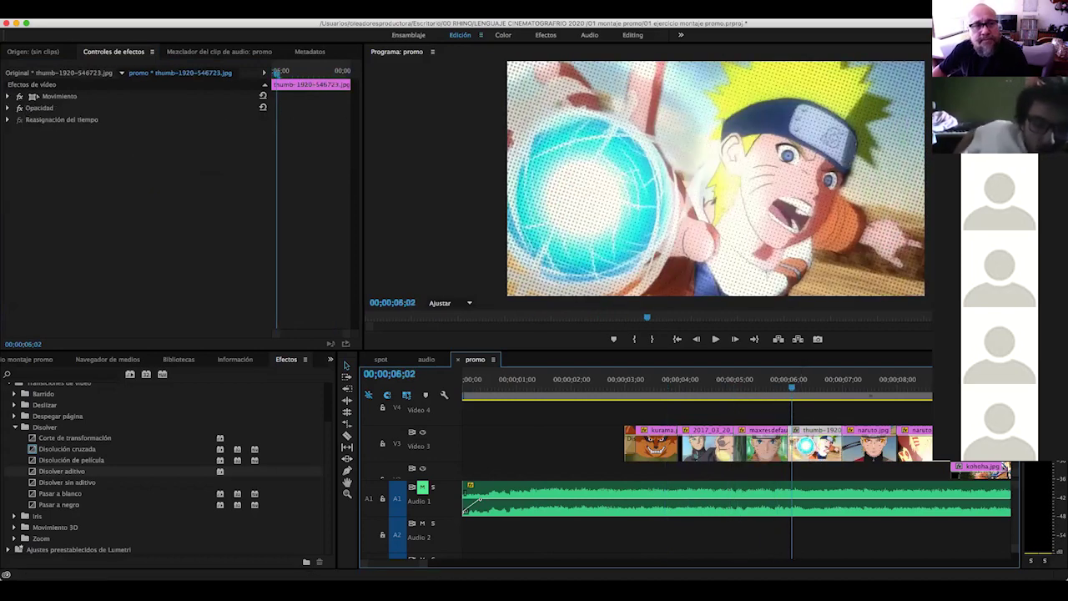
click(7, 96)
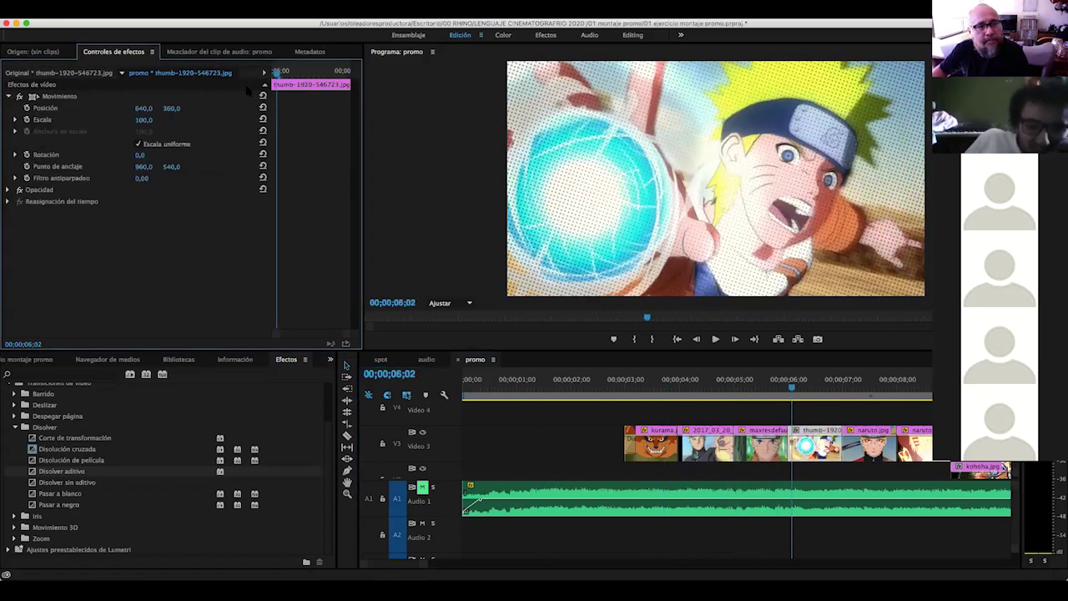
key(Left)
key(Left)
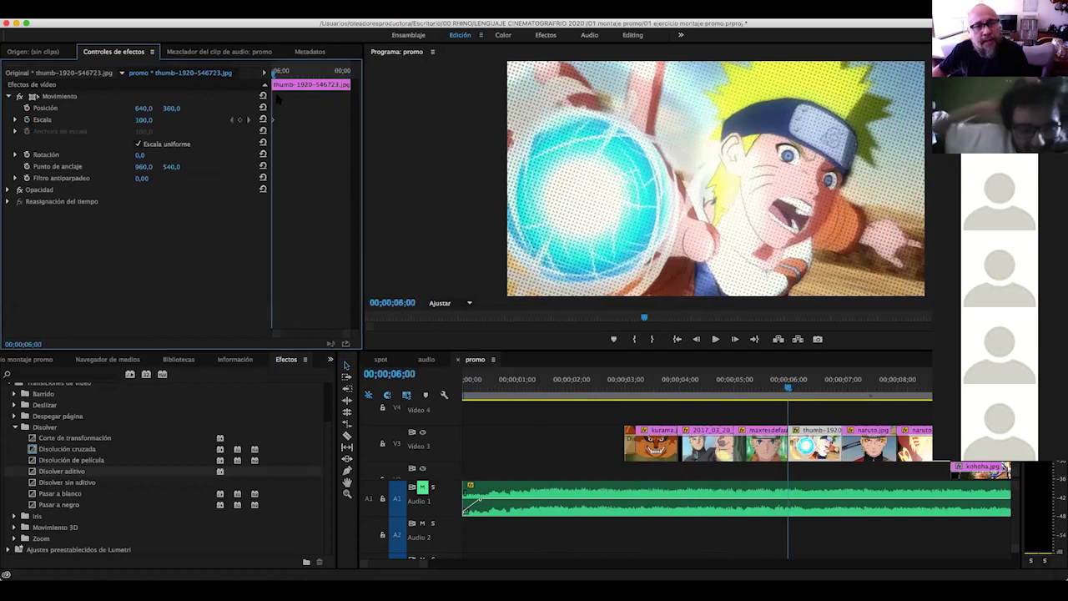
click(248, 119)
click(146, 119)
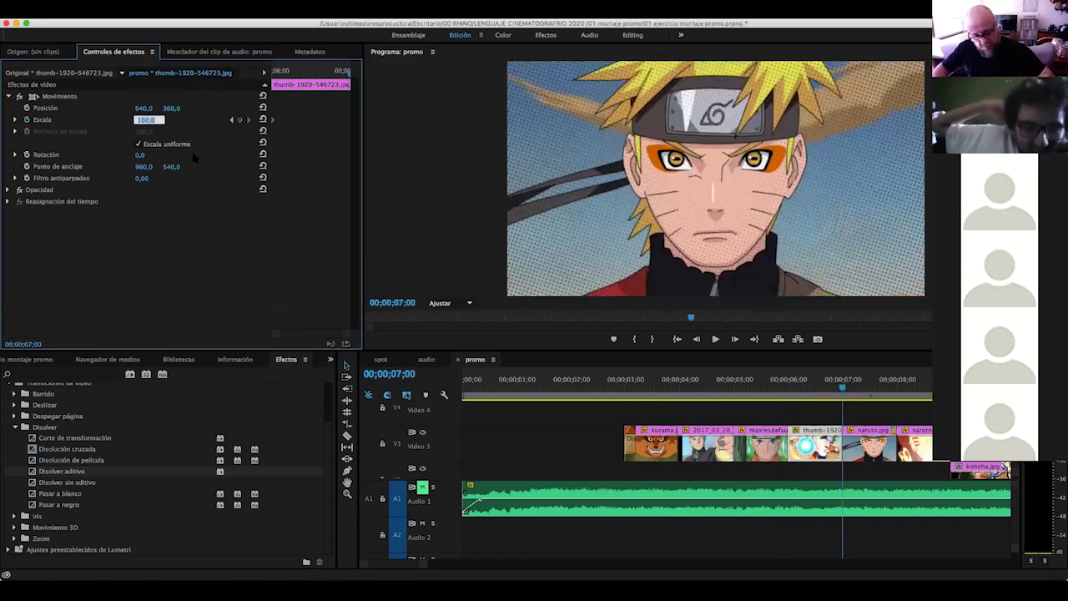
text(110)
key(Return)
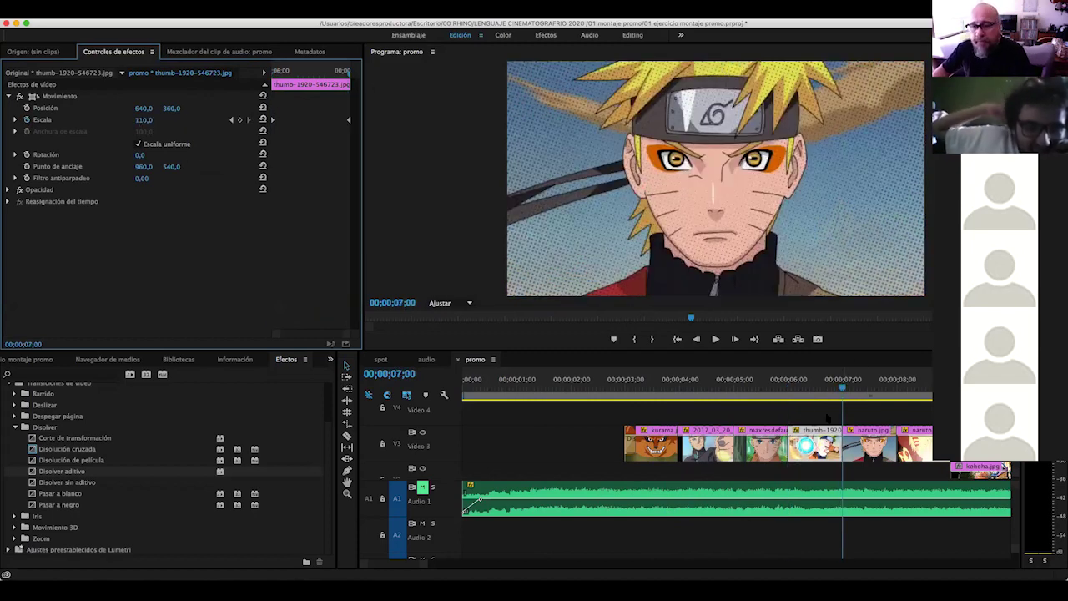
drag(830, 390, 851, 389)
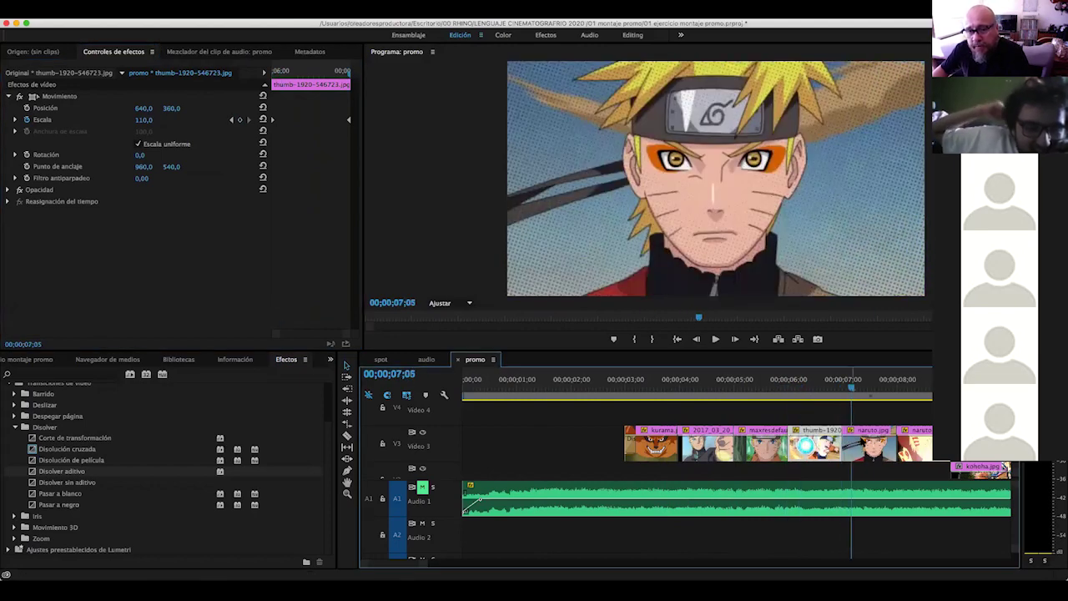
click(870, 445)
drag(291, 72, 38, 122)
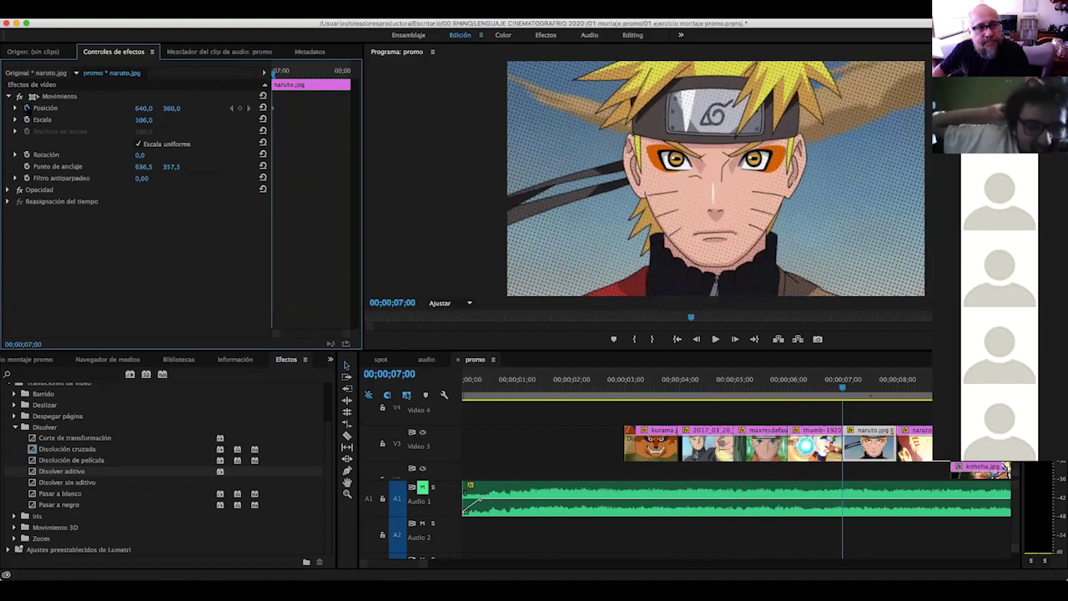
Clear naruto.jpg's Position keyframes and add a 110 scale keyframe at its end
click(27, 107)
click(631, 319)
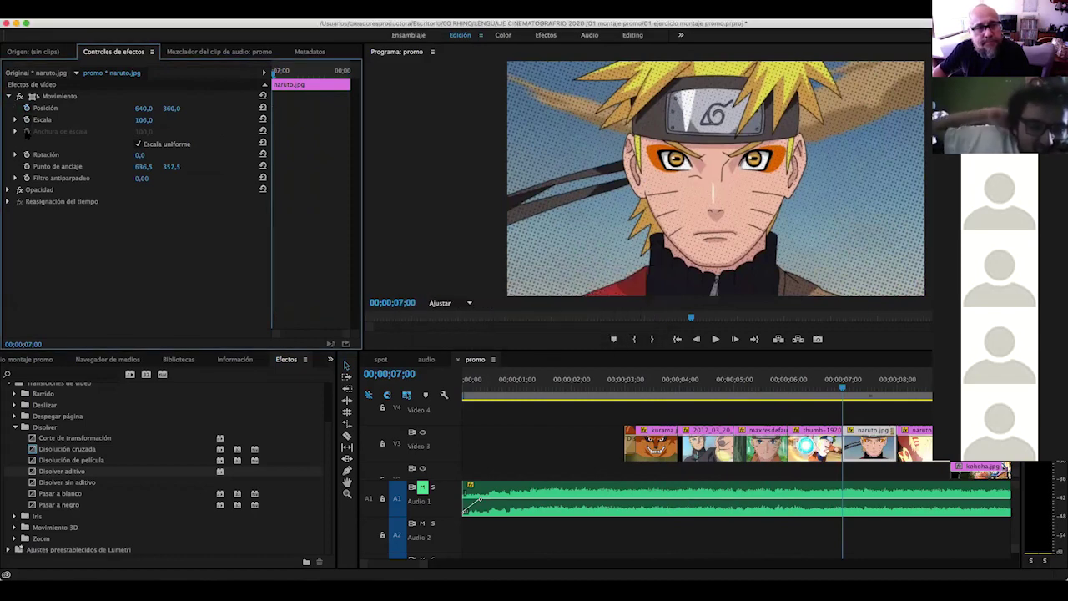
drag(274, 73, 348, 73)
drag(144, 119, 146, 119)
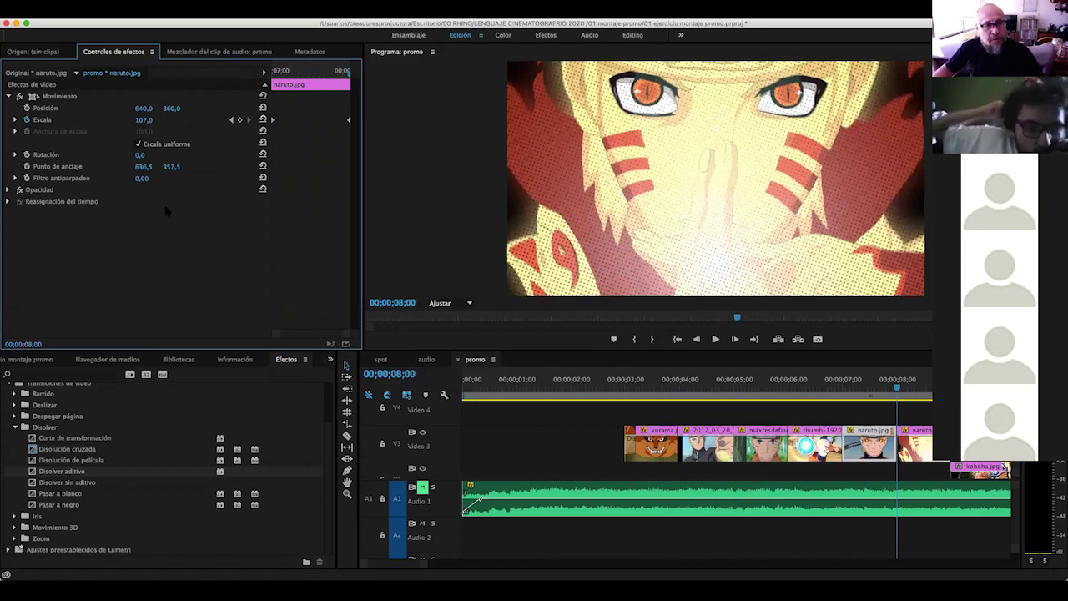
click(145, 119)
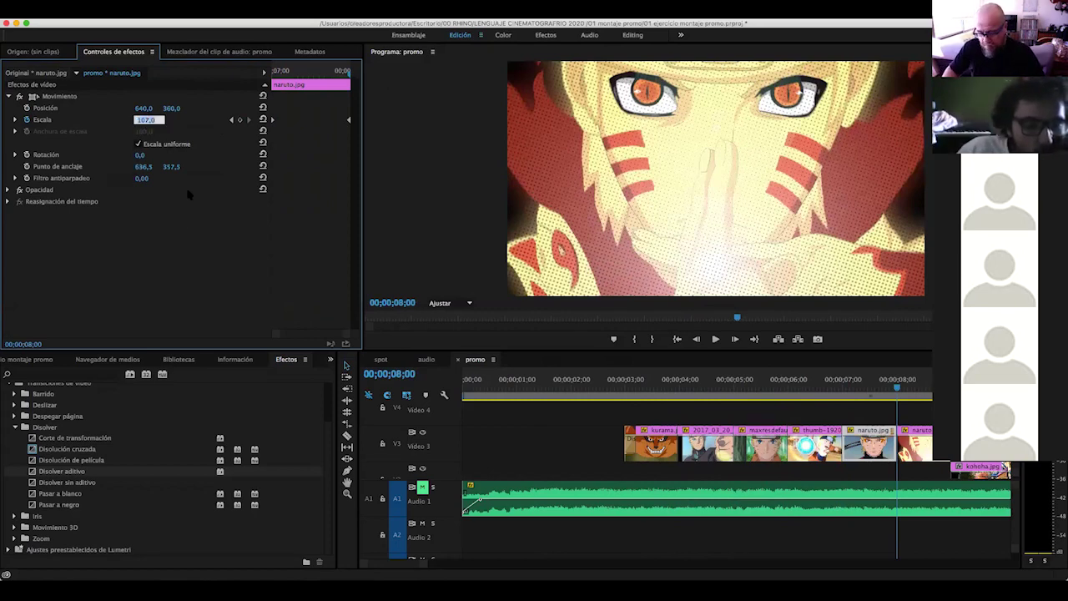
text(110)
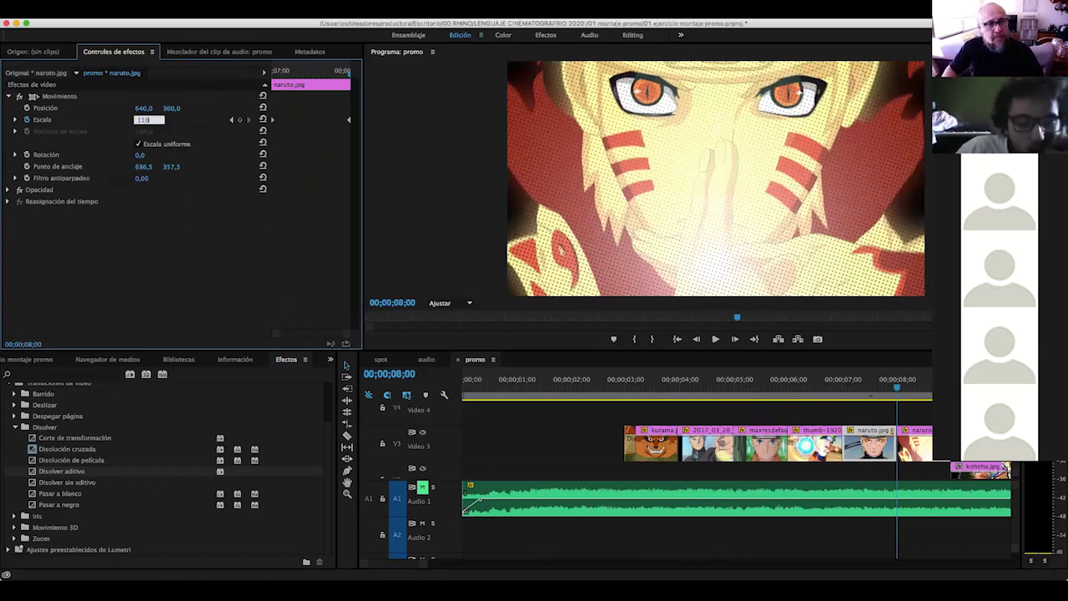
key(Return)
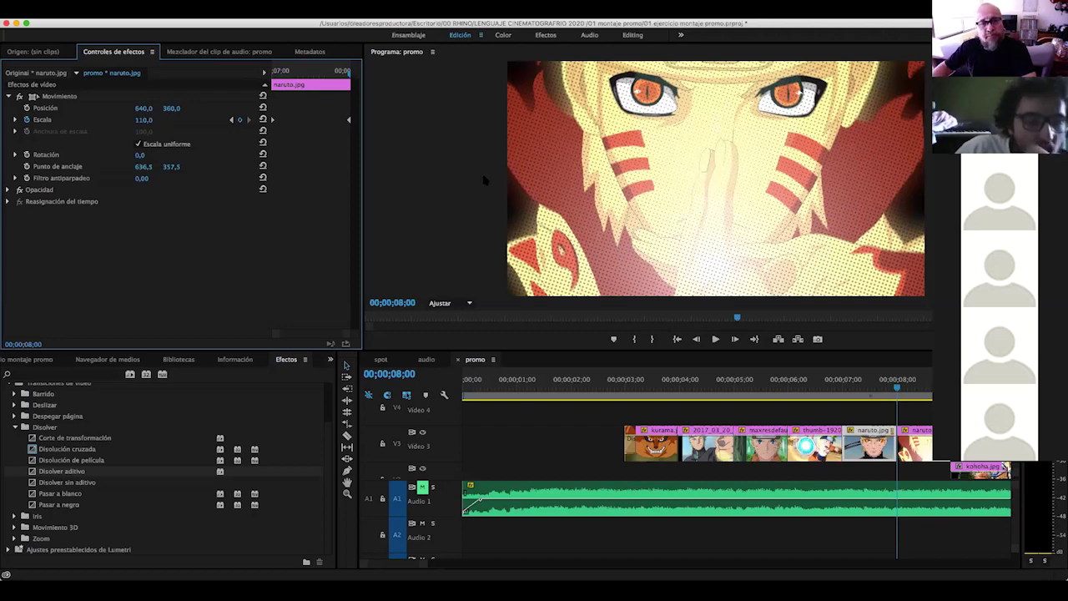
drag(824, 382, 815, 384)
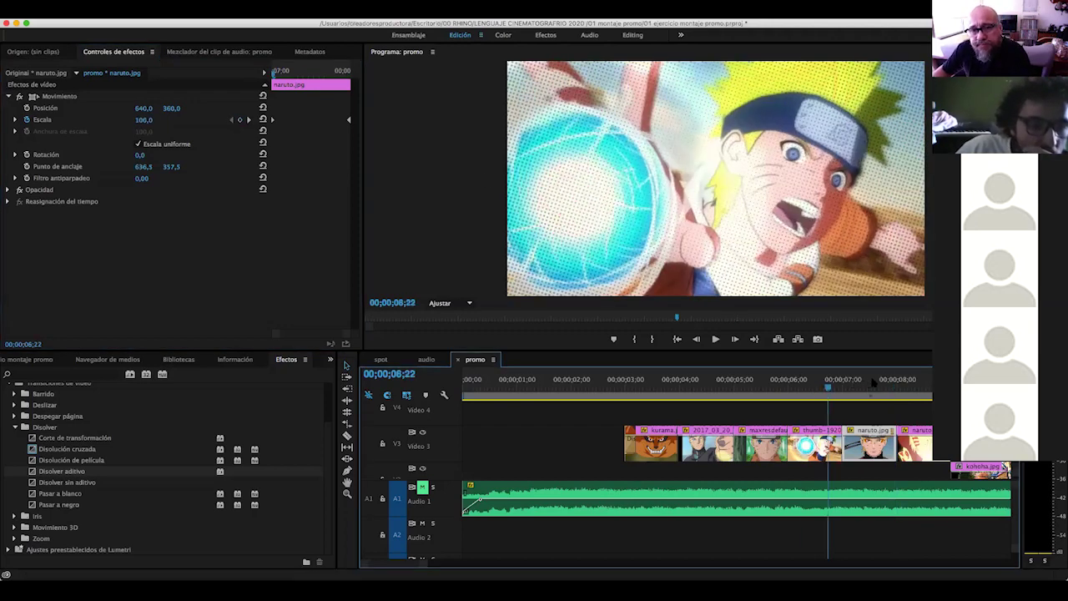
click(766, 385)
drag(862, 398, 883, 409)
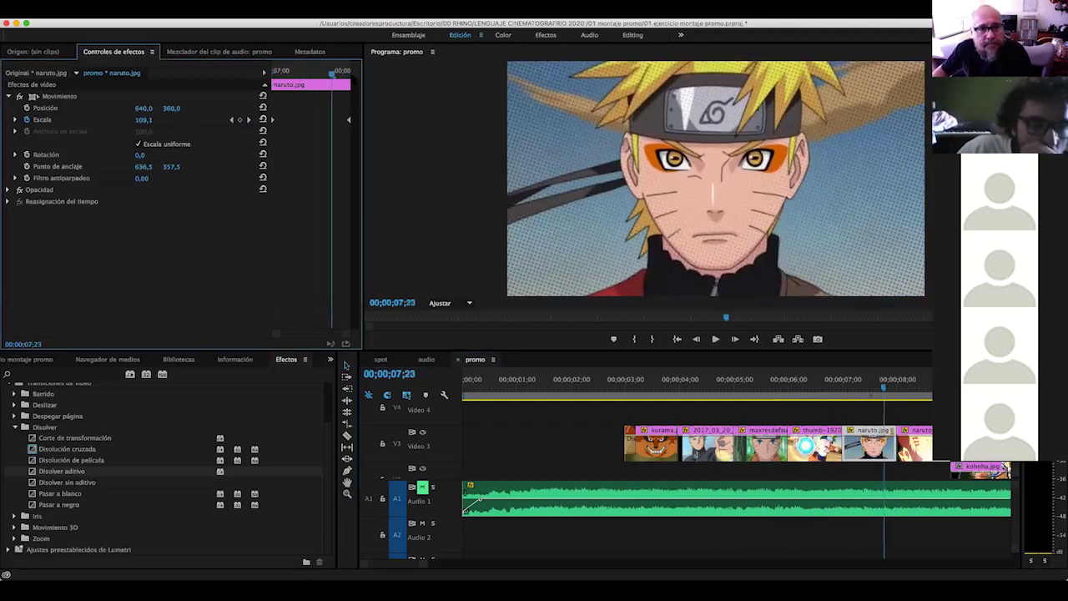
drag(883, 409, 897, 409)
Raise naruto.jpg's end scale to 116 and review the zoom
click(146, 119)
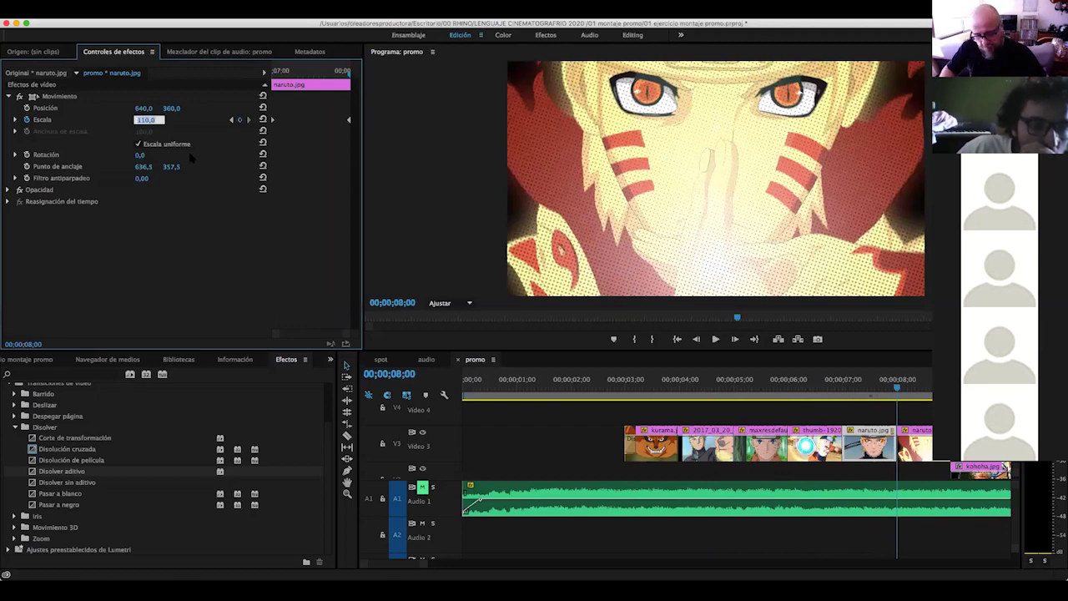
text(116)
key(Return)
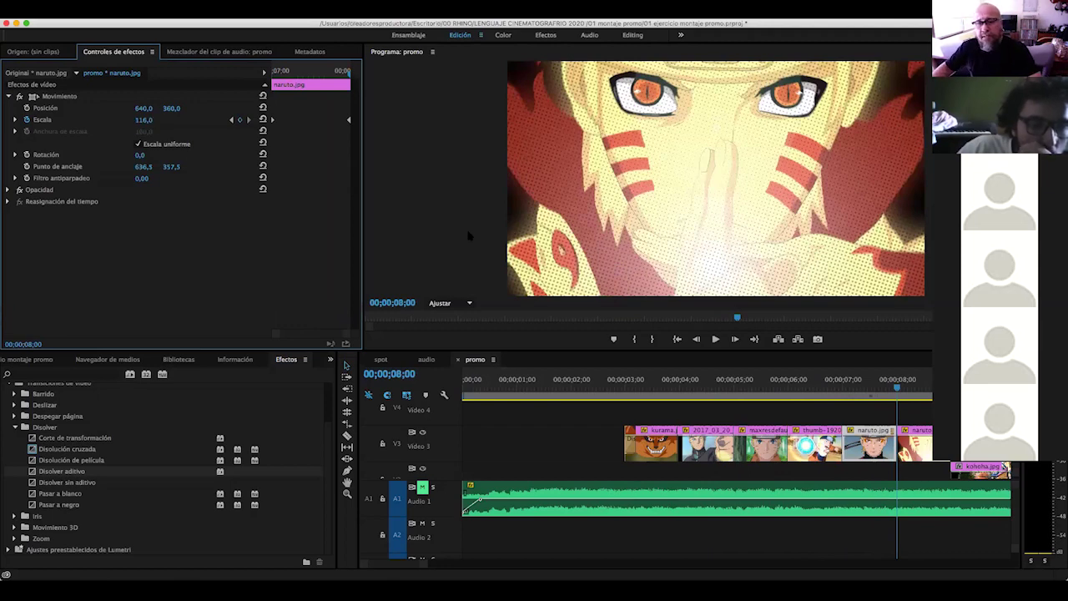
mouse_move(822, 385)
mouse_down()
mouse_move(842, 385)
mouse_move(679, 394)
mouse_up()
drag(854, 406, 919, 411)
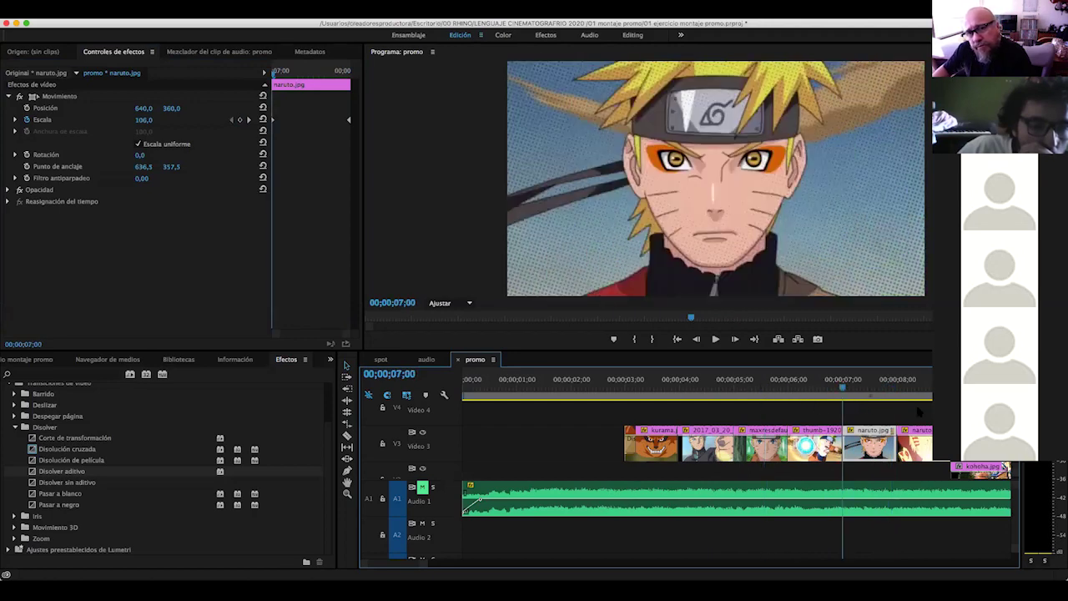
Give naruto-kurama-mode.jpg an Escala keyframe of 50 at its end
drag(818, 413, 904, 392)
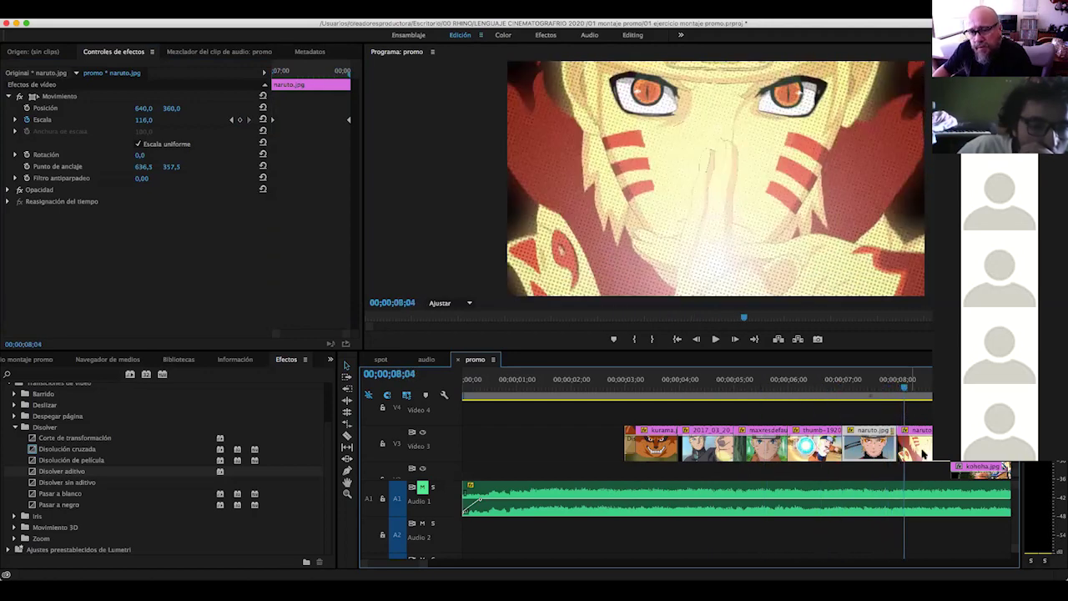
click(282, 75)
key(Up)
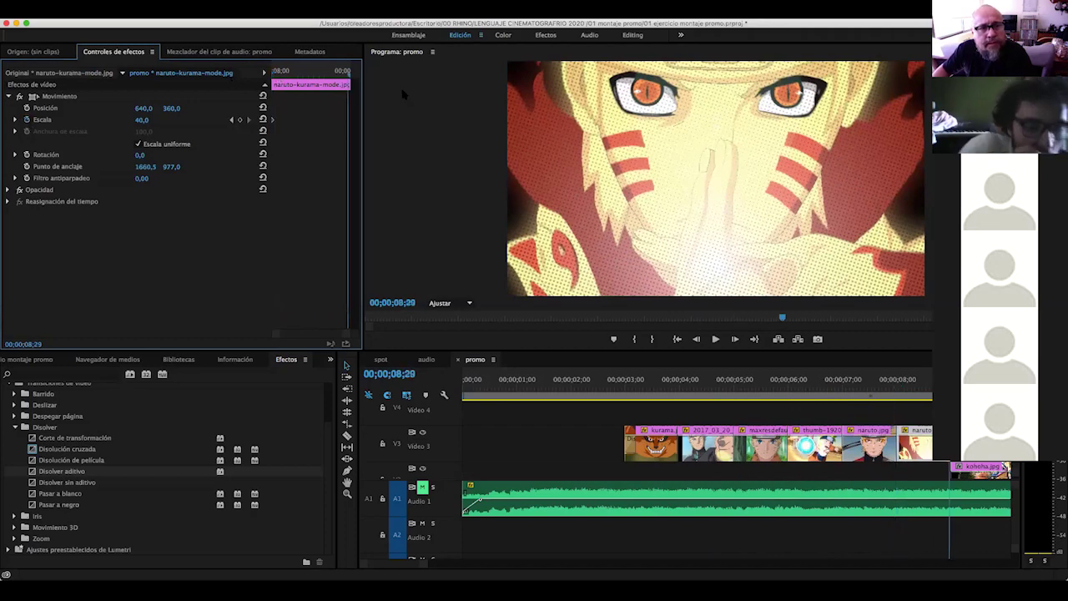
key(Down)
click(144, 119)
text(5)
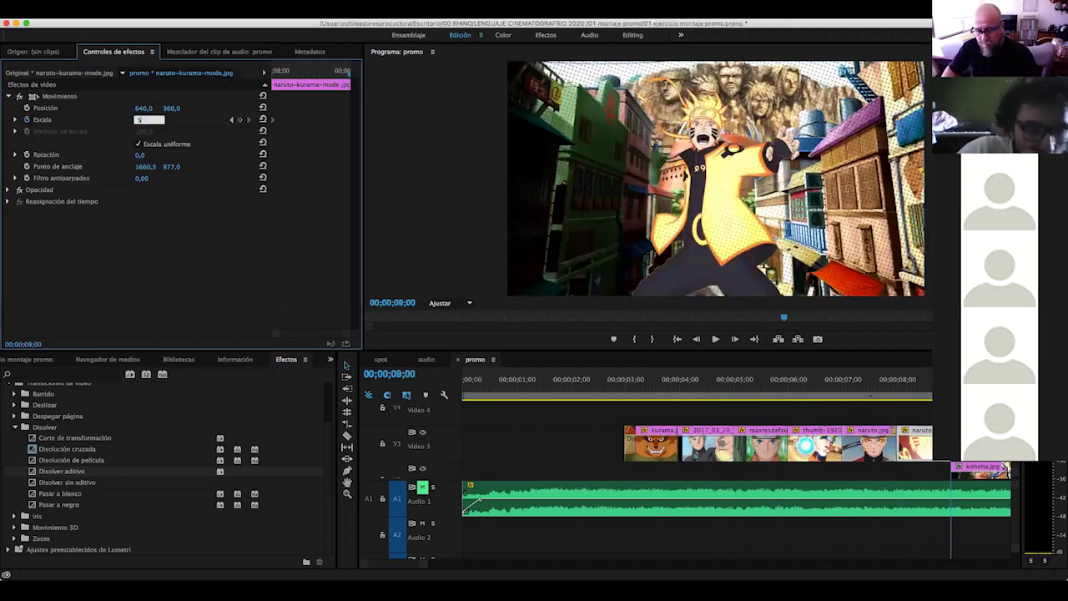
key(Escape)
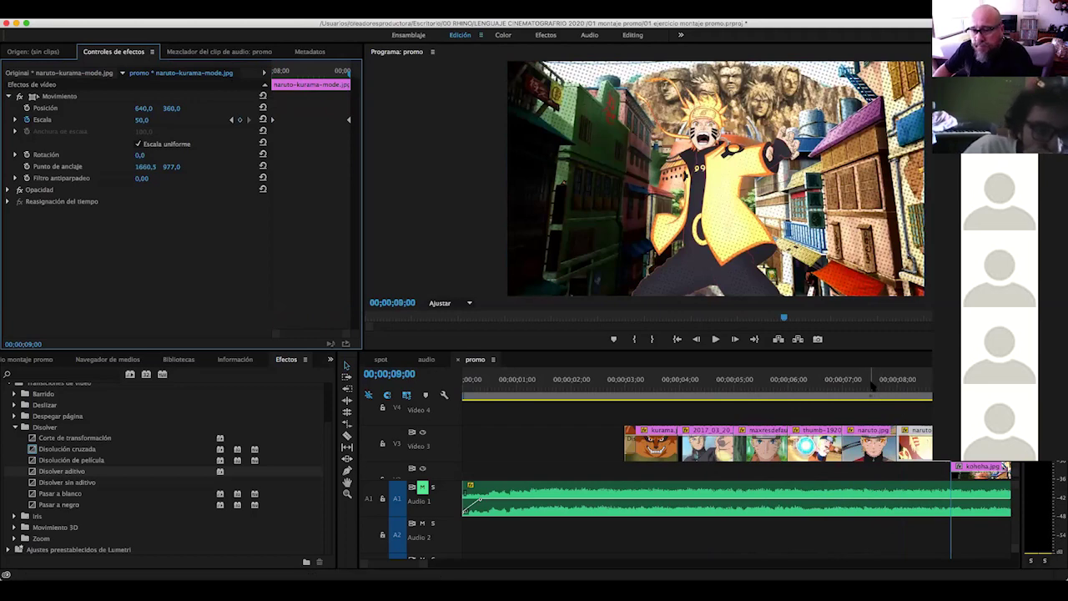
Play back the zooms, then add a shortened Disolución cruzada at the first Video 3 cut
click(888, 387)
key(space)
mouse_move(882, 392)
mouse_down()
mouse_move(575, 386)
mouse_move(664, 426)
mouse_move(814, 458)
mouse_move(656, 391)
mouse_move(663, 397)
mouse_up()
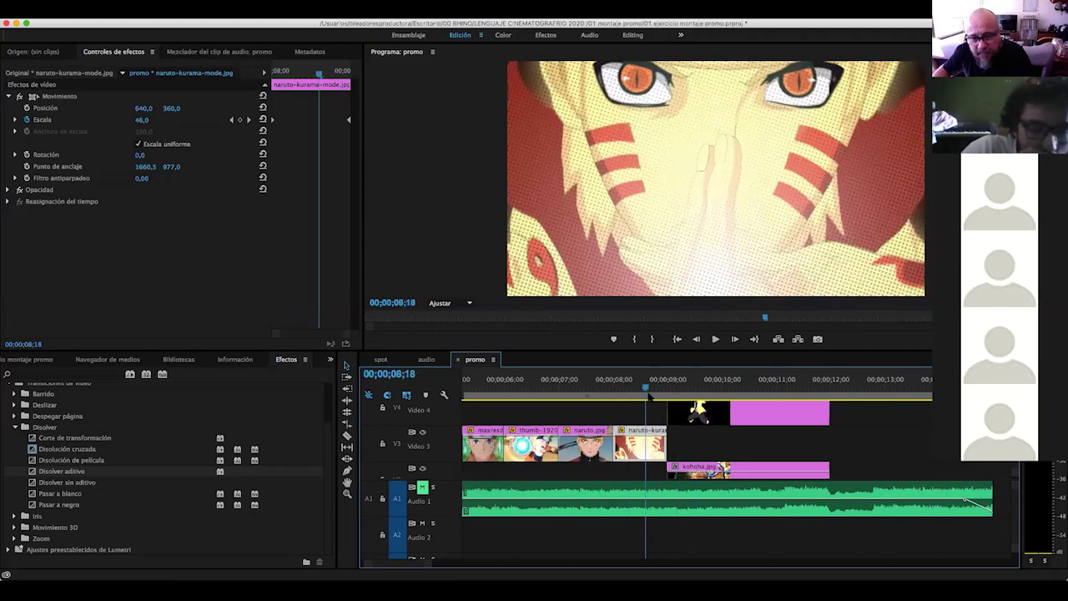
scroll(664, 418, left, 5)
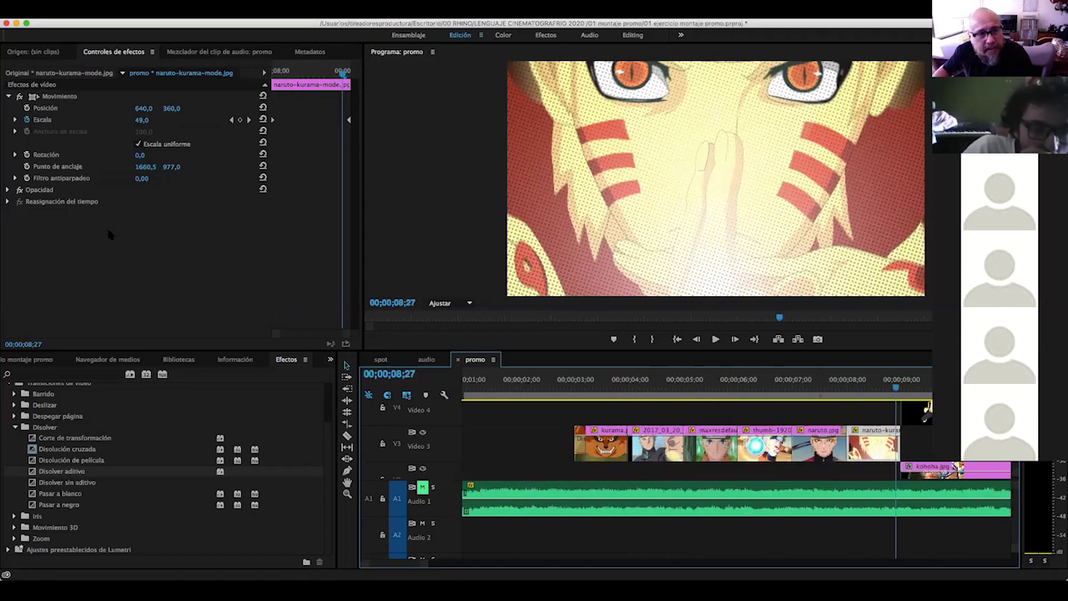
drag(35, 450, 636, 454)
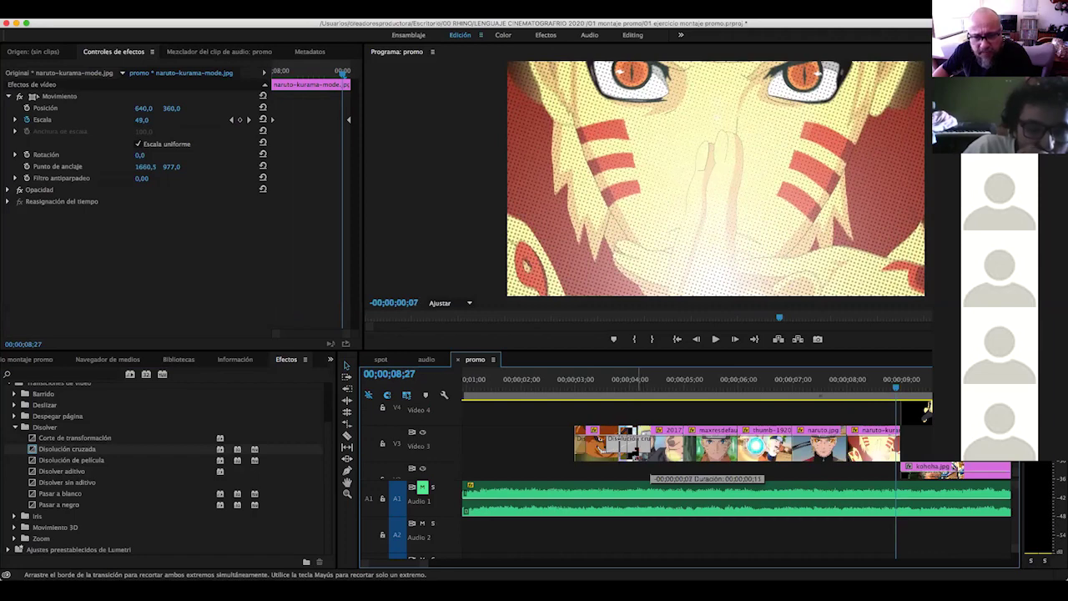
drag(634, 447, 634, 446)
Add cross dissolves of about 9 and 7 frames at the remaining Video 3 cuts
mouse_move(67, 448)
mouse_down()
mouse_move(732, 476)
mouse_move(686, 455)
mouse_up()
drag(33, 451, 612, 443)
drag(734, 450, 742, 457)
mouse_move(35, 453)
mouse_down()
mouse_move(822, 488)
mouse_move(799, 454)
mouse_up()
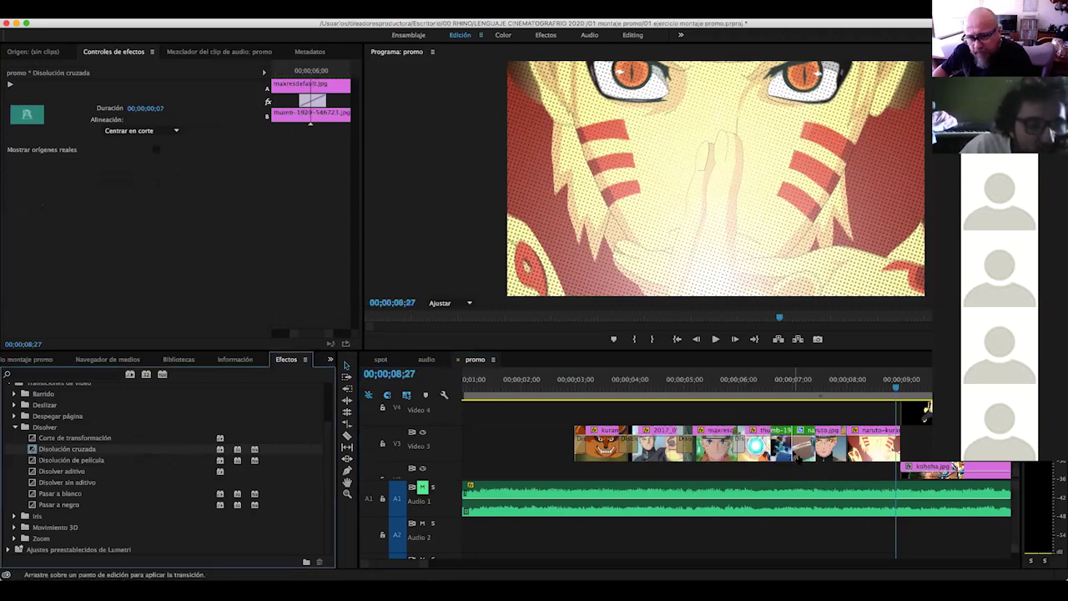
mouse_move(799, 454)
mouse_down()
mouse_move(807, 455)
mouse_move(798, 457)
mouse_up()
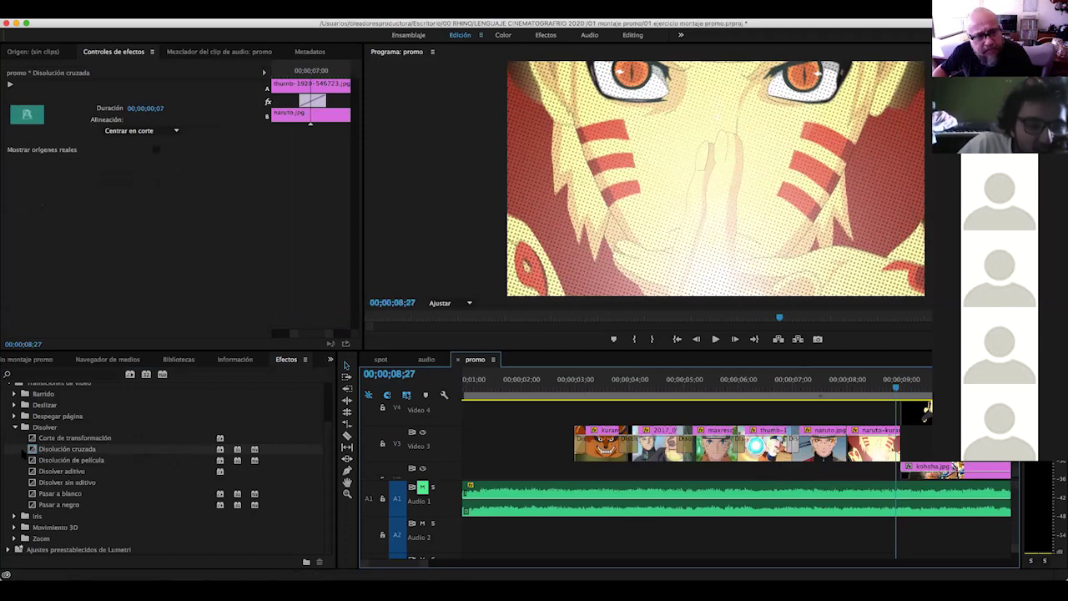
drag(33, 454, 641, 456)
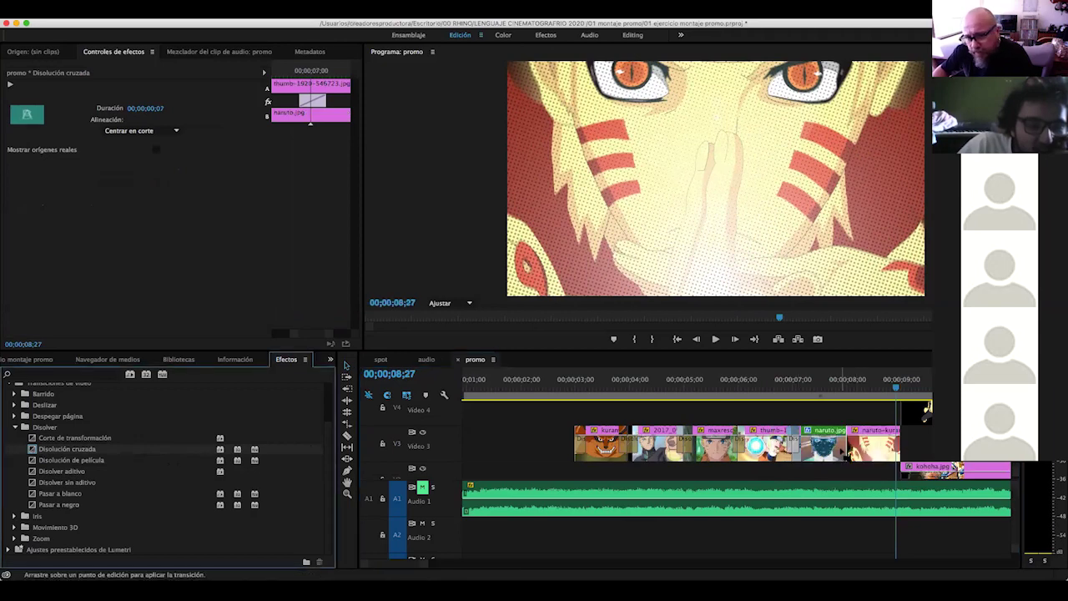
drag(848, 454, 848, 455)
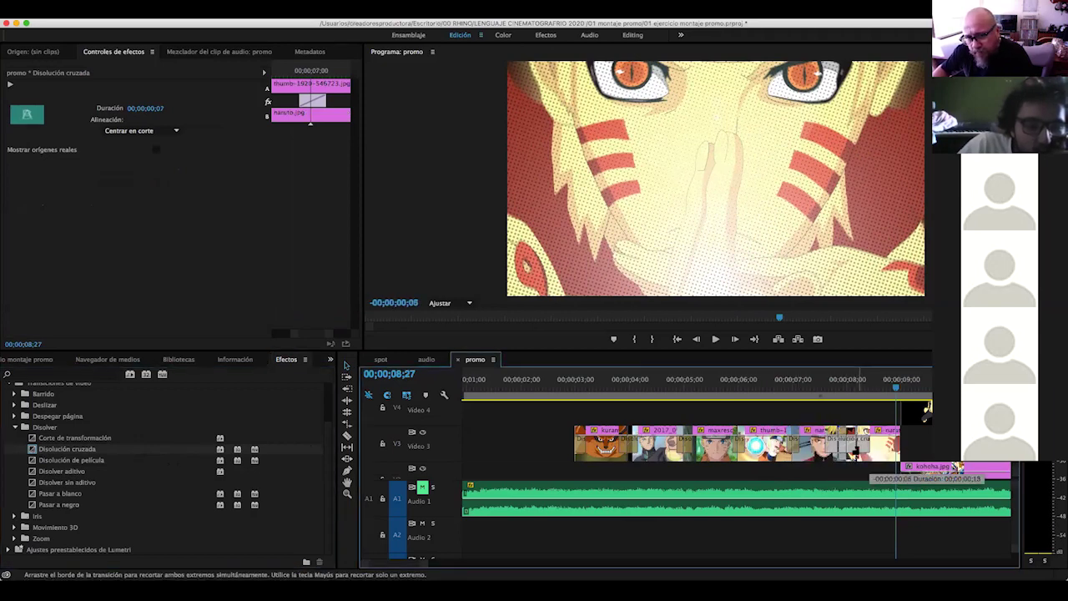
Preview the dissolves and move kohoha.jpg onto Video 3 after naruto-kurama-mode
mouse_move(482, 380)
mouse_down()
mouse_move(552, 386)
mouse_move(475, 392)
mouse_move(618, 399)
mouse_up()
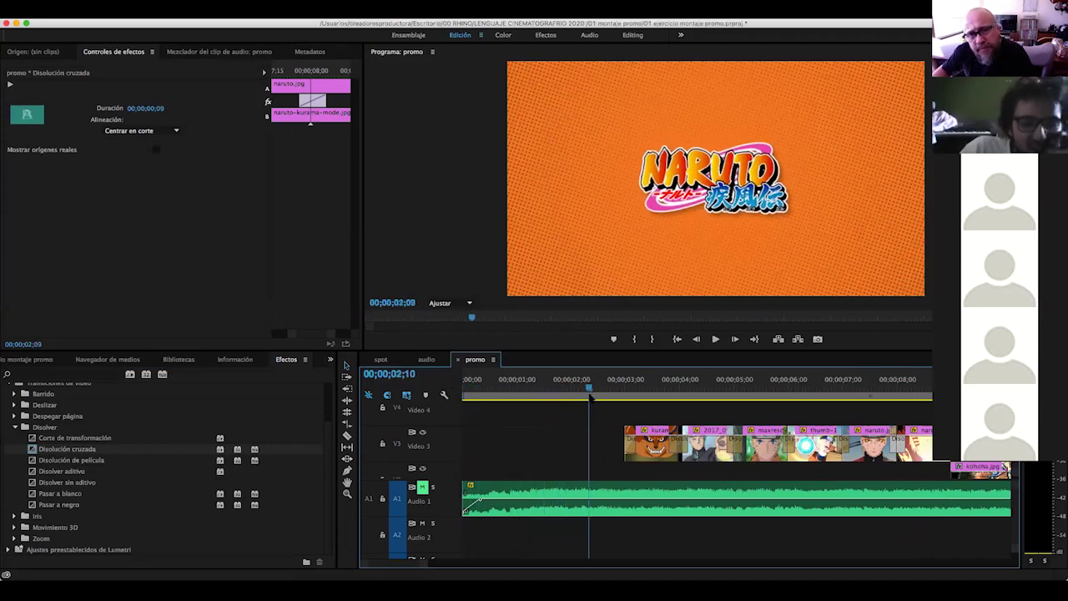
mouse_move(617, 399)
mouse_down()
mouse_move(751, 401)
mouse_move(915, 435)
mouse_up()
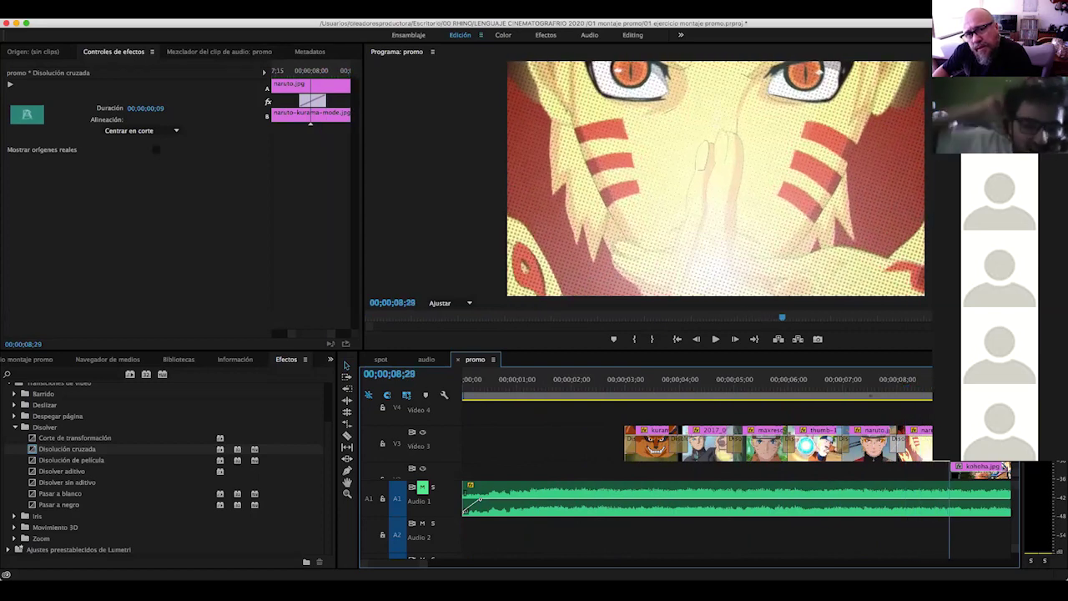
drag(915, 436, 958, 464)
scroll(843, 477, right, 5)
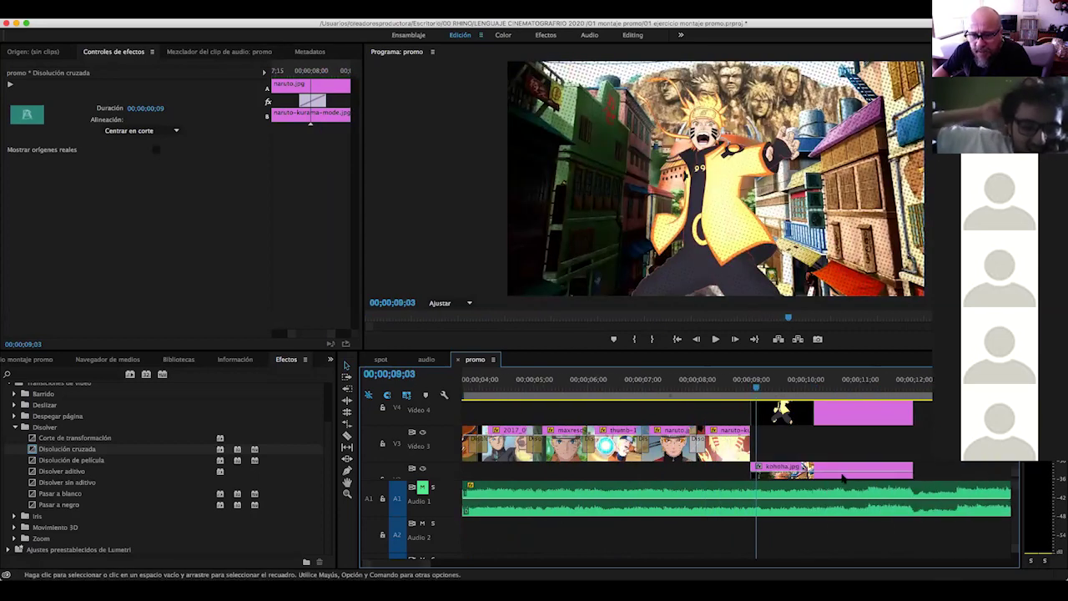
drag(828, 472, 833, 444)
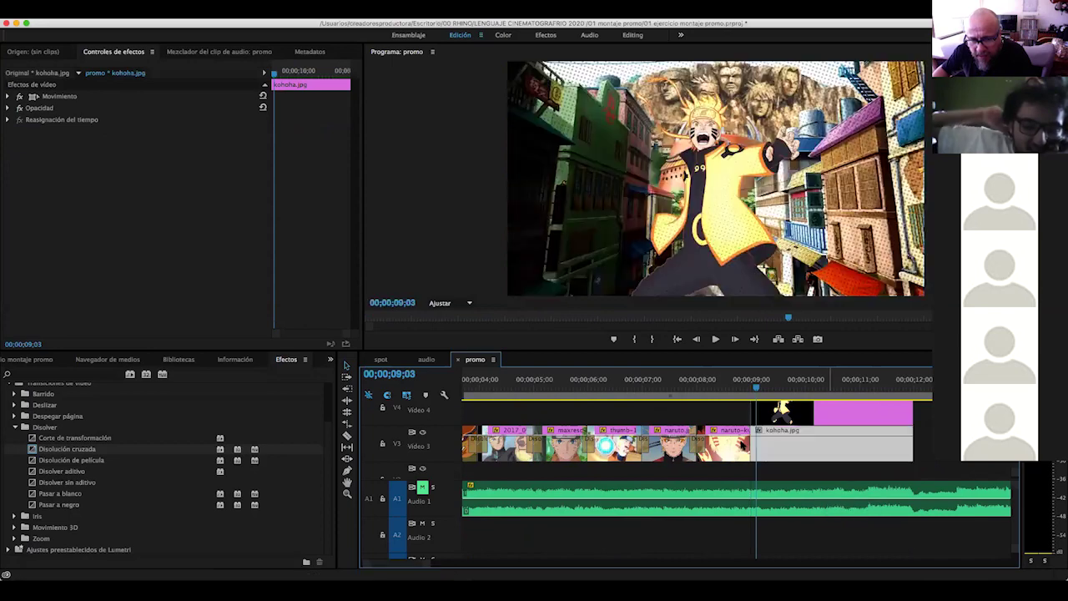
Add a Disolución cruzada from the naruto close-up into kohoha.jpg and preview it frame by frame
drag(66, 448, 678, 467)
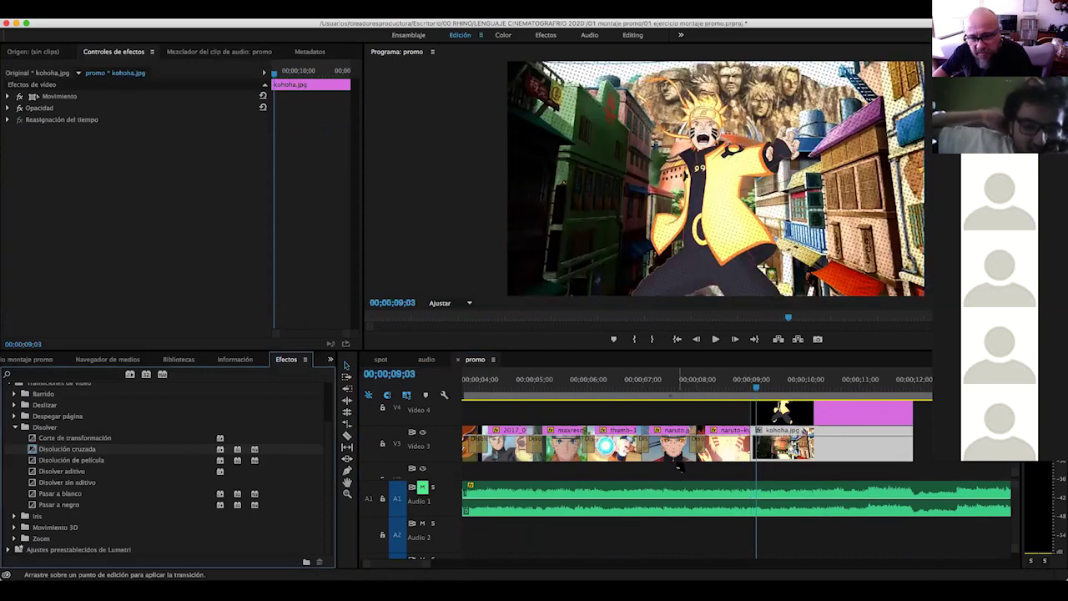
drag(753, 452, 754, 450)
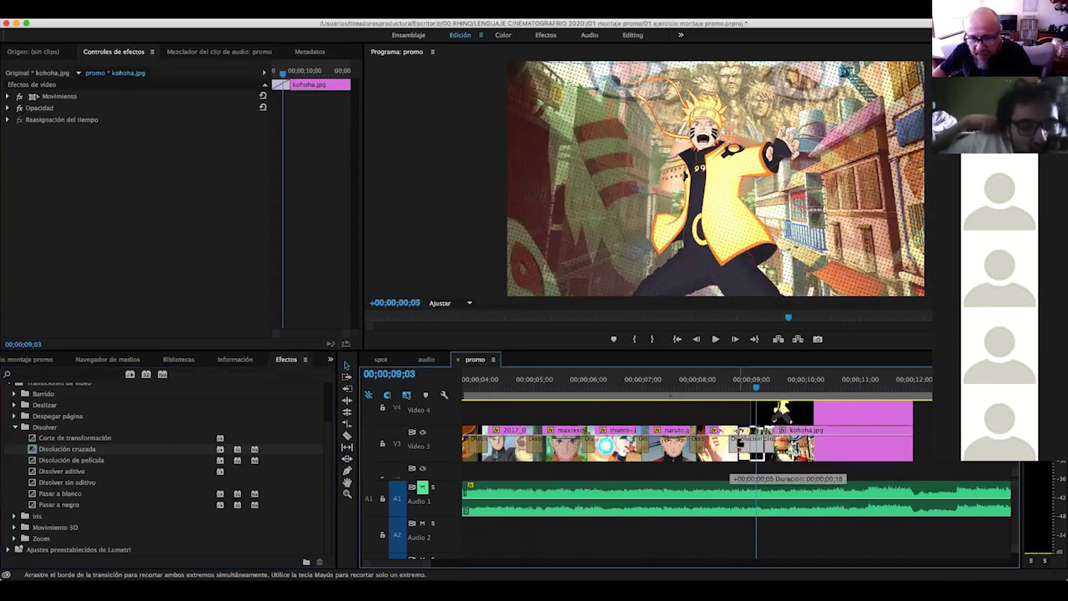
click(718, 386)
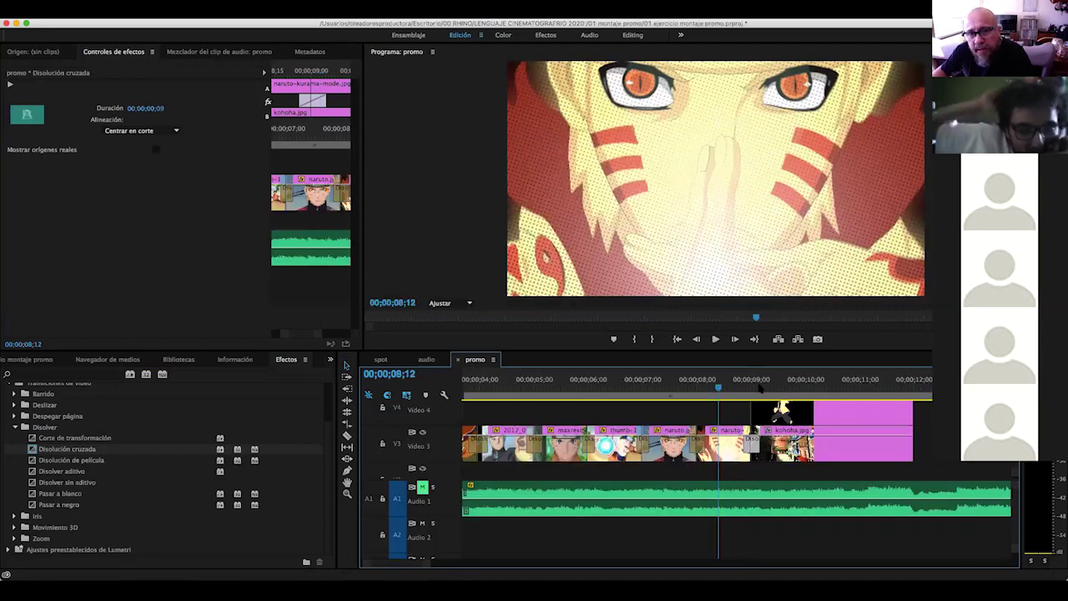
drag(770, 386, 716, 386)
click(779, 389)
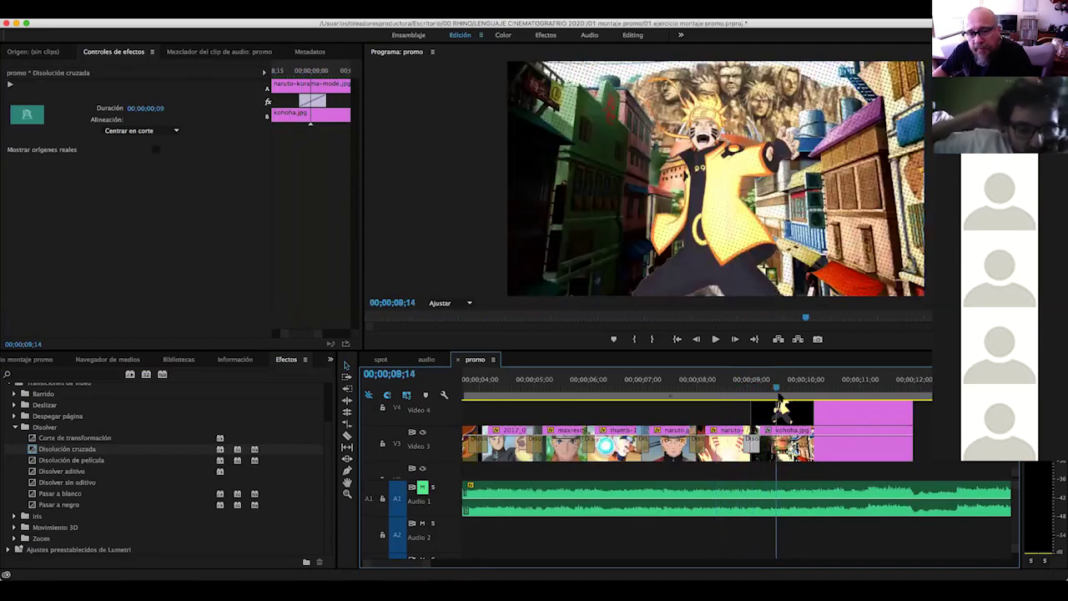
Trim the Video 4 naruto_kurama_.png clip so it starts at 09;12
drag(779, 432, 732, 392)
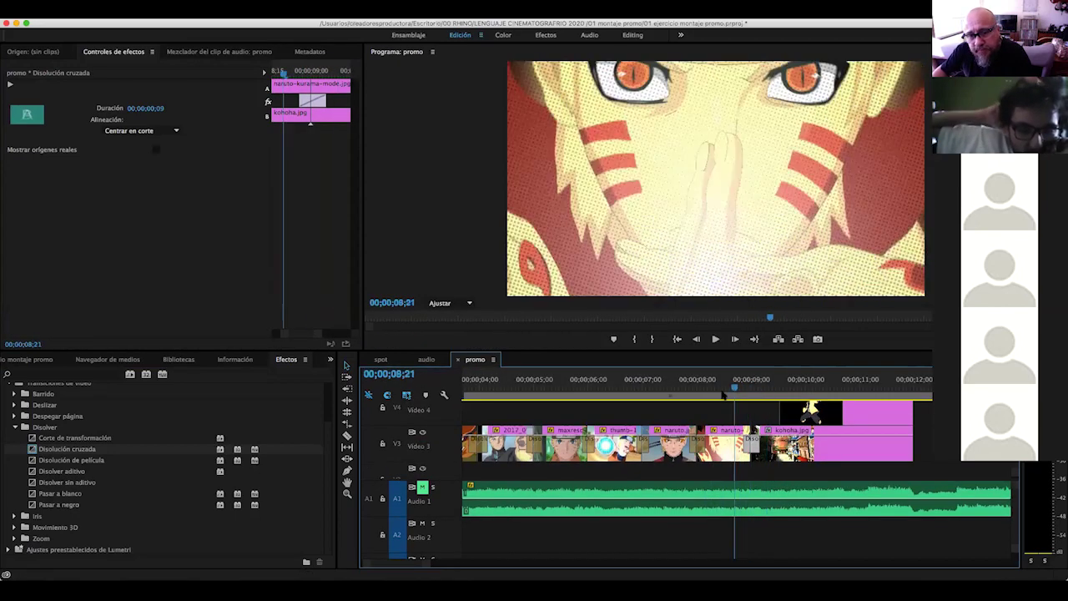
mouse_move(733, 392)
mouse_down()
mouse_move(756, 389)
mouse_move(747, 398)
mouse_move(761, 406)
mouse_move(747, 413)
mouse_move(770, 408)
mouse_up()
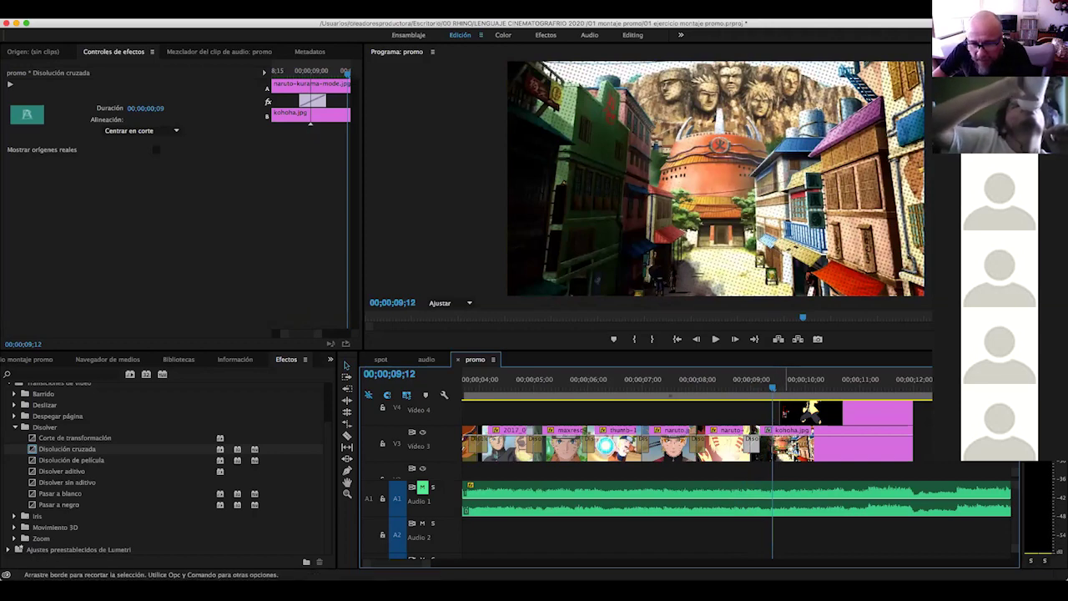
drag(778, 410, 775, 392)
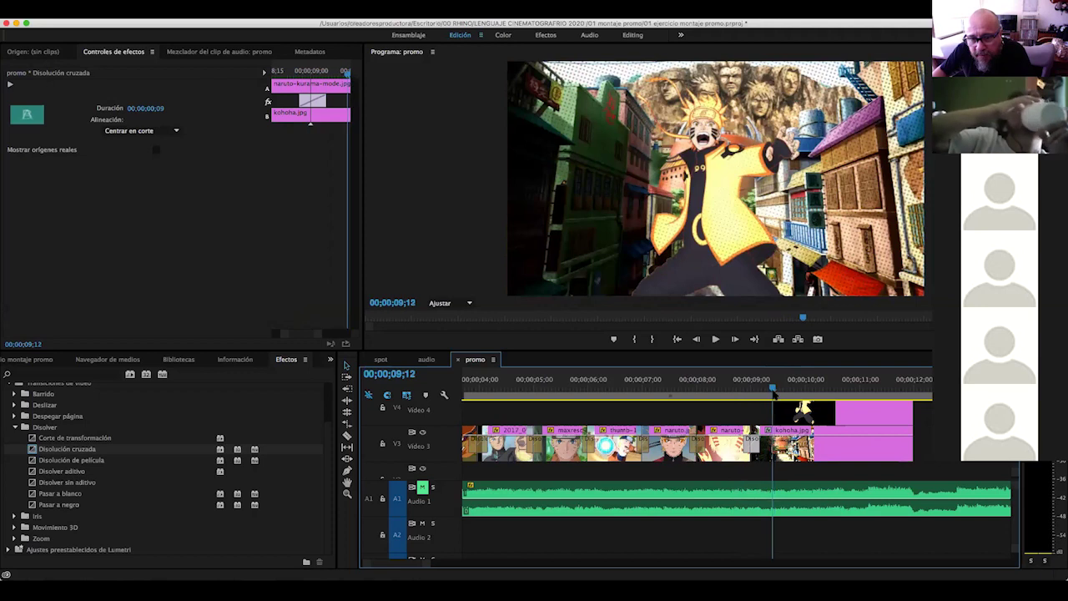
click(803, 412)
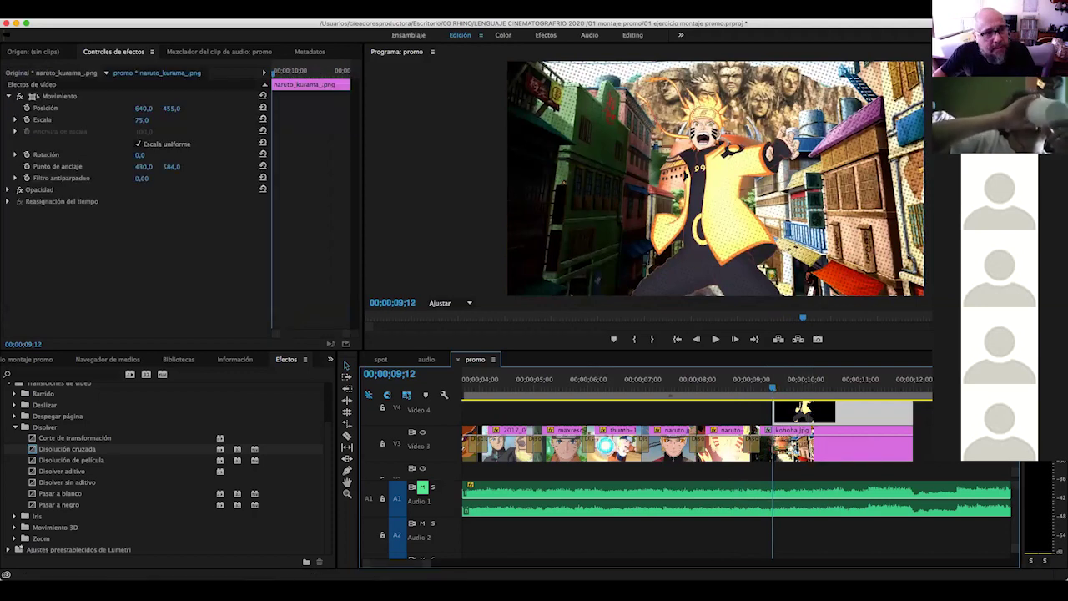
Keyframe Naruto's Position from Y 1167 below frame at 09;12 up to Y 487 at 09;21
drag(171, 108, 375, 108)
drag(172, 108, 75, 107)
drag(173, 107, 242, 108)
drag(174, 107, 156, 108)
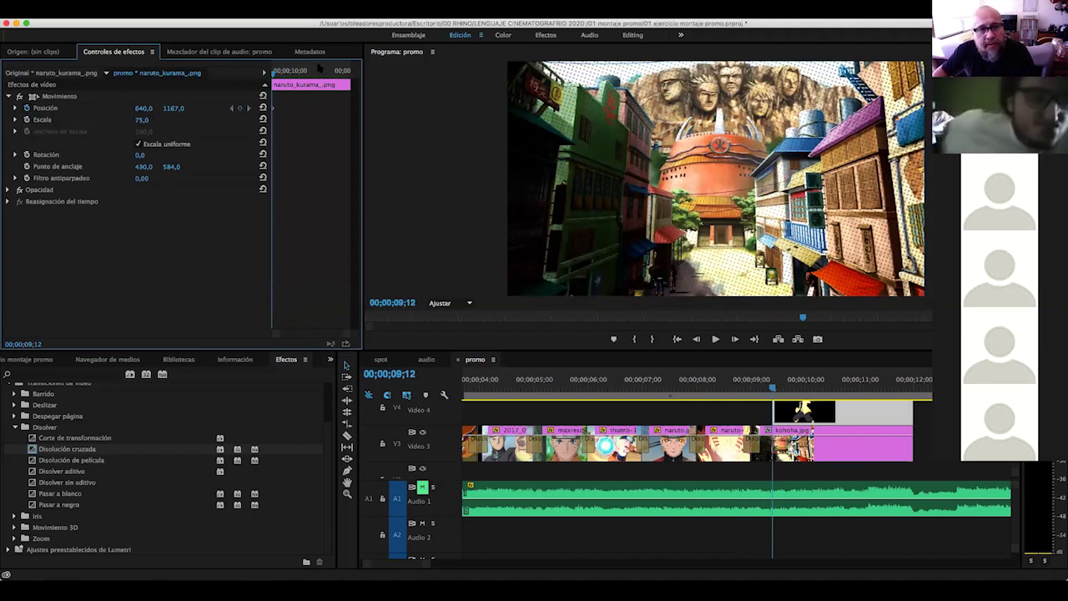
click(780, 389)
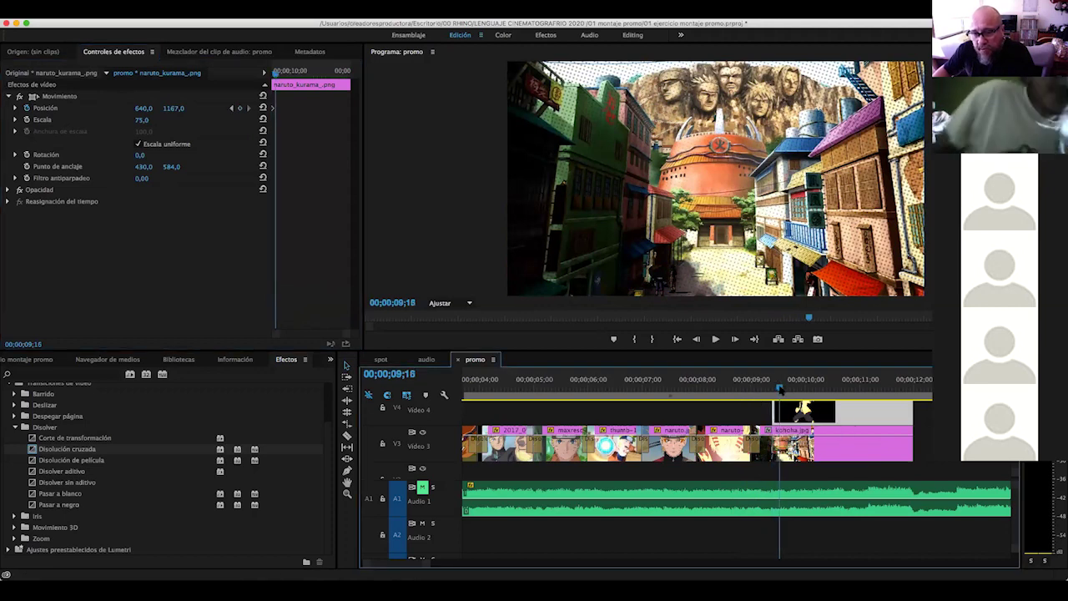
drag(785, 388, 789, 389)
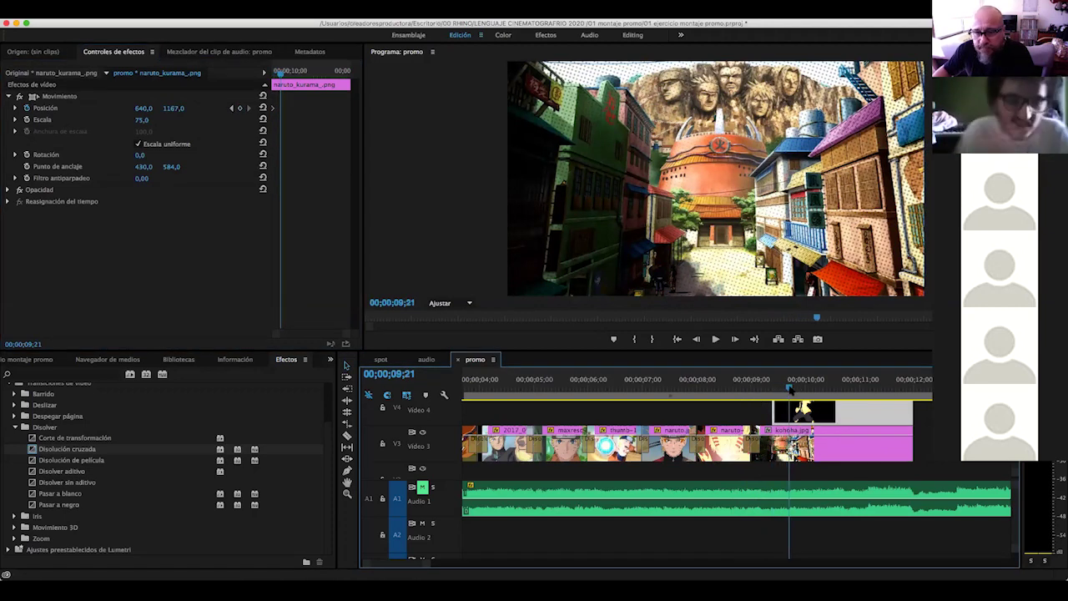
mouse_move(173, 107)
mouse_down()
mouse_move(125, 107)
mouse_move(179, 108)
mouse_up()
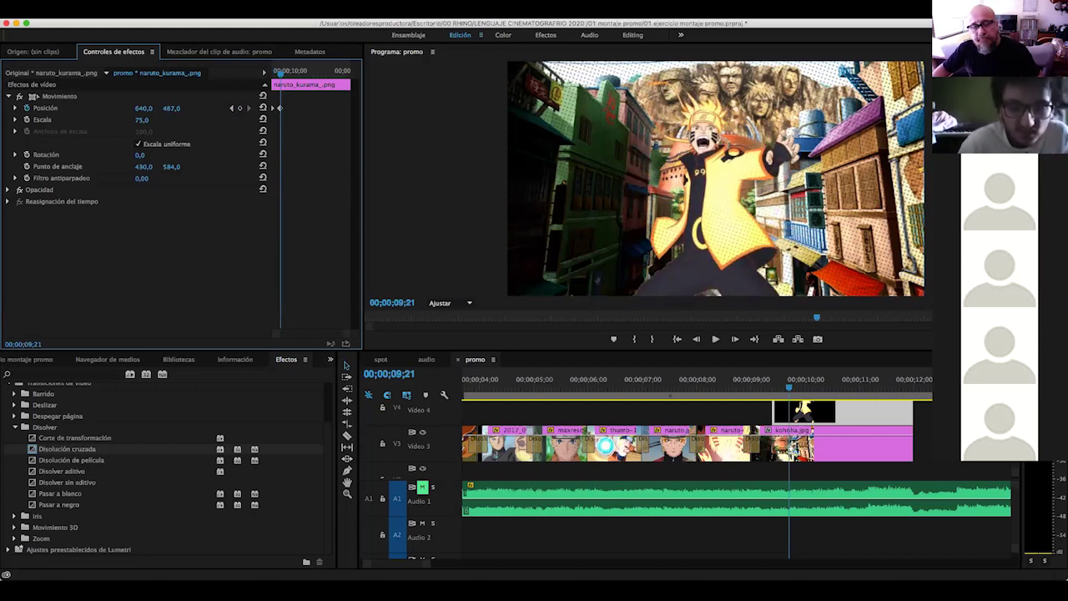
drag(789, 386, 772, 399)
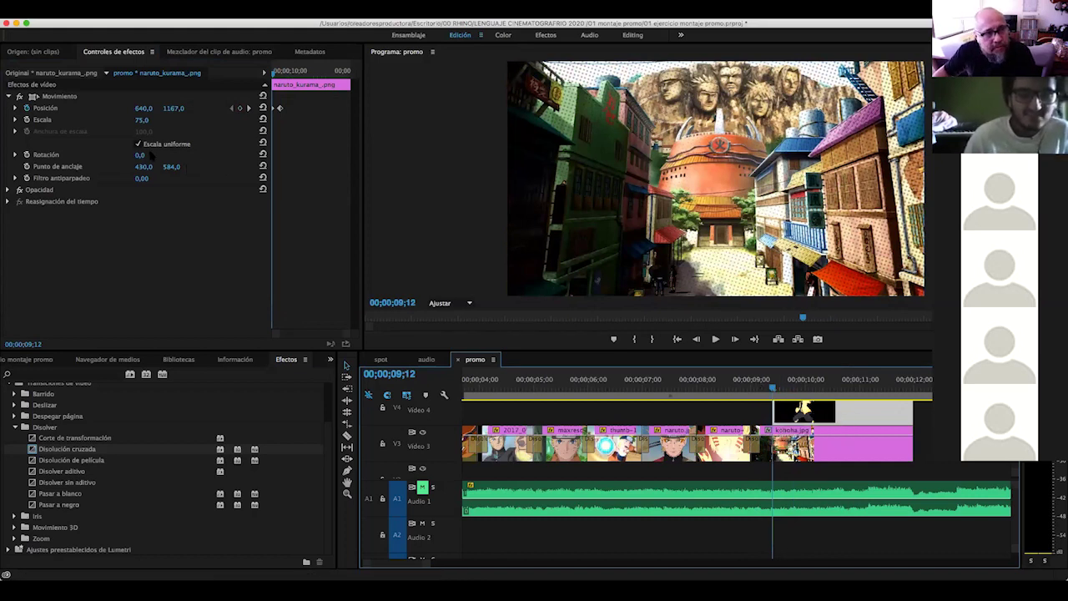
Keyframe Naruto's Scale growing from 75 toward 90 and preview the animation
click(72, 141)
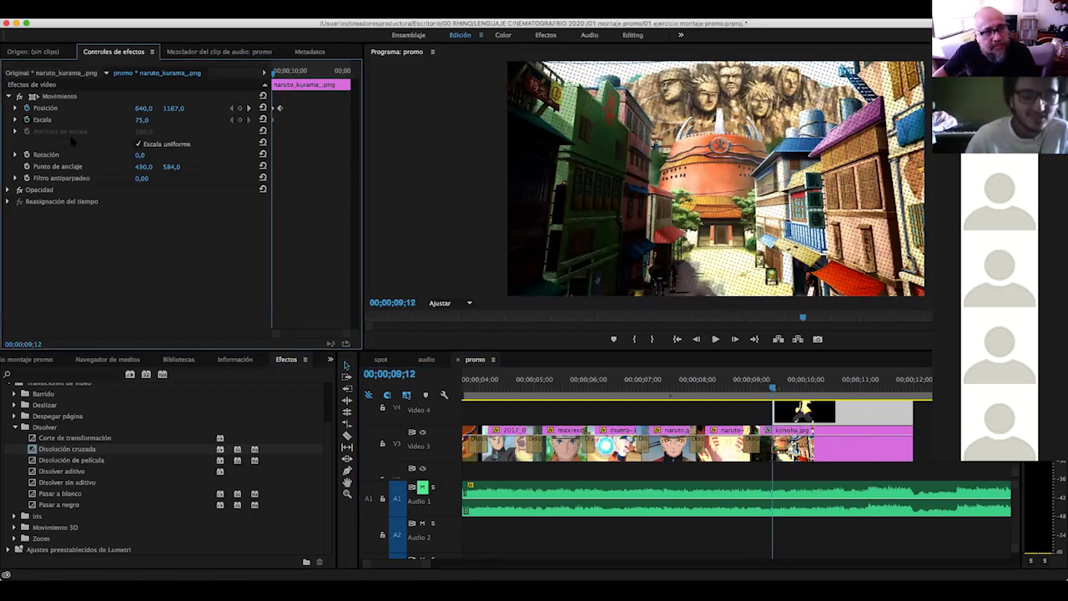
drag(275, 77, 375, 90)
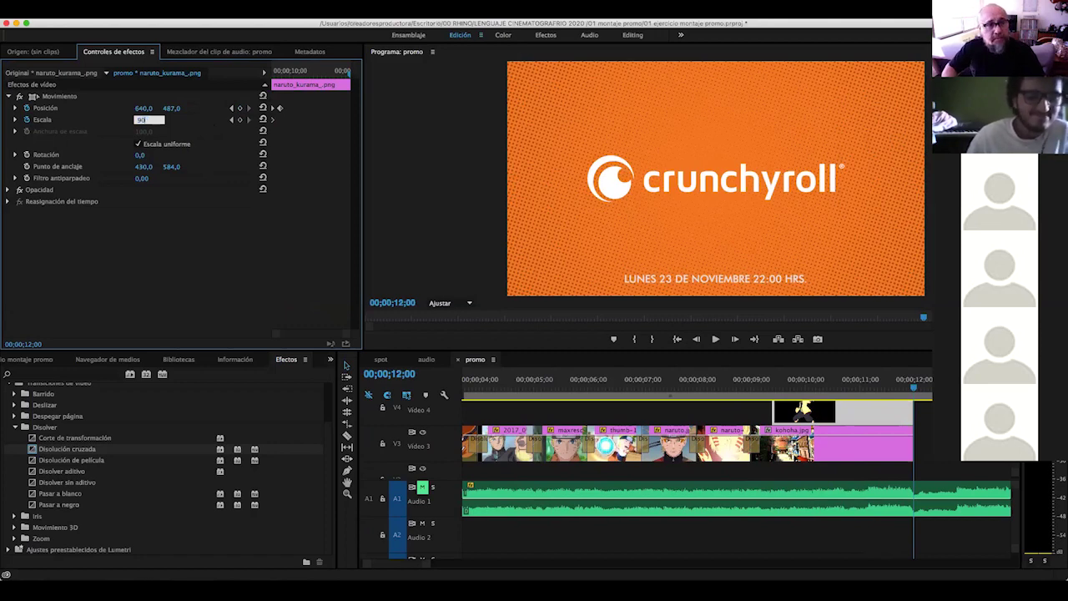
mouse_move(914, 388)
mouse_down()
mouse_move(748, 392)
mouse_move(796, 407)
mouse_move(910, 406)
mouse_move(792, 406)
mouse_move(862, 431)
mouse_move(757, 436)
mouse_move(911, 436)
mouse_up()
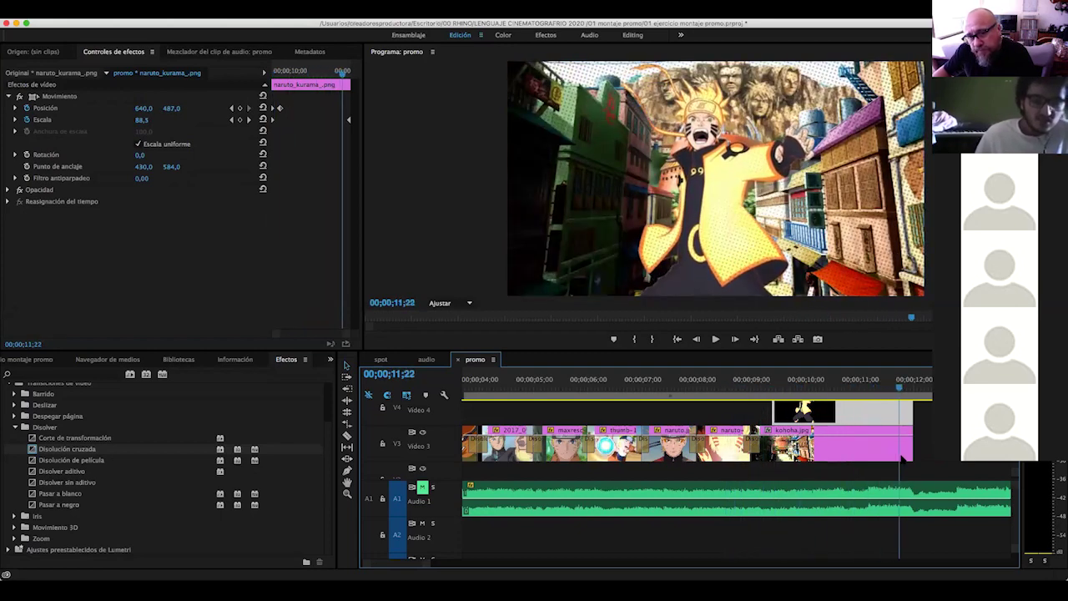
Put an 8-frame Pasar a blanco transition on the end of kohoha.jpg on Video 3
scroll(849, 441, right, 5)
scroll(747, 438, up, 3)
scroll(746, 438, down, 2)
scroll(746, 438, down, 2)
scroll(747, 438, down, 1)
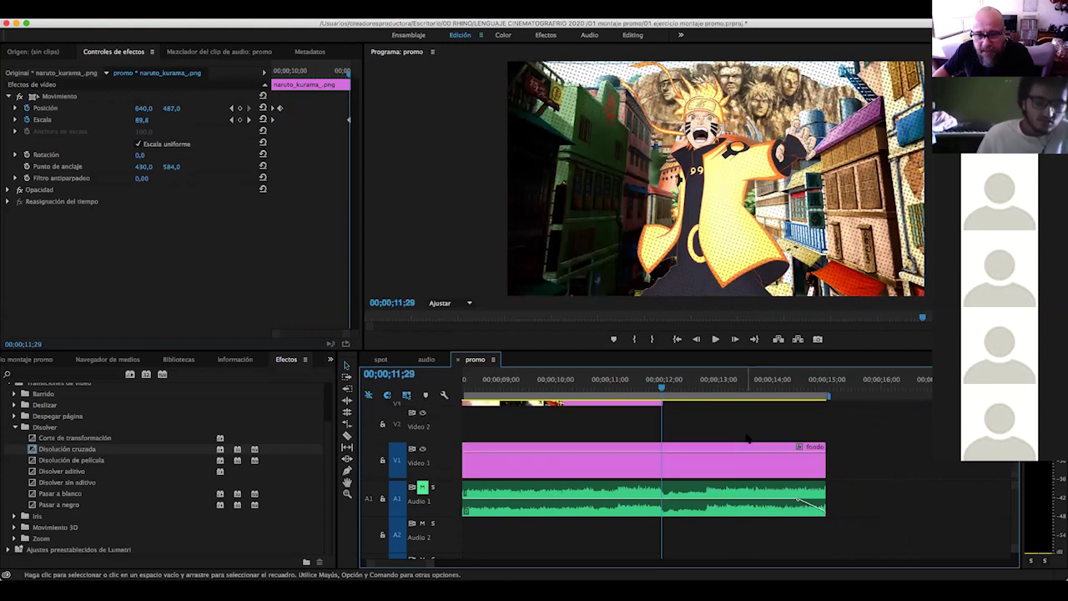
scroll(747, 439, up, 1)
drag(661, 389, 652, 388)
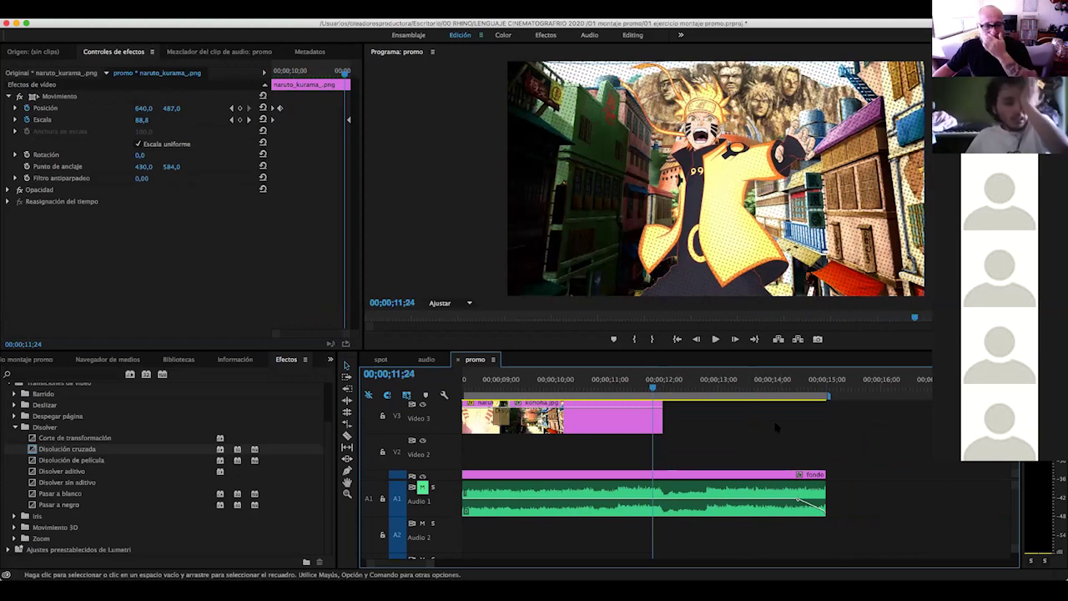
drag(652, 389, 662, 389)
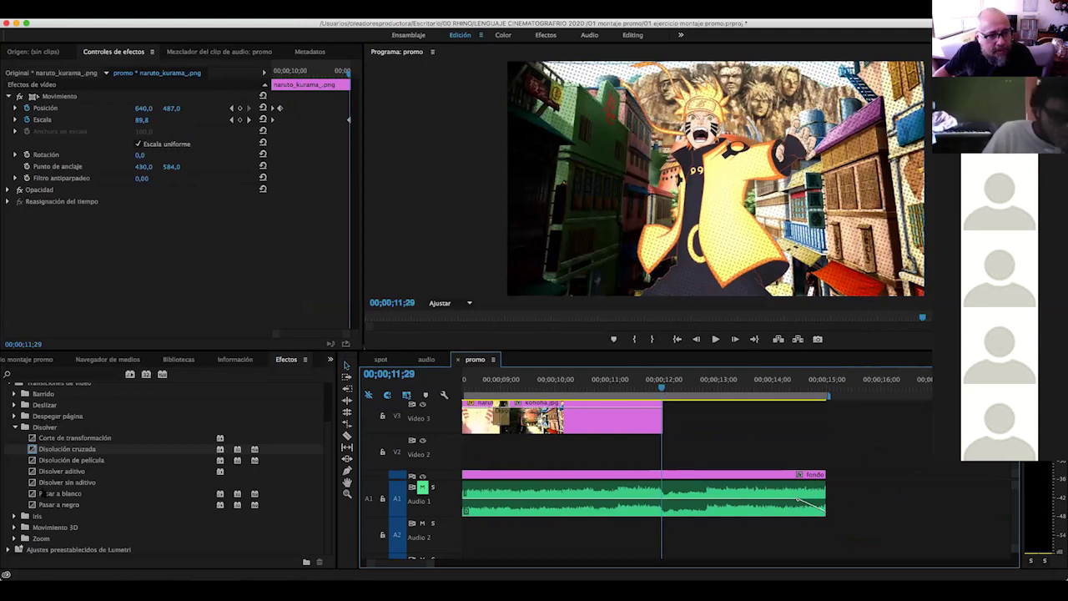
click(60, 493)
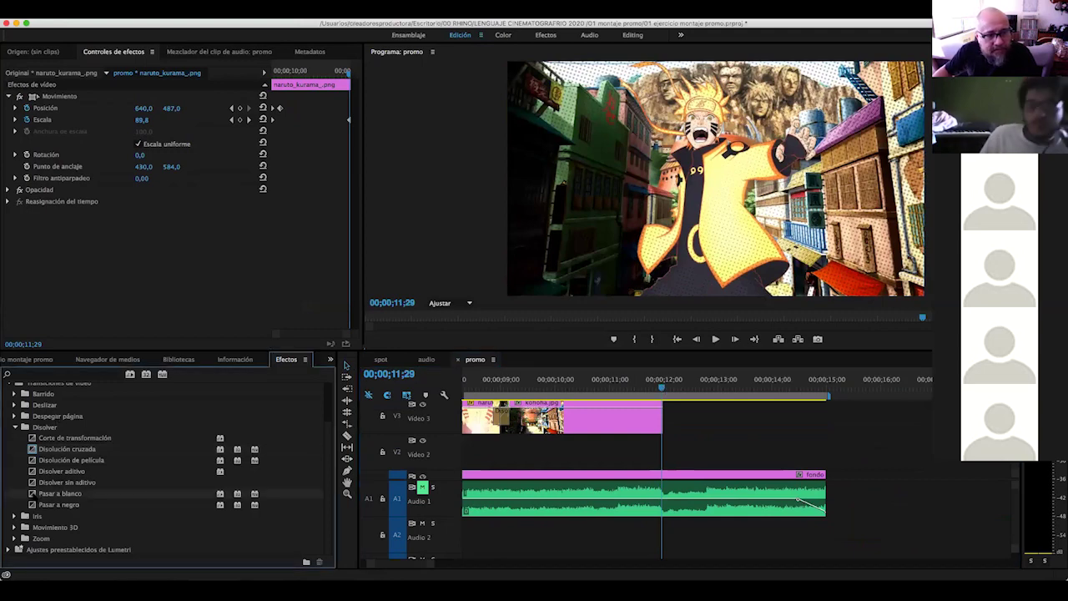
mouse_move(659, 424)
mouse_down()
mouse_move(639, 423)
mouse_move(661, 387)
mouse_move(650, 389)
mouse_move(663, 389)
mouse_move(649, 398)
mouse_up()
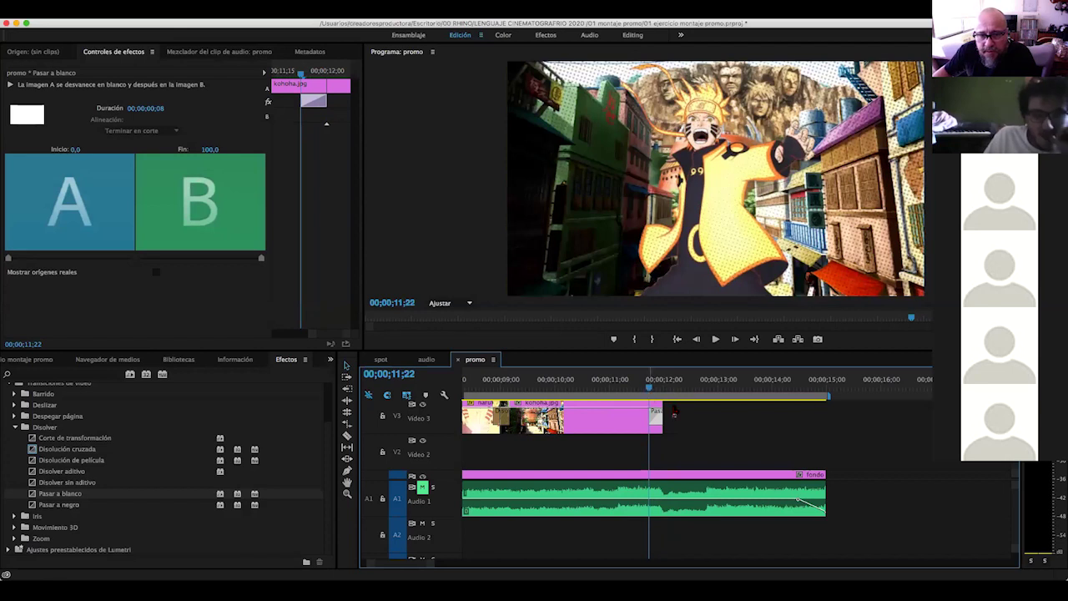
scroll(676, 416, up, 2)
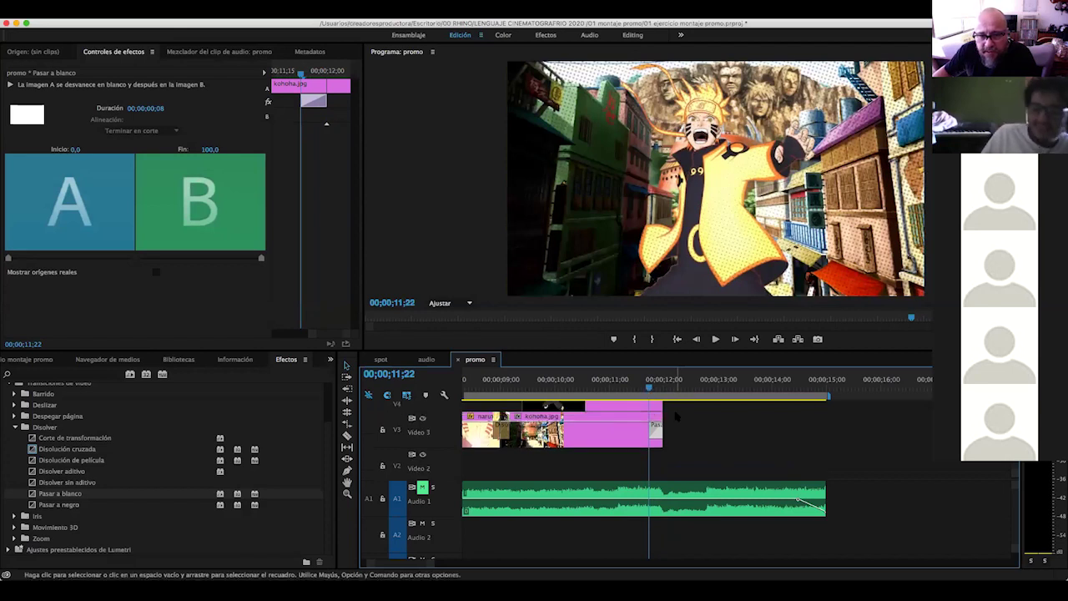
Fade the naruto_kurama clip on Video 4 out to white with Pasar a blanco
click(652, 430)
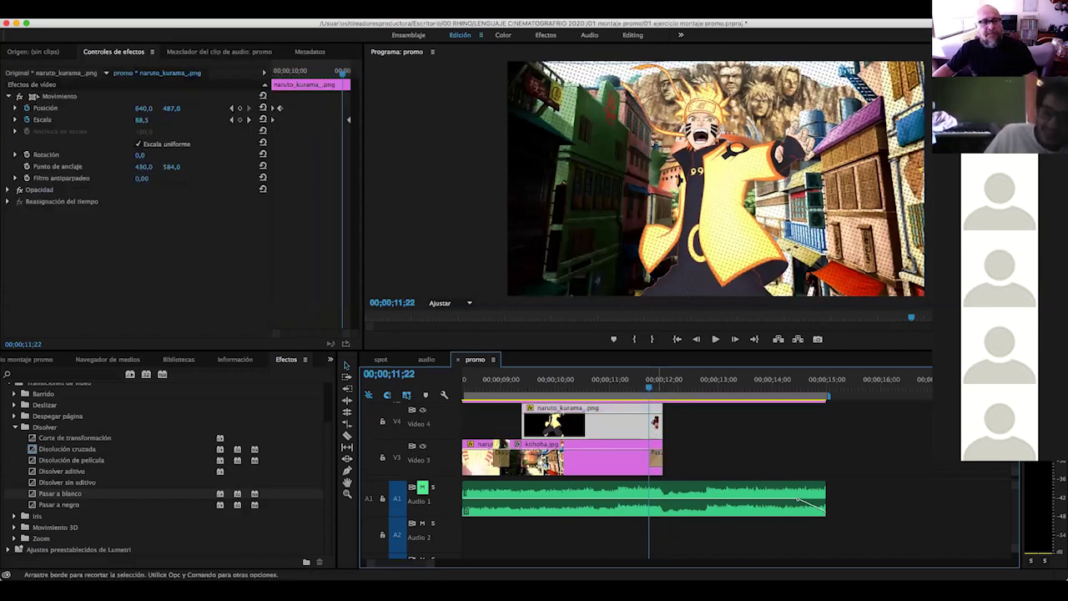
drag(59, 493, 695, 486)
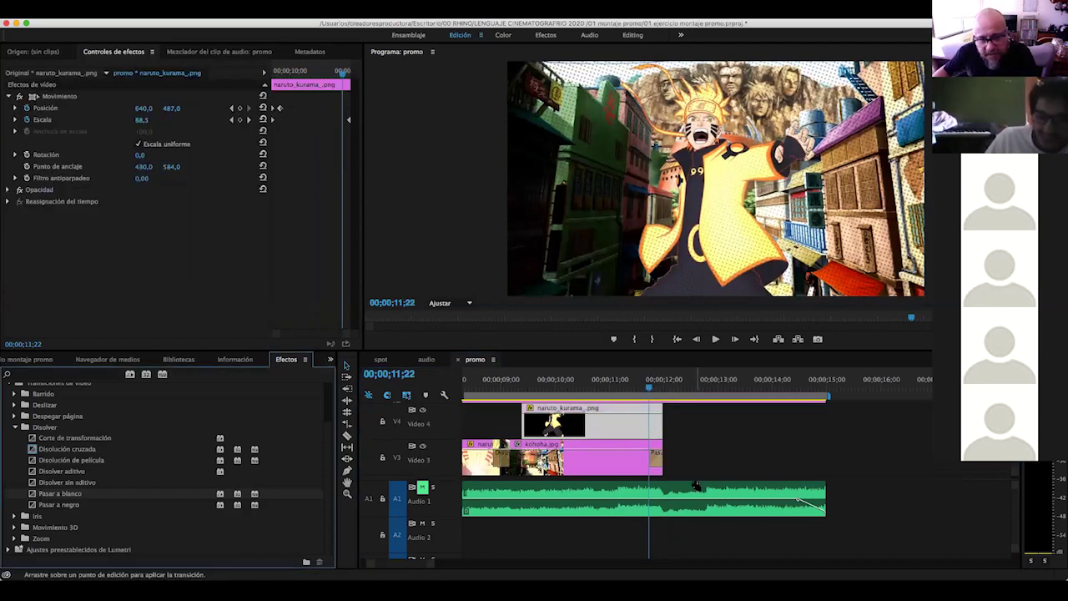
mouse_move(664, 432)
mouse_down()
mouse_move(623, 426)
mouse_move(651, 428)
mouse_up()
mouse_move(615, 389)
mouse_down()
mouse_move(680, 399)
mouse_move(641, 402)
mouse_up()
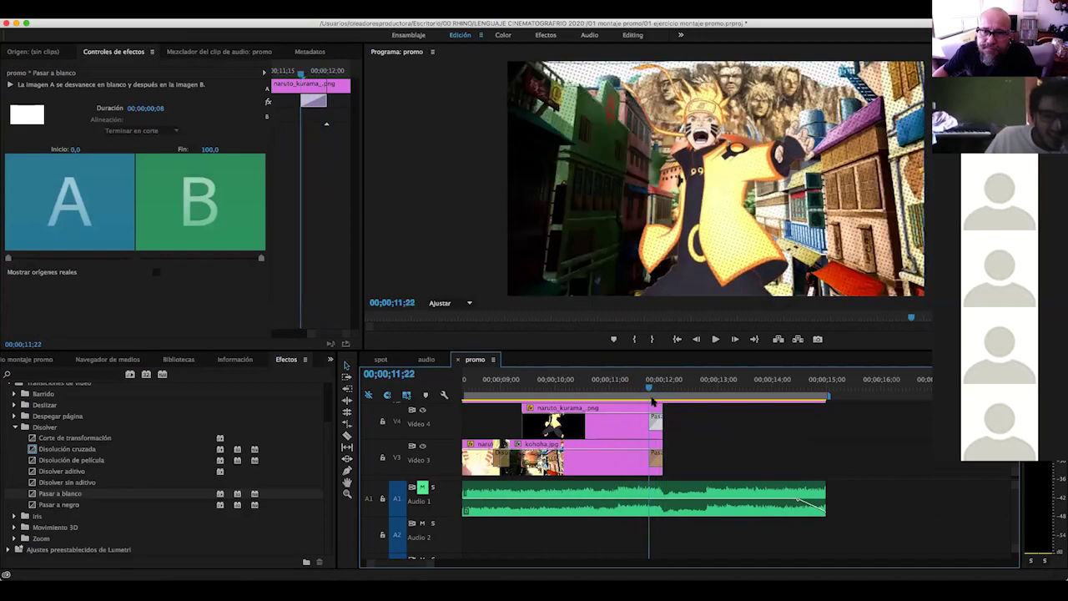
drag(653, 402, 643, 403)
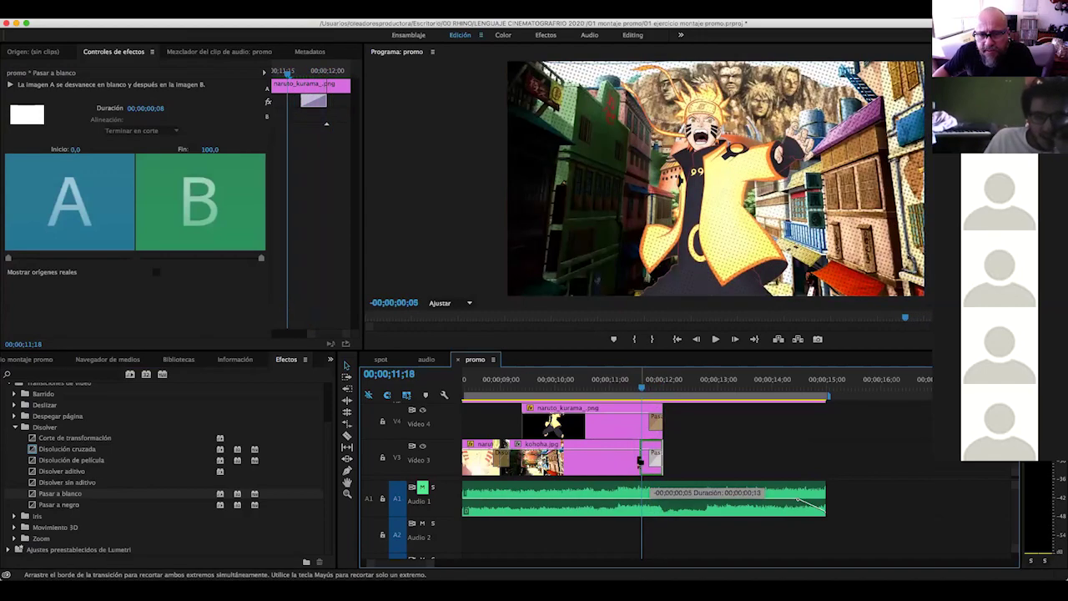
Lengthen the kohoha.jpg white fade on Video 3 to 16 frames and review it
drag(635, 461, 635, 461)
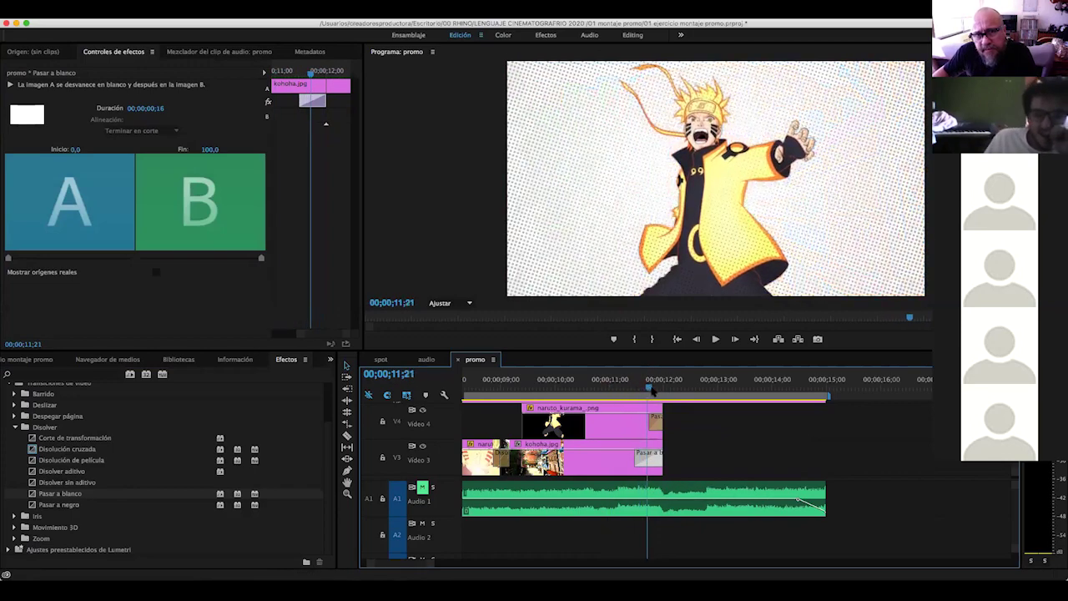
mouse_move(662, 392)
mouse_down()
mouse_move(635, 402)
mouse_move(663, 404)
mouse_up()
drag(666, 405, 655, 408)
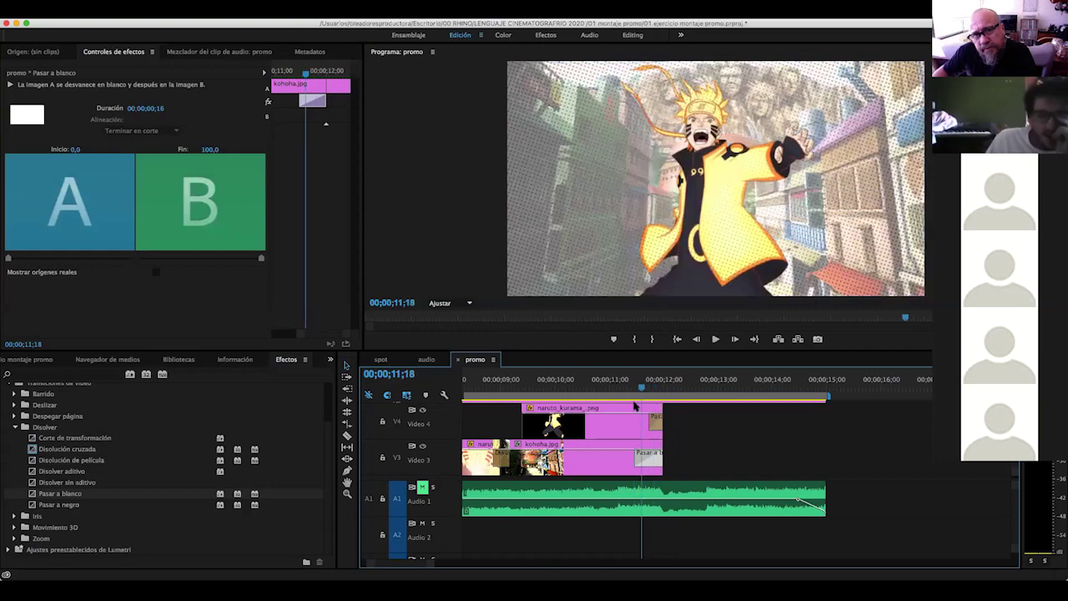
key(Down)
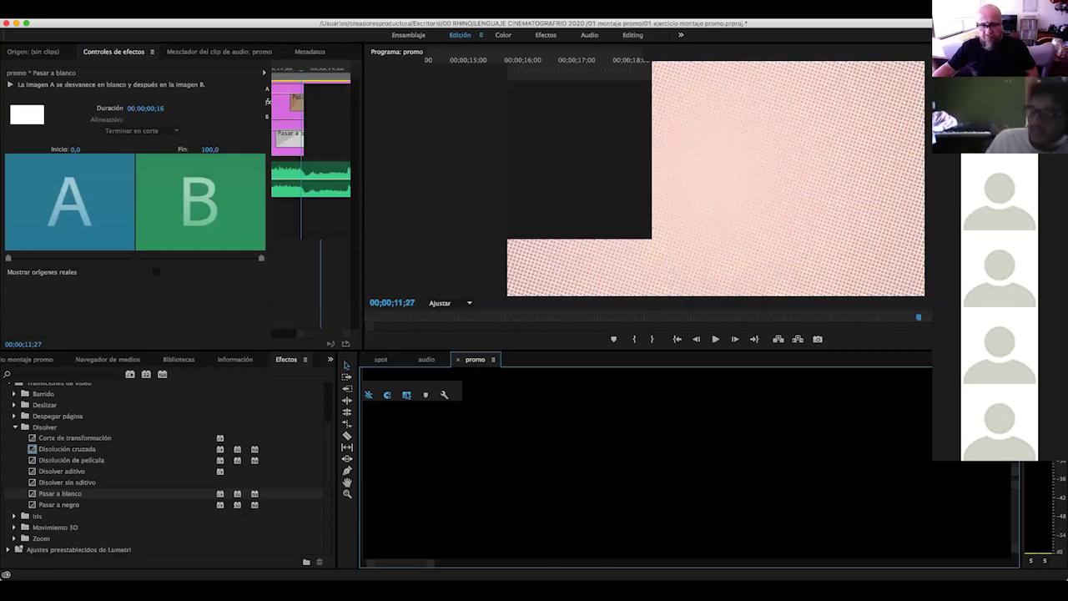
Set the crunchyroll_logo.png Escala to 0 with a keyframe at 12;00
scroll(754, 443, up, 2)
scroll(753, 443, up, 1)
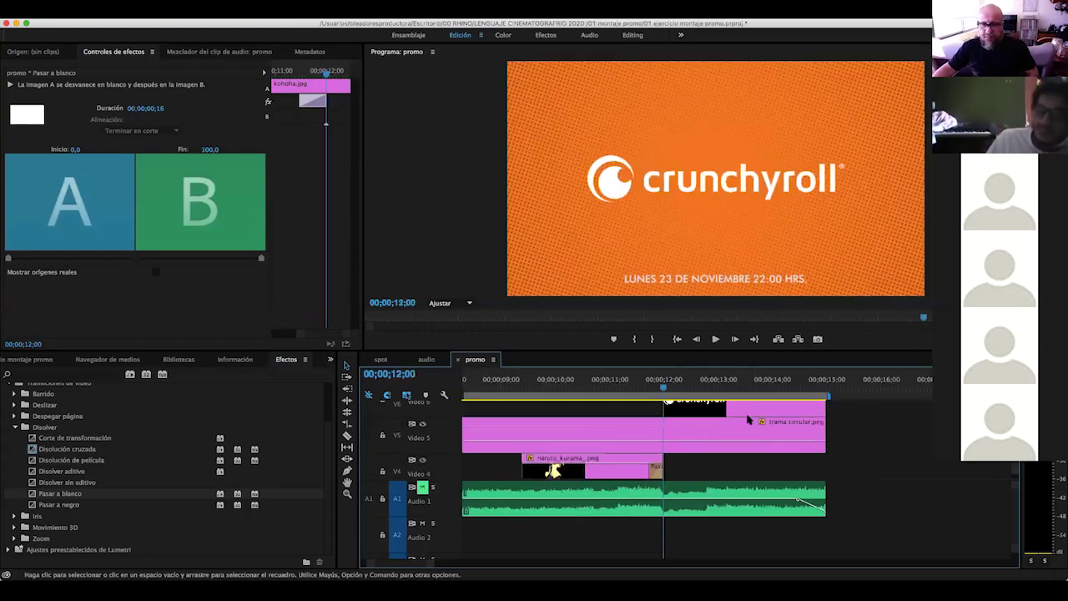
click(743, 412)
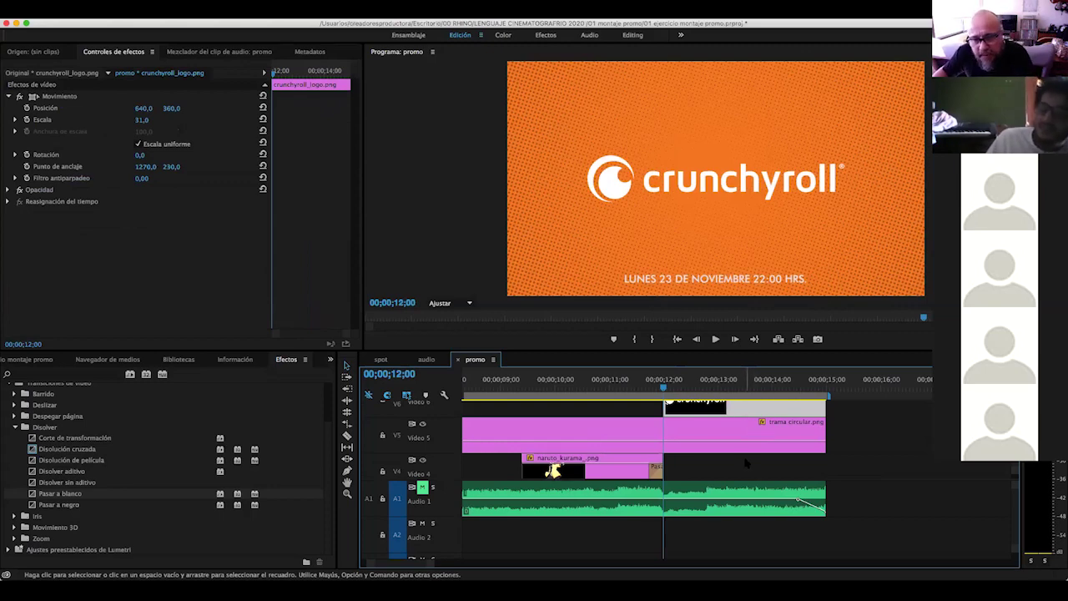
scroll(747, 463, up, 1)
scroll(746, 463, up, 1)
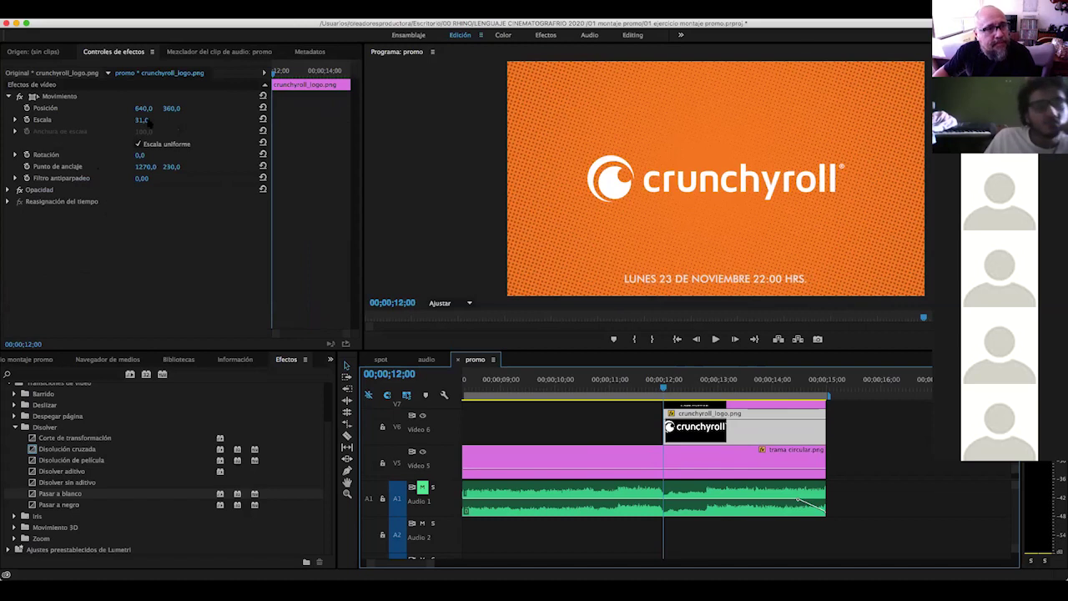
click(263, 73)
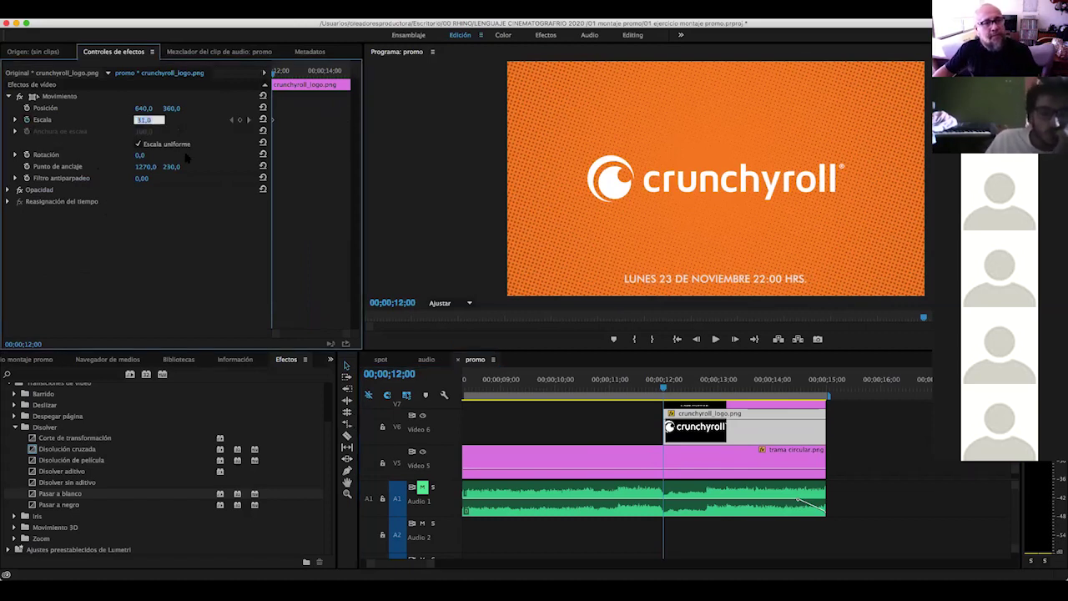
text(0)
key(Return)
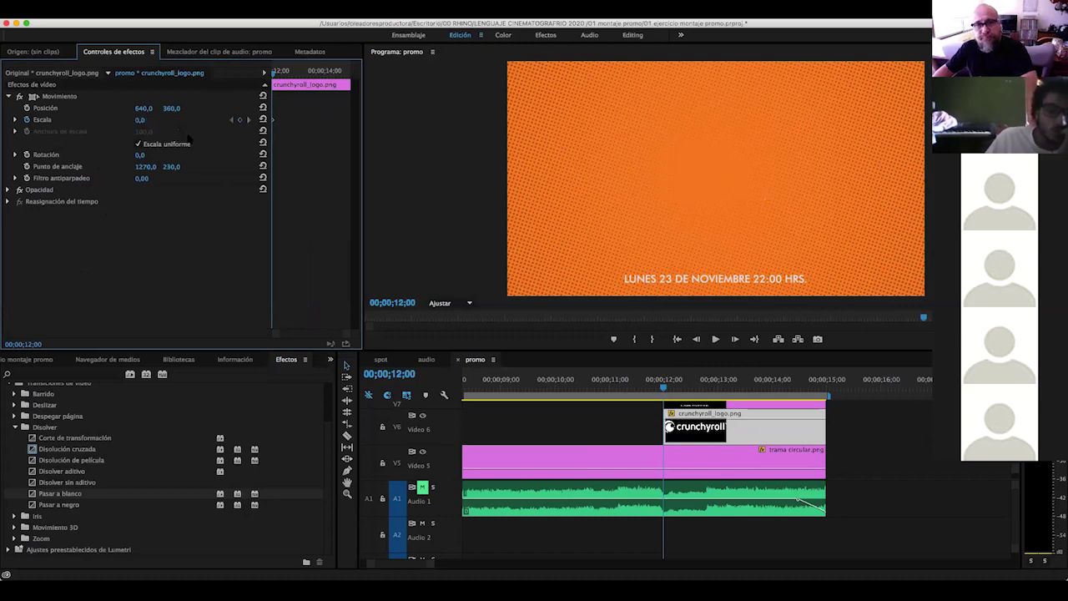
Keyframe the logo's Escala up to 30 at 12;09 and preview it growing
drag(663, 389, 678, 389)
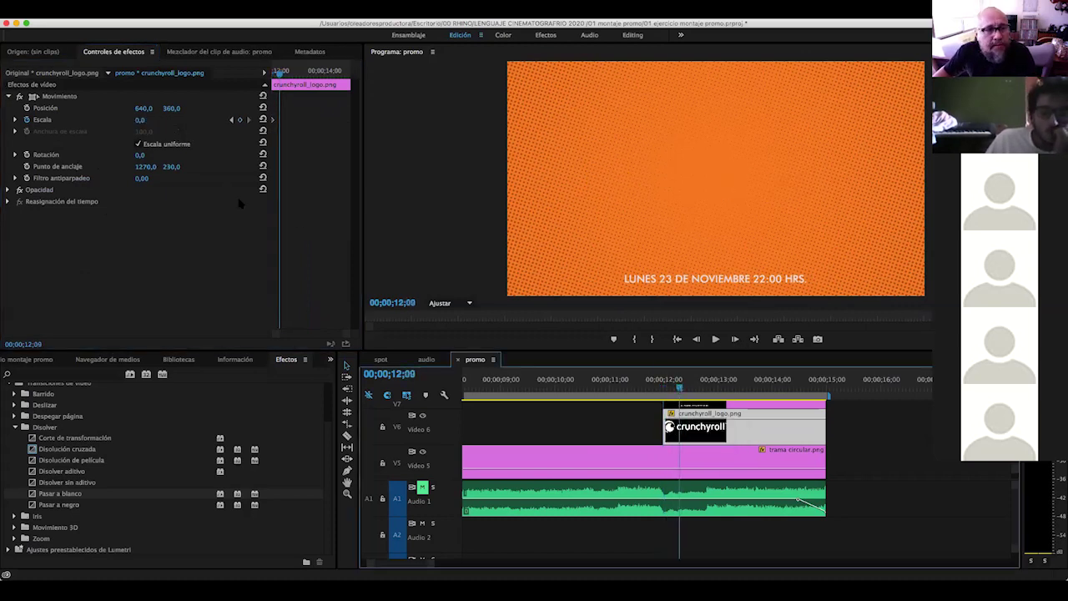
drag(140, 121, 165, 120)
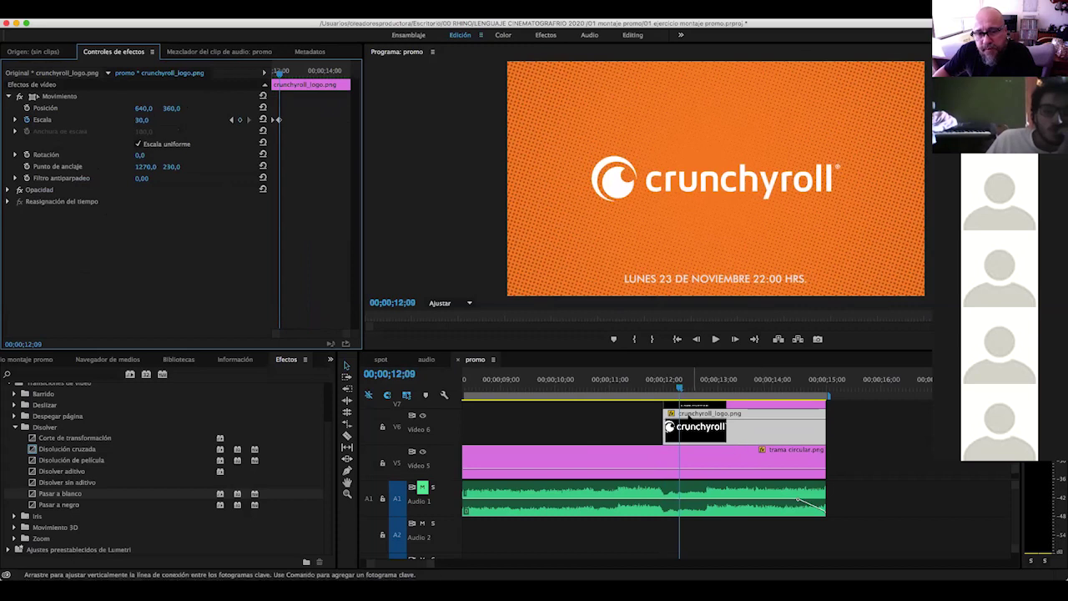
drag(282, 74, 374, 84)
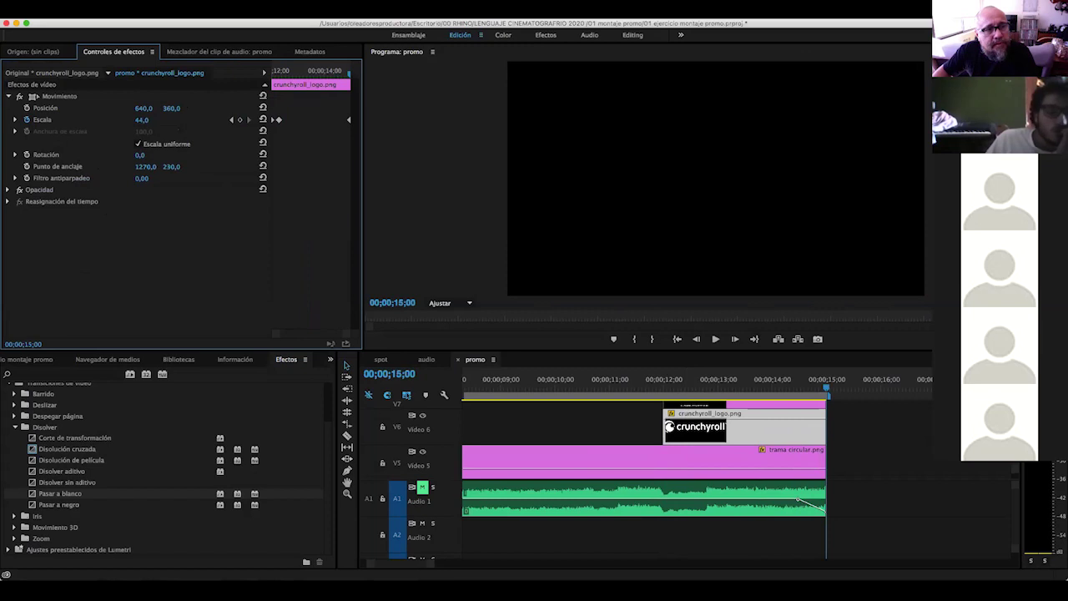
click(793, 391)
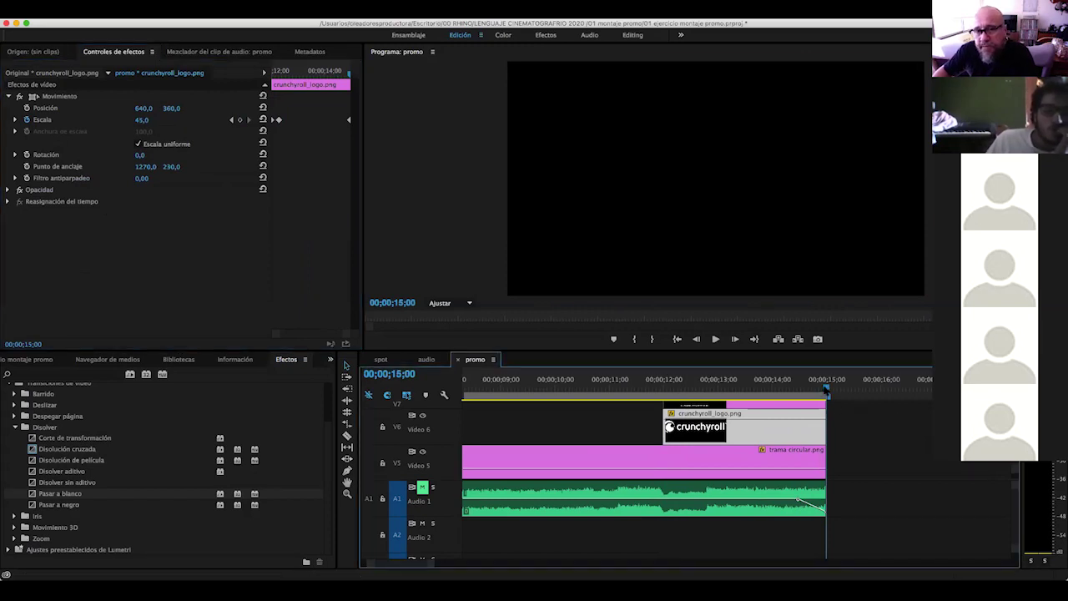
mouse_move(784, 393)
mouse_down()
mouse_move(639, 394)
mouse_move(689, 395)
mouse_up()
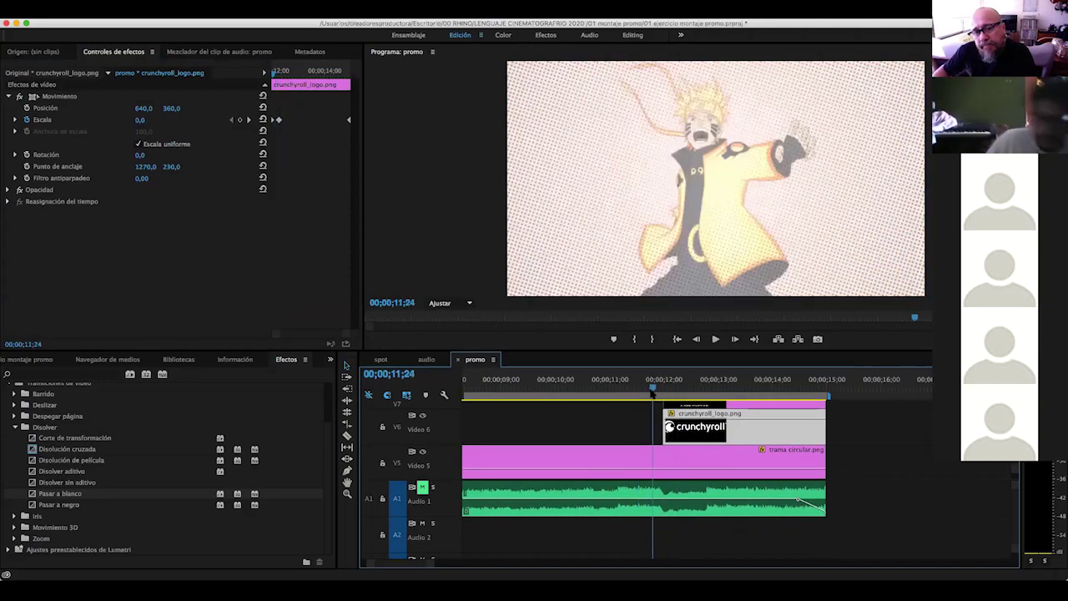
drag(689, 395, 679, 392)
scroll(729, 431, up, 1)
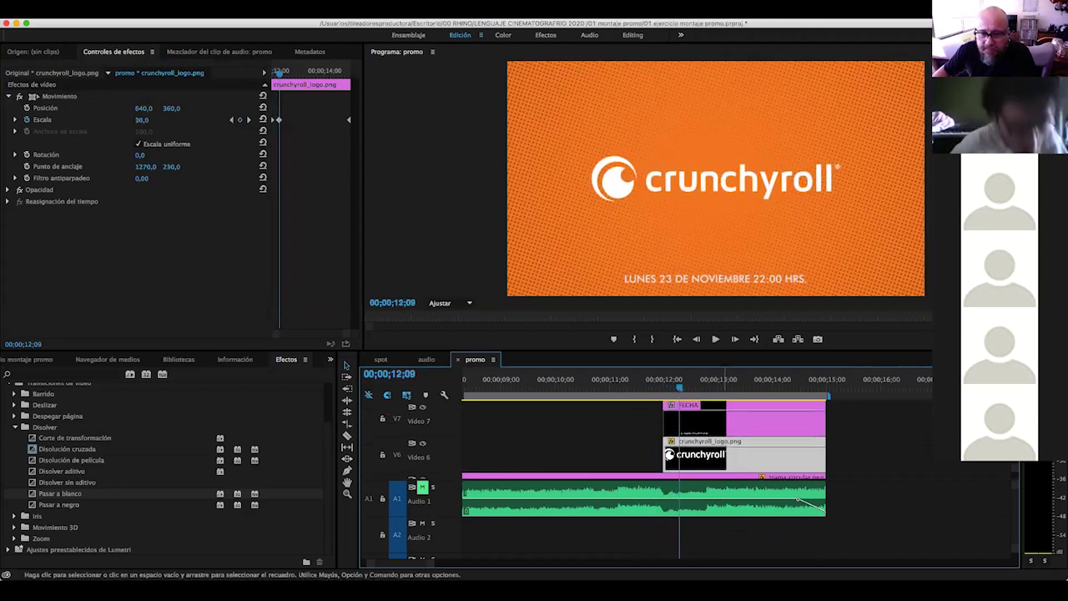
Trim the FECHA clip on V7 to start about six frames later, then preview the logo and date
click(668, 423)
drag(665, 429, 677, 429)
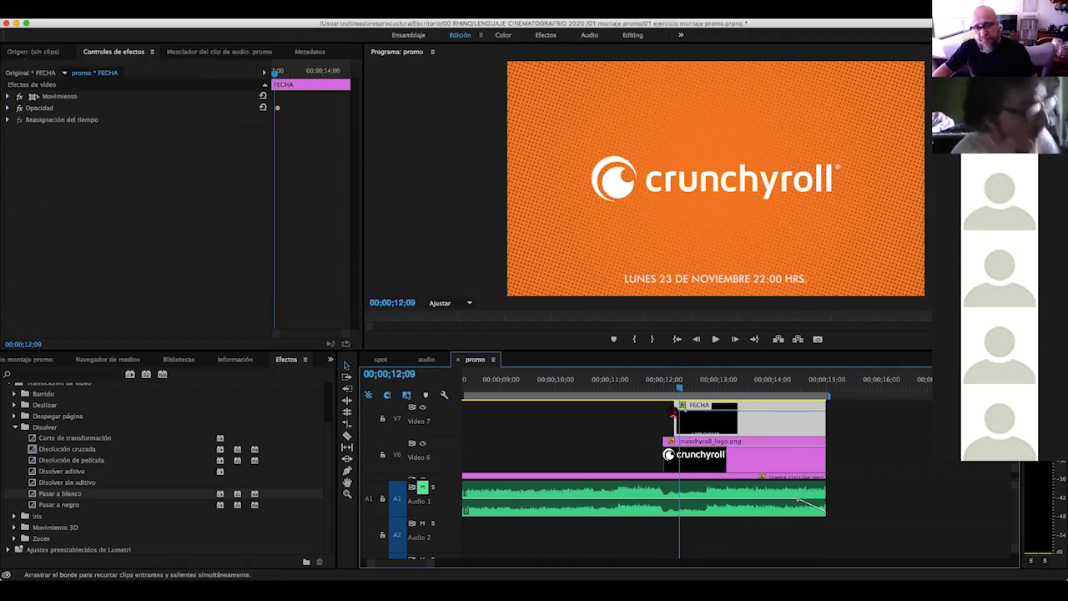
click(669, 385)
mouse_move(630, 397)
mouse_down()
mouse_move(821, 408)
mouse_move(810, 408)
mouse_up()
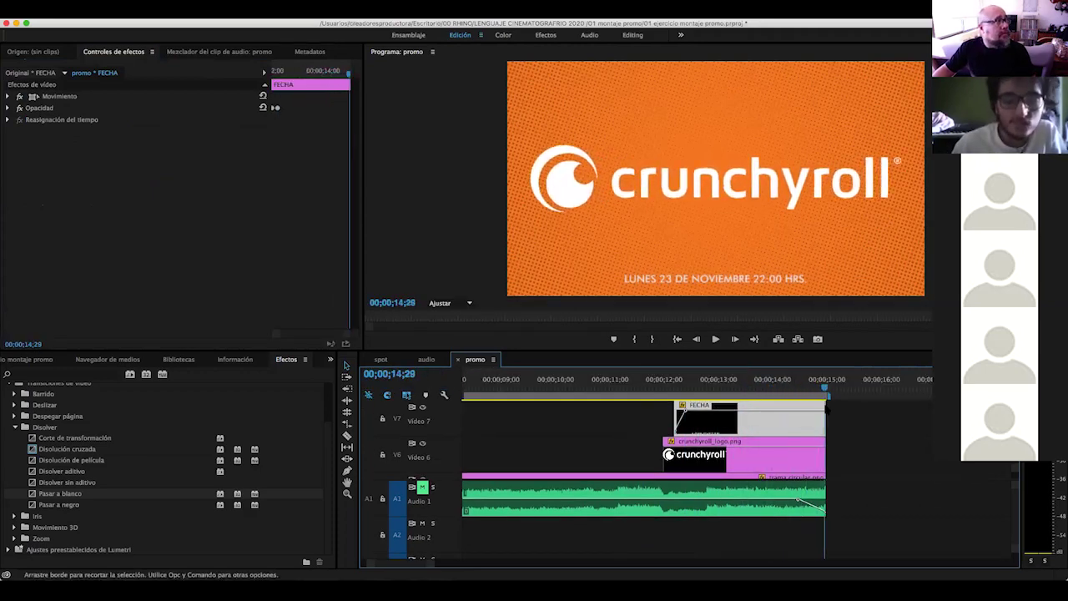
click(755, 387)
drag(749, 387, 593, 387)
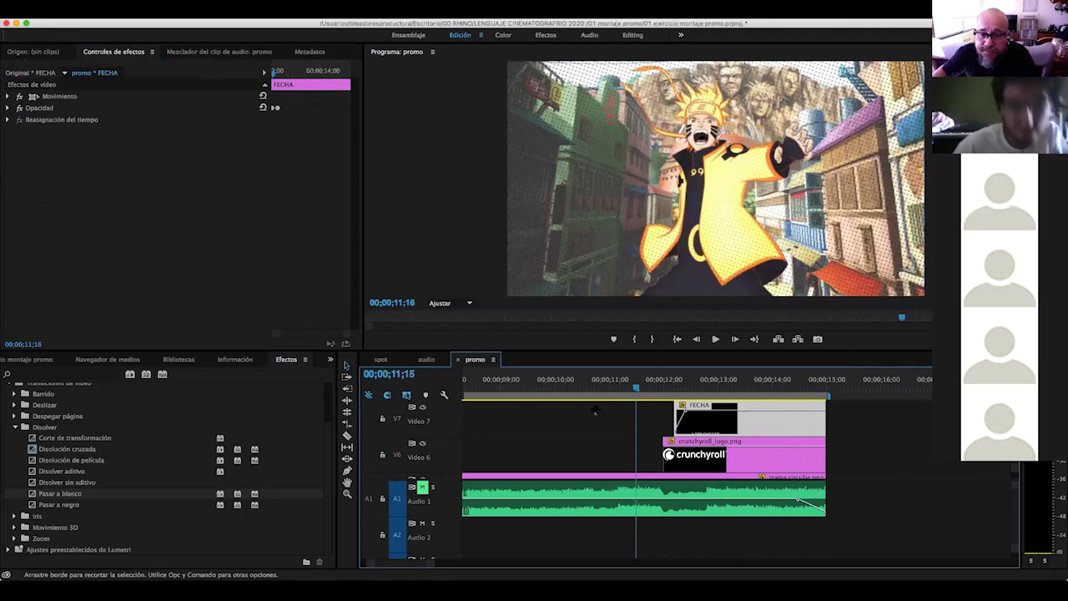
drag(431, 563, 517, 564)
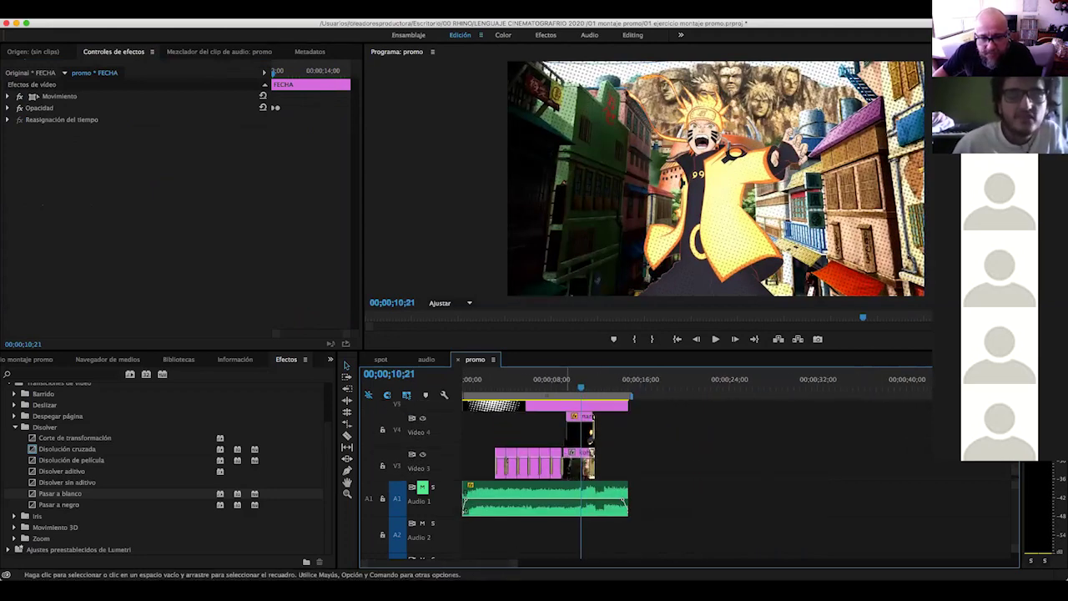
Enlarge the Program monitor, zoom the timeline and scrub the dissolve into kohoha.jpg to 09;15
scroll(634, 442, up, 2)
scroll(689, 457, down, 1)
key(j)
key(k)
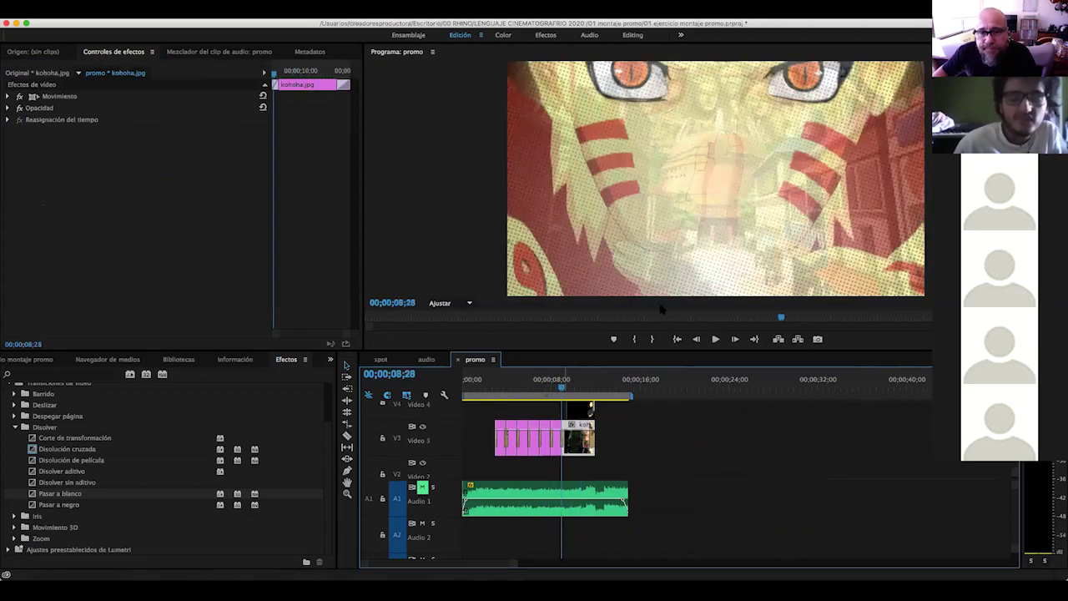
drag(660, 350, 660, 370)
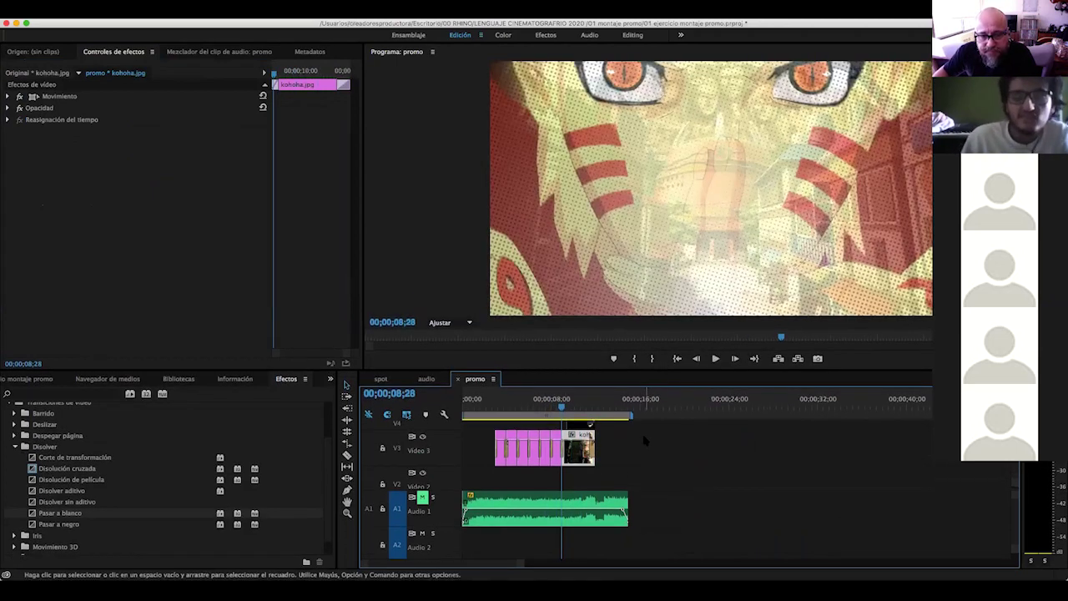
key(=)
key(=)
key(=)
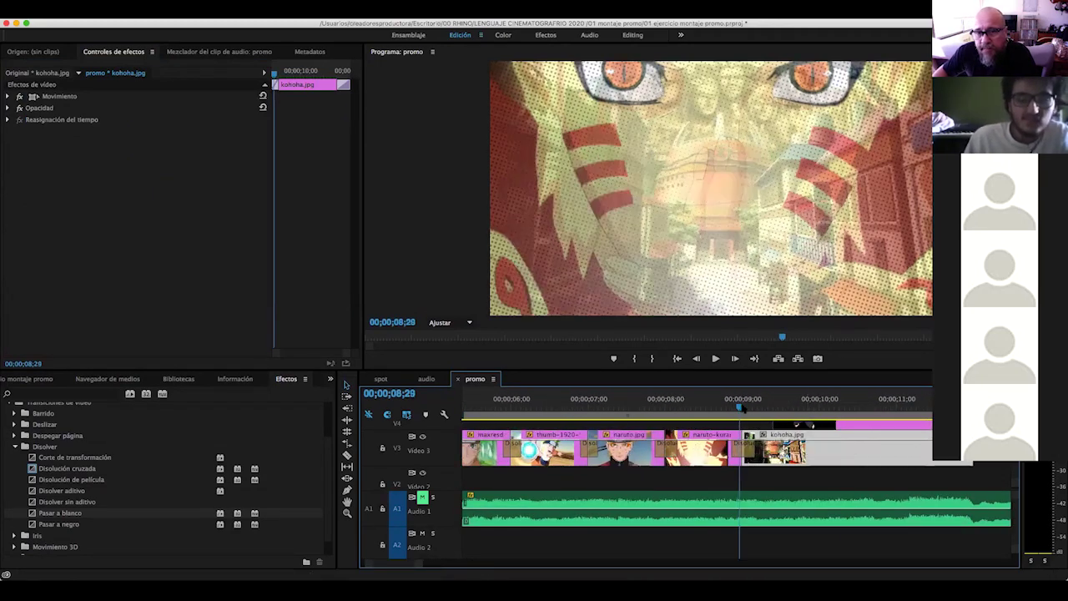
drag(742, 407, 759, 407)
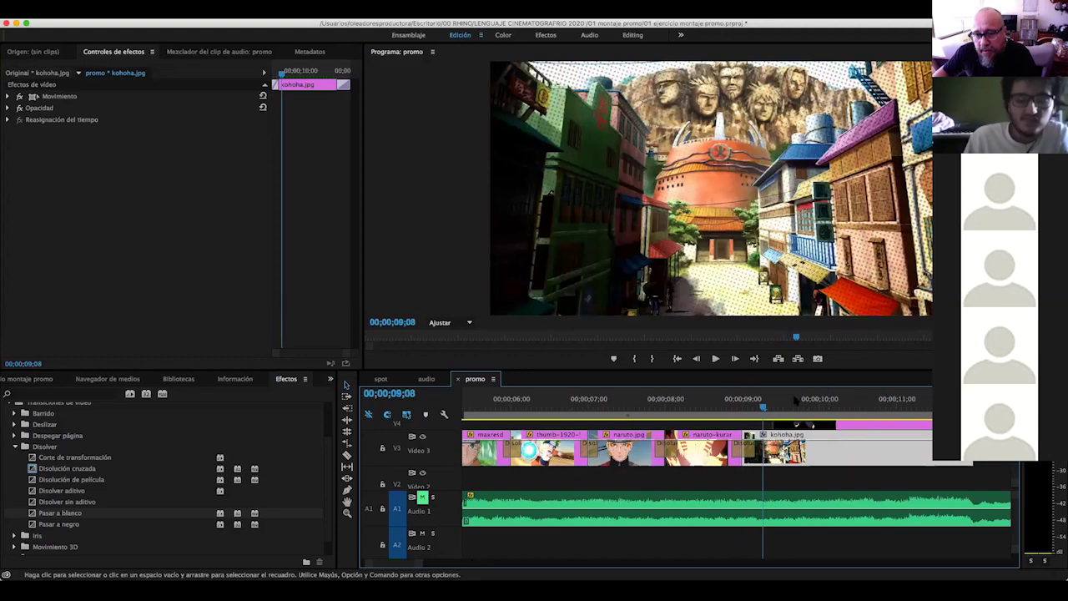
mouse_move(764, 407)
mouse_down()
mouse_move(732, 410)
mouse_move(798, 420)
mouse_up()
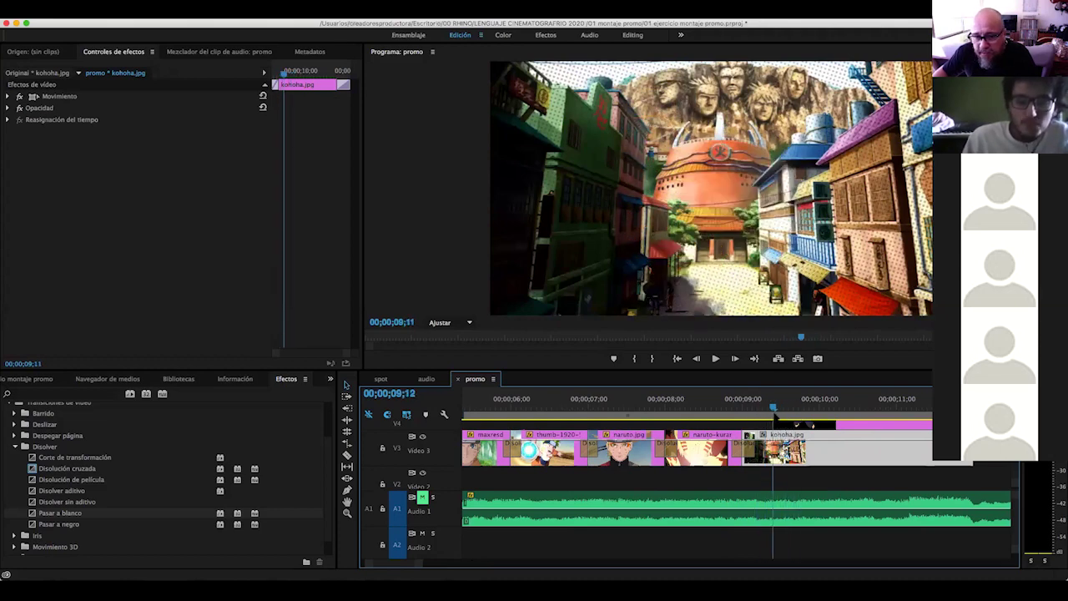
drag(797, 421, 781, 414)
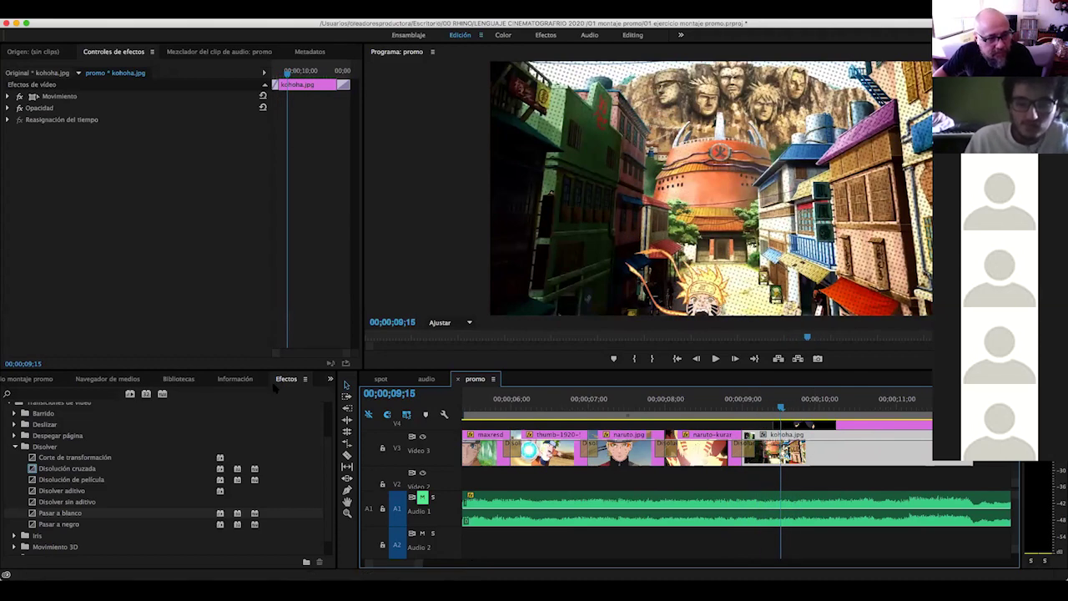
scroll(81, 465, up, 2)
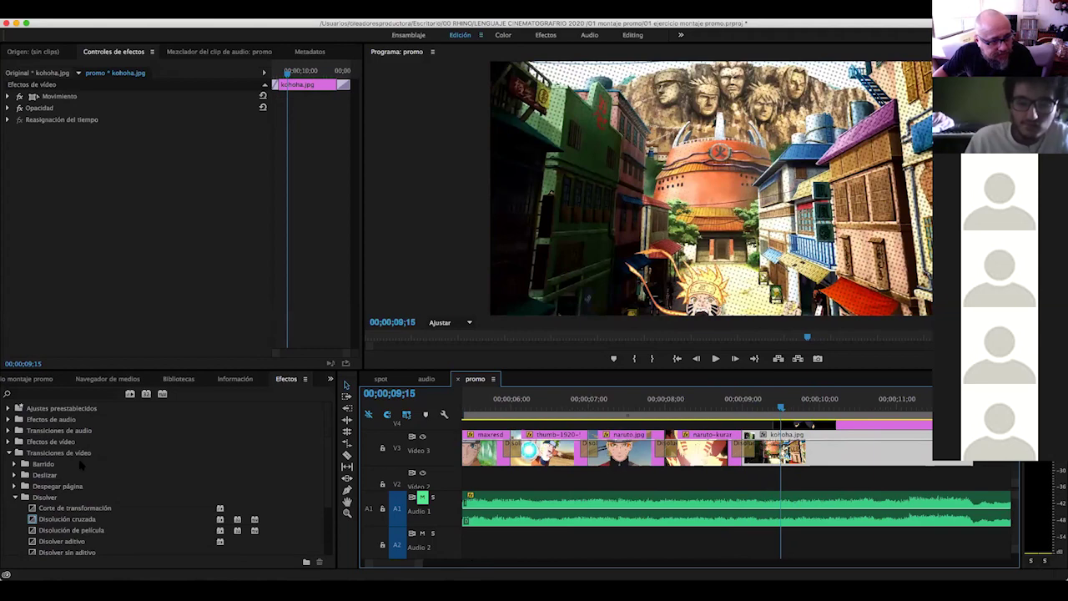
Apply Desenfoque gaussiano to kohoha.jpg, leaving its blurriness at 0
click(9, 452)
click(9, 442)
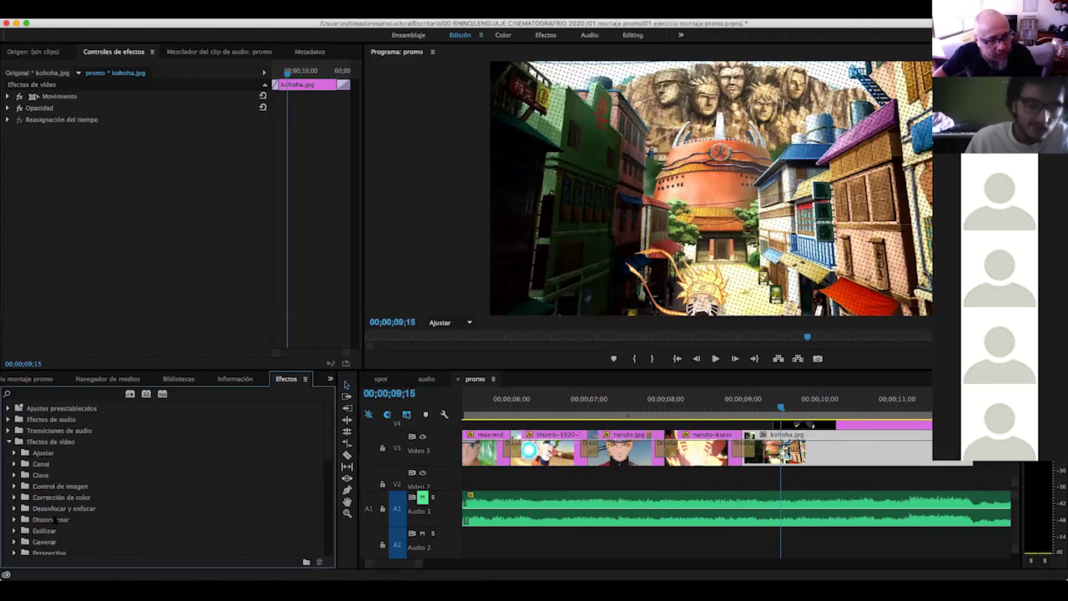
click(14, 508)
scroll(161, 509, down, 1)
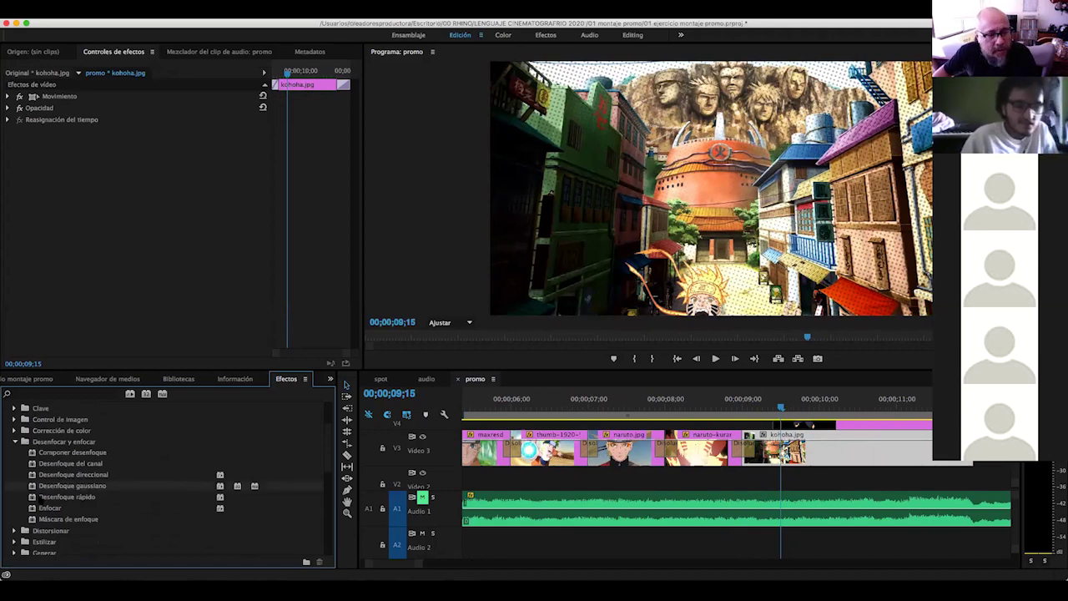
drag(561, 530, 818, 464)
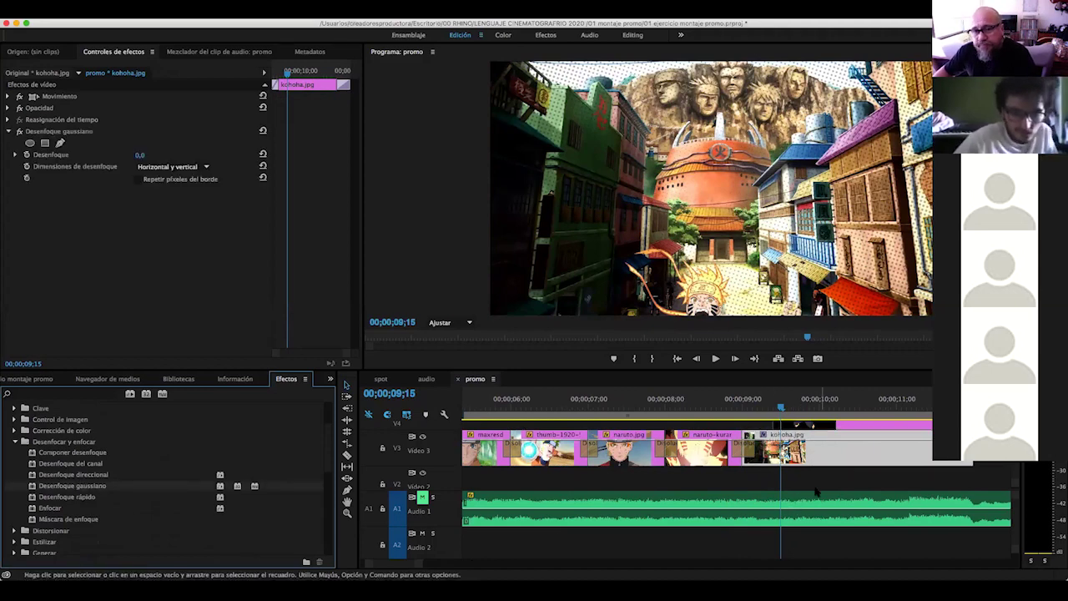
click(111, 55)
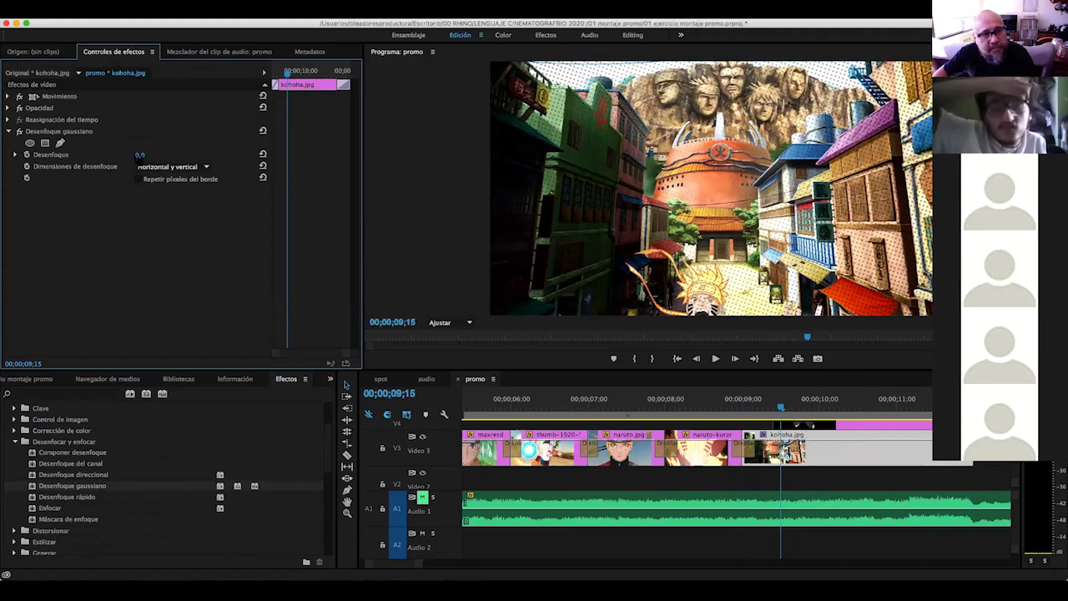
drag(140, 156, 179, 155)
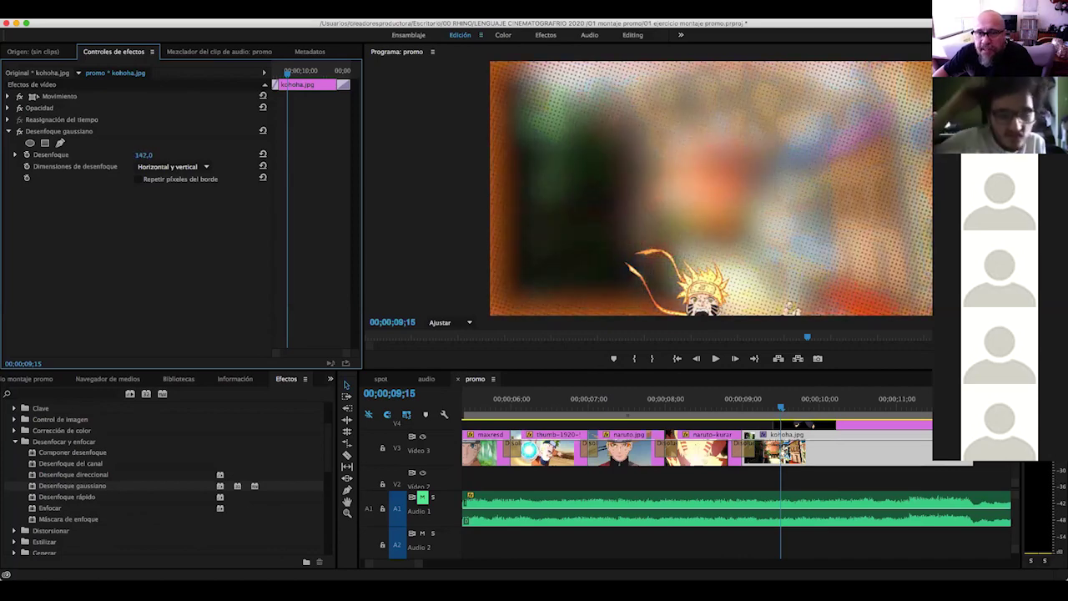
drag(179, 155, 134, 155)
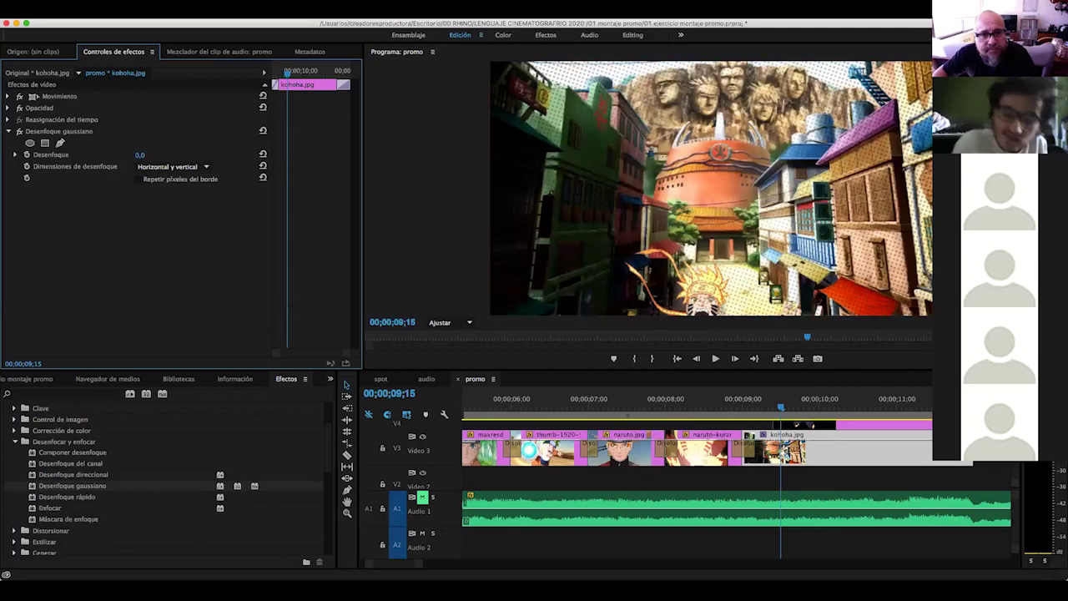
Scale the kohoha.jpg village image up to 108 in its Motion properties
click(862, 442)
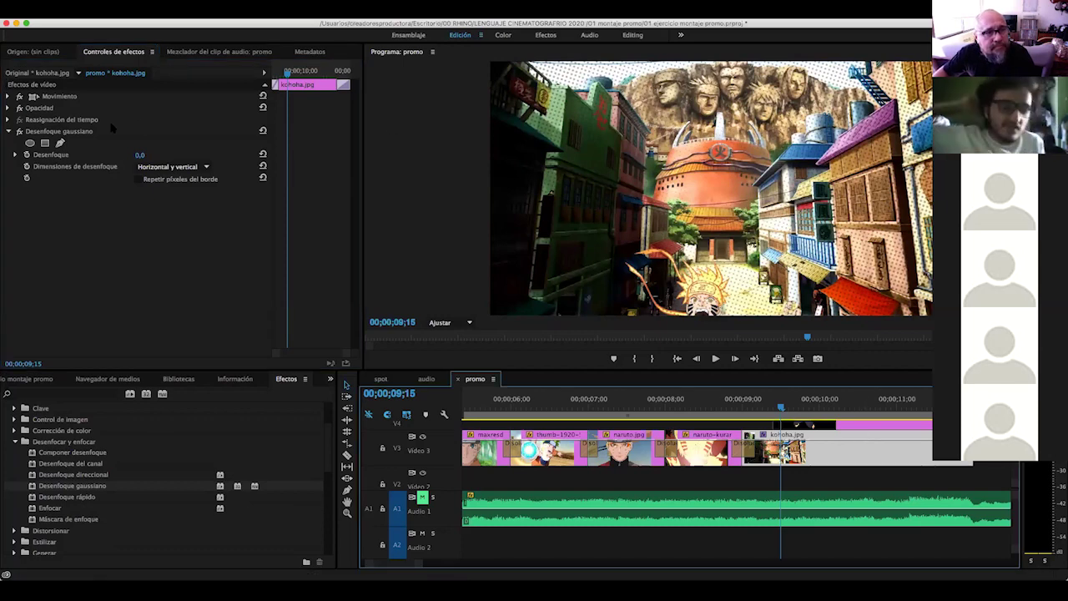
click(8, 96)
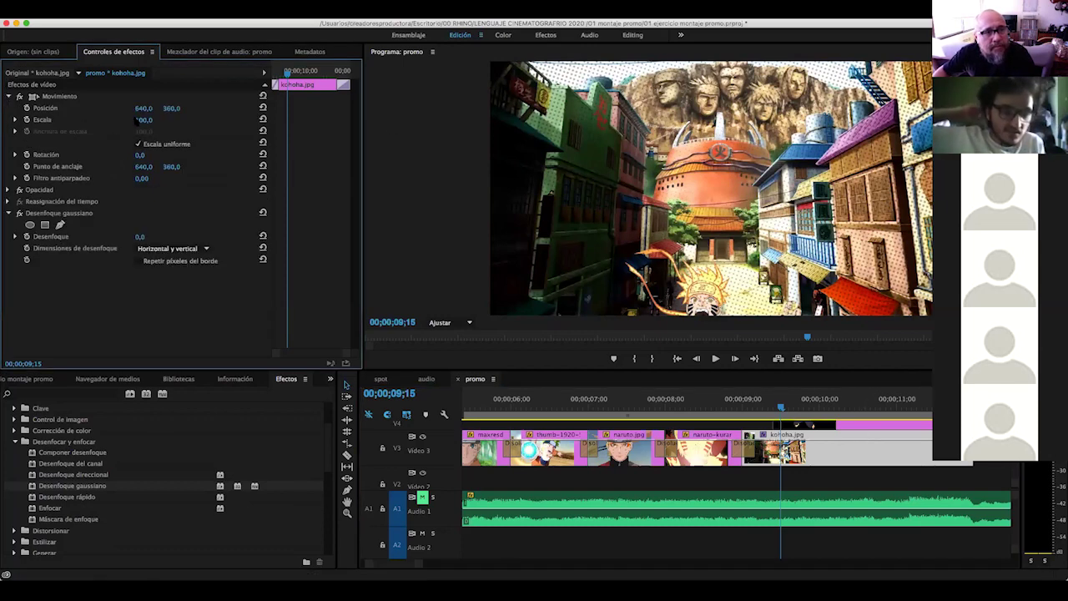
drag(144, 119, 158, 120)
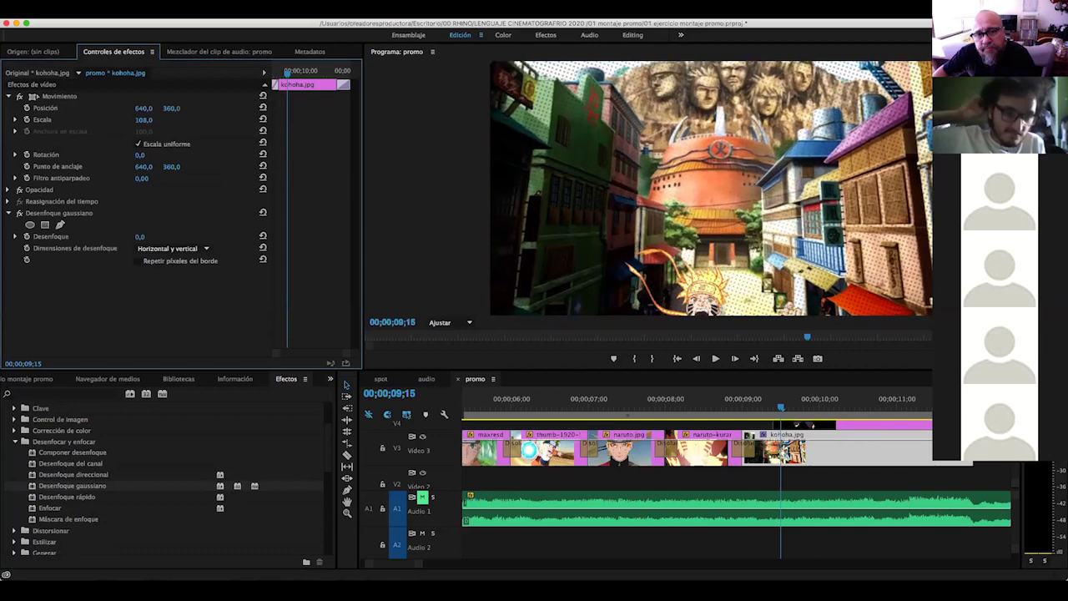
mouse_move(139, 236)
mouse_down()
mouse_move(171, 237)
mouse_move(134, 236)
mouse_up()
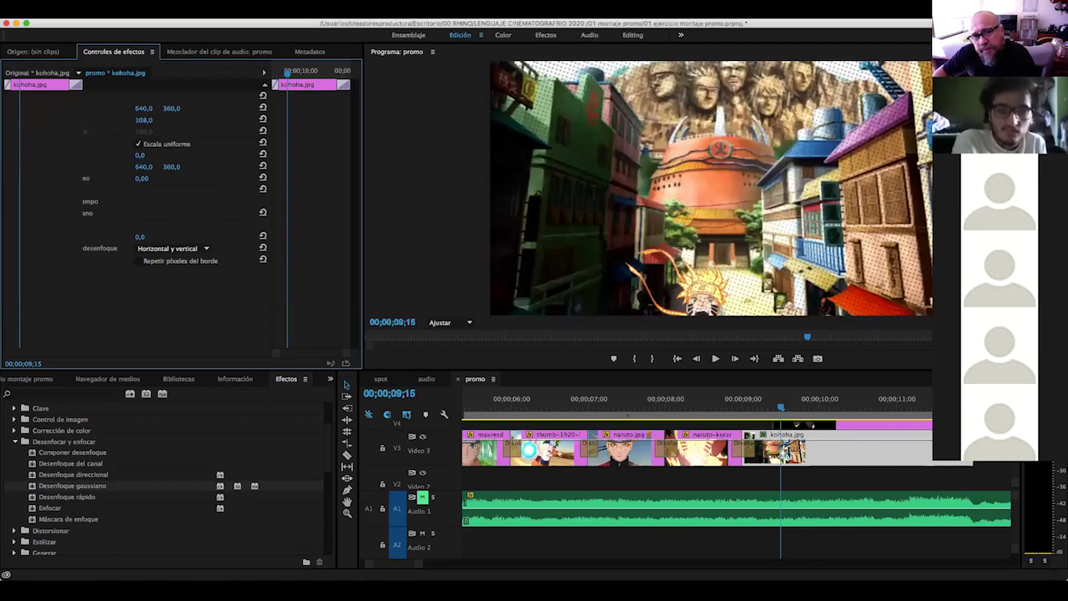
click(742, 411)
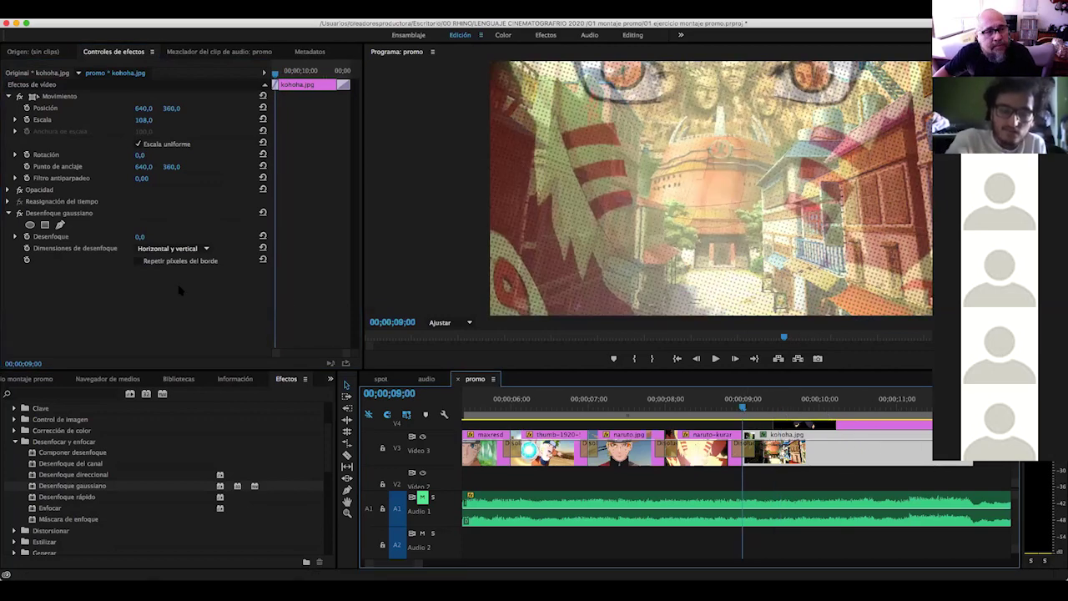
Keyframe kohoha.jpg's blur from 0 at 09;07 up to about 22 at 09;12, previewing the ramp
click(26, 236)
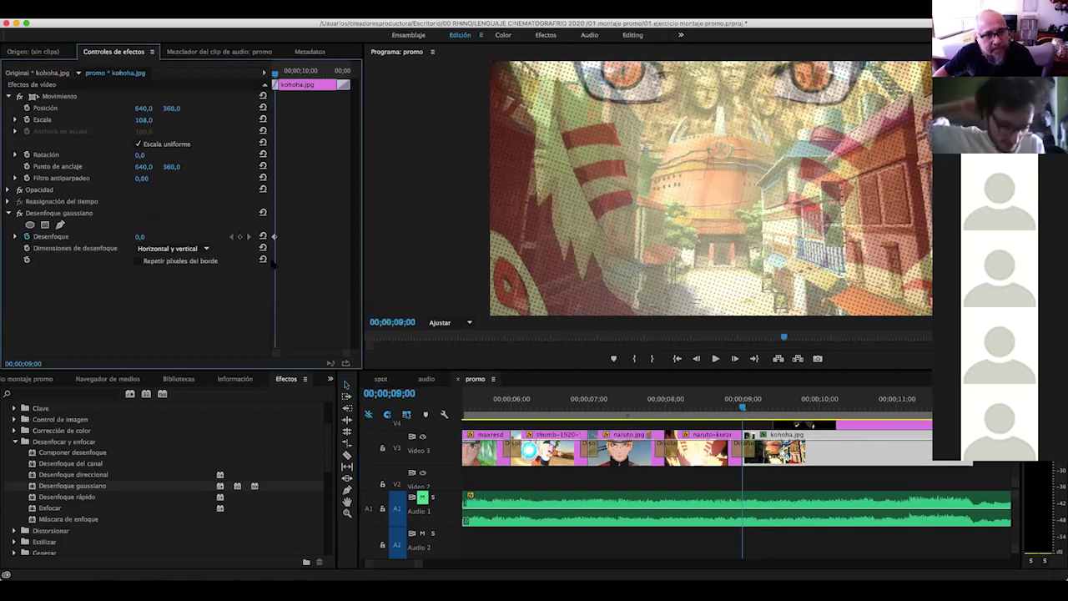
drag(275, 73, 292, 75)
drag(139, 238, 158, 238)
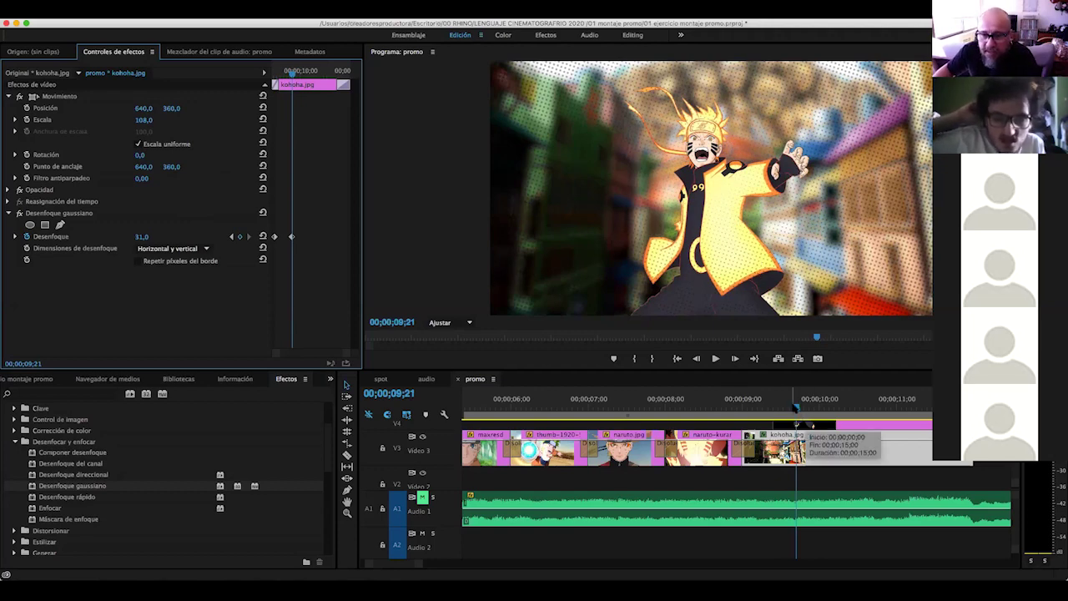
mouse_move(797, 408)
mouse_down()
mouse_move(721, 409)
mouse_move(769, 410)
mouse_up()
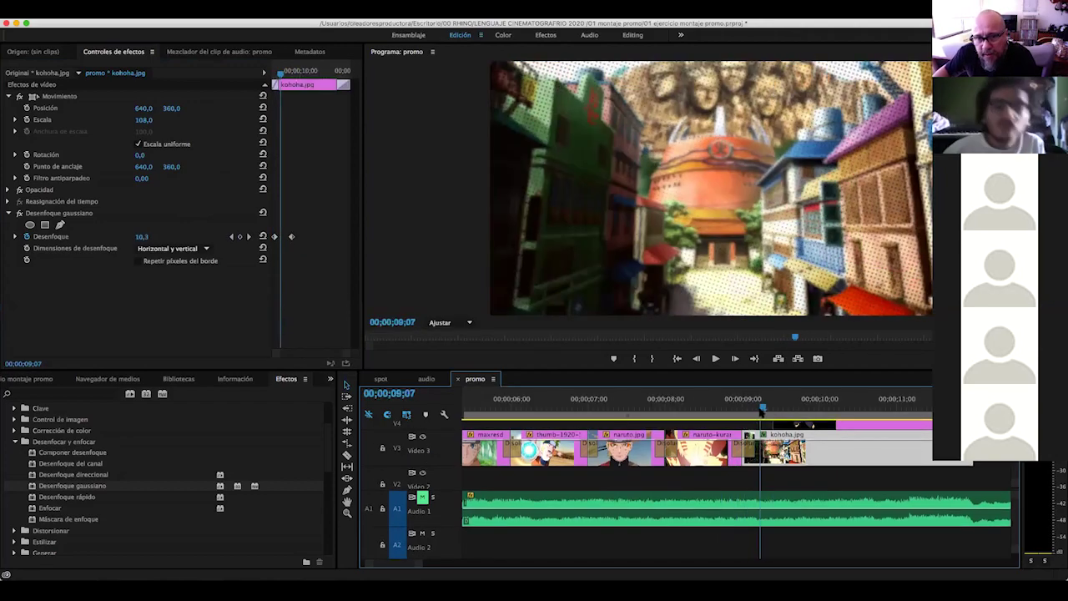
drag(769, 408, 759, 409)
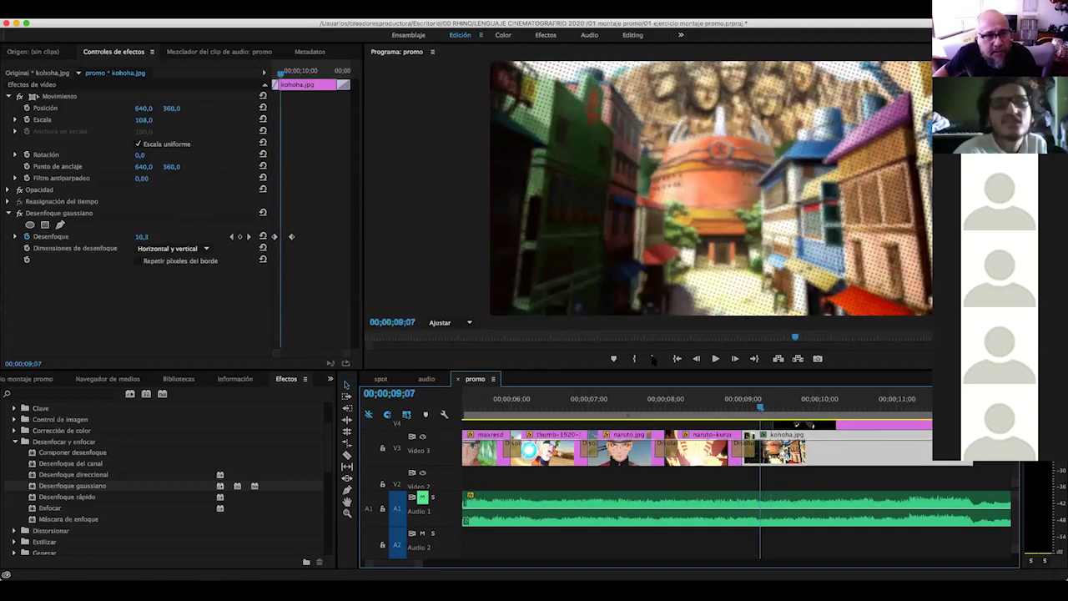
drag(275, 238, 280, 237)
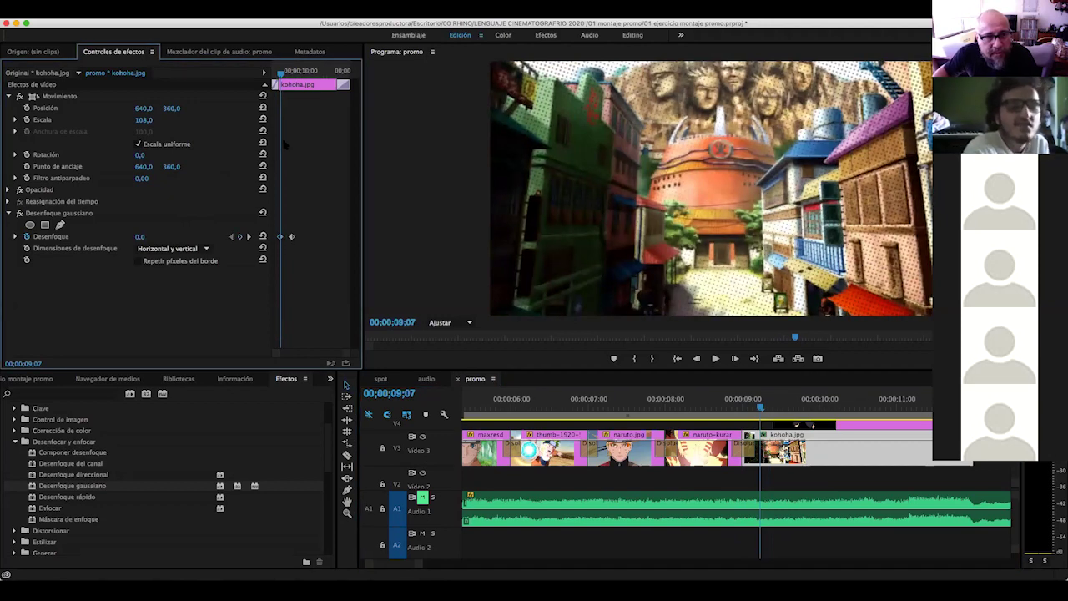
drag(732, 409, 756, 408)
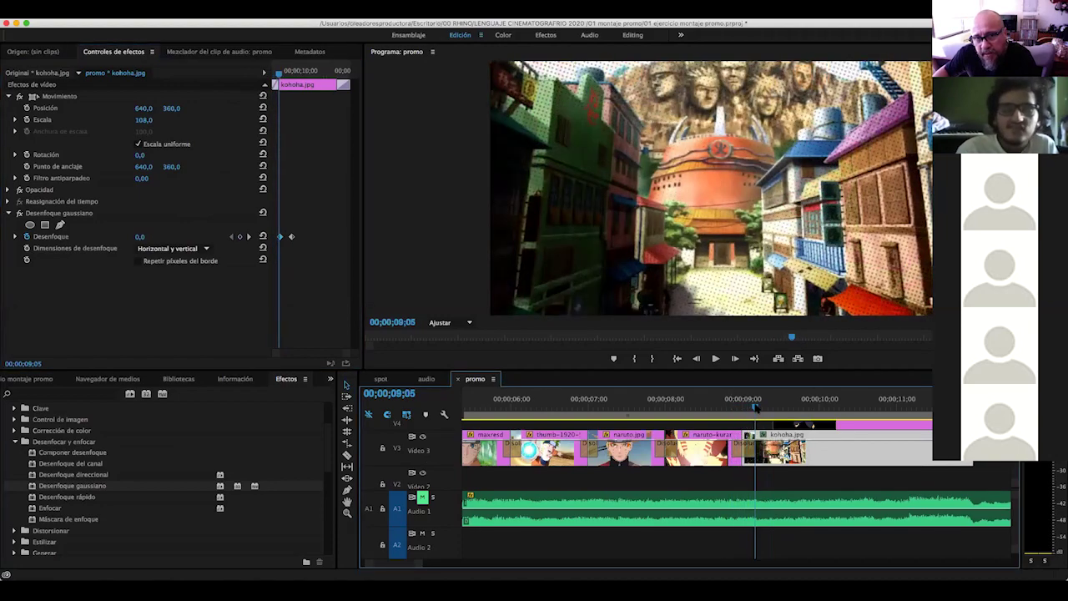
mouse_move(765, 407)
mouse_down()
mouse_move(781, 408)
mouse_move(772, 408)
mouse_up()
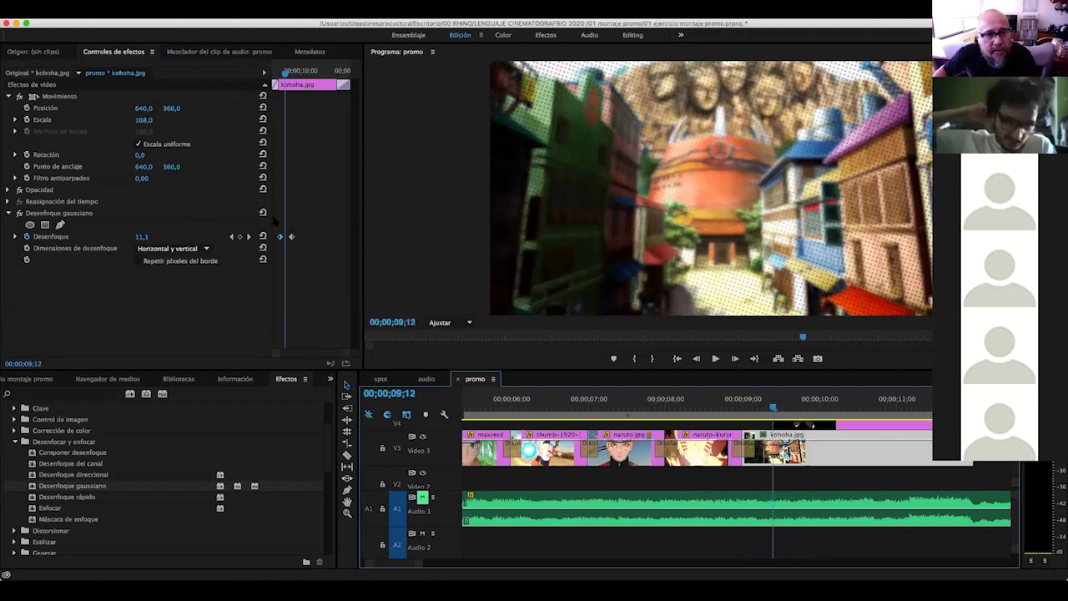
mouse_move(316, 231)
mouse_down()
mouse_move(273, 243)
mouse_move(285, 236)
mouse_up()
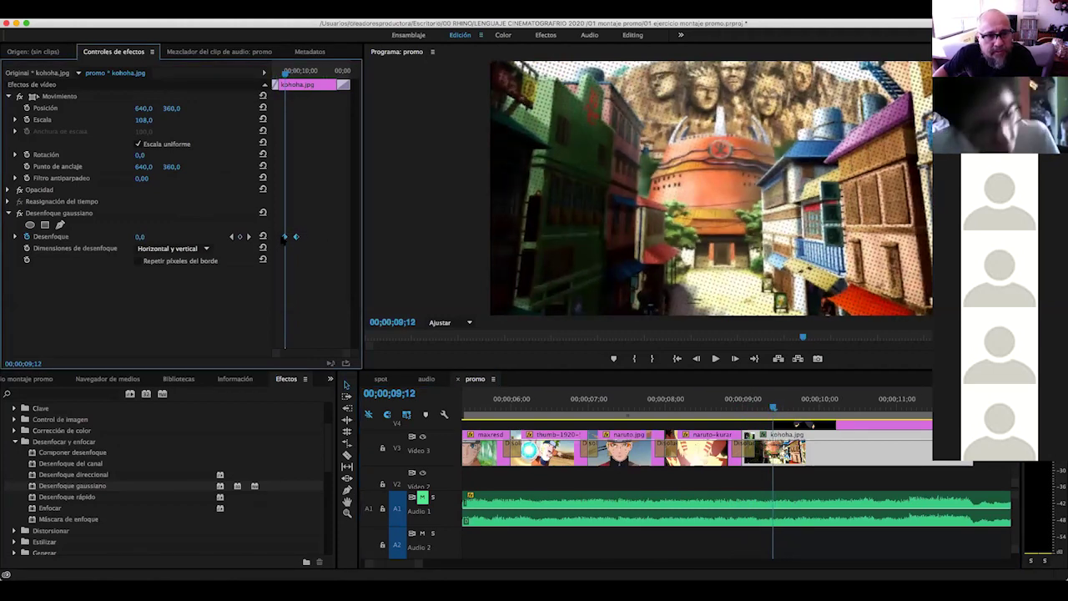
drag(773, 407, 809, 423)
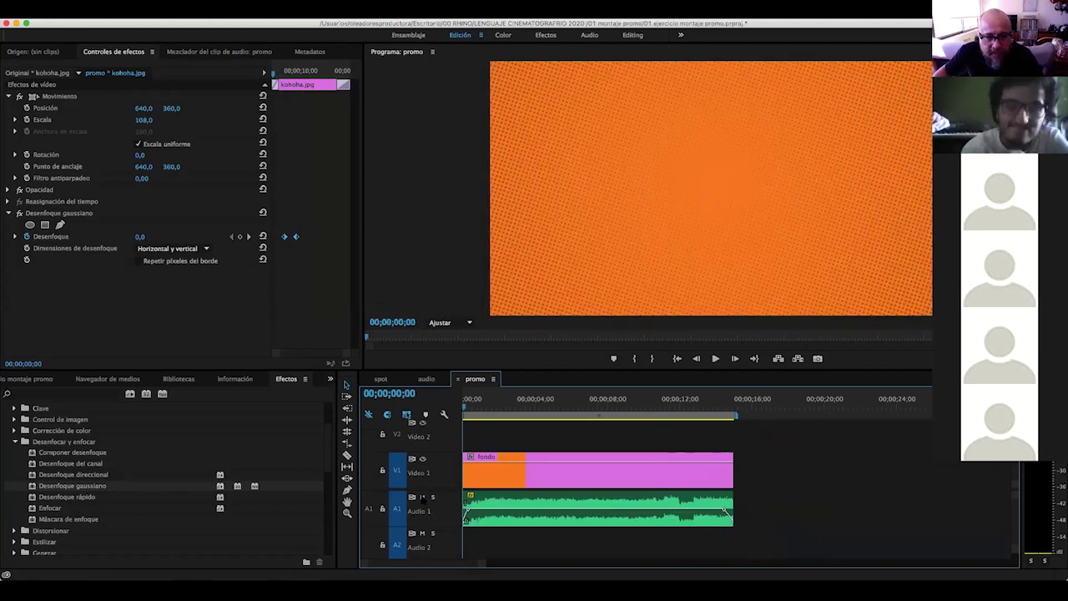
click(422, 497)
key(space)
drag(476, 408, 446, 409)
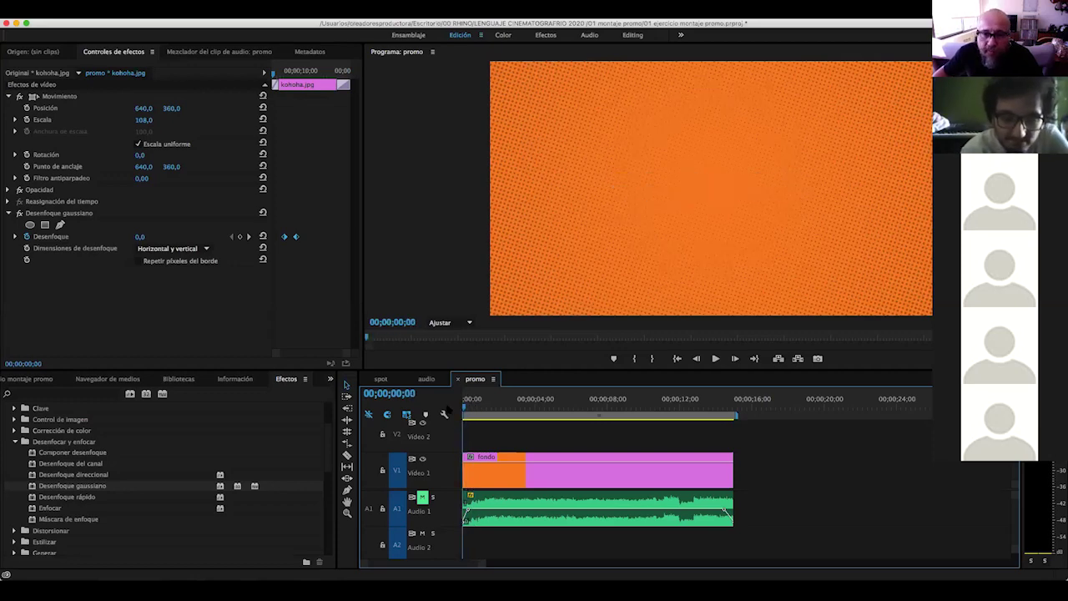
drag(460, 407, 469, 408)
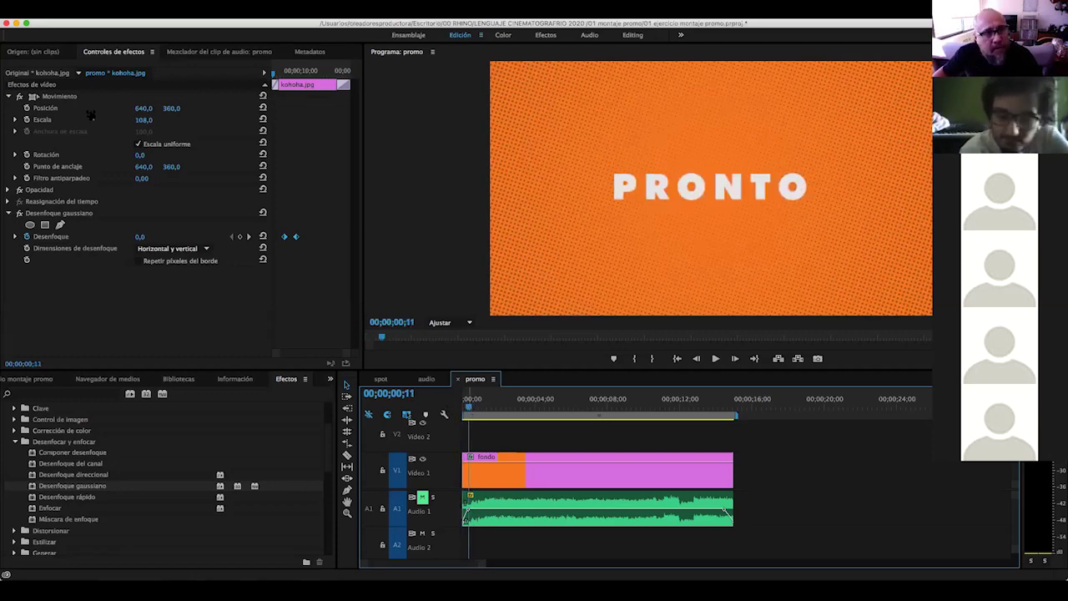
click(116, 9)
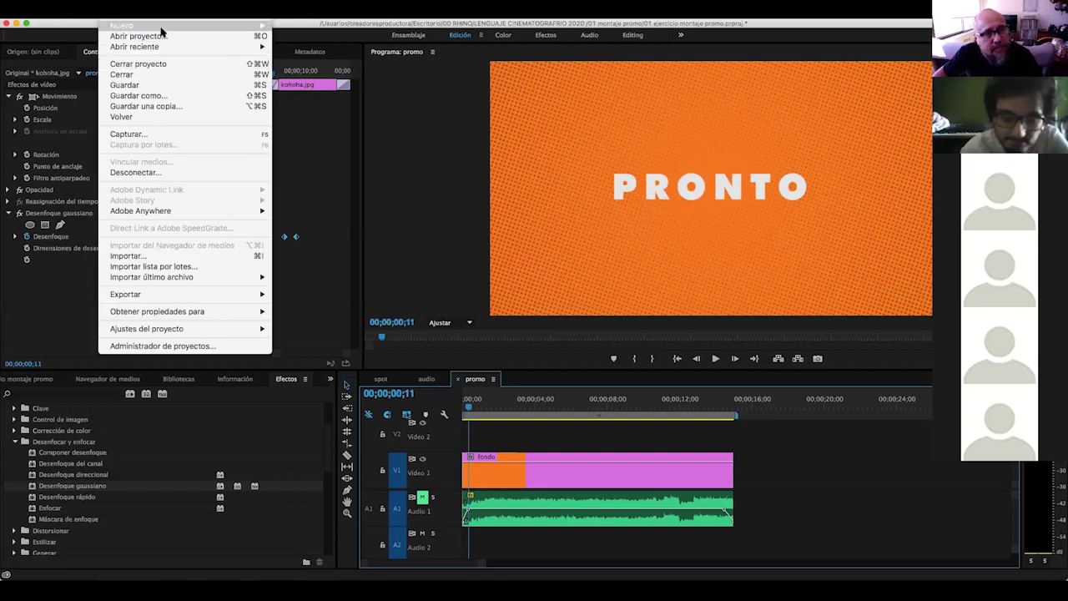
mouse_move(209, 25)
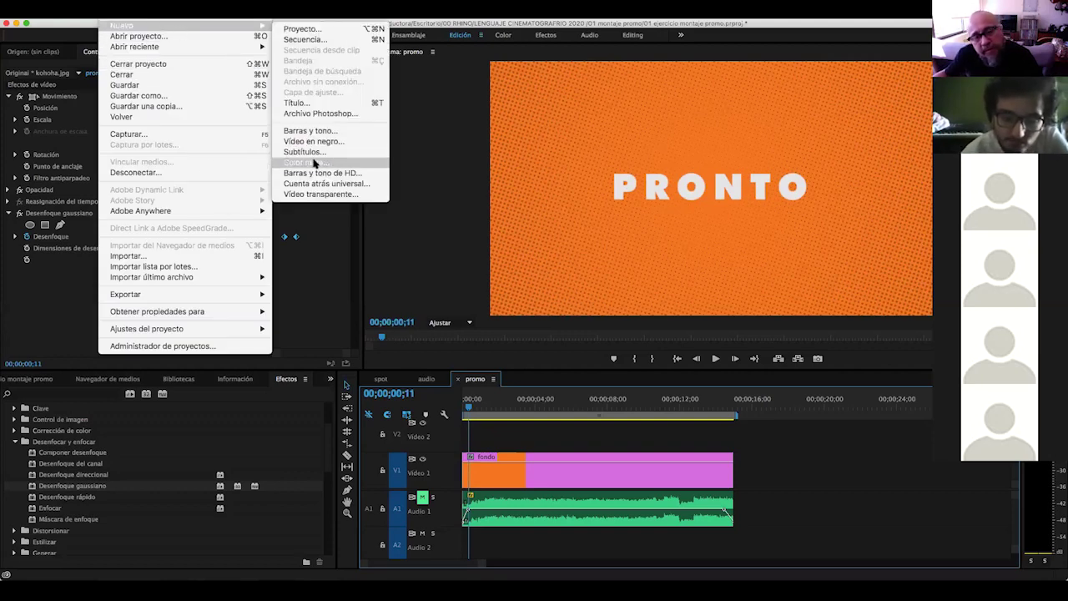
click(706, 194)
key(space)
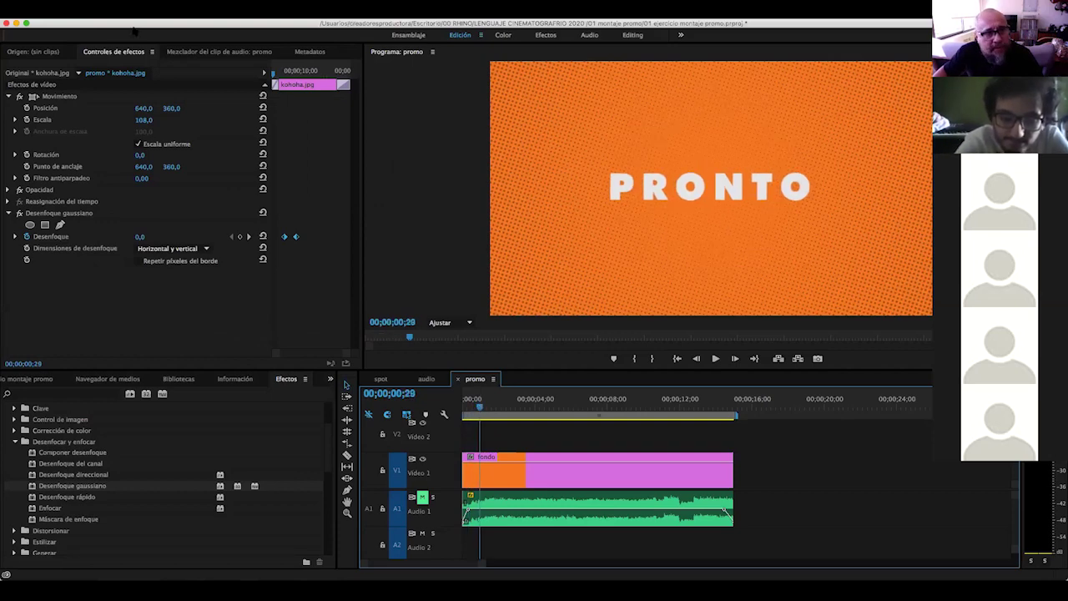
click(117, 2)
mouse_move(121, 25)
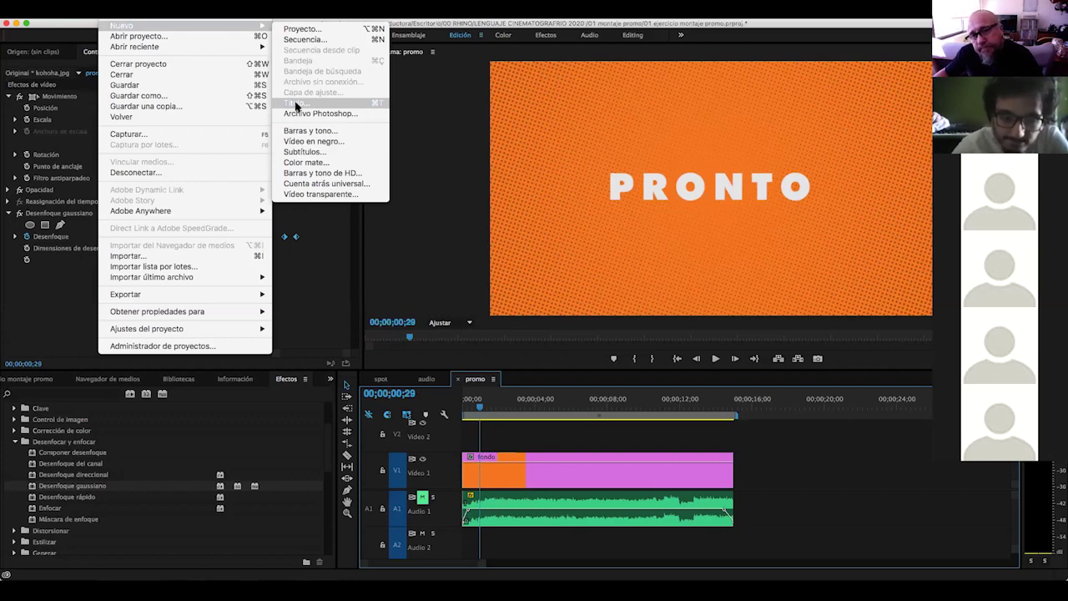
click(564, 441)
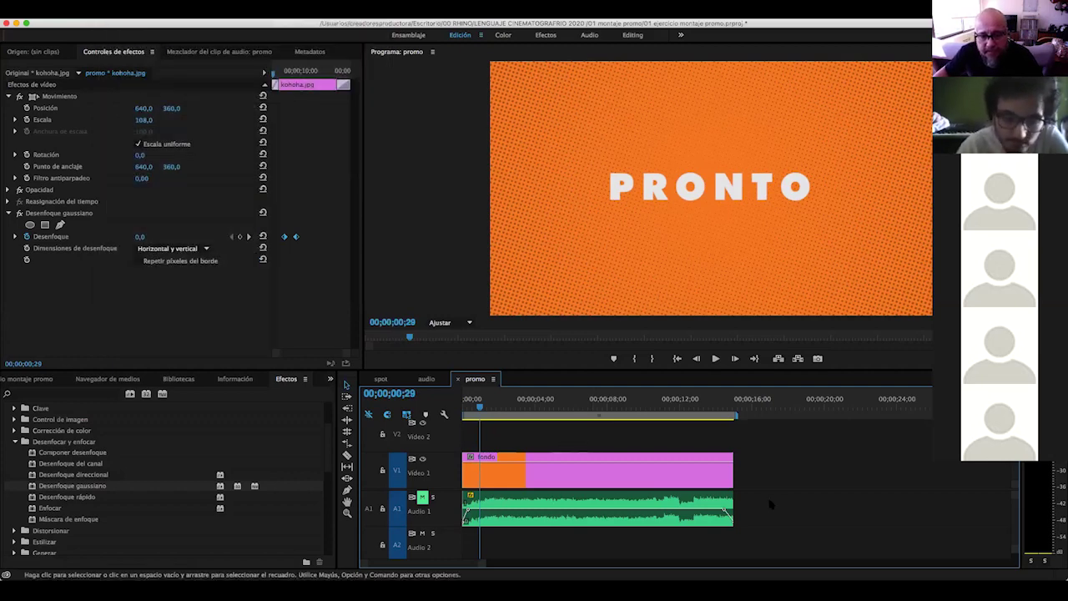
Keep the trama circular.png overlay on V5 in Multiplicar blend mode at 35% opacity
scroll(594, 426, up, 5)
scroll(594, 427, down, 5)
scroll(596, 442, up, 2)
scroll(597, 455, down, 2)
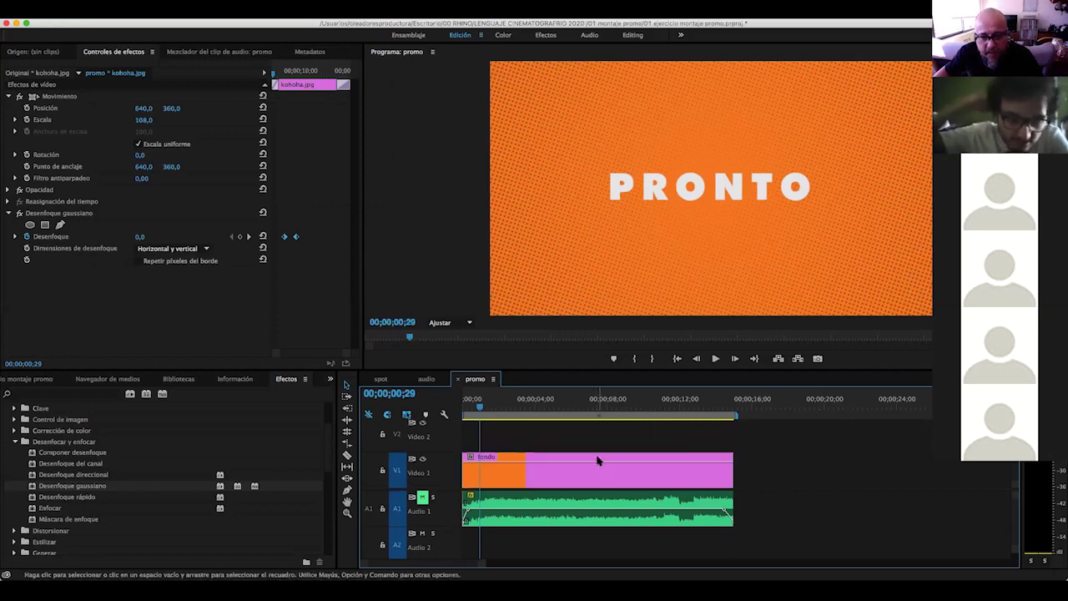
scroll(596, 459, up, 4)
click(588, 449)
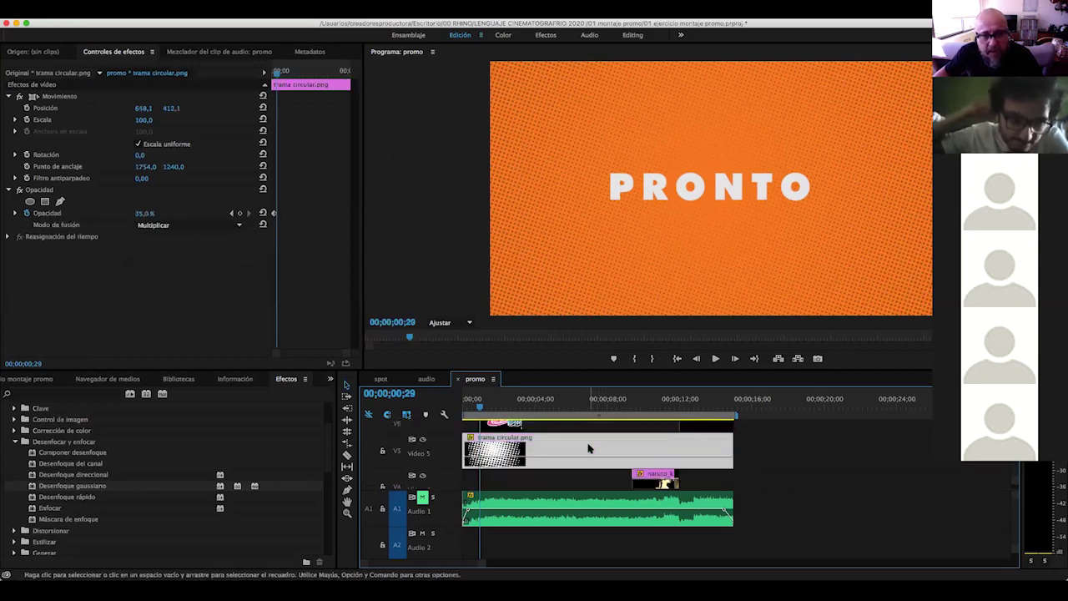
click(77, 218)
click(238, 225)
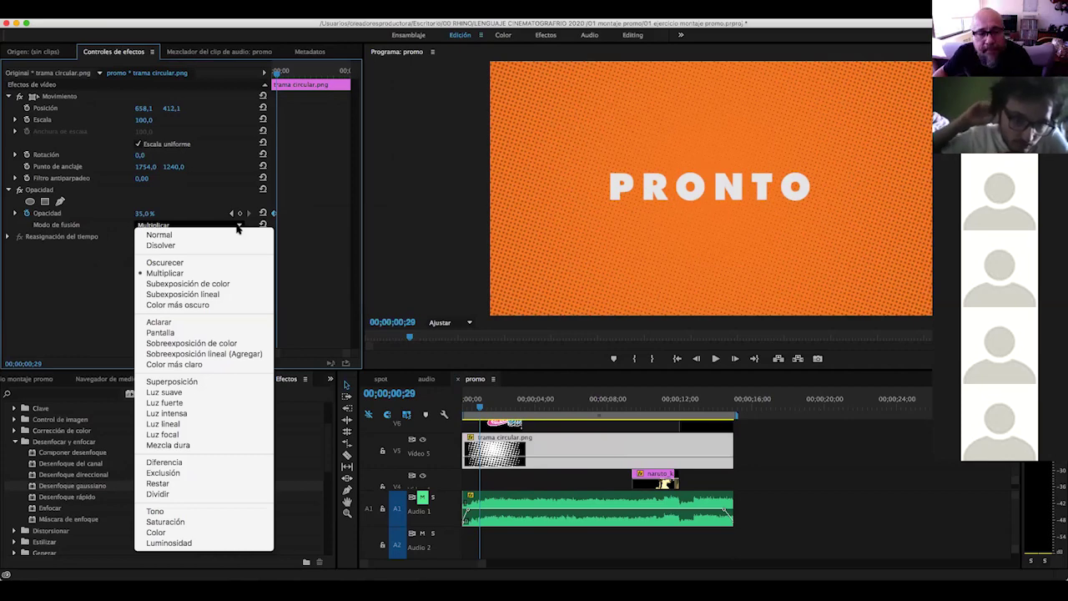
click(72, 273)
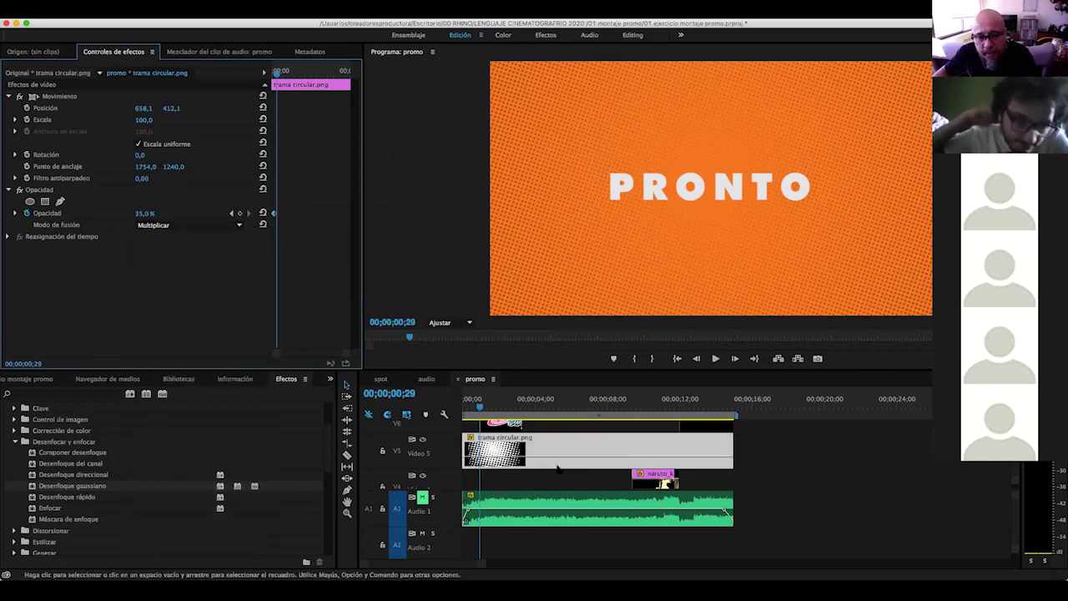
scroll(584, 467, up, 2)
click(488, 406)
drag(487, 407, 506, 409)
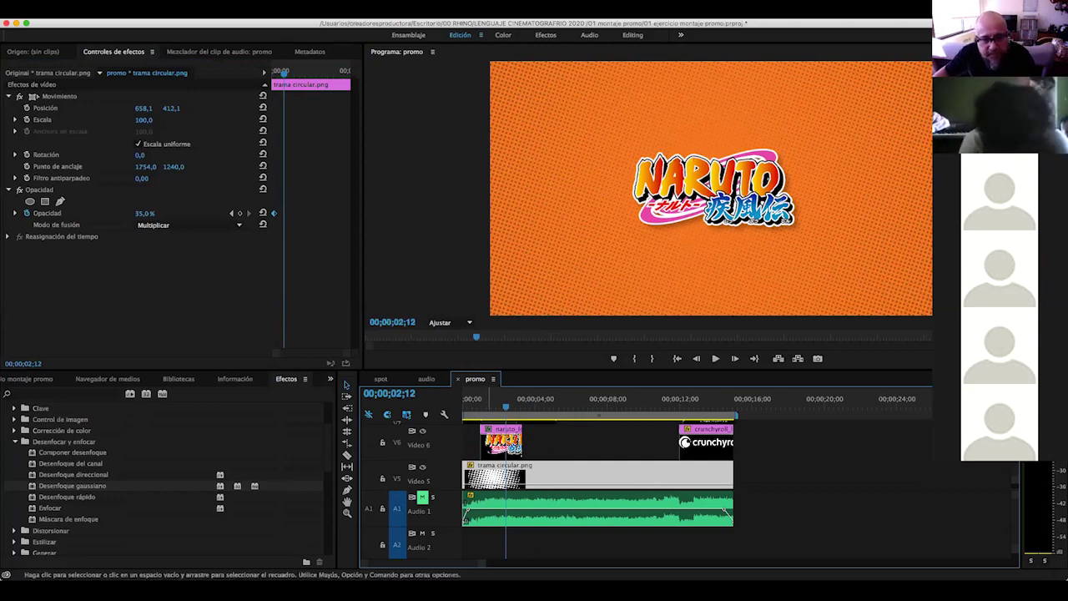
Select the naruto_logo clip on V6 and show its Sombra paralela drop-shadow settings
click(489, 448)
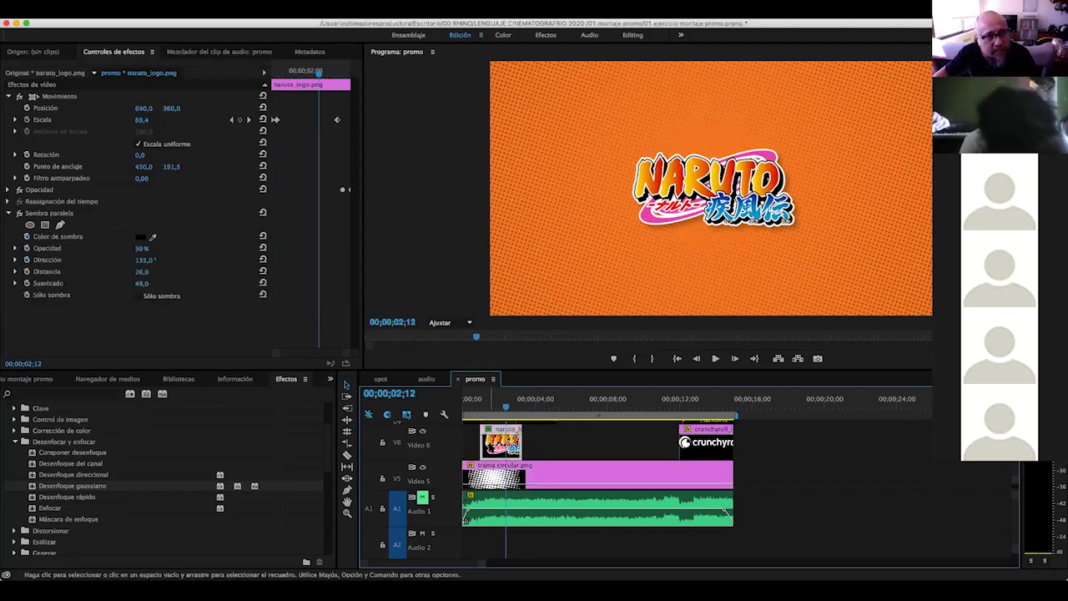
click(52, 213)
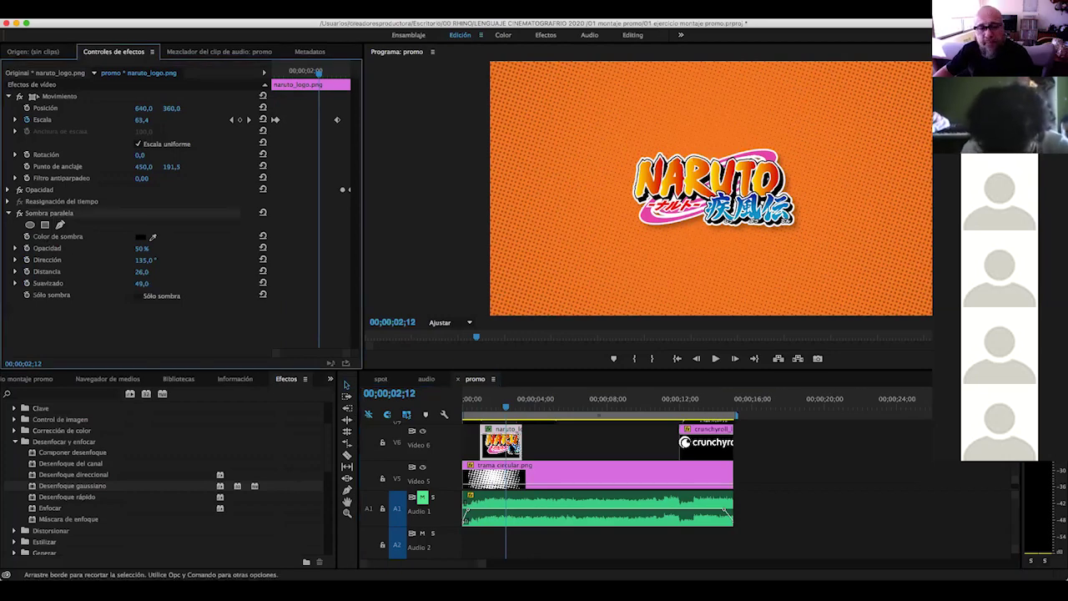
drag(509, 408, 518, 408)
Preview the promo from the ESTRENO EXCLUSIVO fox frame to Naruto entering over the village
click(524, 408)
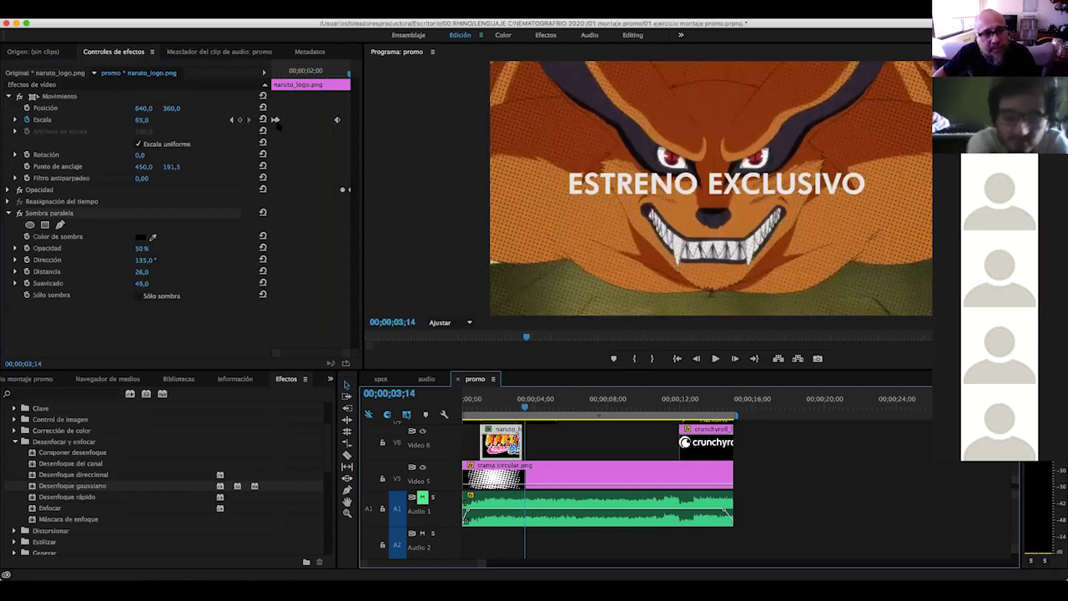
drag(524, 406, 631, 417)
click(541, 408)
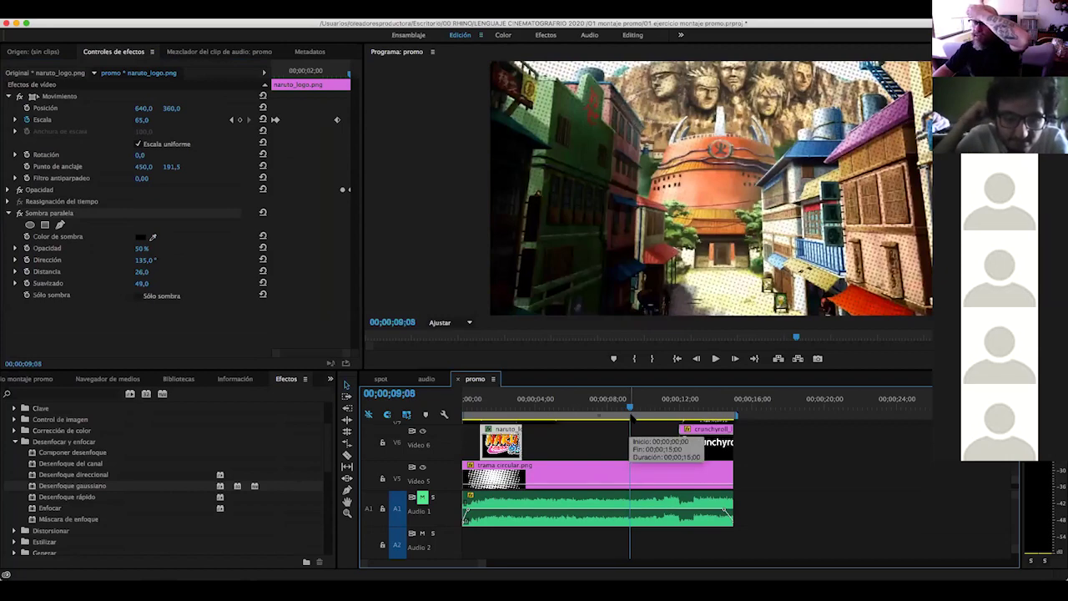
mouse_move(639, 412)
mouse_down()
mouse_move(630, 414)
mouse_move(676, 414)
mouse_up()
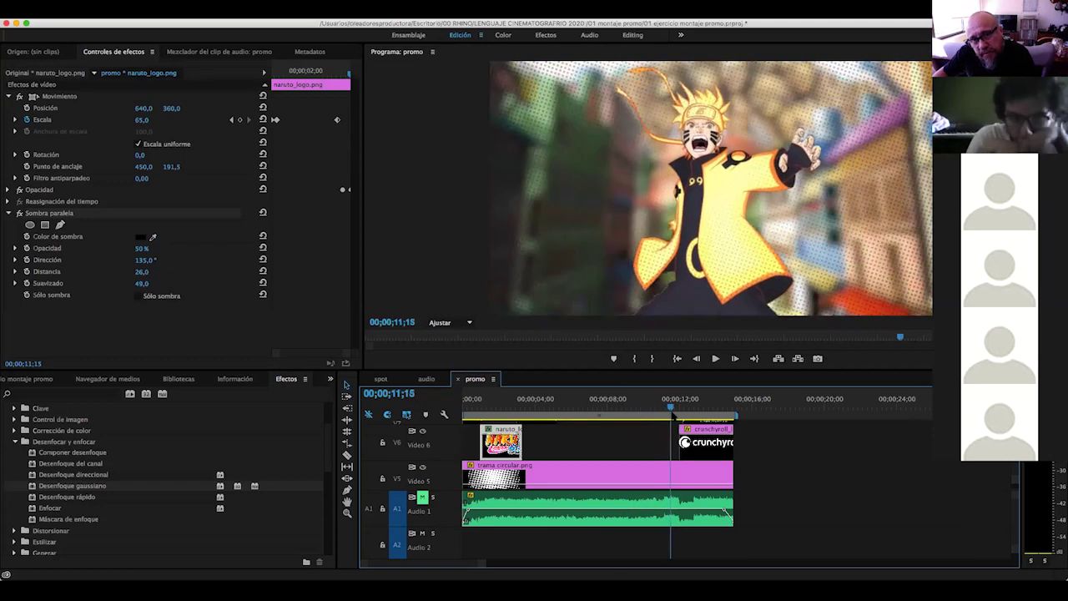
Review Naruto over the blurred village through the cut to the Crunchyroll end card
mouse_move(677, 415)
mouse_down()
mouse_move(667, 416)
mouse_move(681, 415)
mouse_up()
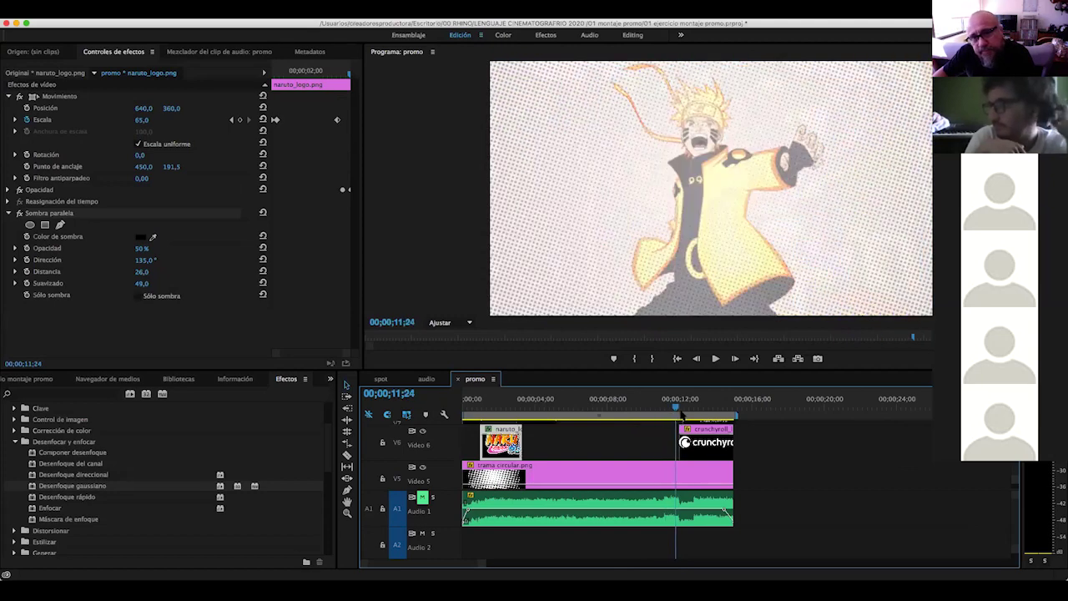
drag(670, 415, 686, 416)
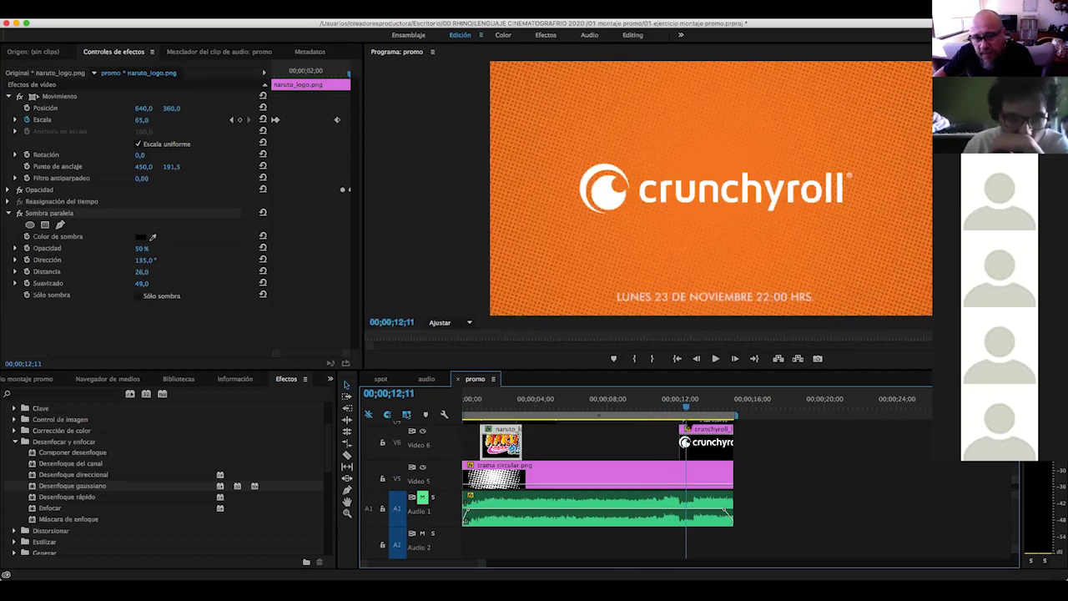
mouse_move(689, 412)
mouse_down()
mouse_move(680, 416)
mouse_move(734, 415)
mouse_up()
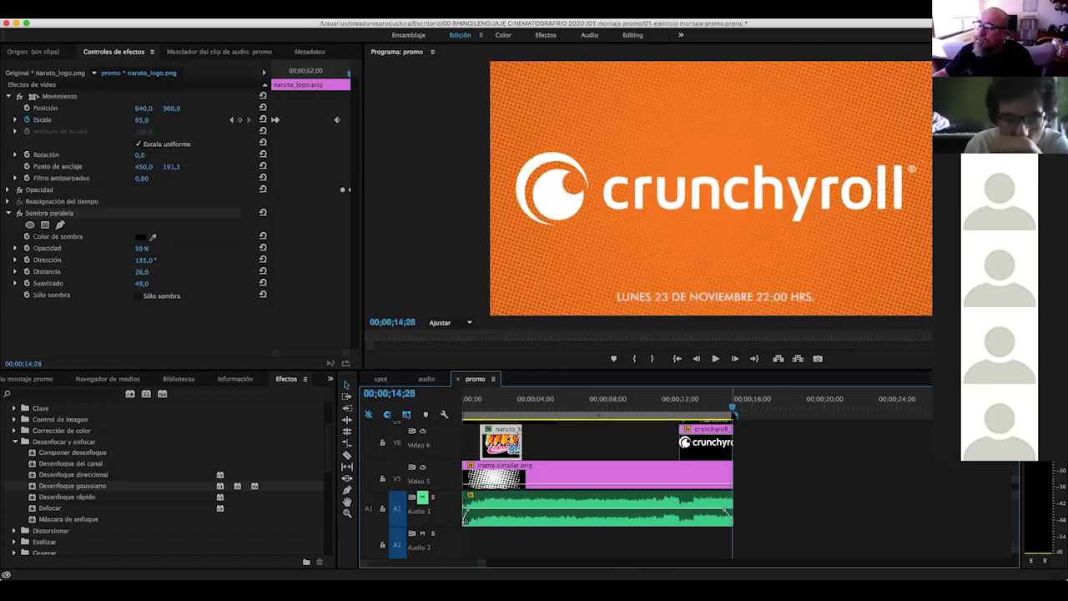
click(117, 4)
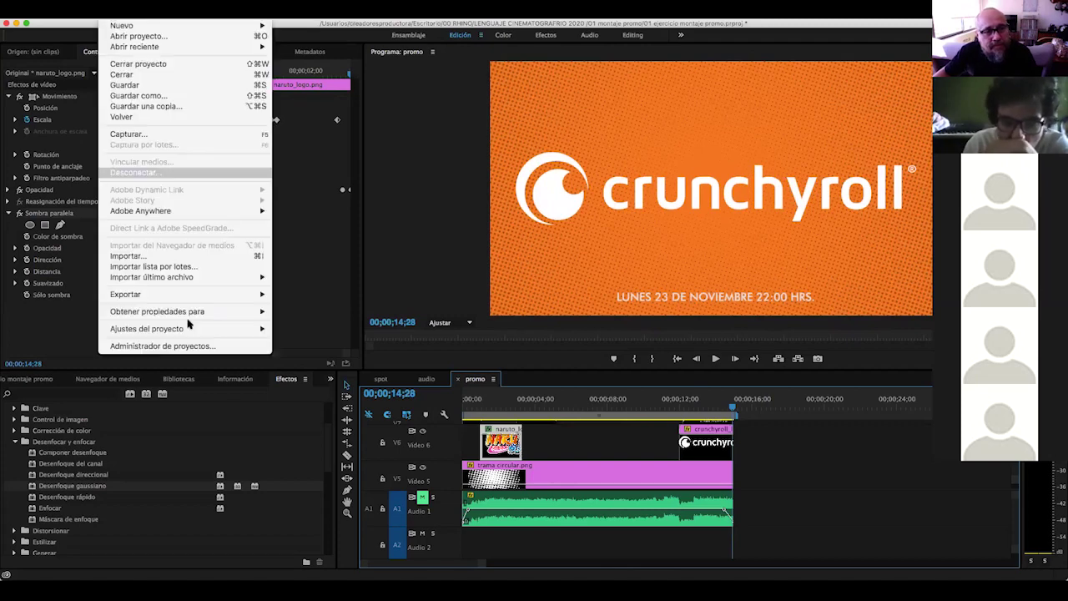
Set Export Settings to H.264 with the source scaled to fit, then close without exporting
mouse_move(155, 297)
click(315, 296)
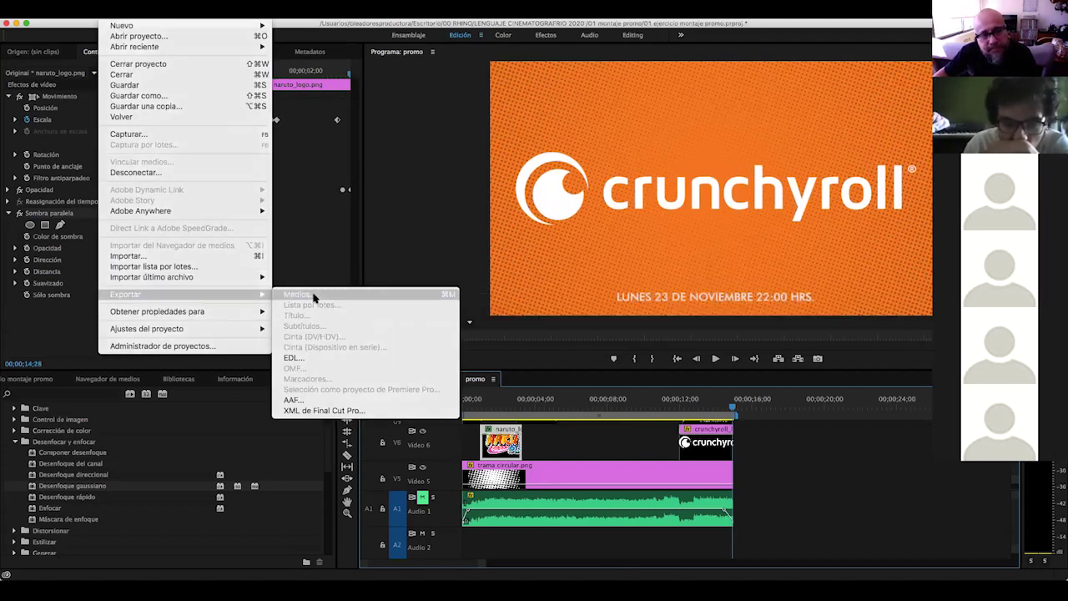
click(816, 112)
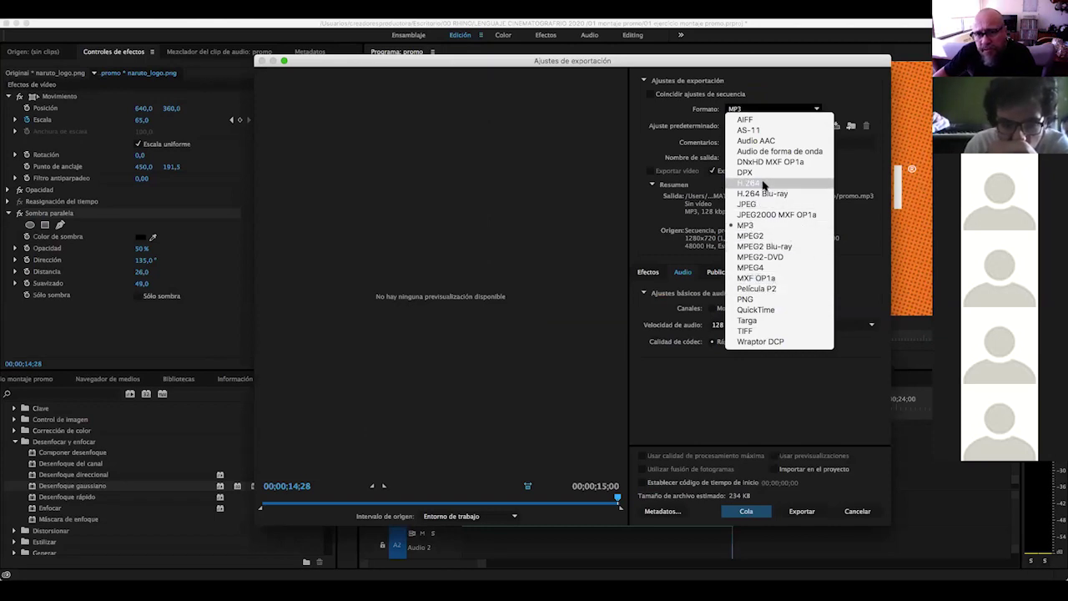
click(763, 183)
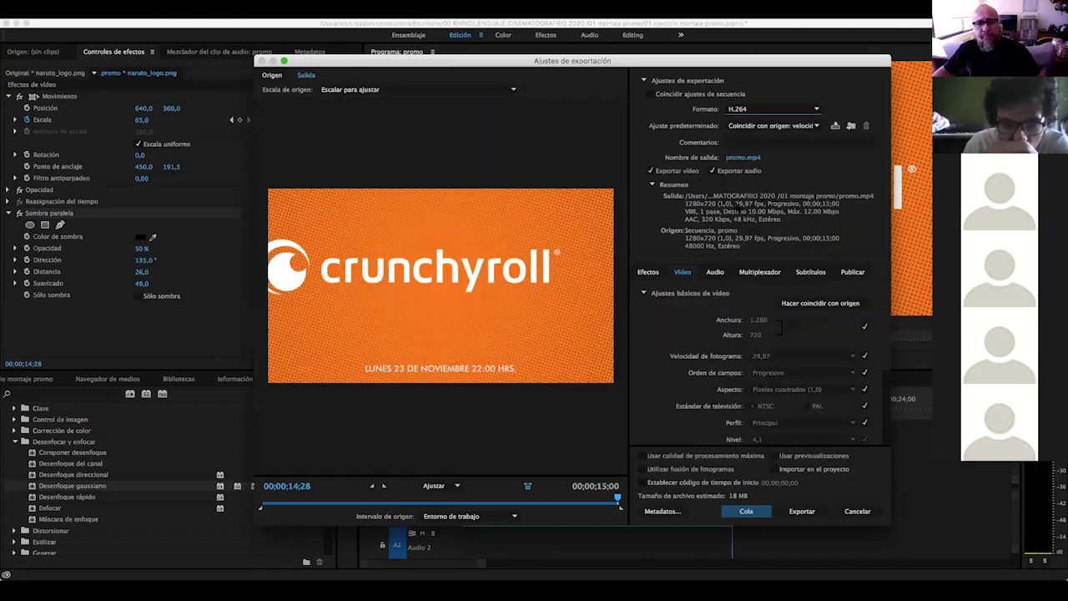
click(509, 90)
click(457, 191)
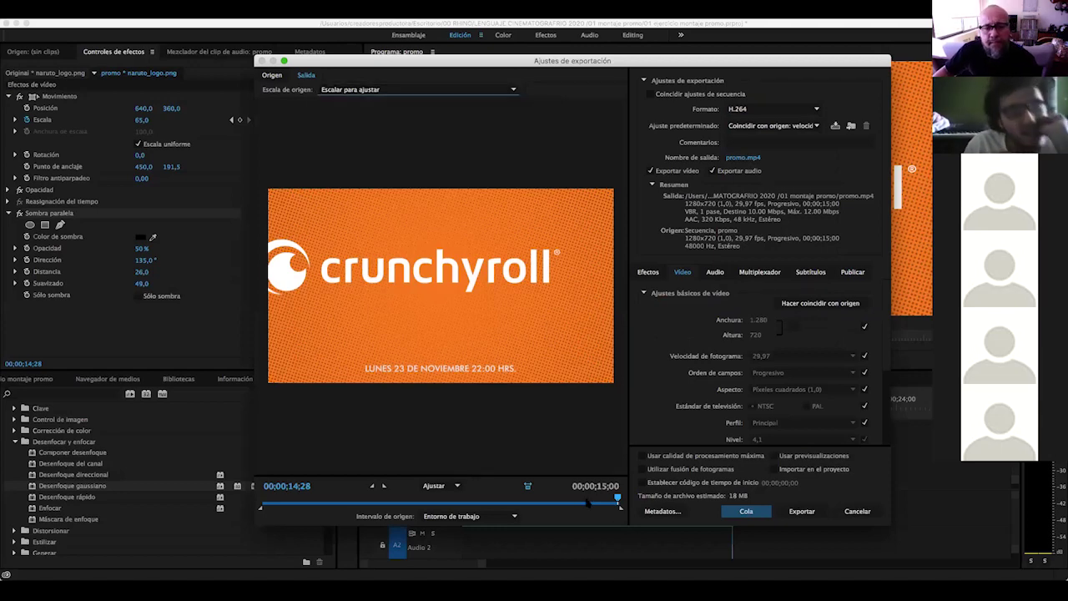
mouse_move(617, 499)
mouse_down()
mouse_move(544, 499)
mouse_move(582, 504)
mouse_up()
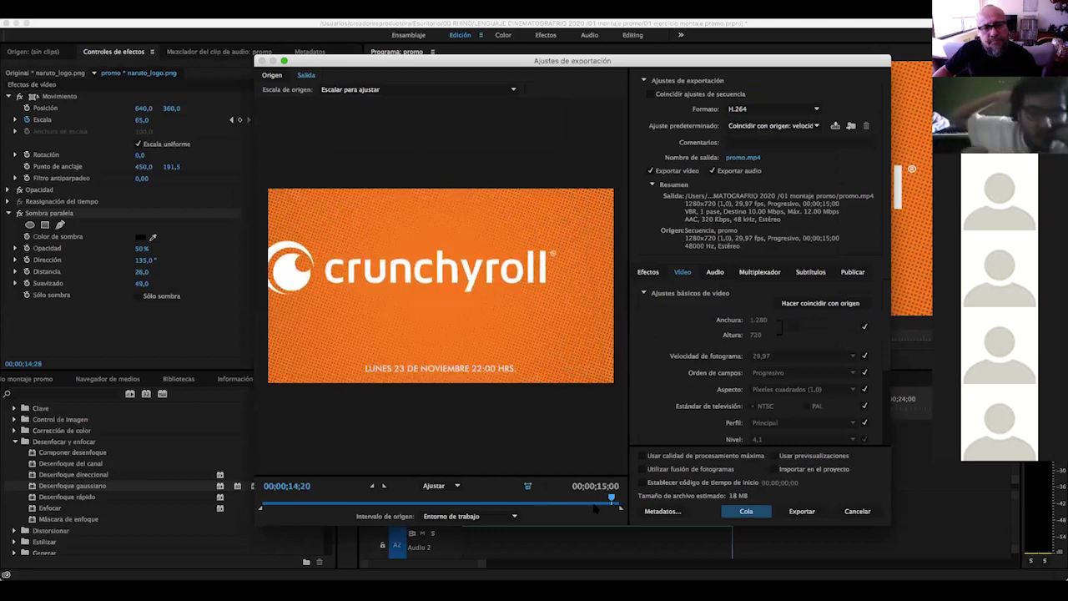
click(857, 511)
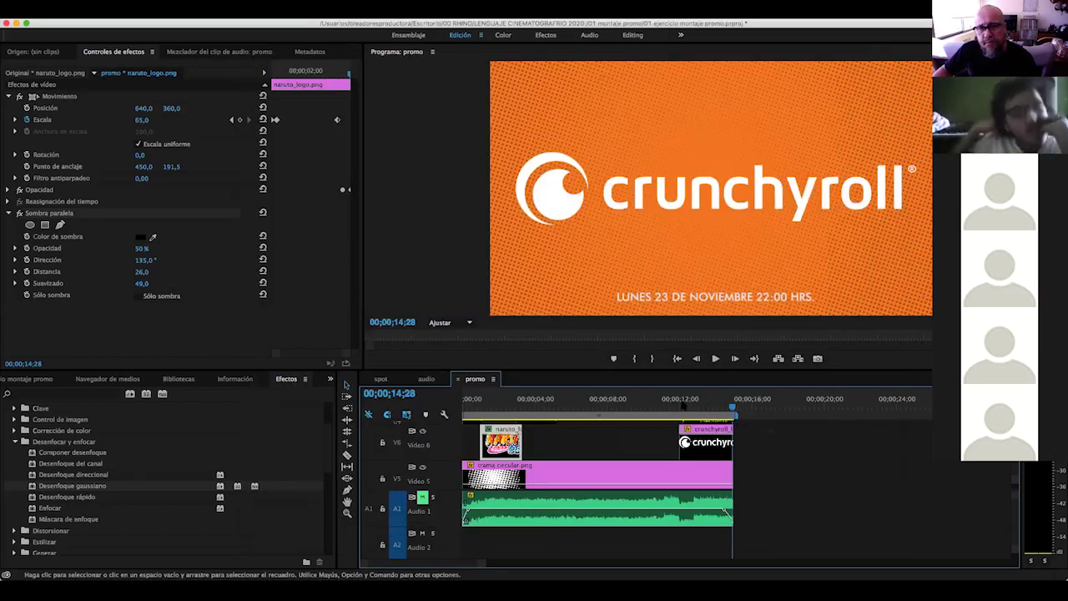
Move the sequence playhead to 13;17, where the large logo shows
click(683, 400)
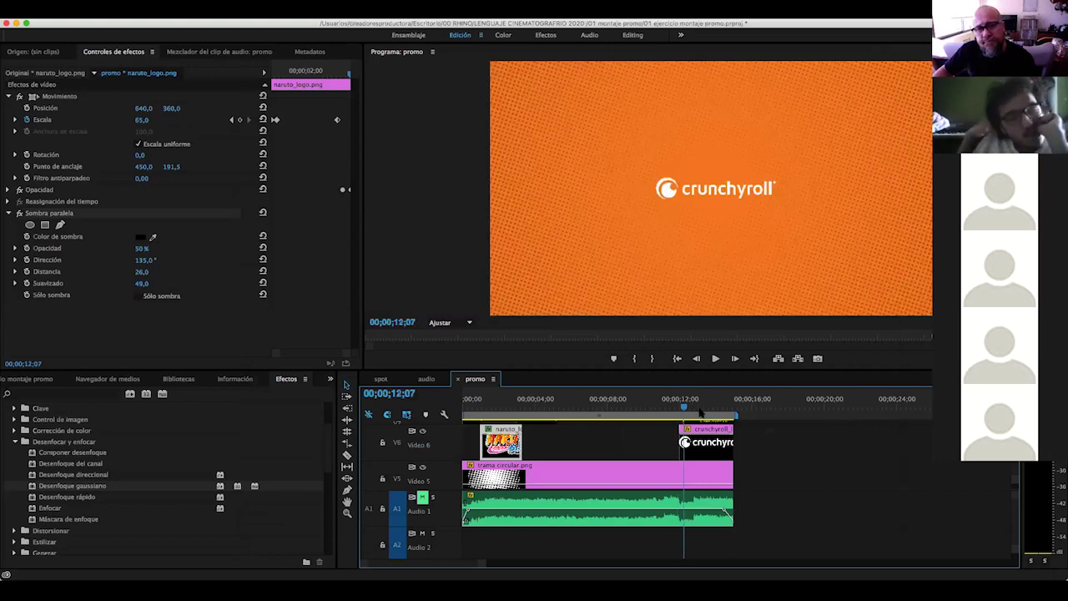
click(708, 411)
click(121, 1)
mouse_move(184, 295)
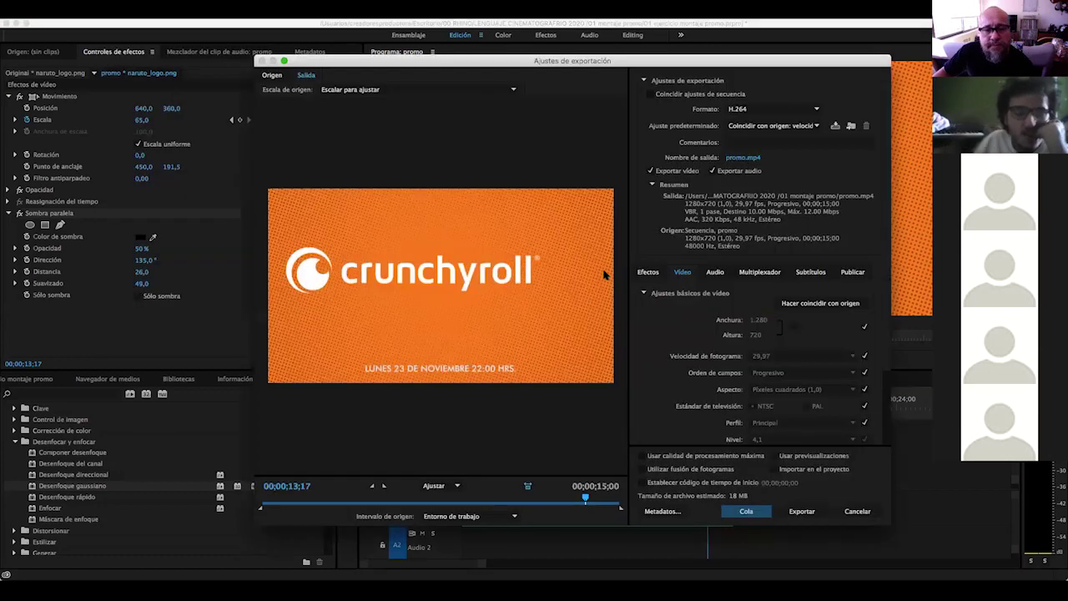
Name the output file 'ejercicio 03' in the Guardar como dialog
click(742, 157)
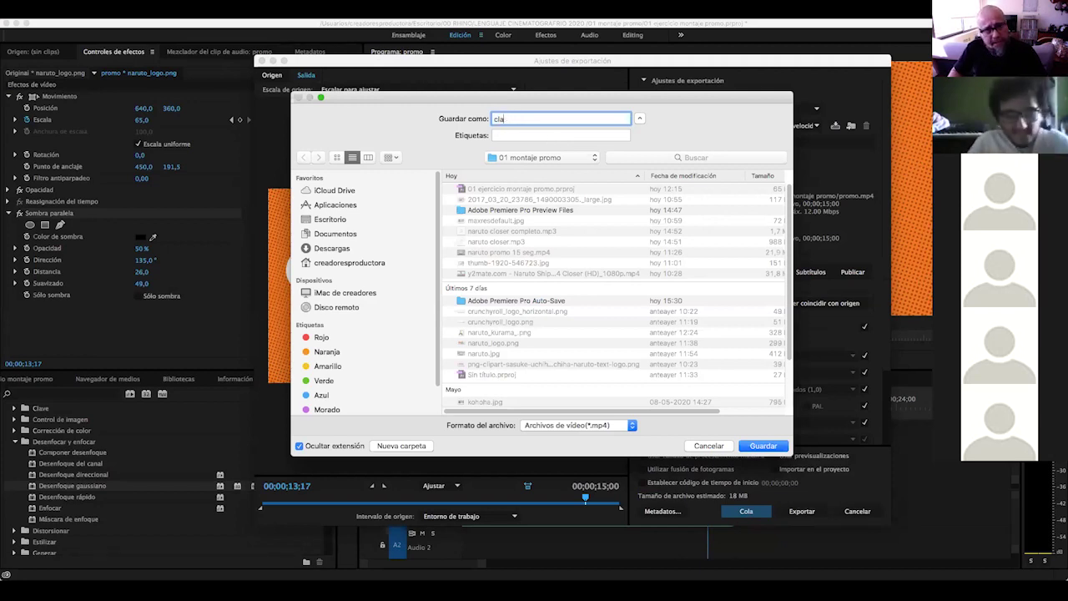
key(BackSpace)
key(BackSpace)
key(BackSpace)
text(ejerc)
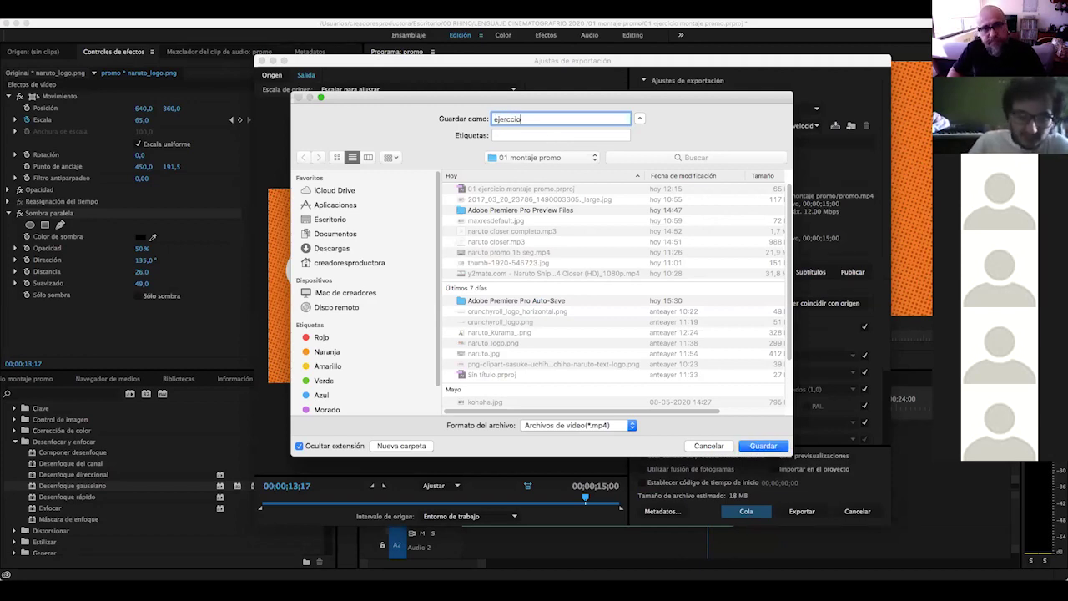
key(BackSpace)
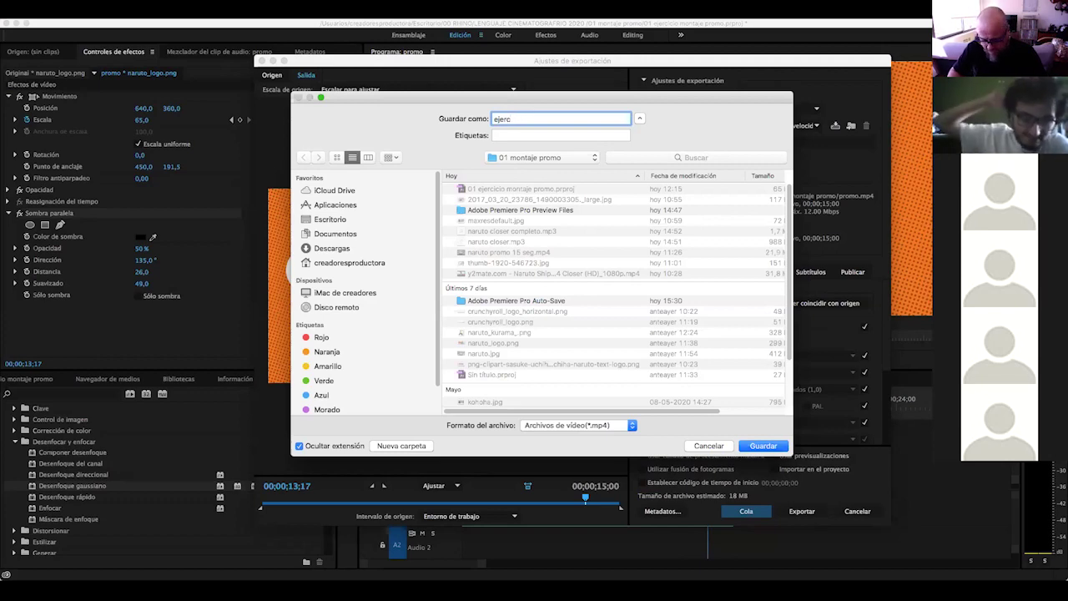
text(icio 03)
click(761, 446)
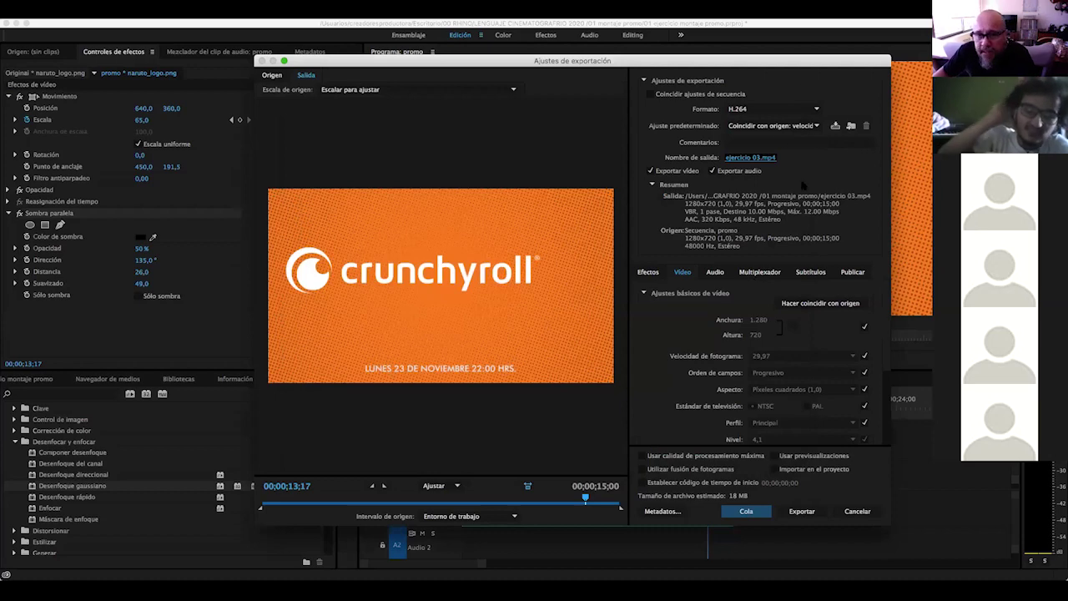
Pick the HD 720p 29,97 preset from the Ajuste predeterminado list for 1280x720 output
click(816, 127)
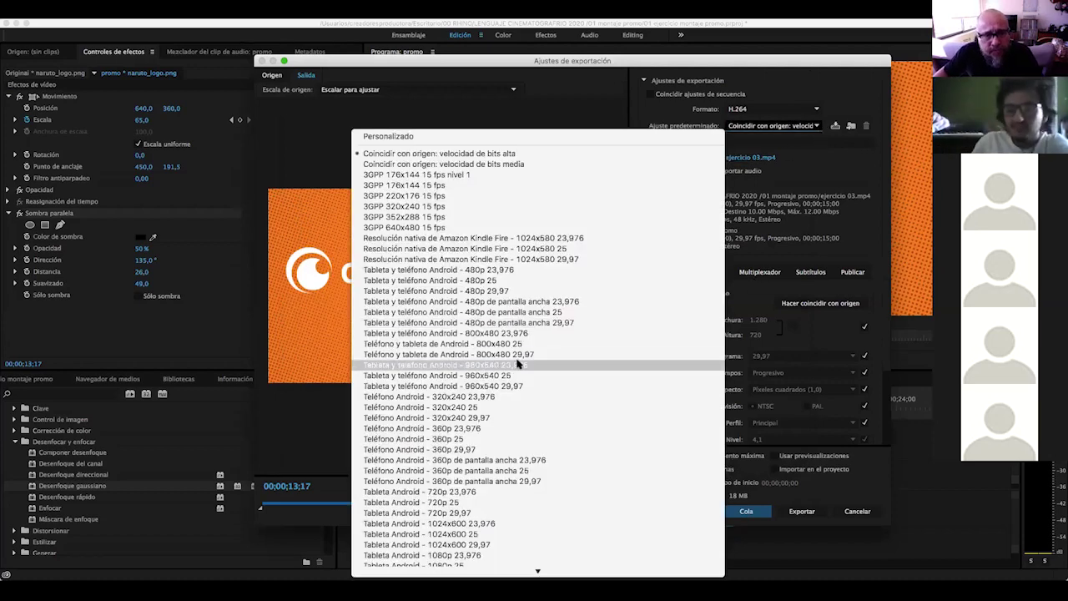
scroll(517, 363, down, 5)
scroll(517, 363, down, 4)
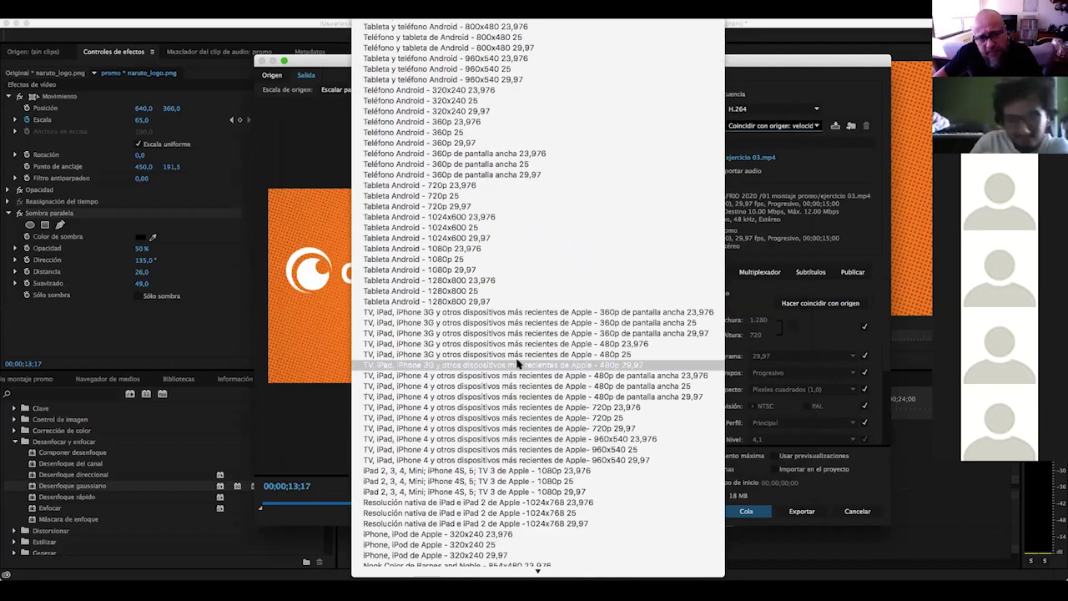
scroll(518, 363, down, 7)
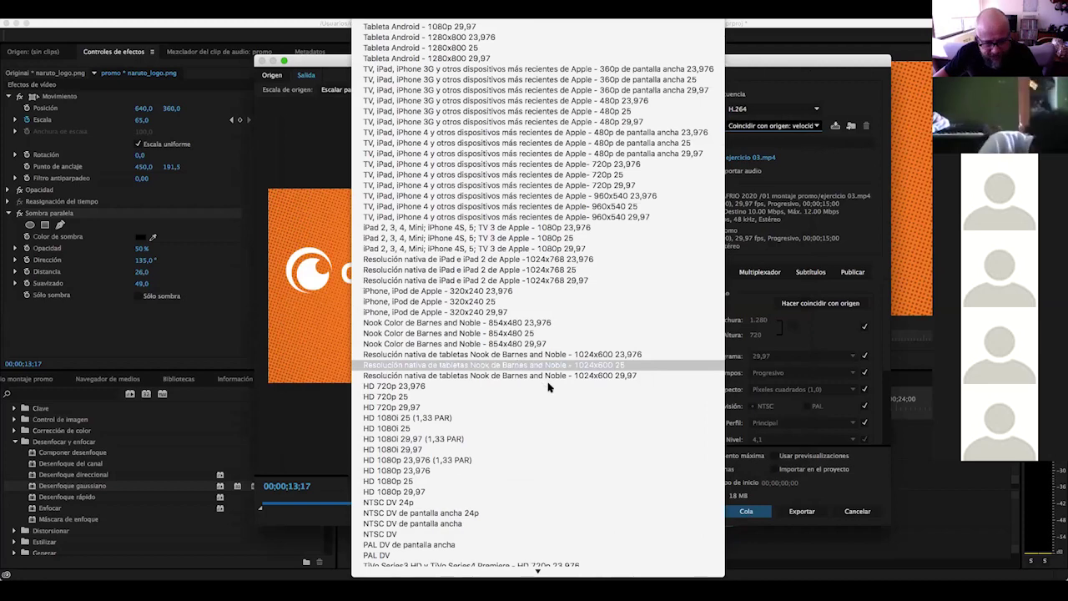
scroll(542, 388, down, 4)
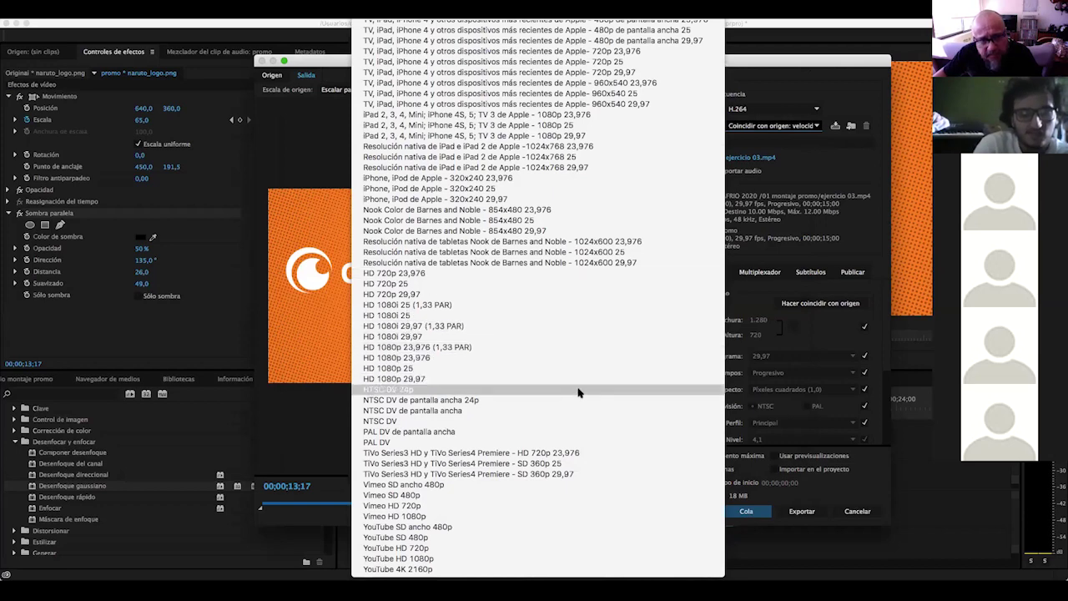
scroll(578, 392, up, 5)
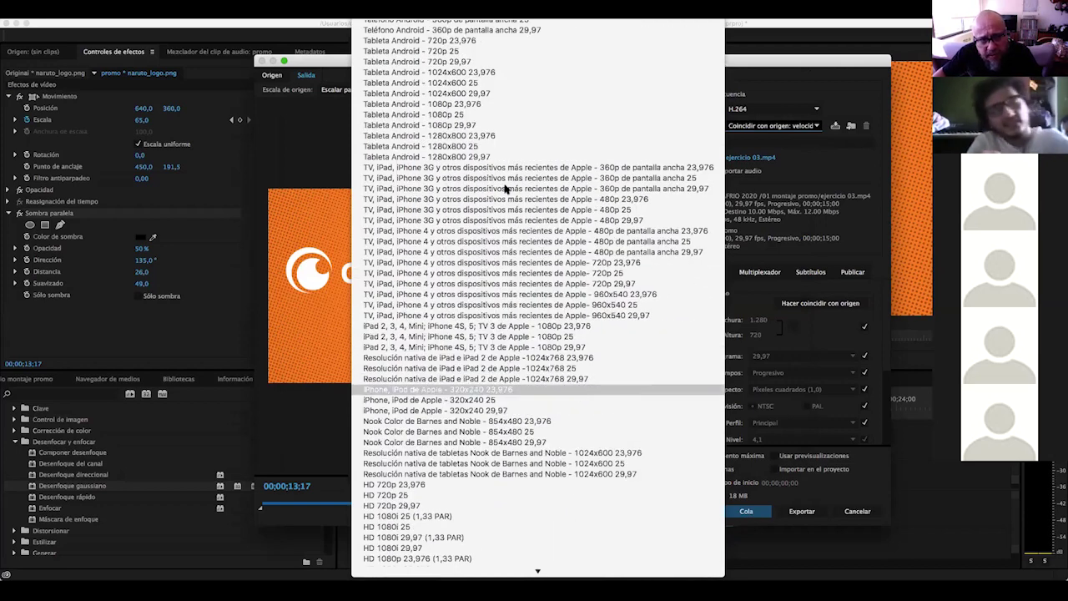
scroll(526, 242, up, 3)
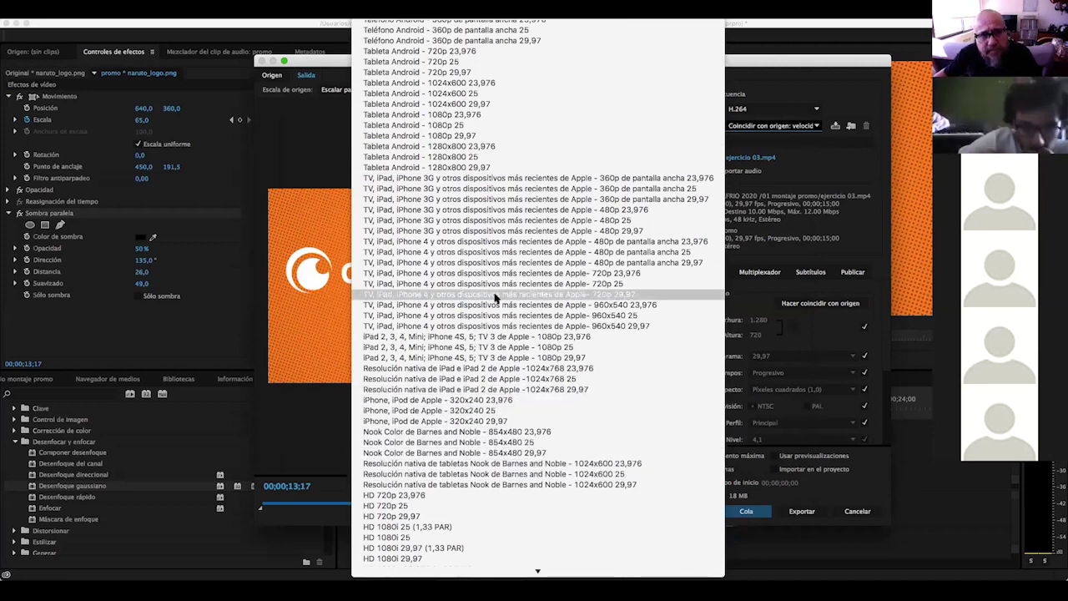
scroll(494, 296, up, 4)
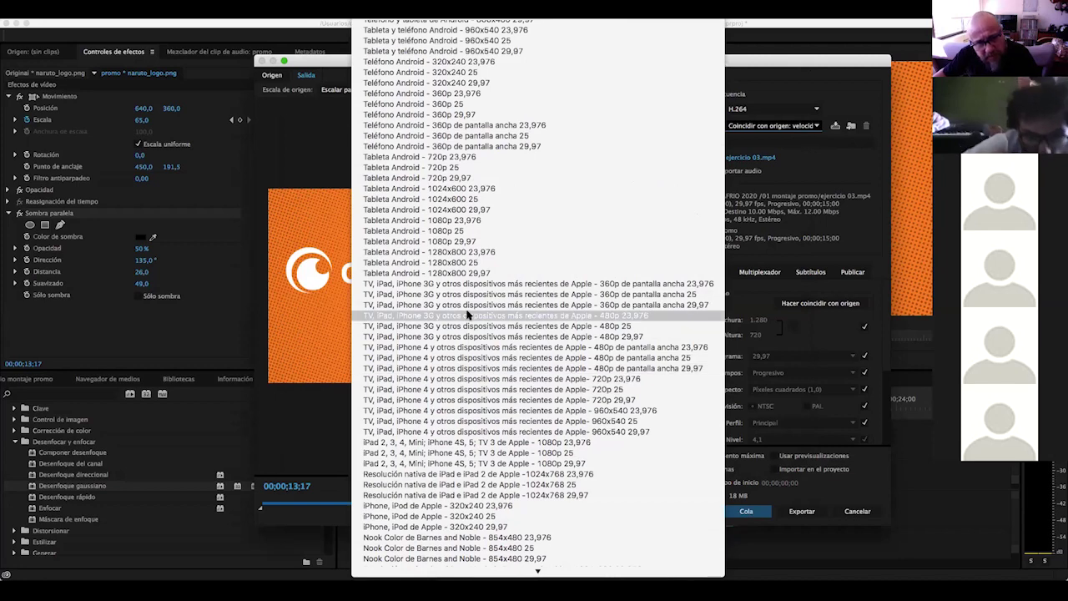
scroll(457, 446, up, 5)
scroll(457, 446, up, 5)
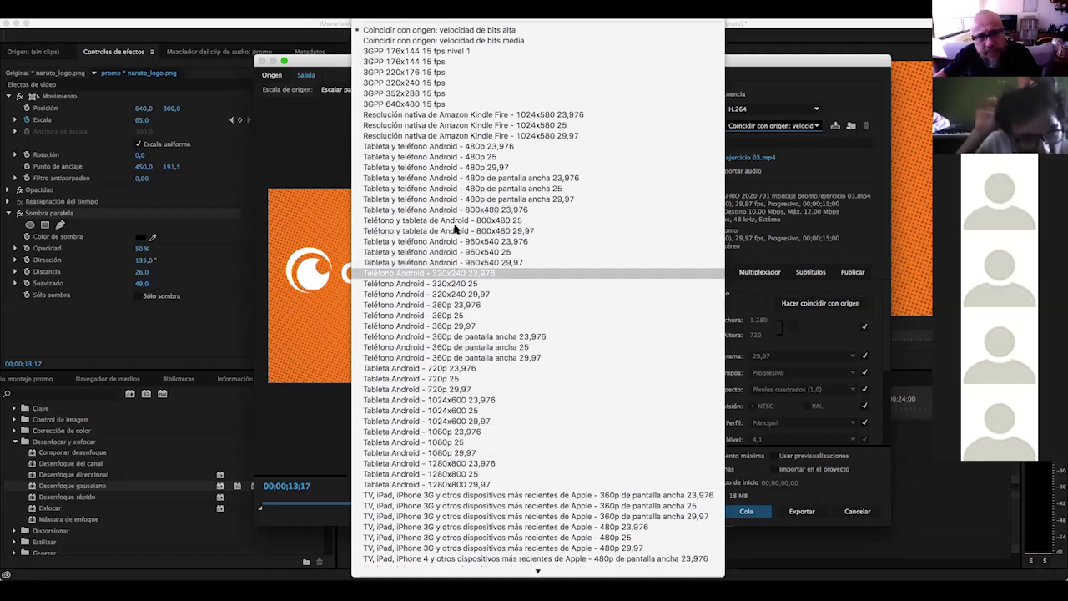
scroll(457, 209, up, 1)
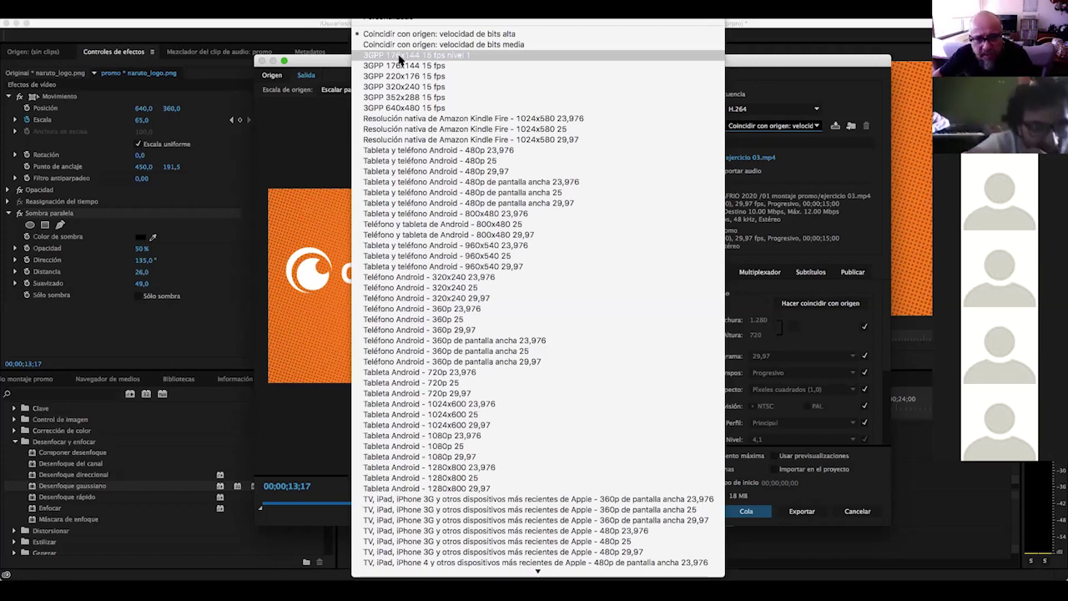
scroll(515, 354, down, 10)
scroll(516, 353, down, 2)
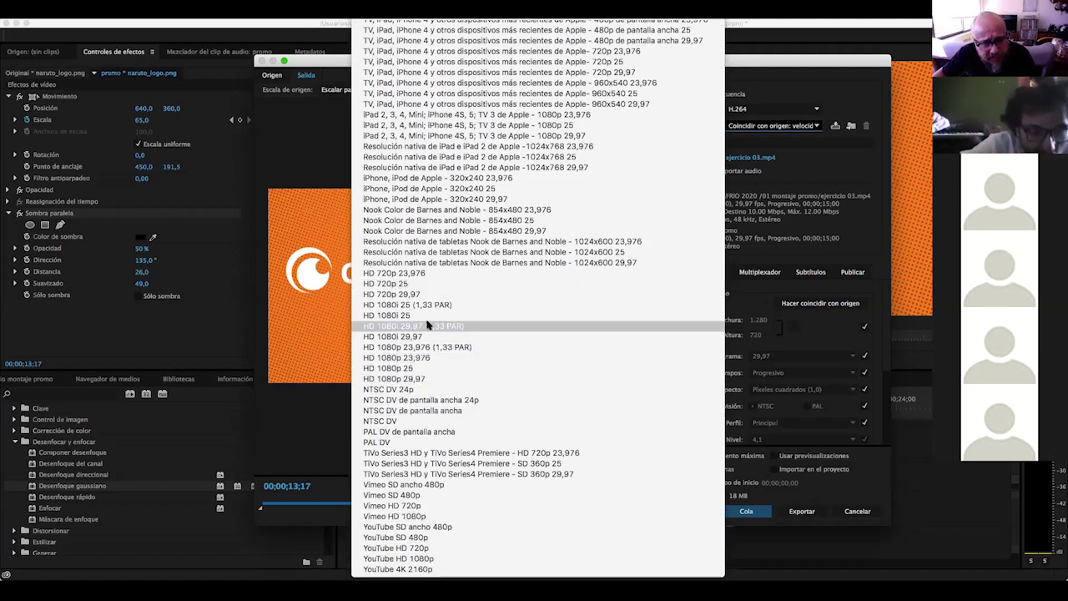
click(411, 294)
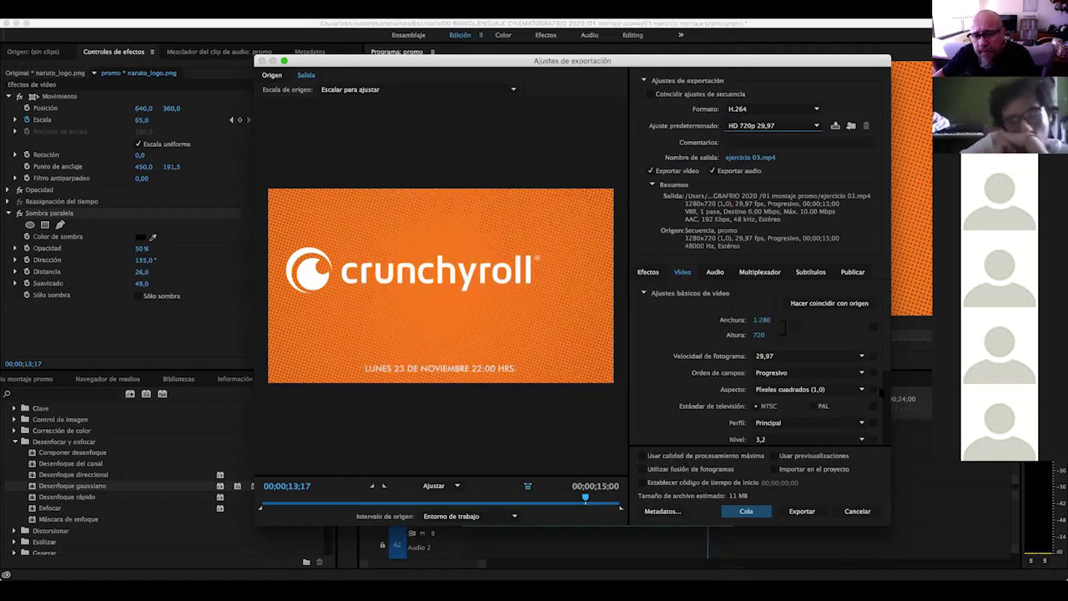
Check the Audio export settings and start encoding the promo to ejercicio 03.mp4
scroll(678, 328, down, 2)
scroll(678, 327, down, 1)
scroll(678, 328, down, 2)
scroll(678, 328, up, 2)
scroll(677, 327, down, 2)
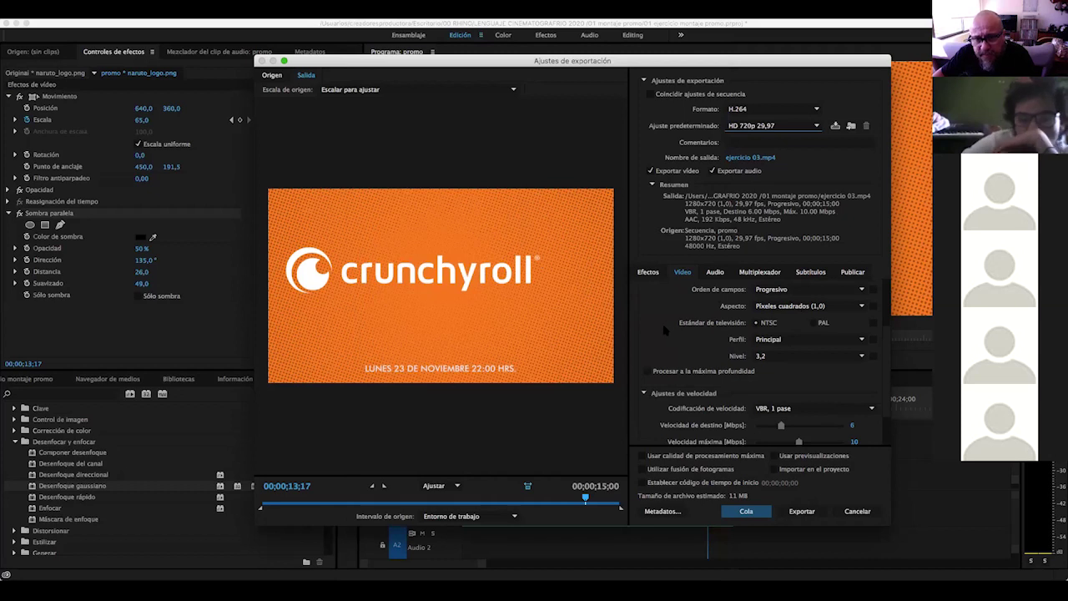
click(716, 272)
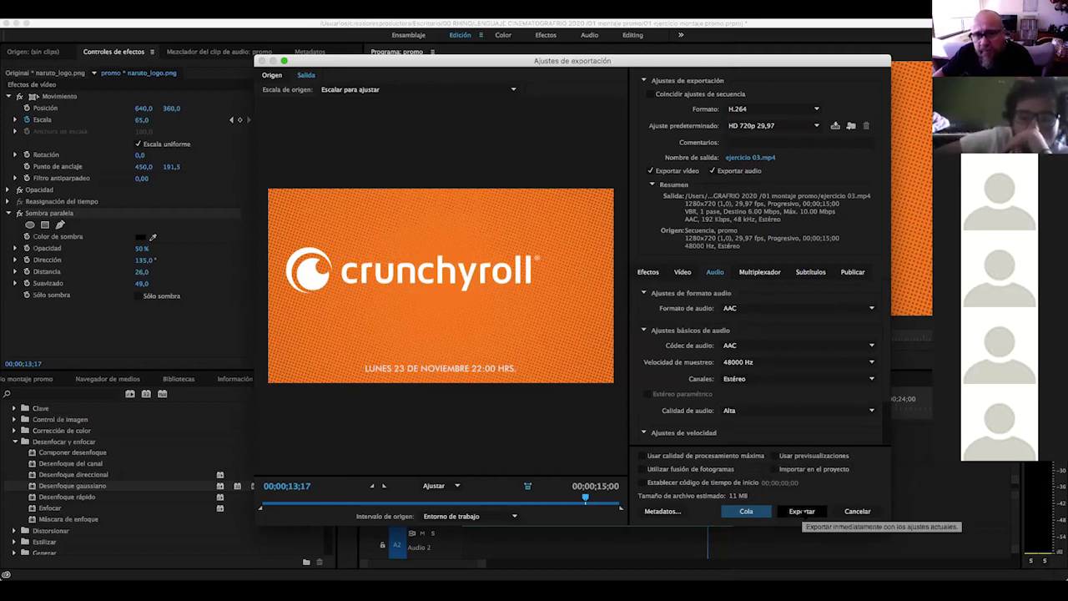
click(801, 512)
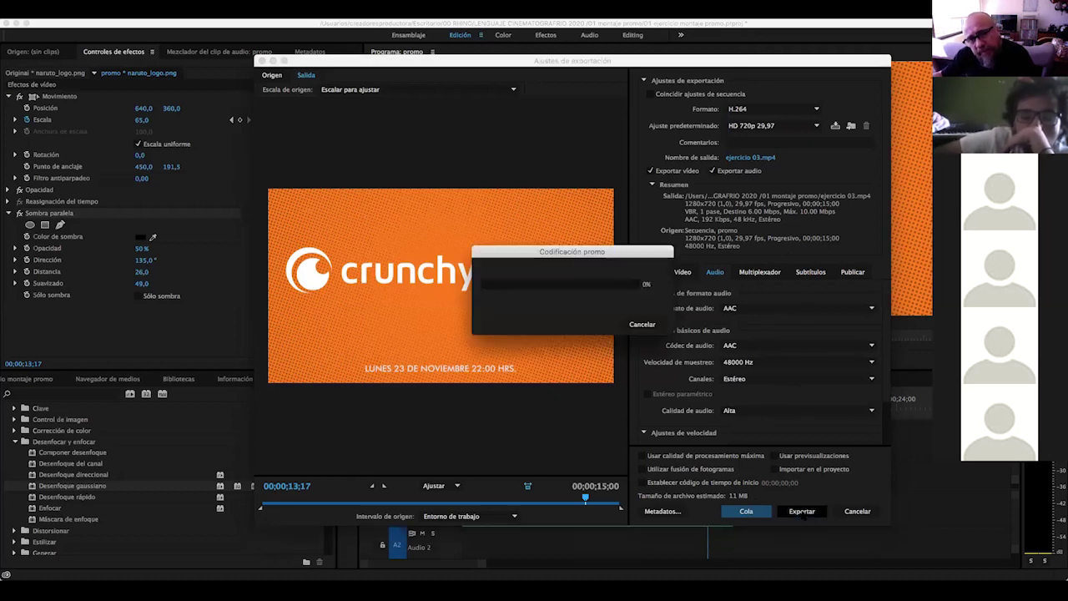